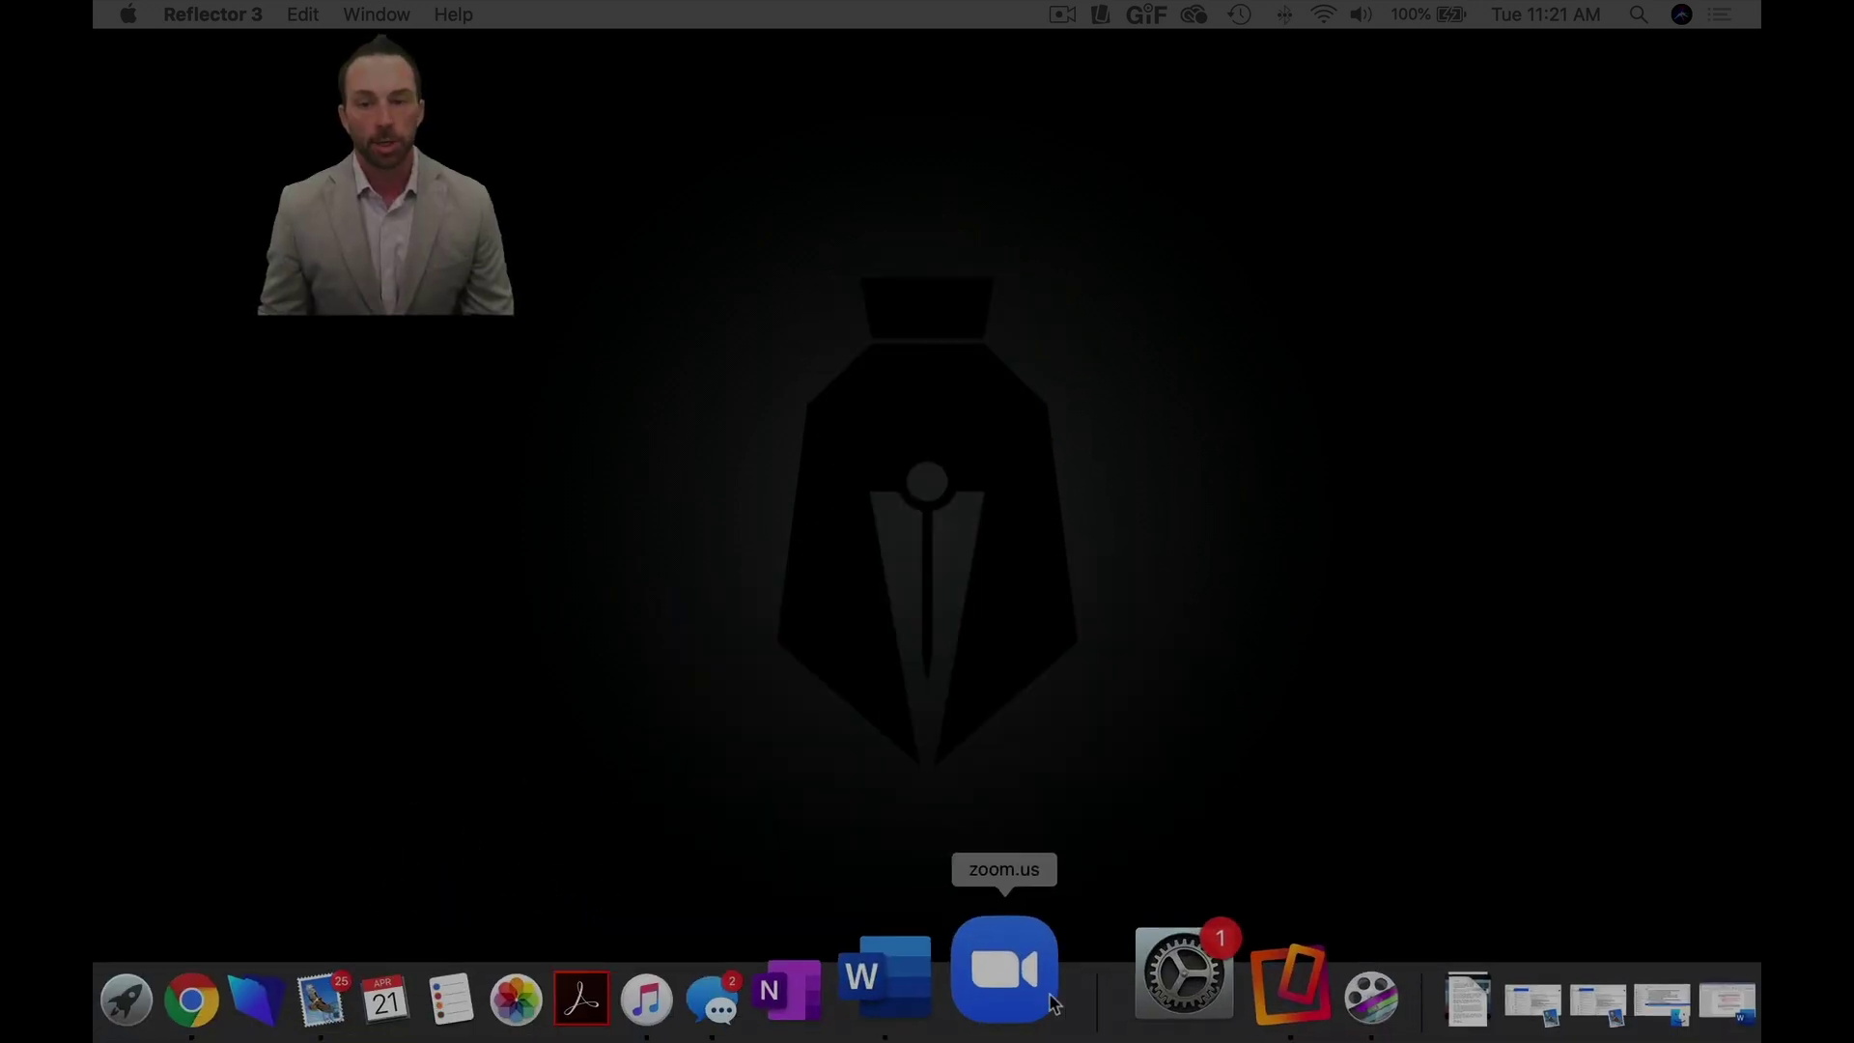
- Switch to Zoom and start scheduling a meeting whose topic is the case surname followed by "- Defendant's Deposition"
click(1015, 969)
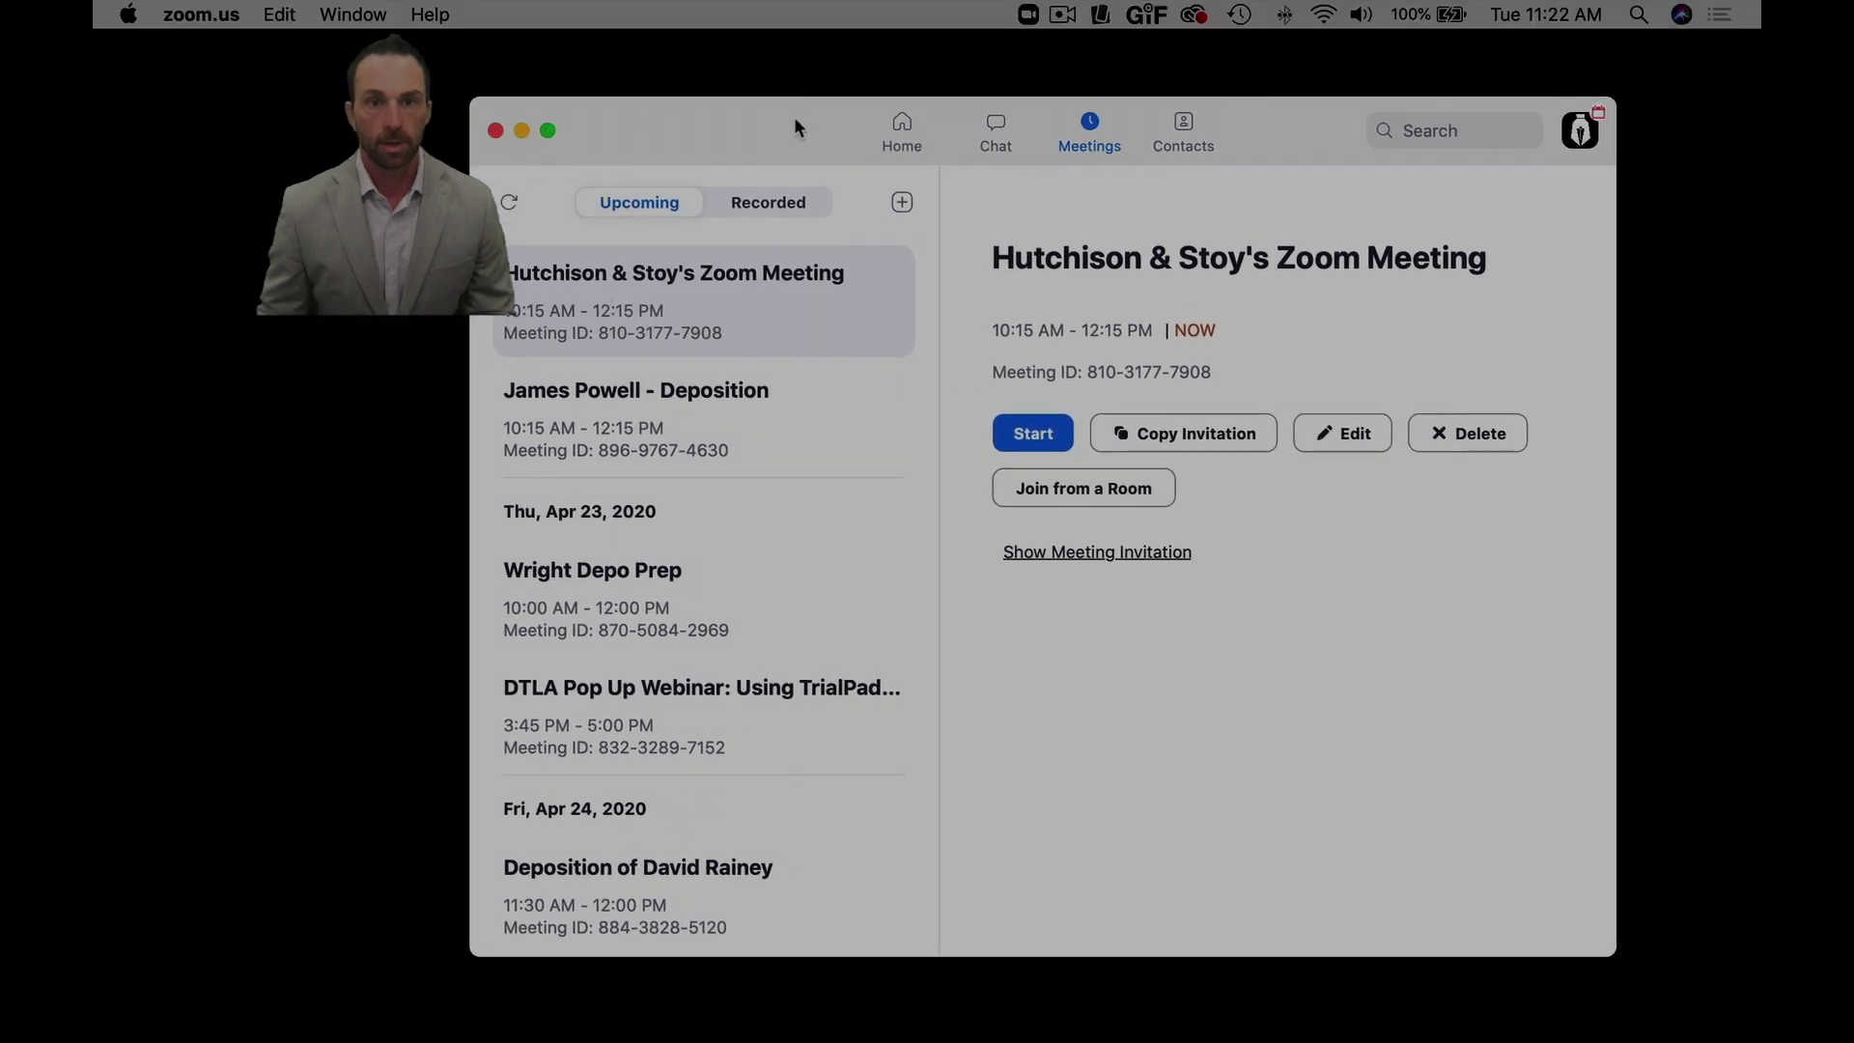
scroll(798, 333, up, 3)
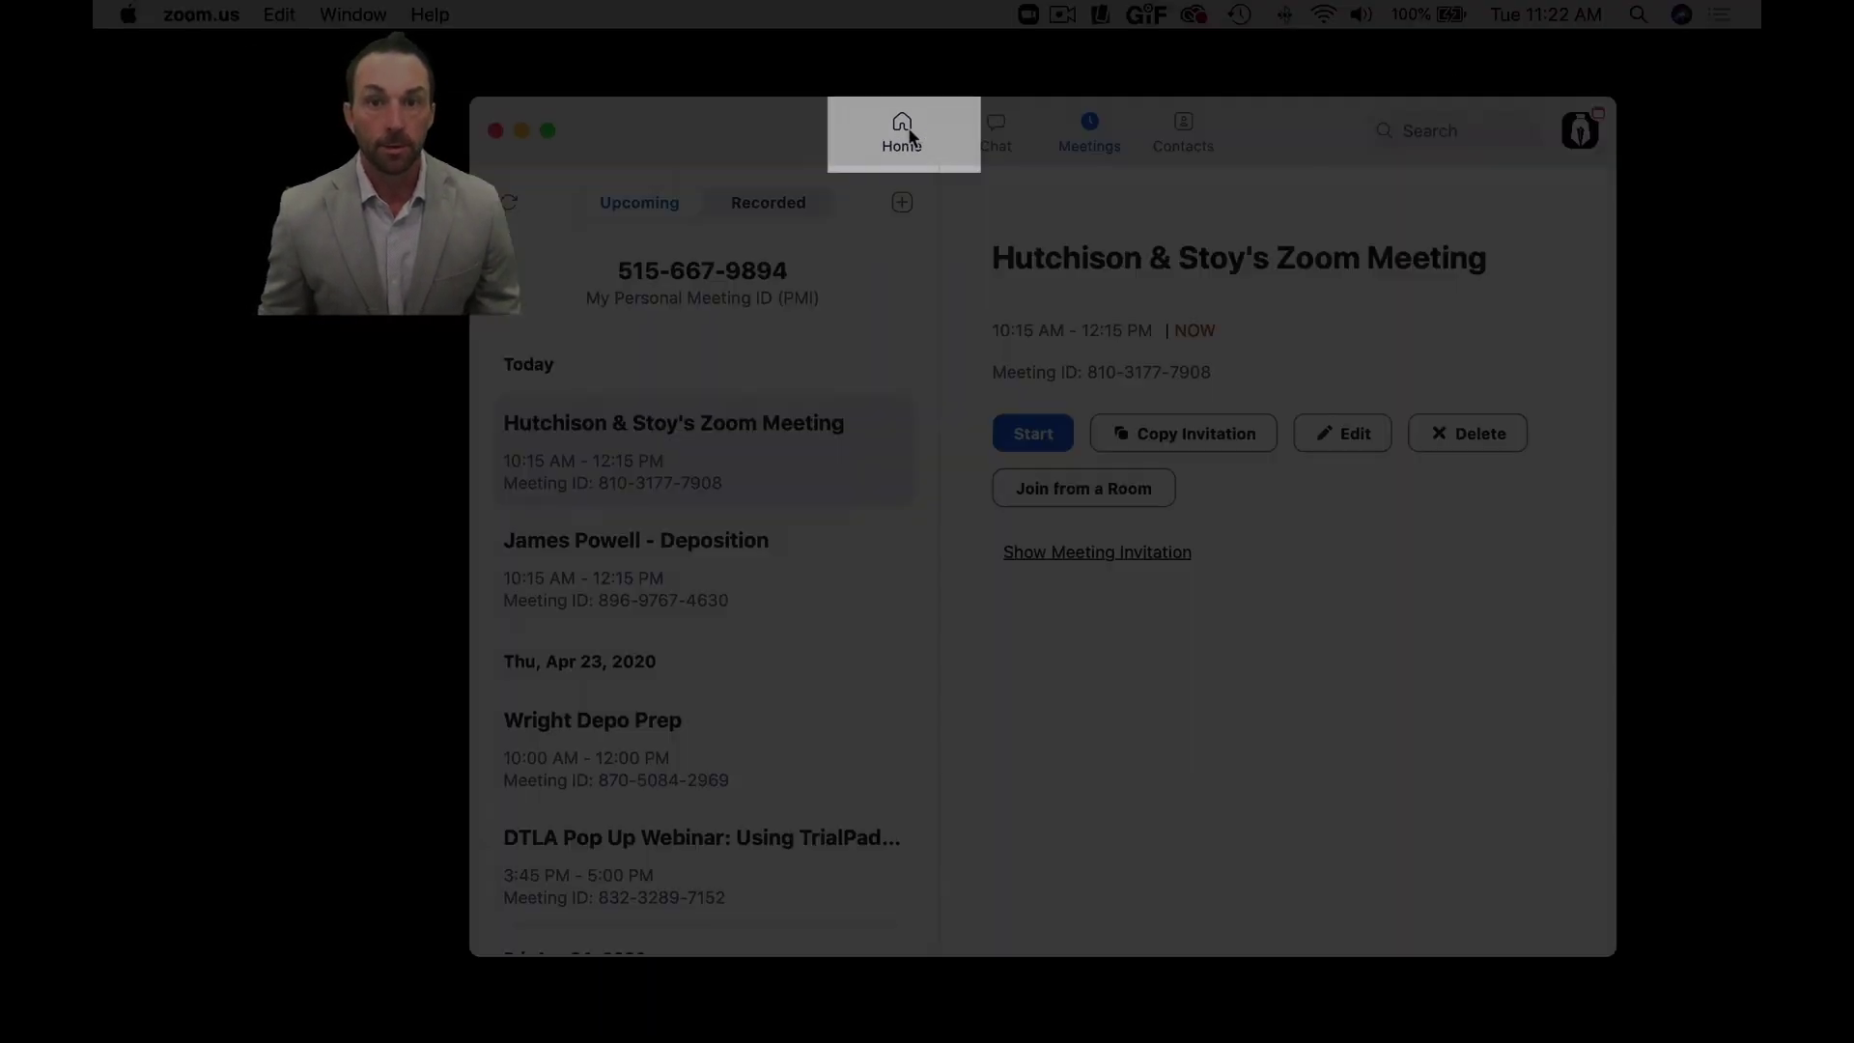
click(902, 135)
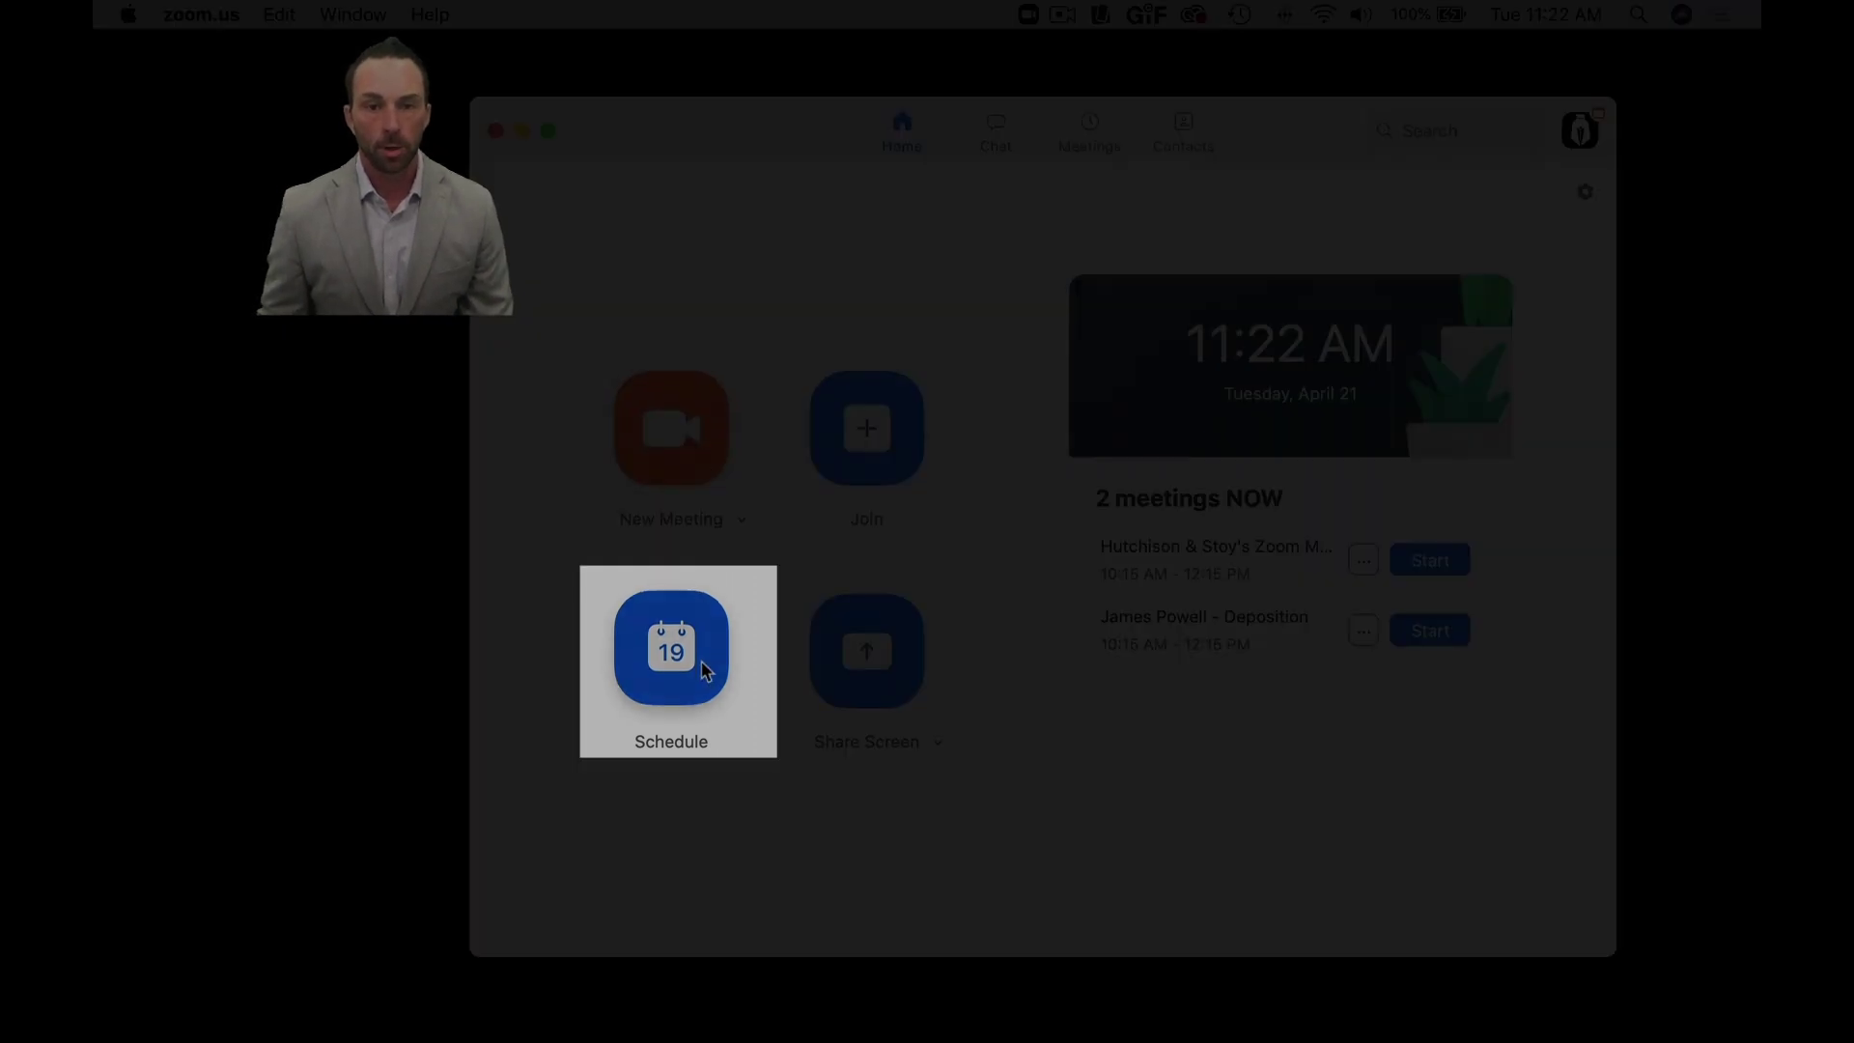
click(702, 667)
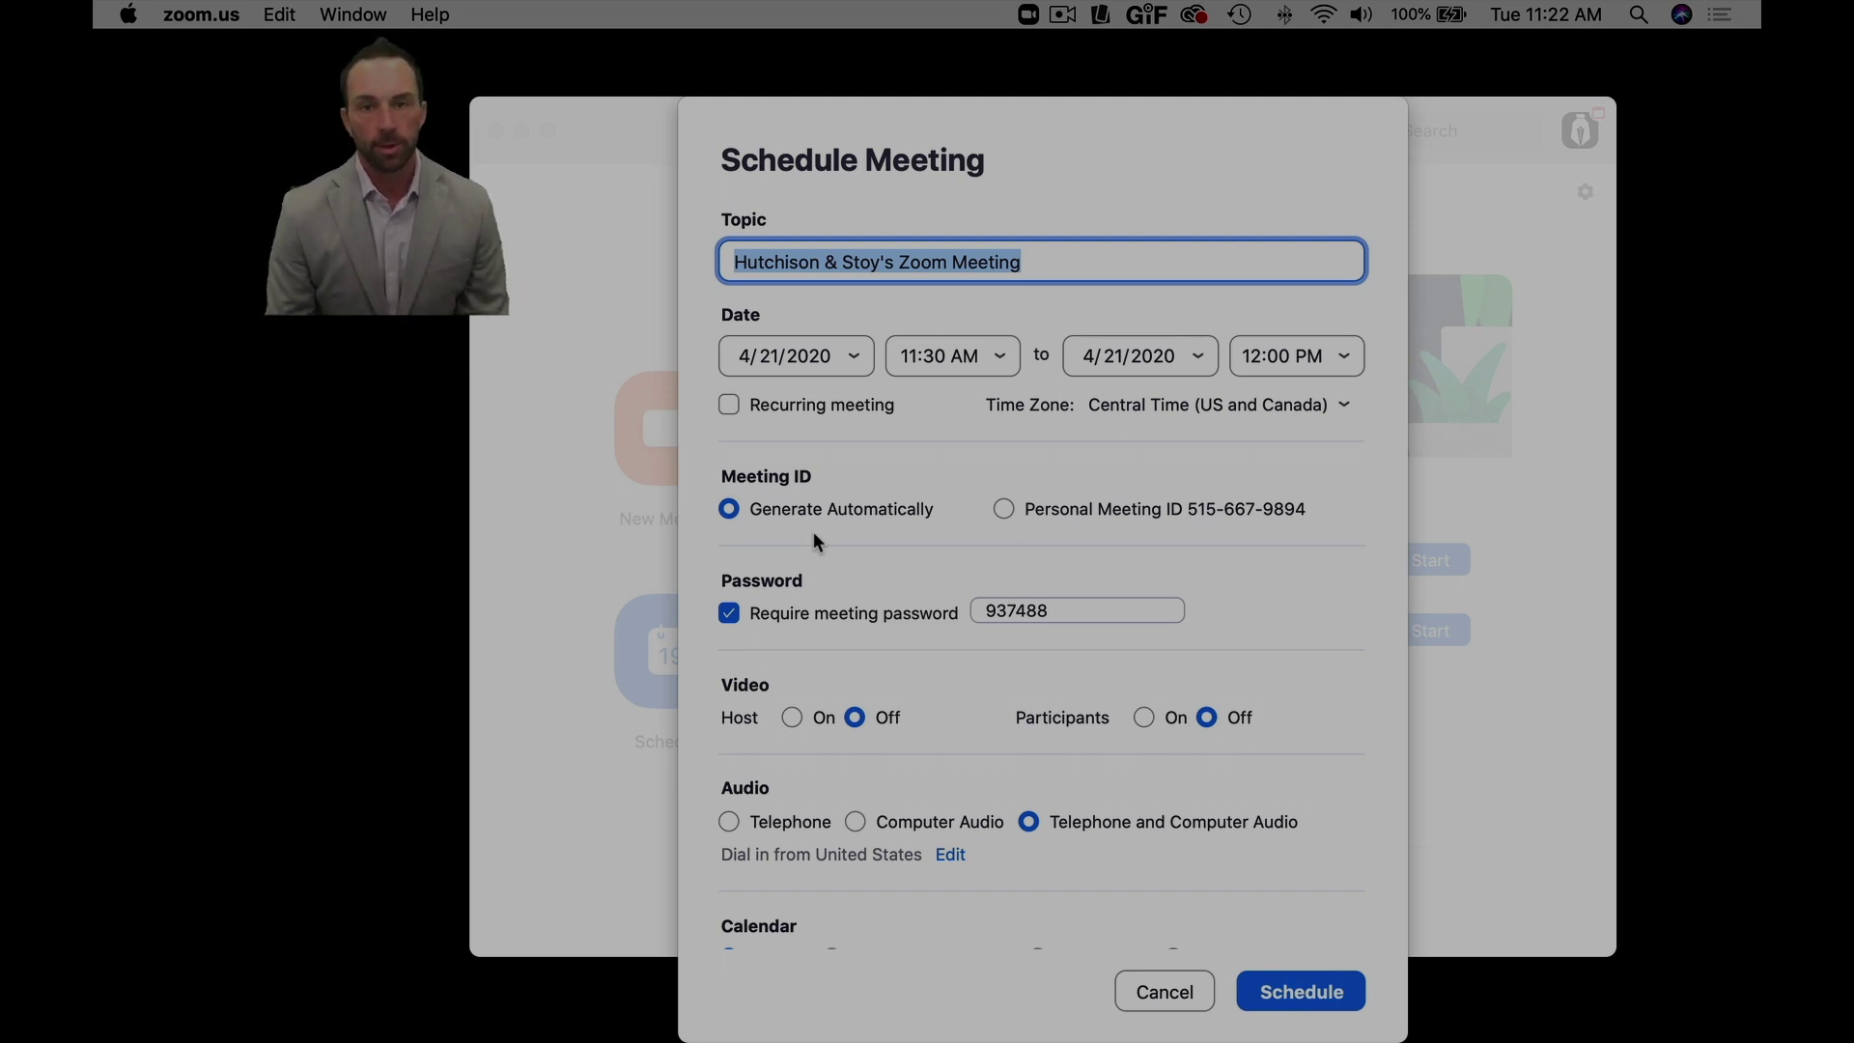
text(Barker)
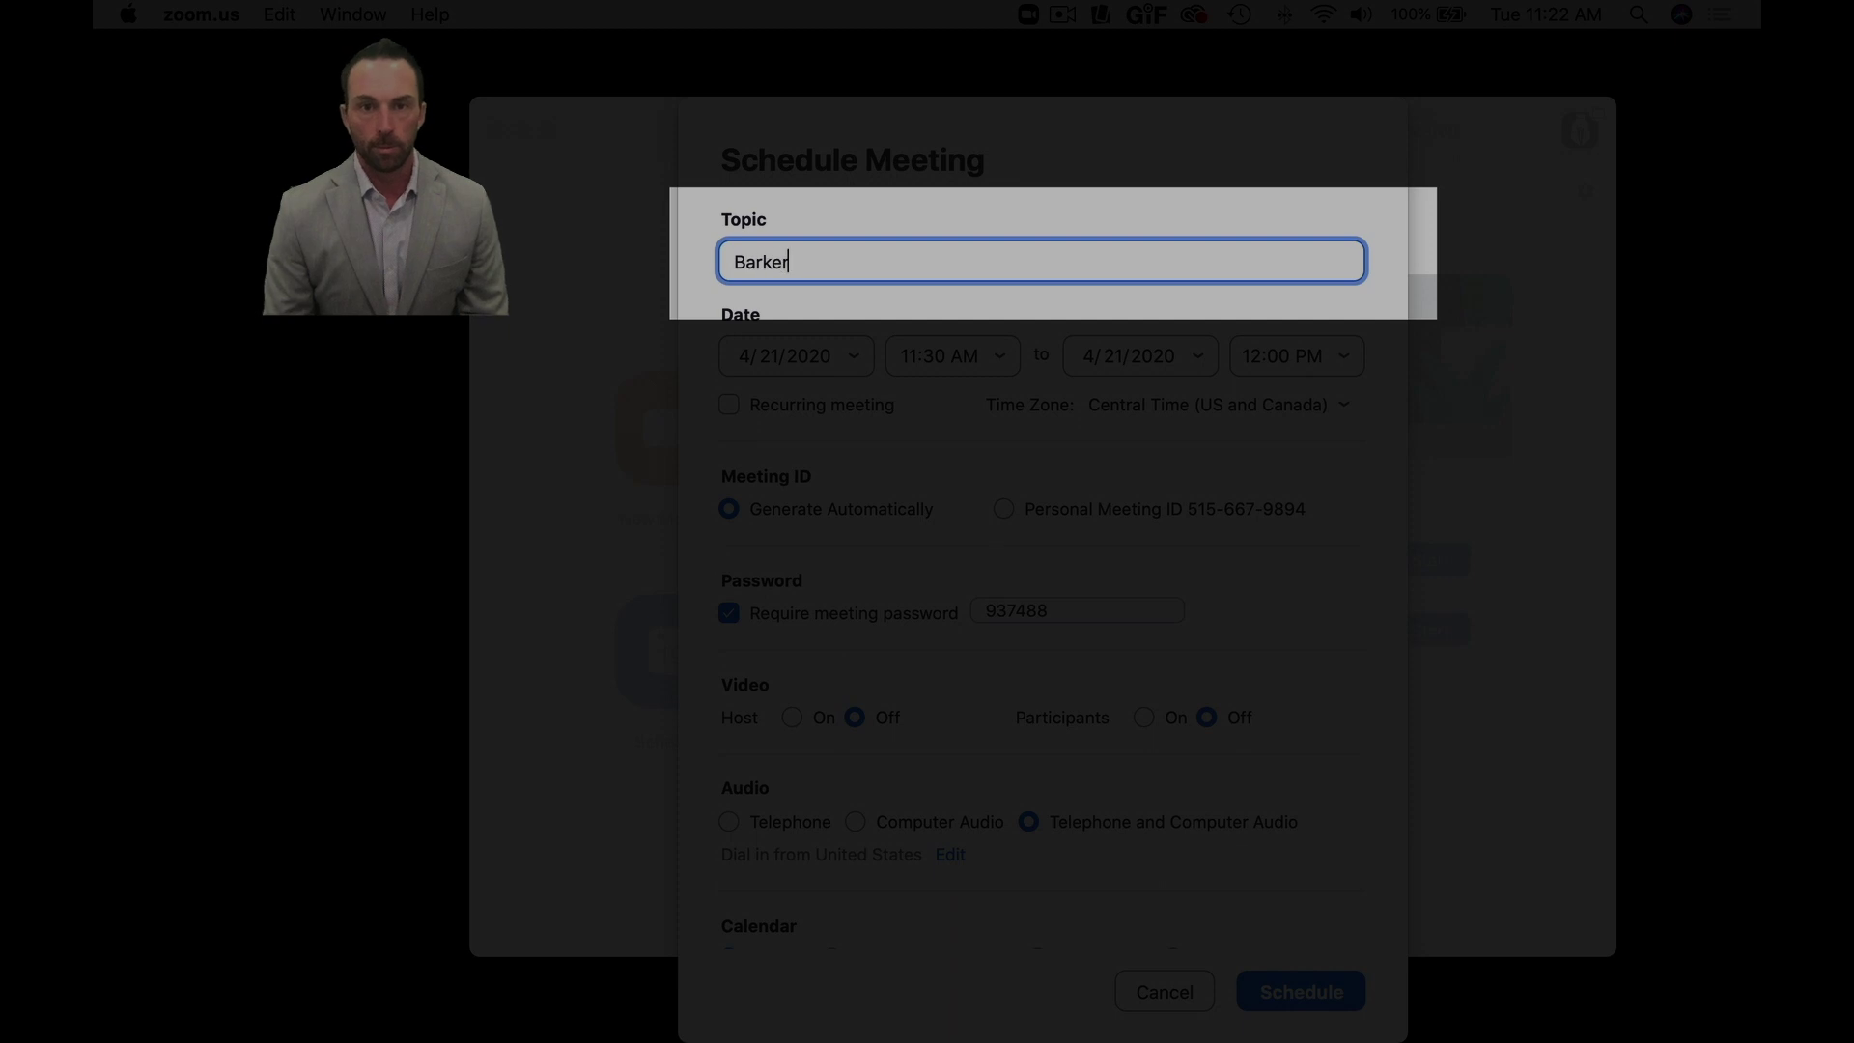
text( - Defendant's Deposition)
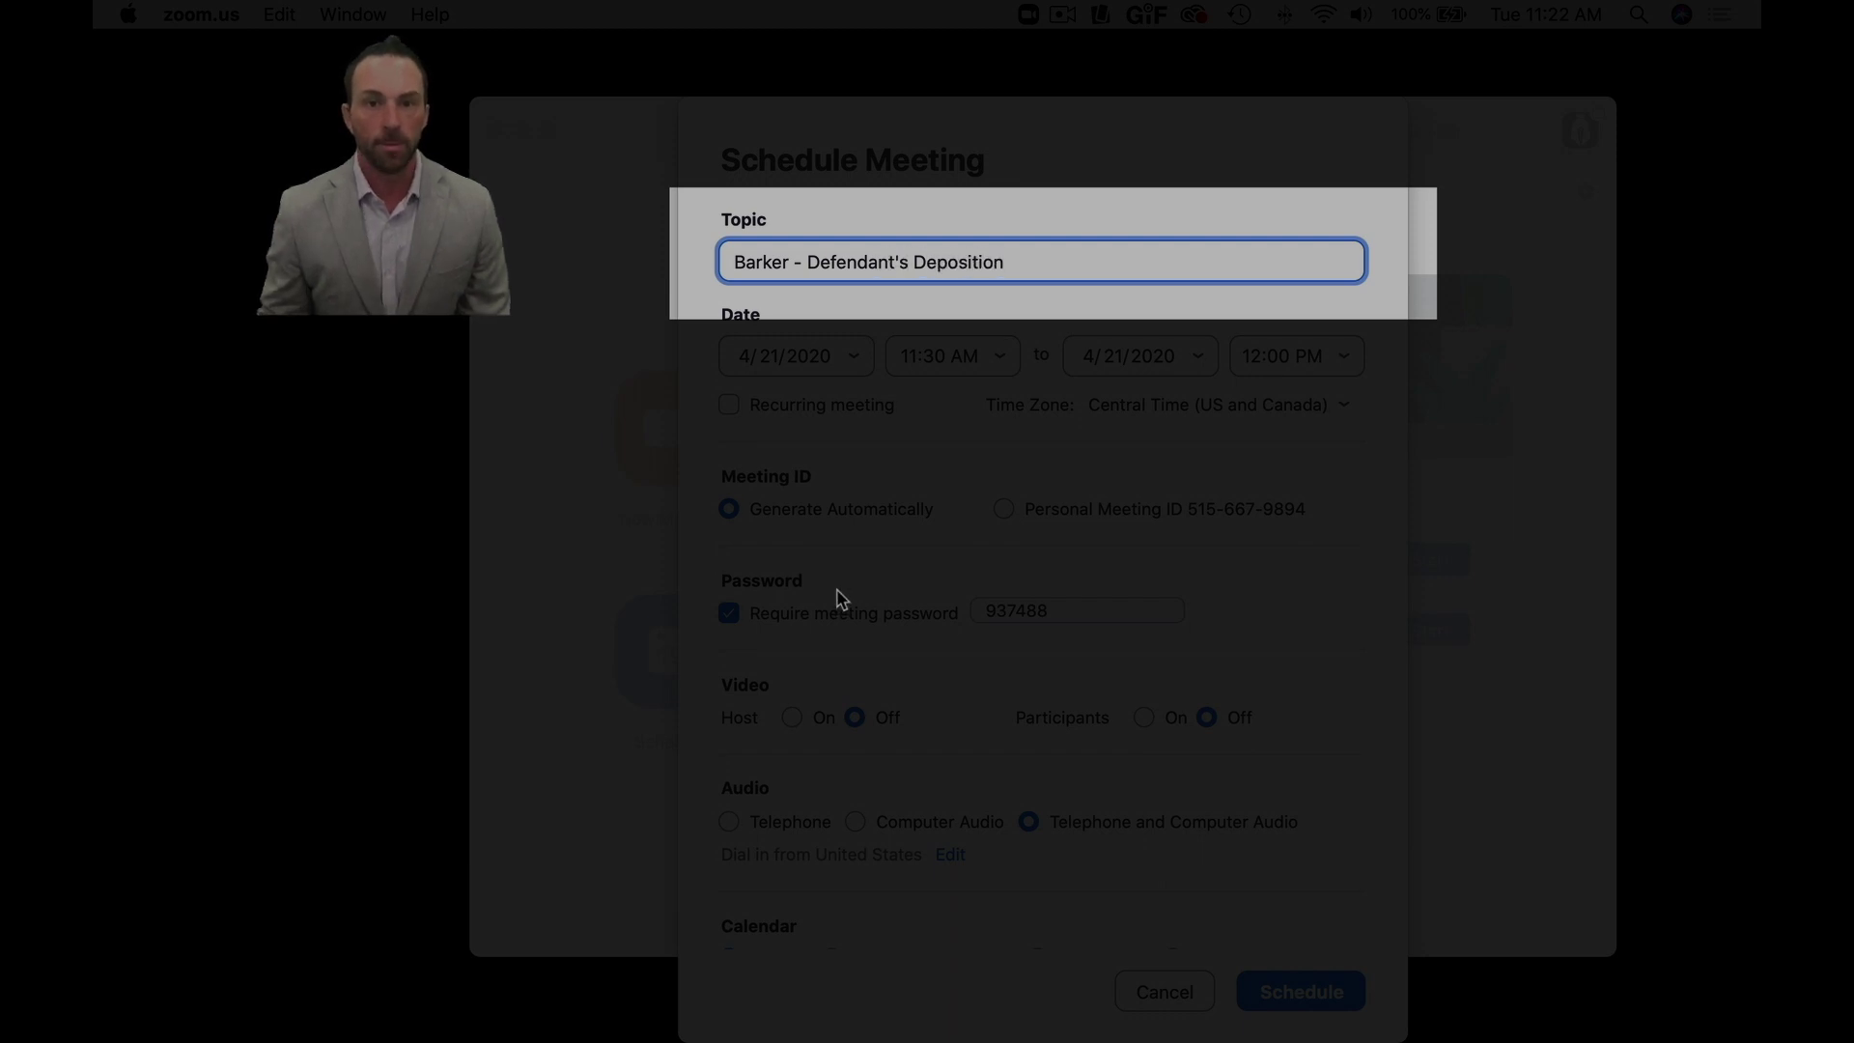
- Set the meeting date to 5/12/2020 and its end time to 2:30 PM
click(858, 357)
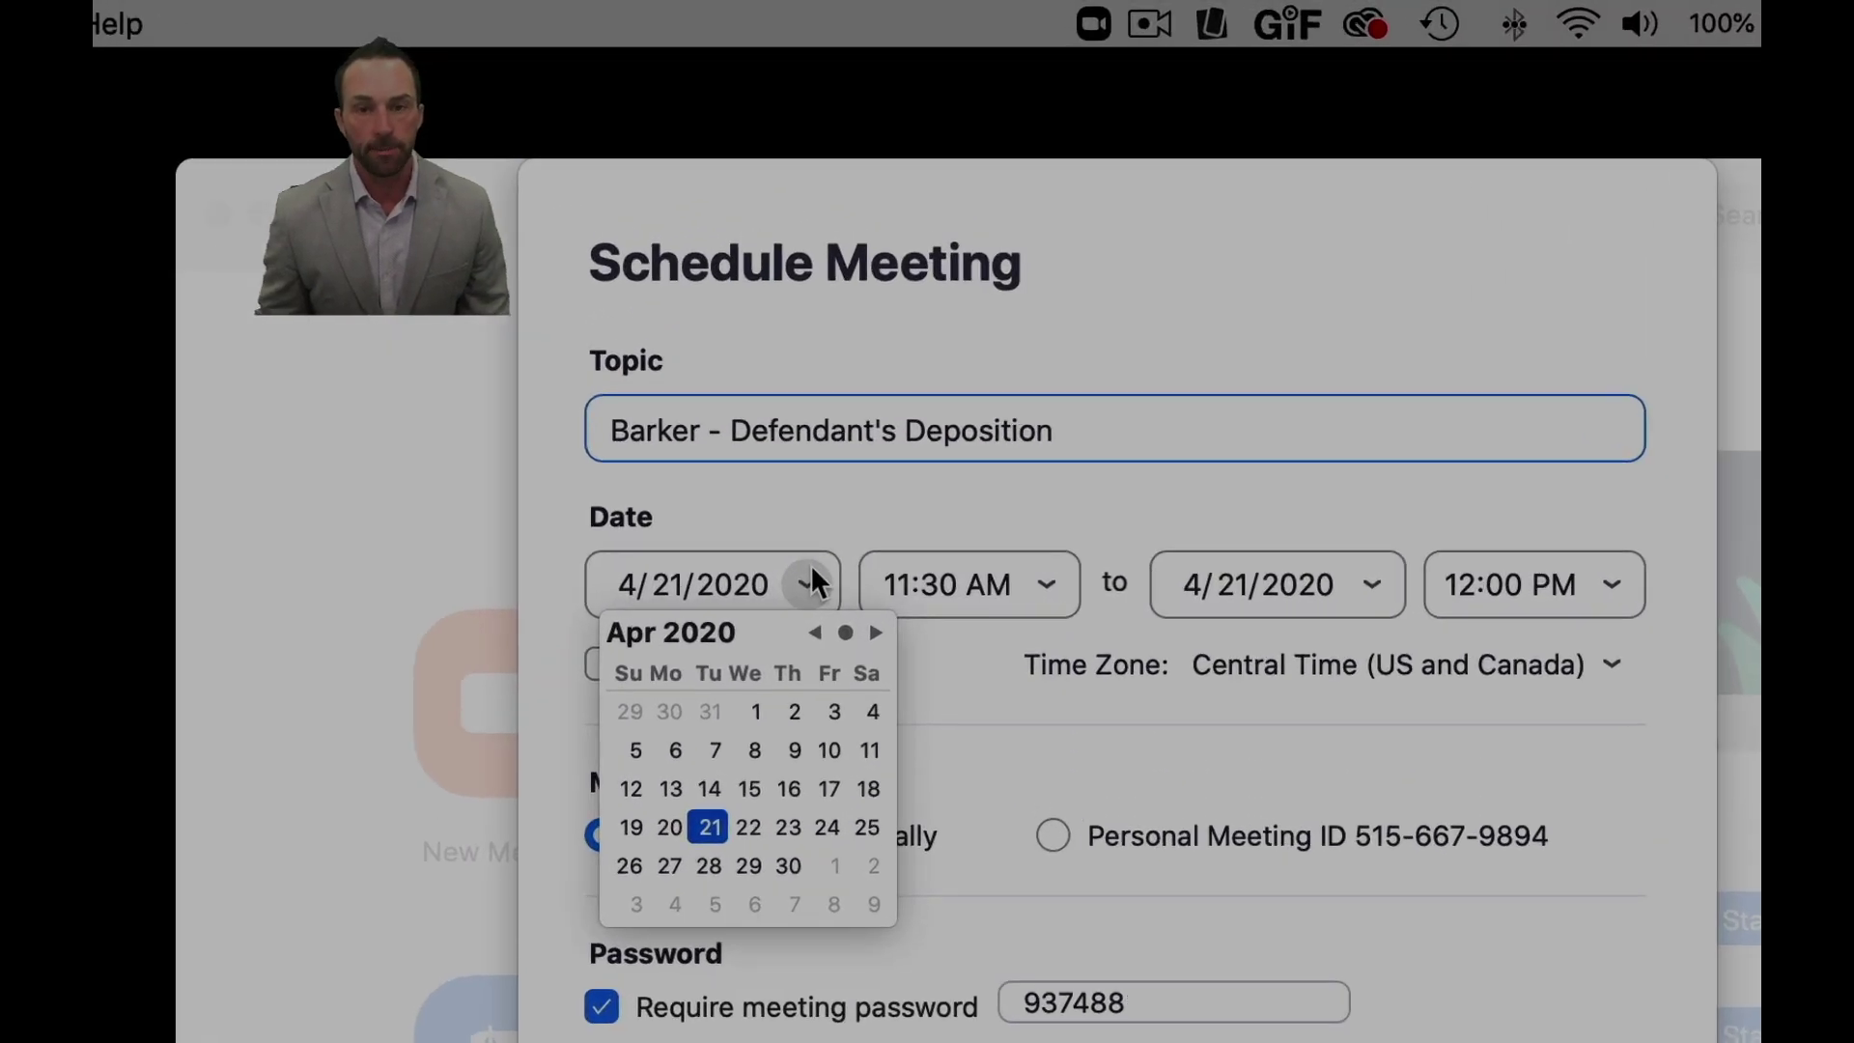
click(877, 633)
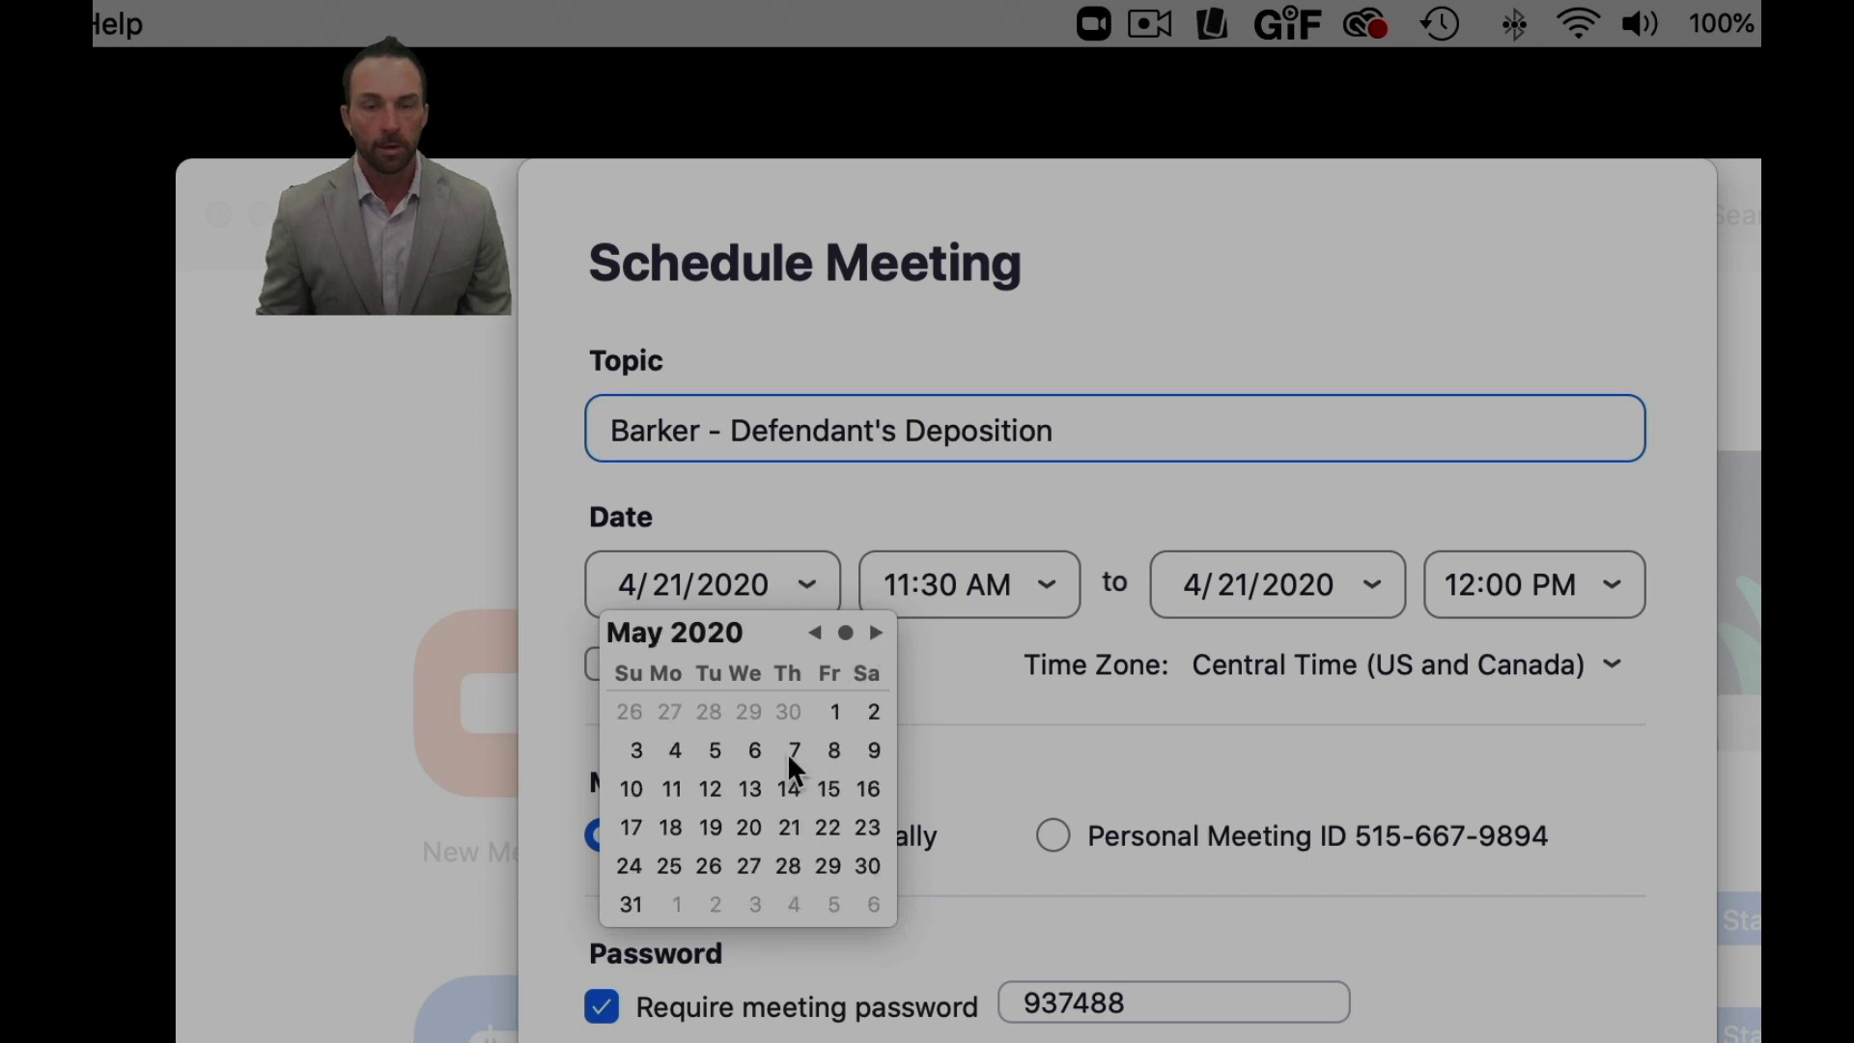
click(710, 790)
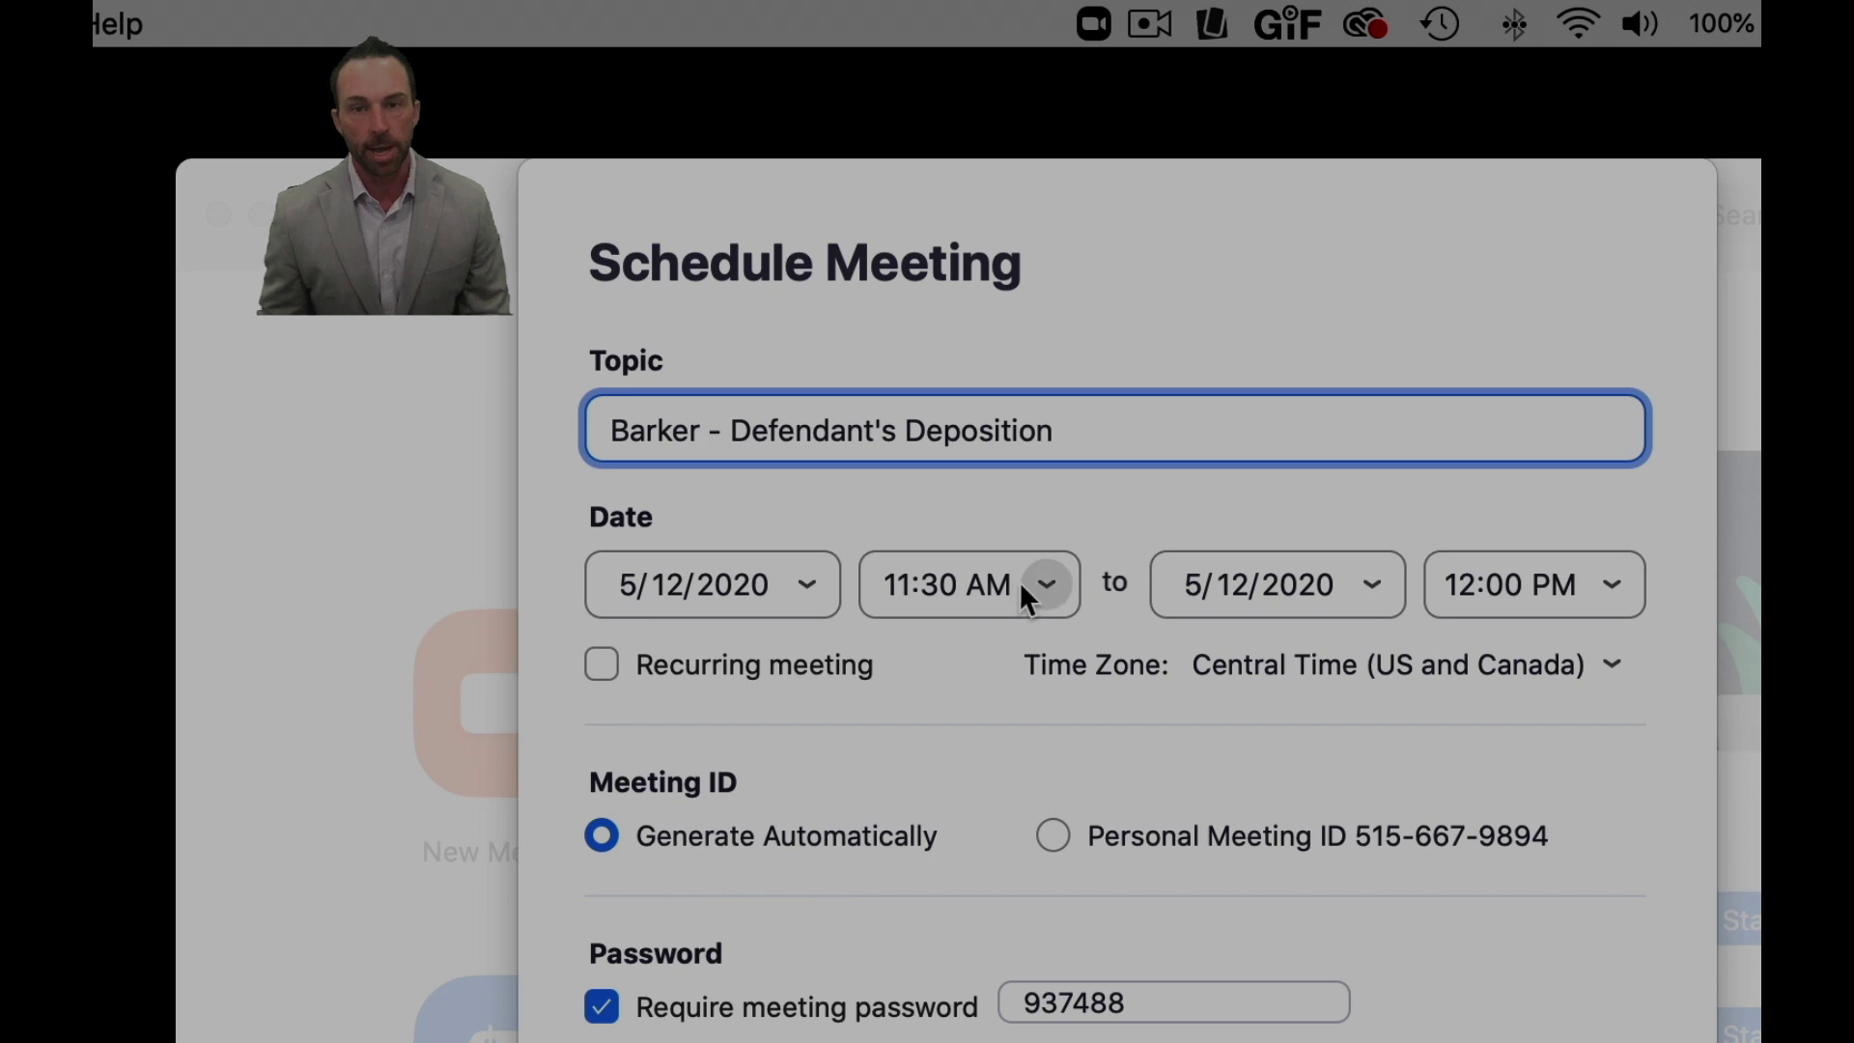
click(1600, 583)
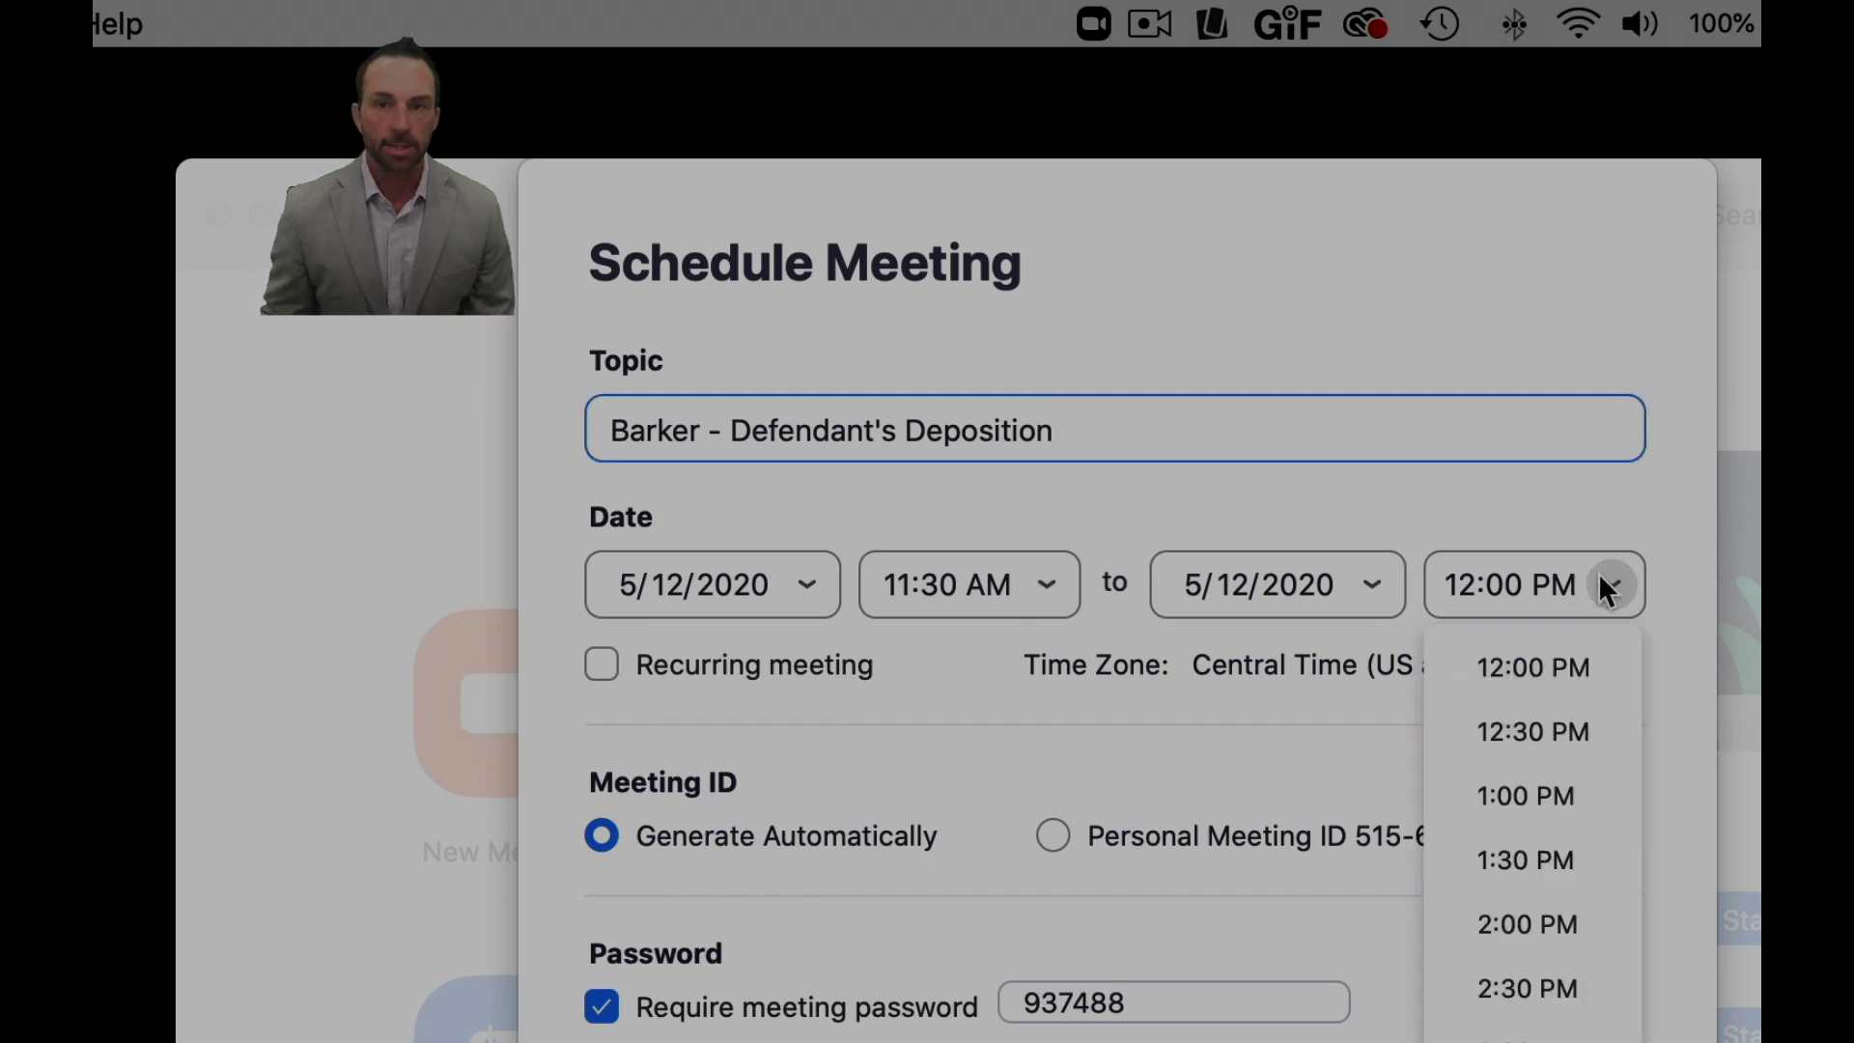
click(1580, 988)
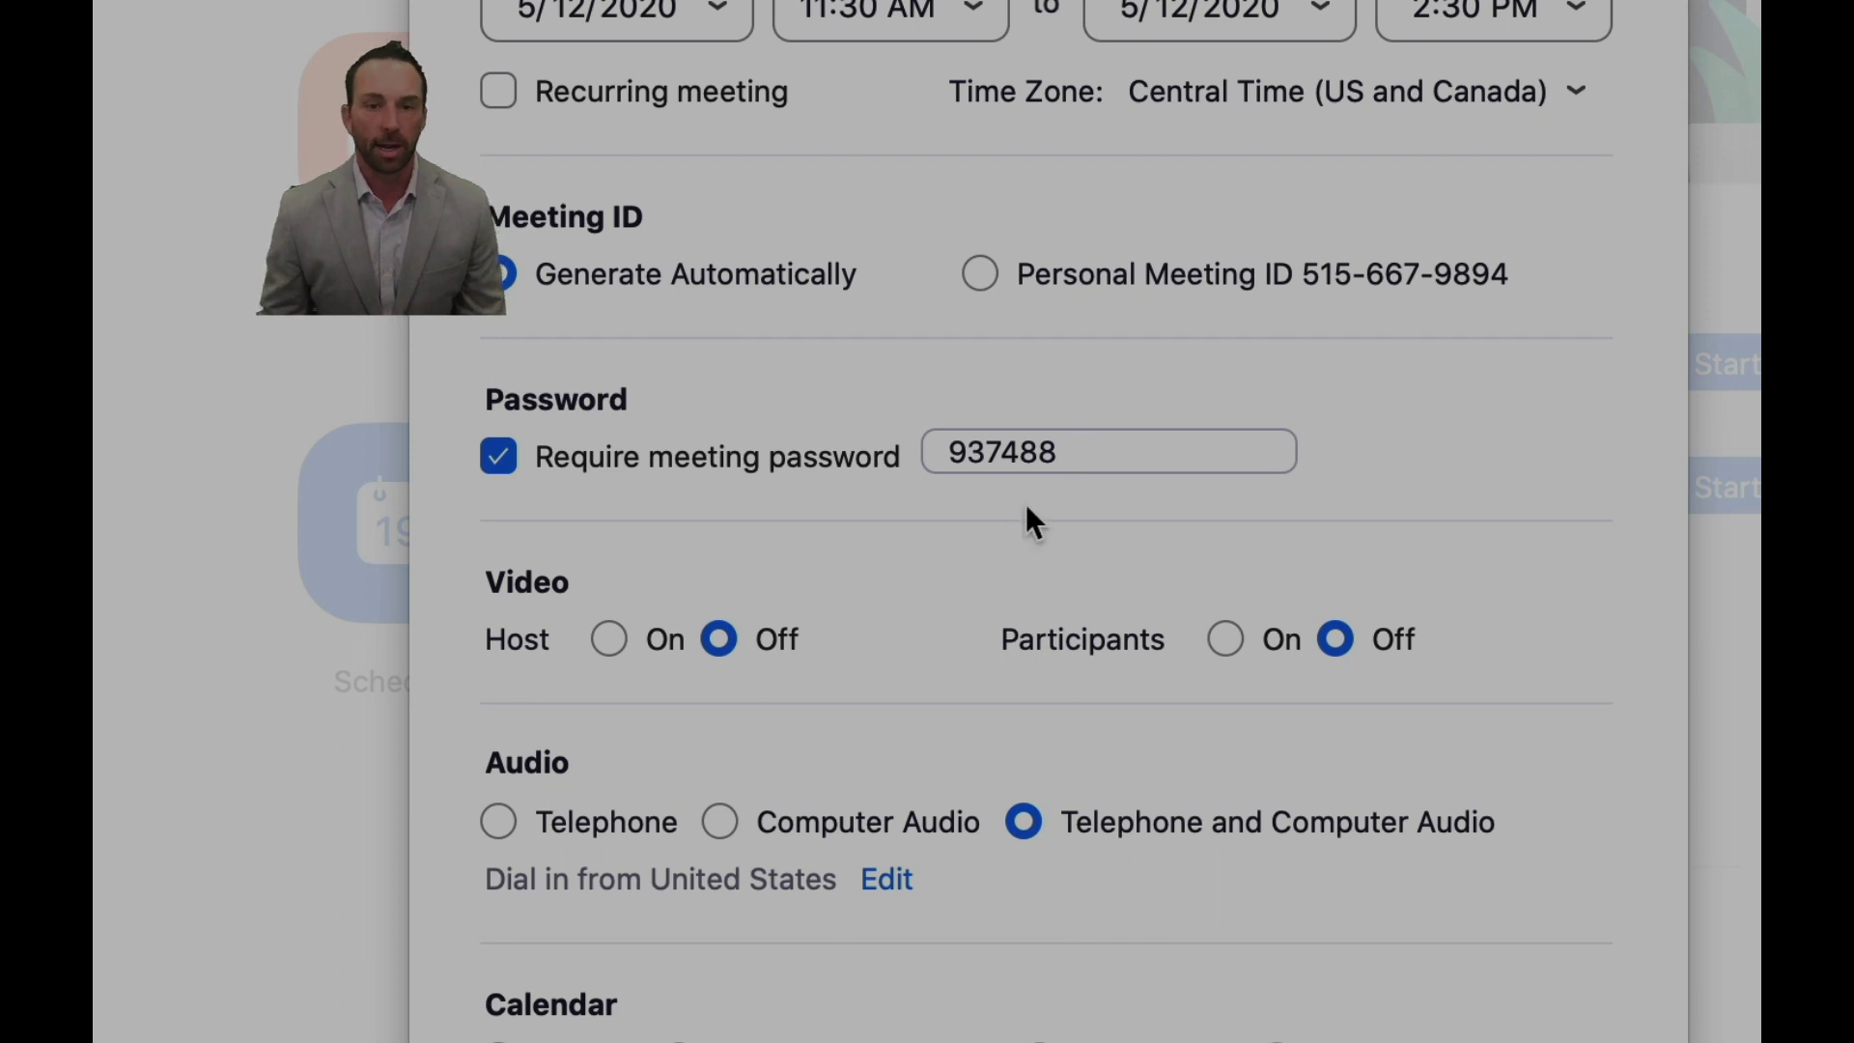
- Turn video on for both the host and the participants, and expand the meeting's advanced options
click(612, 640)
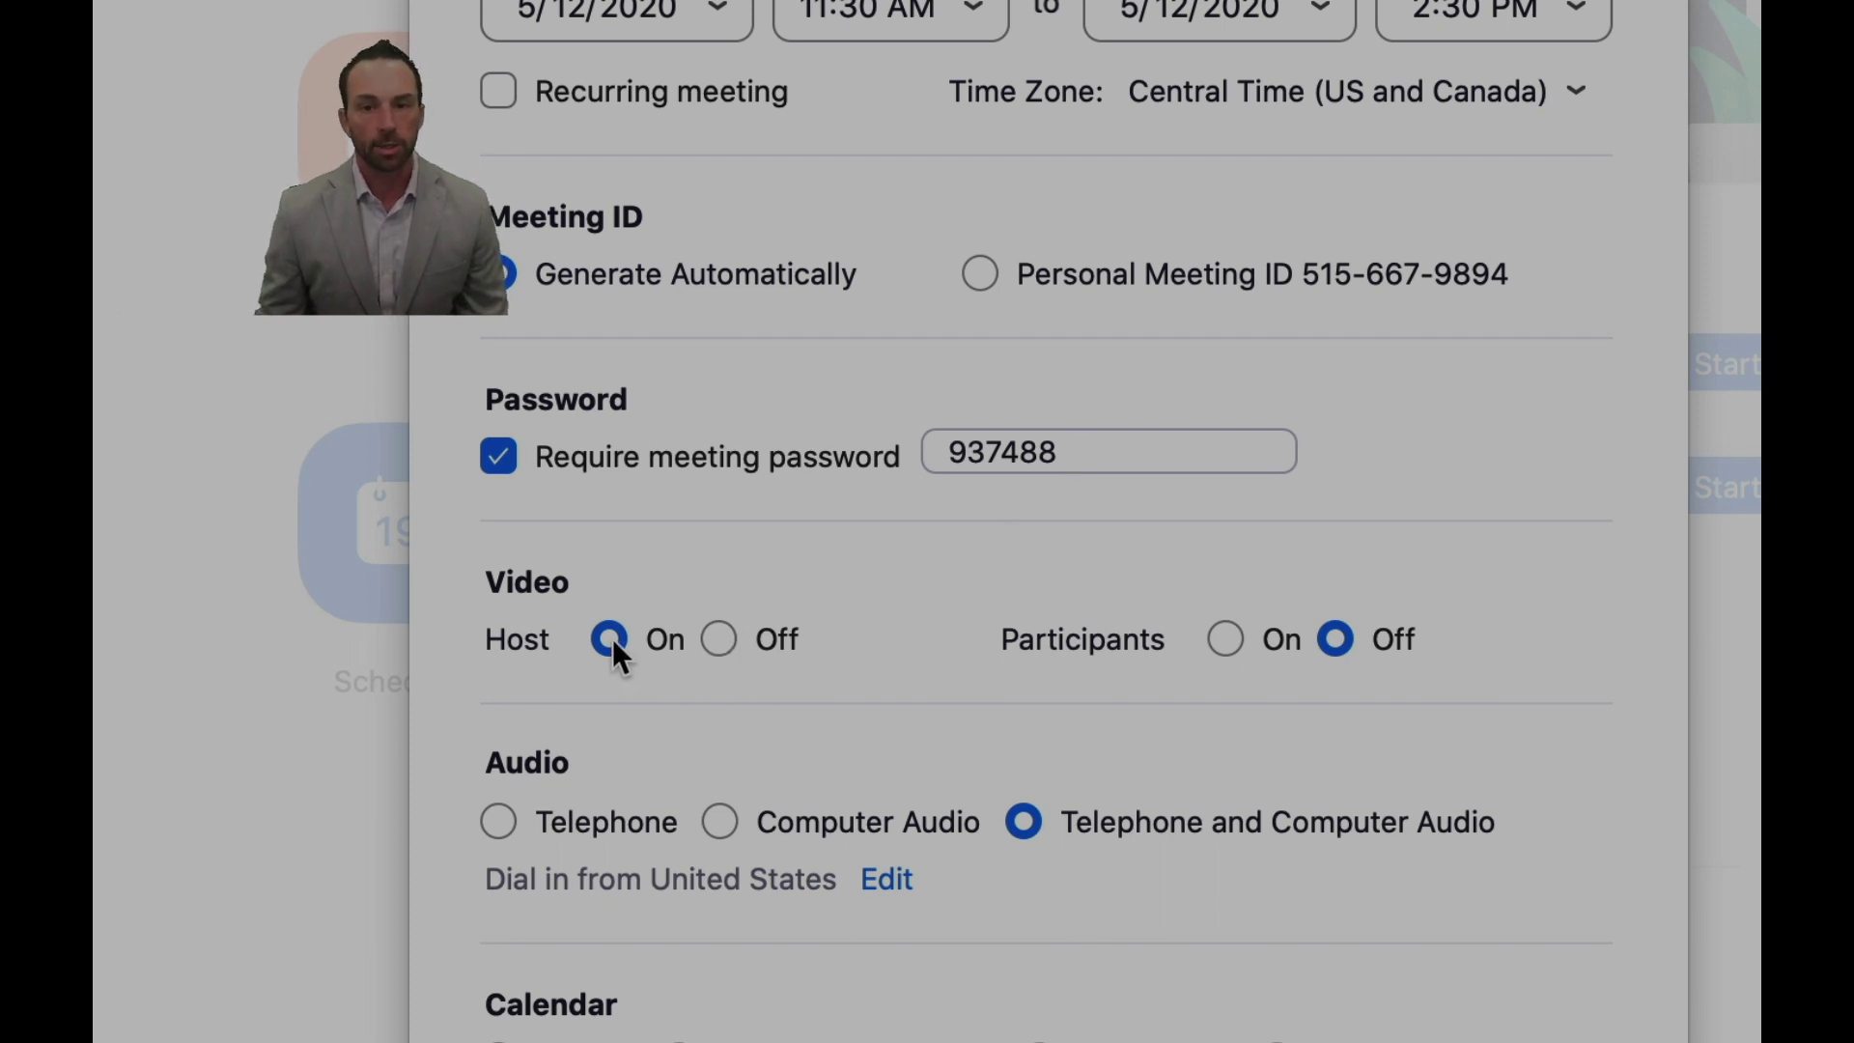
click(1225, 639)
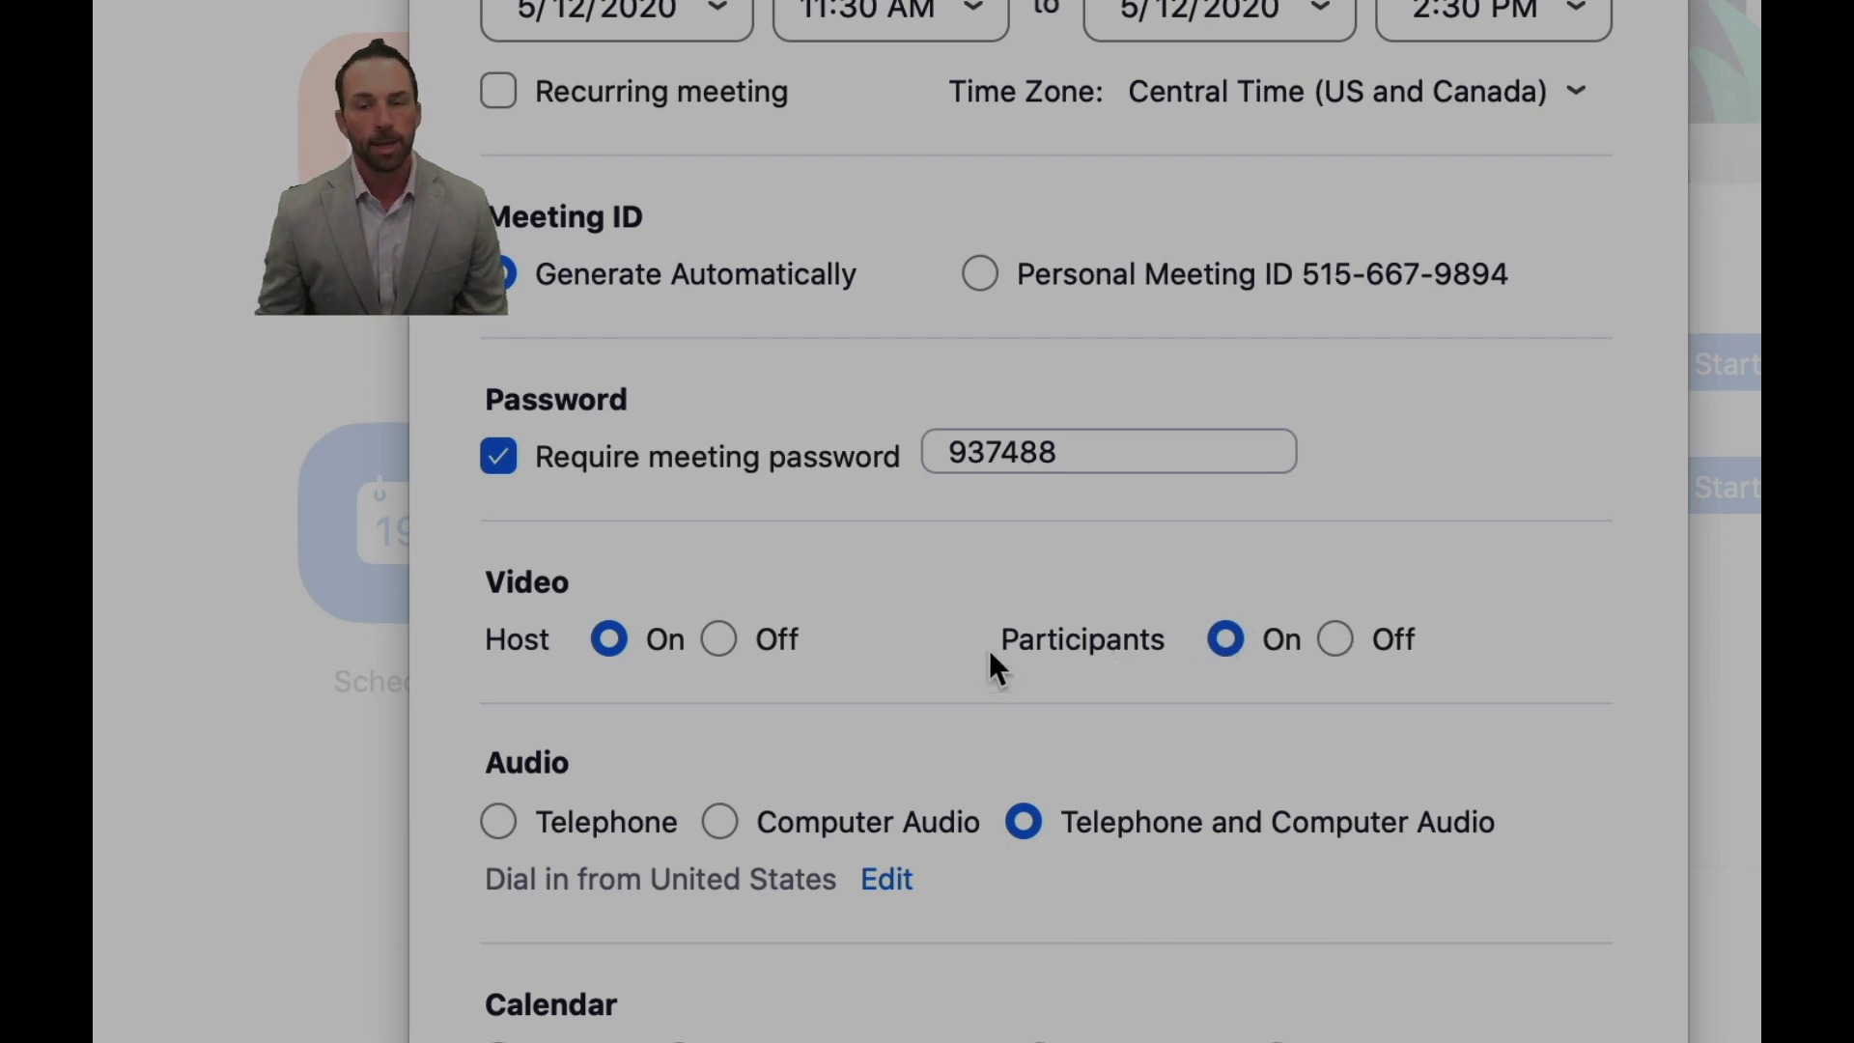
scroll(1027, 753, down, 2)
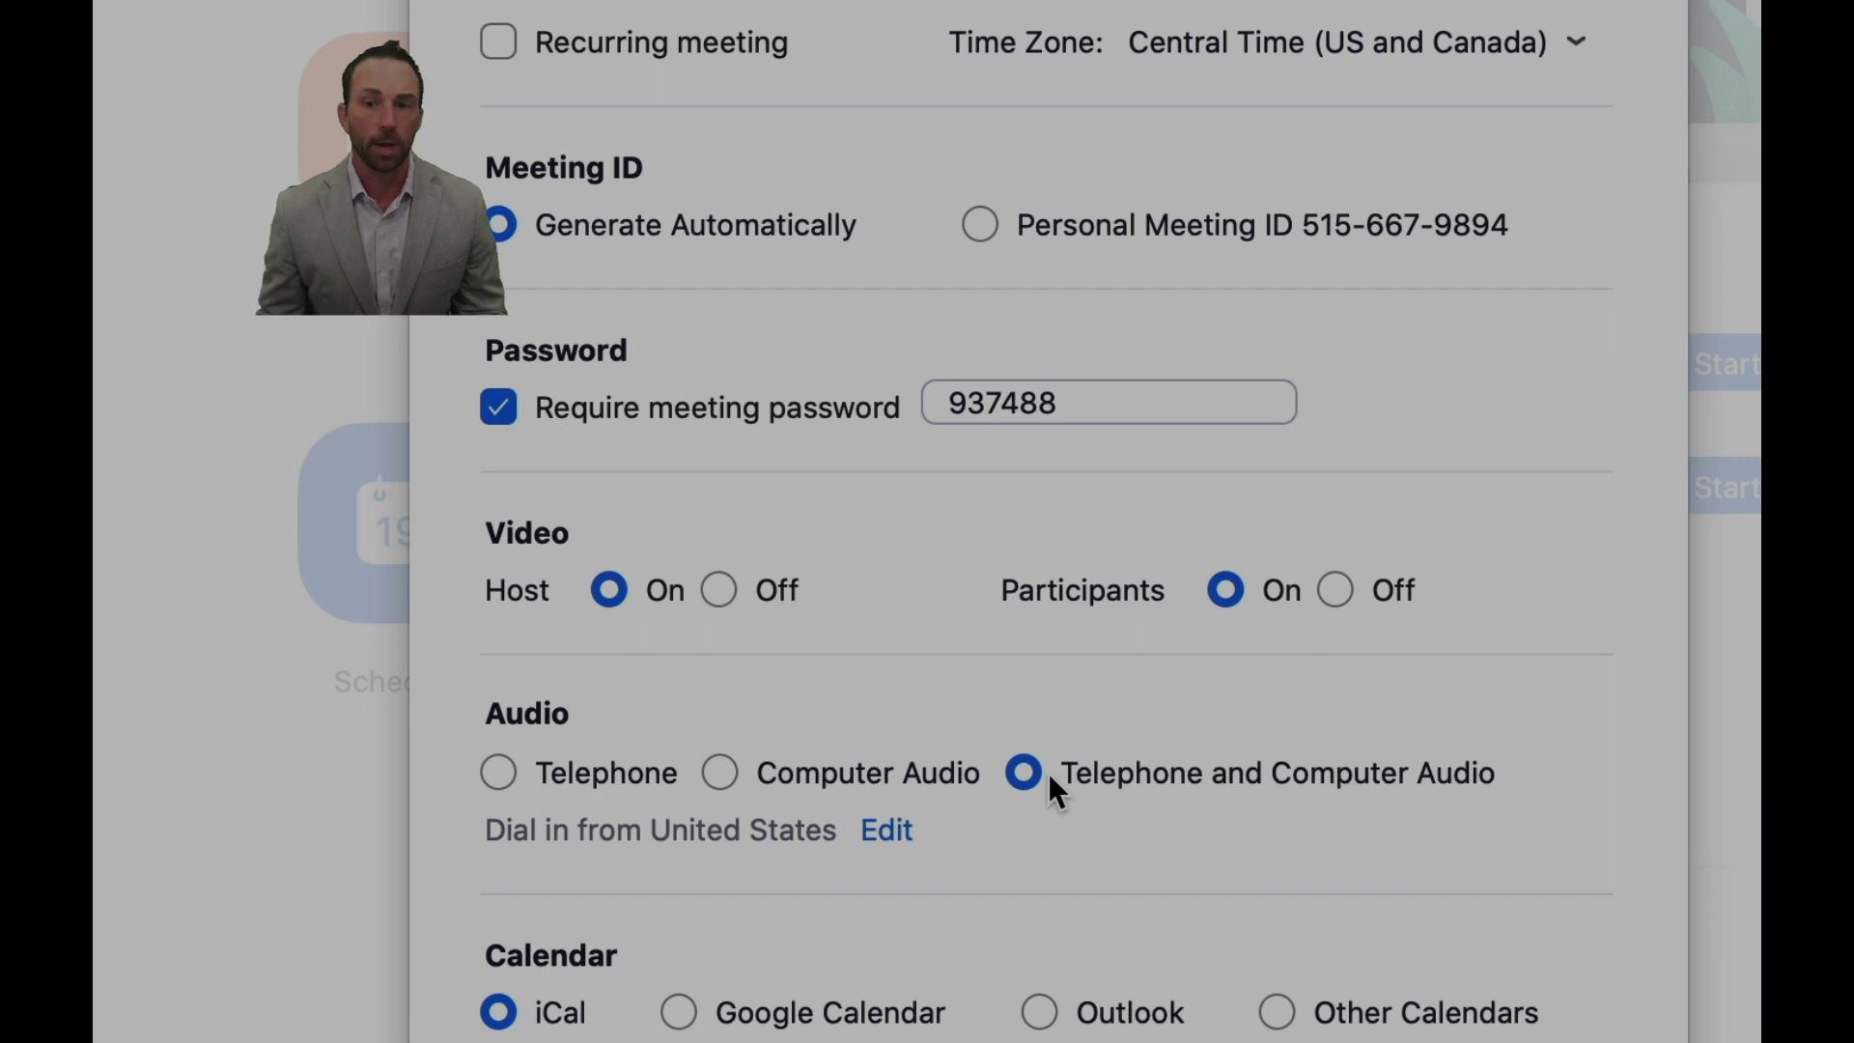
scroll(1053, 791, down, 2)
scroll(1047, 790, down, 8)
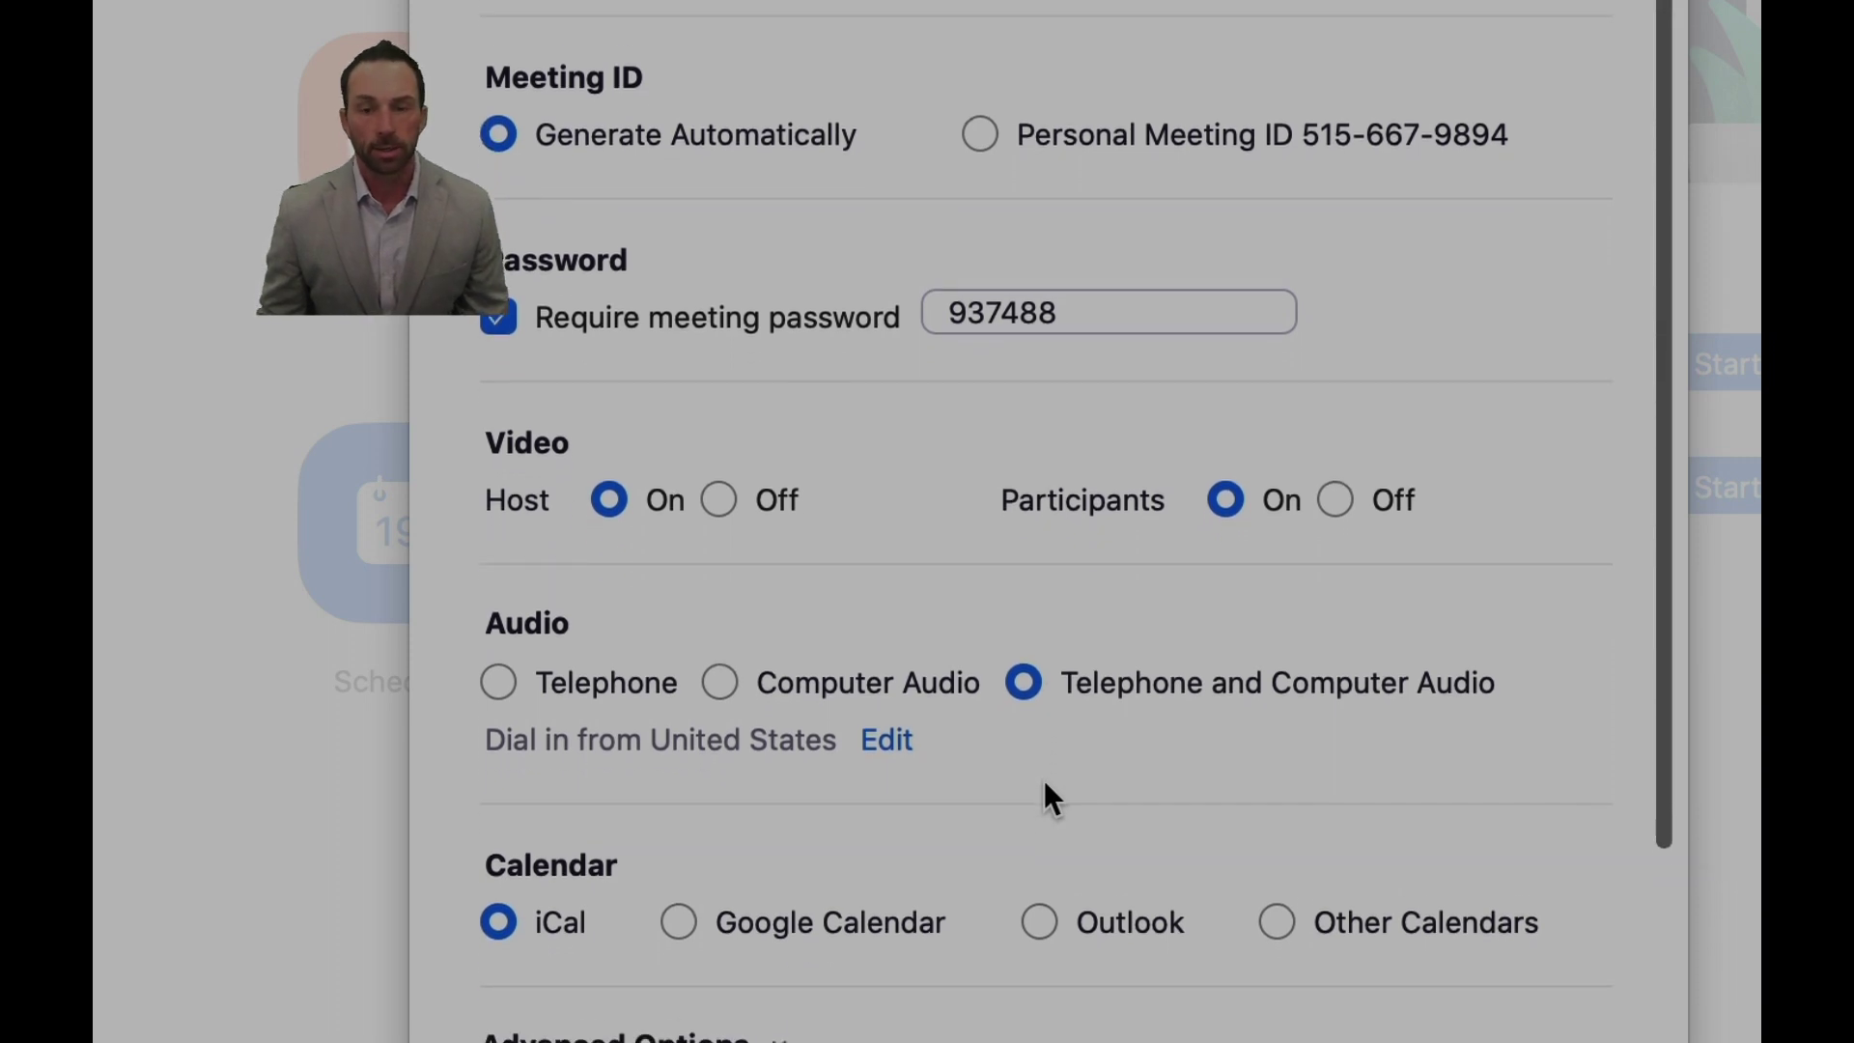
scroll(966, 802, down, 4)
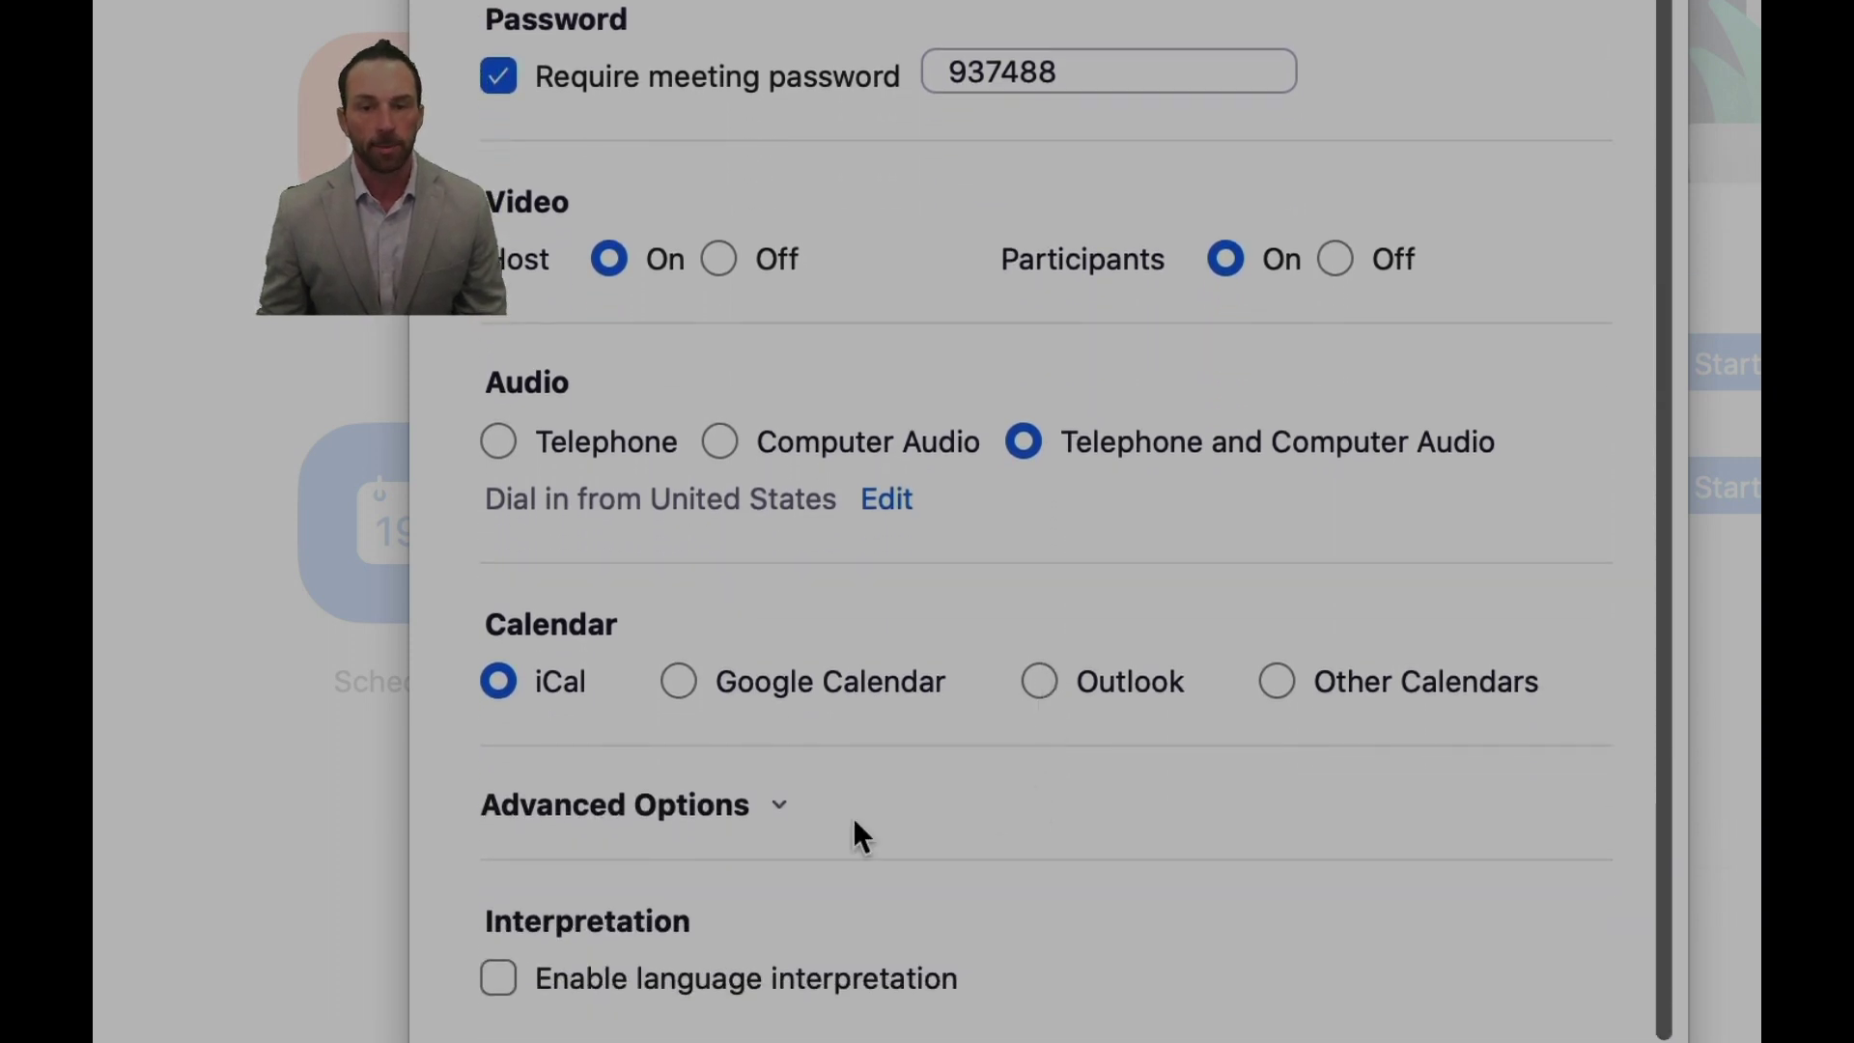
click(780, 804)
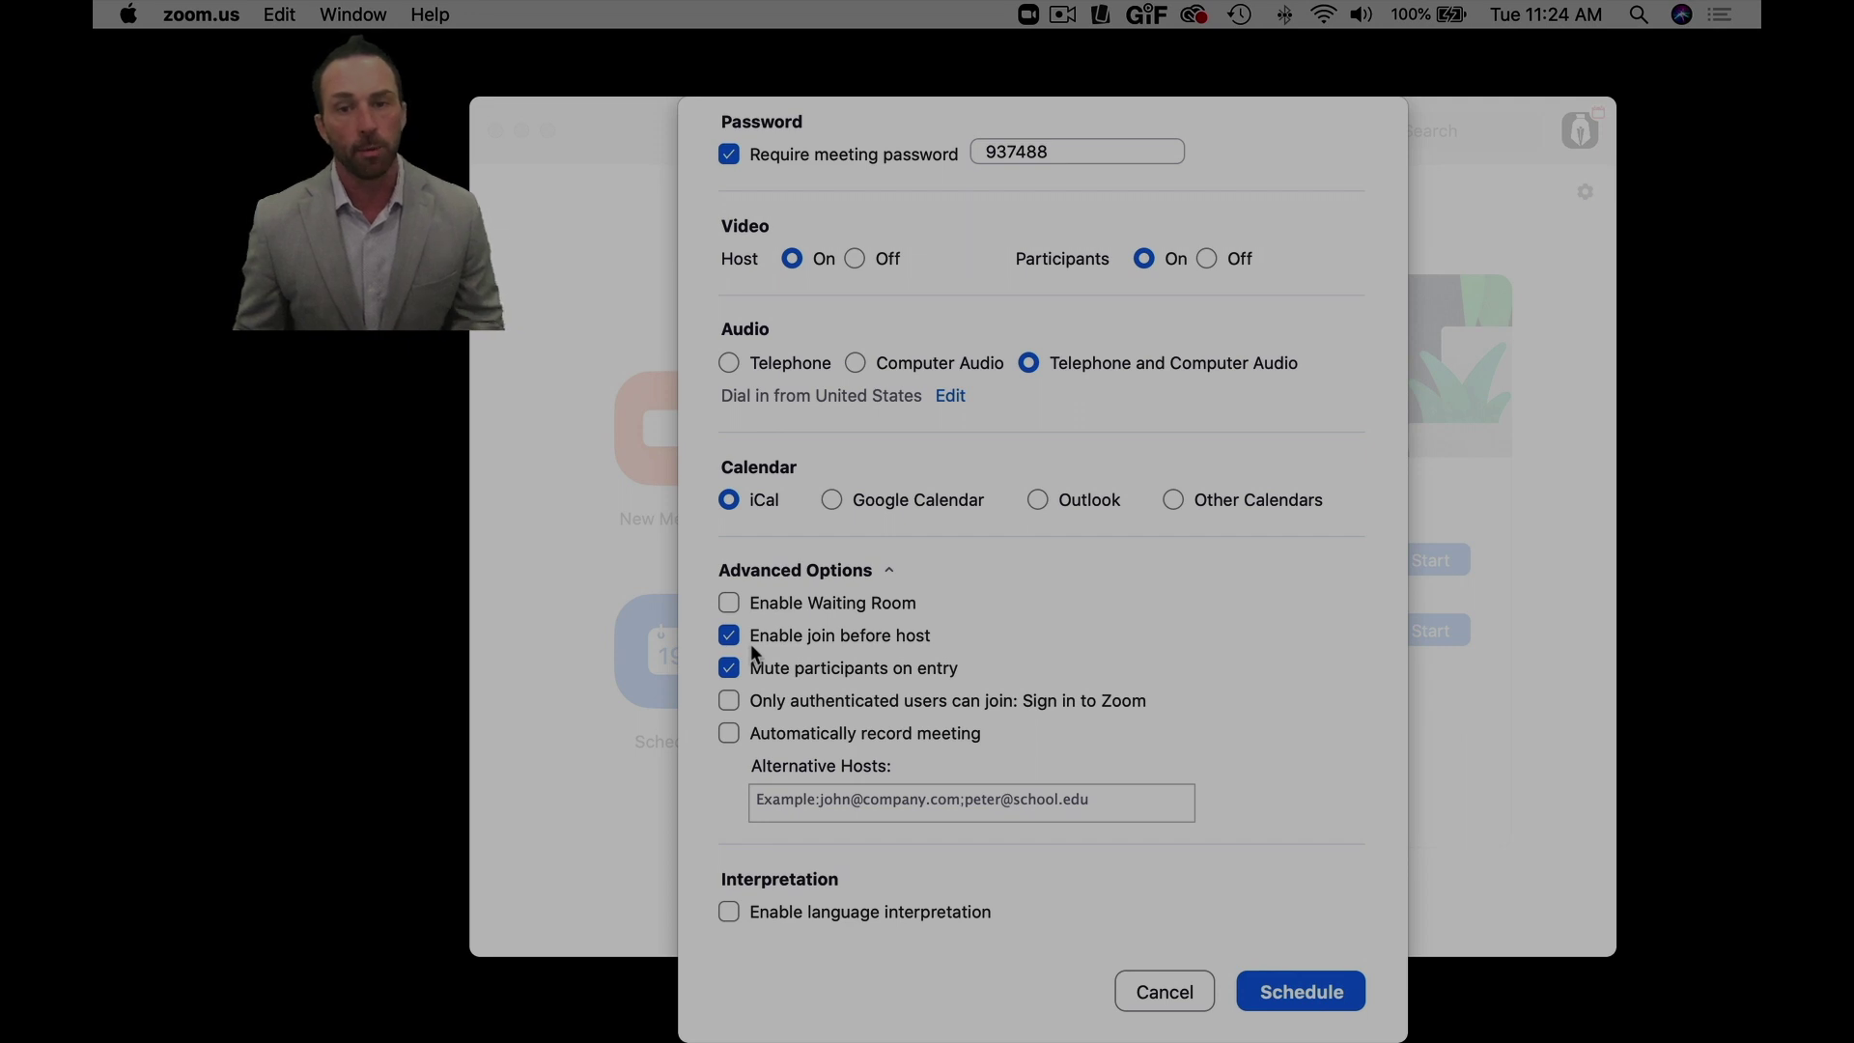
- Schedule the meeting and add its event to the Home calendar
scroll(888, 645, down, 2)
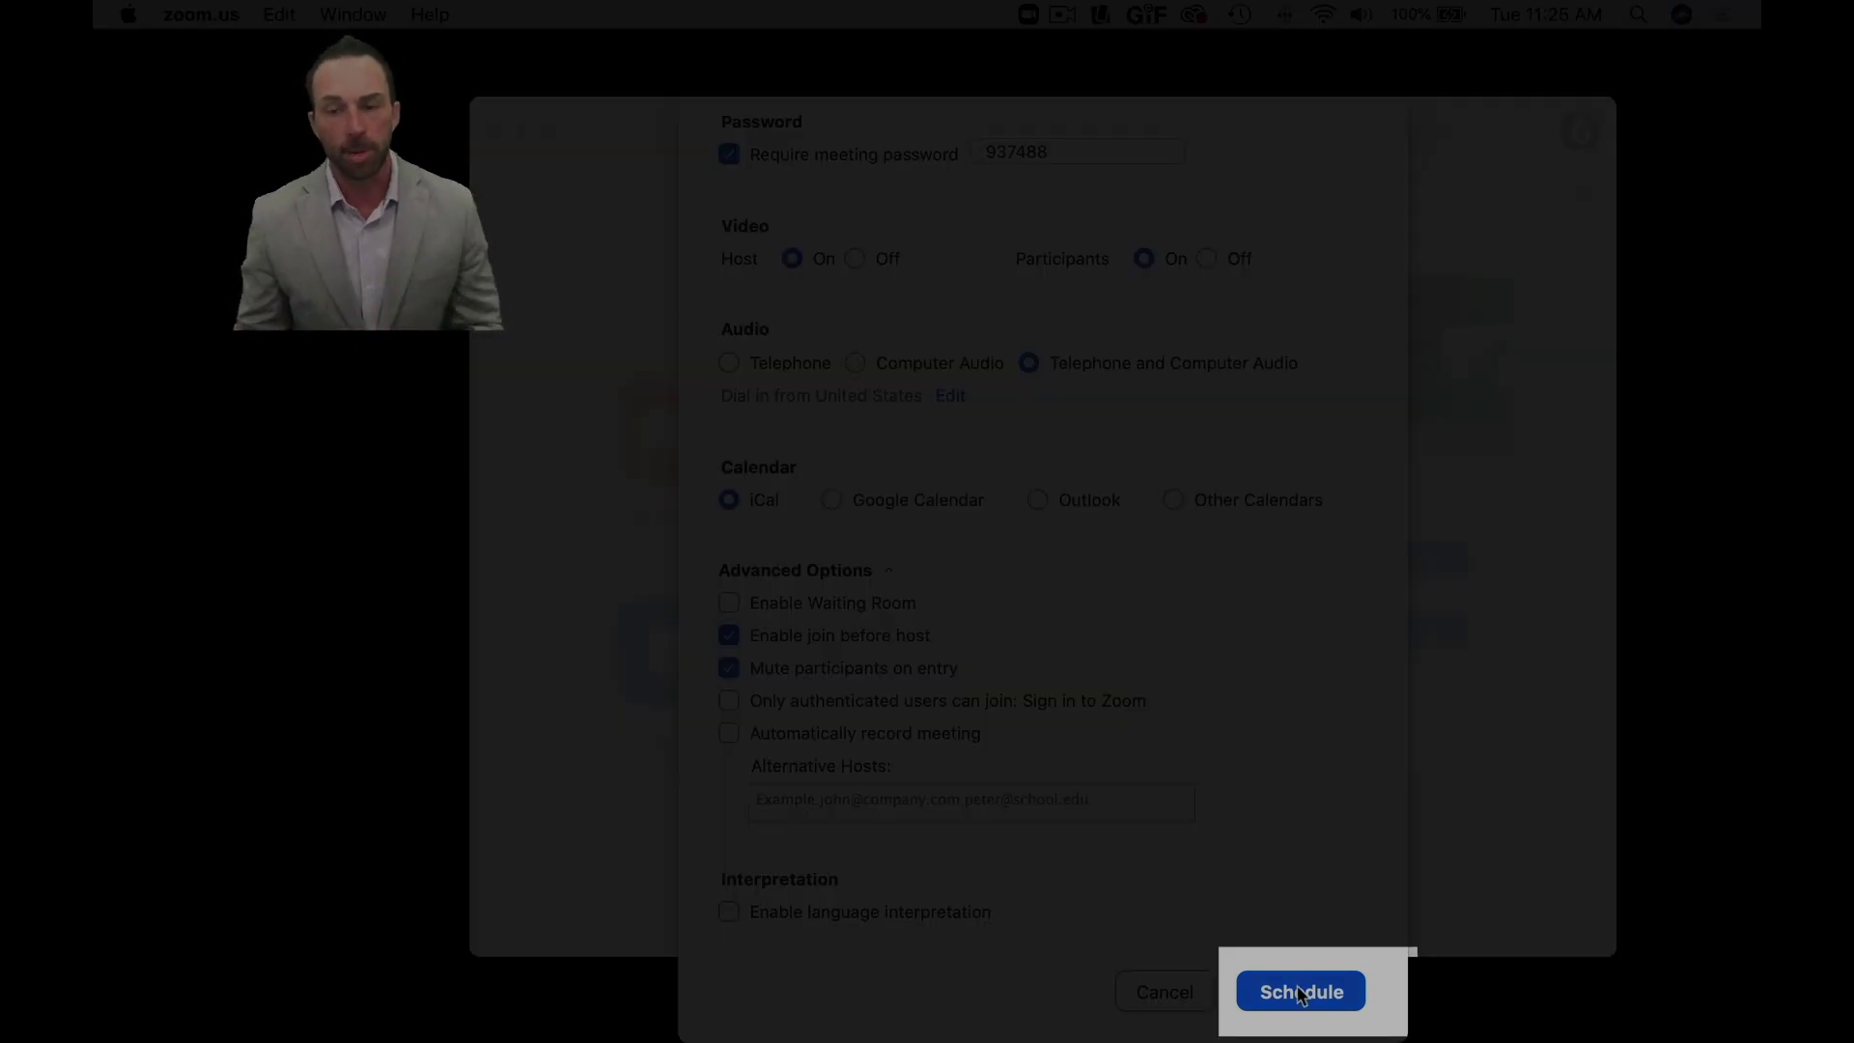
click(1300, 992)
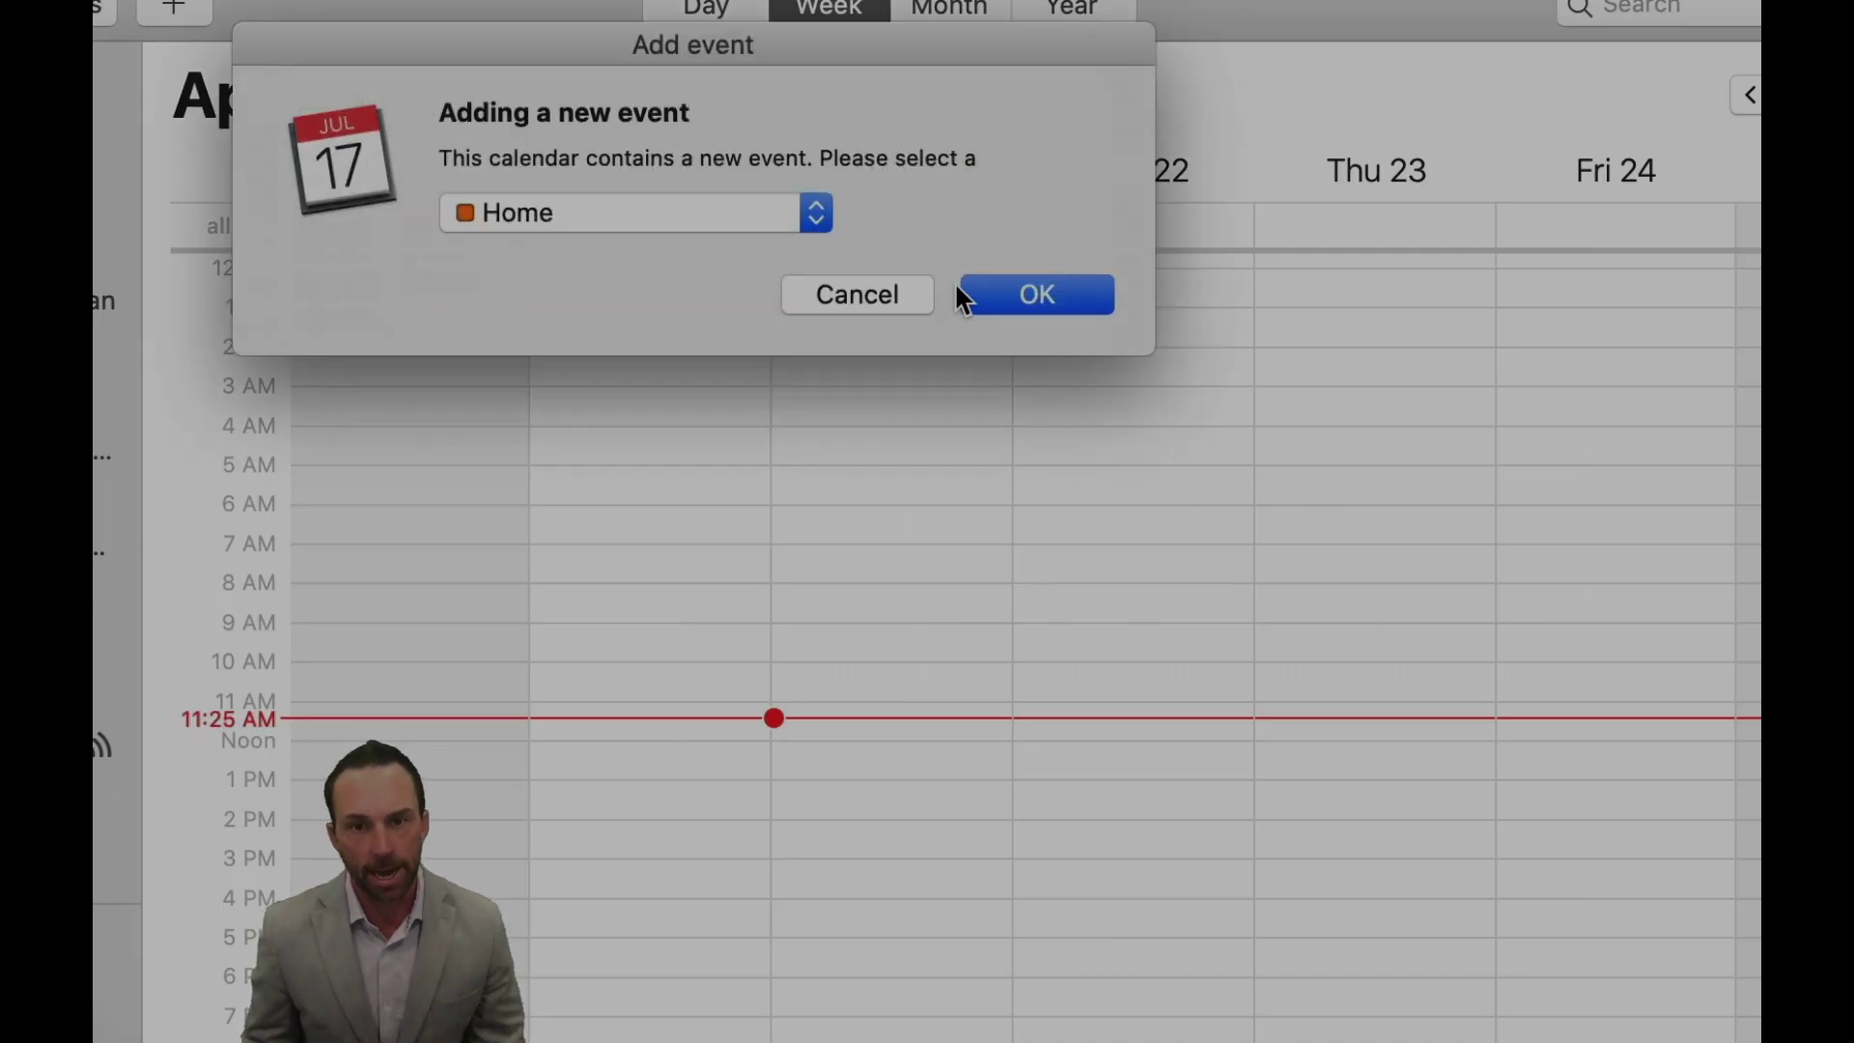
click(1007, 295)
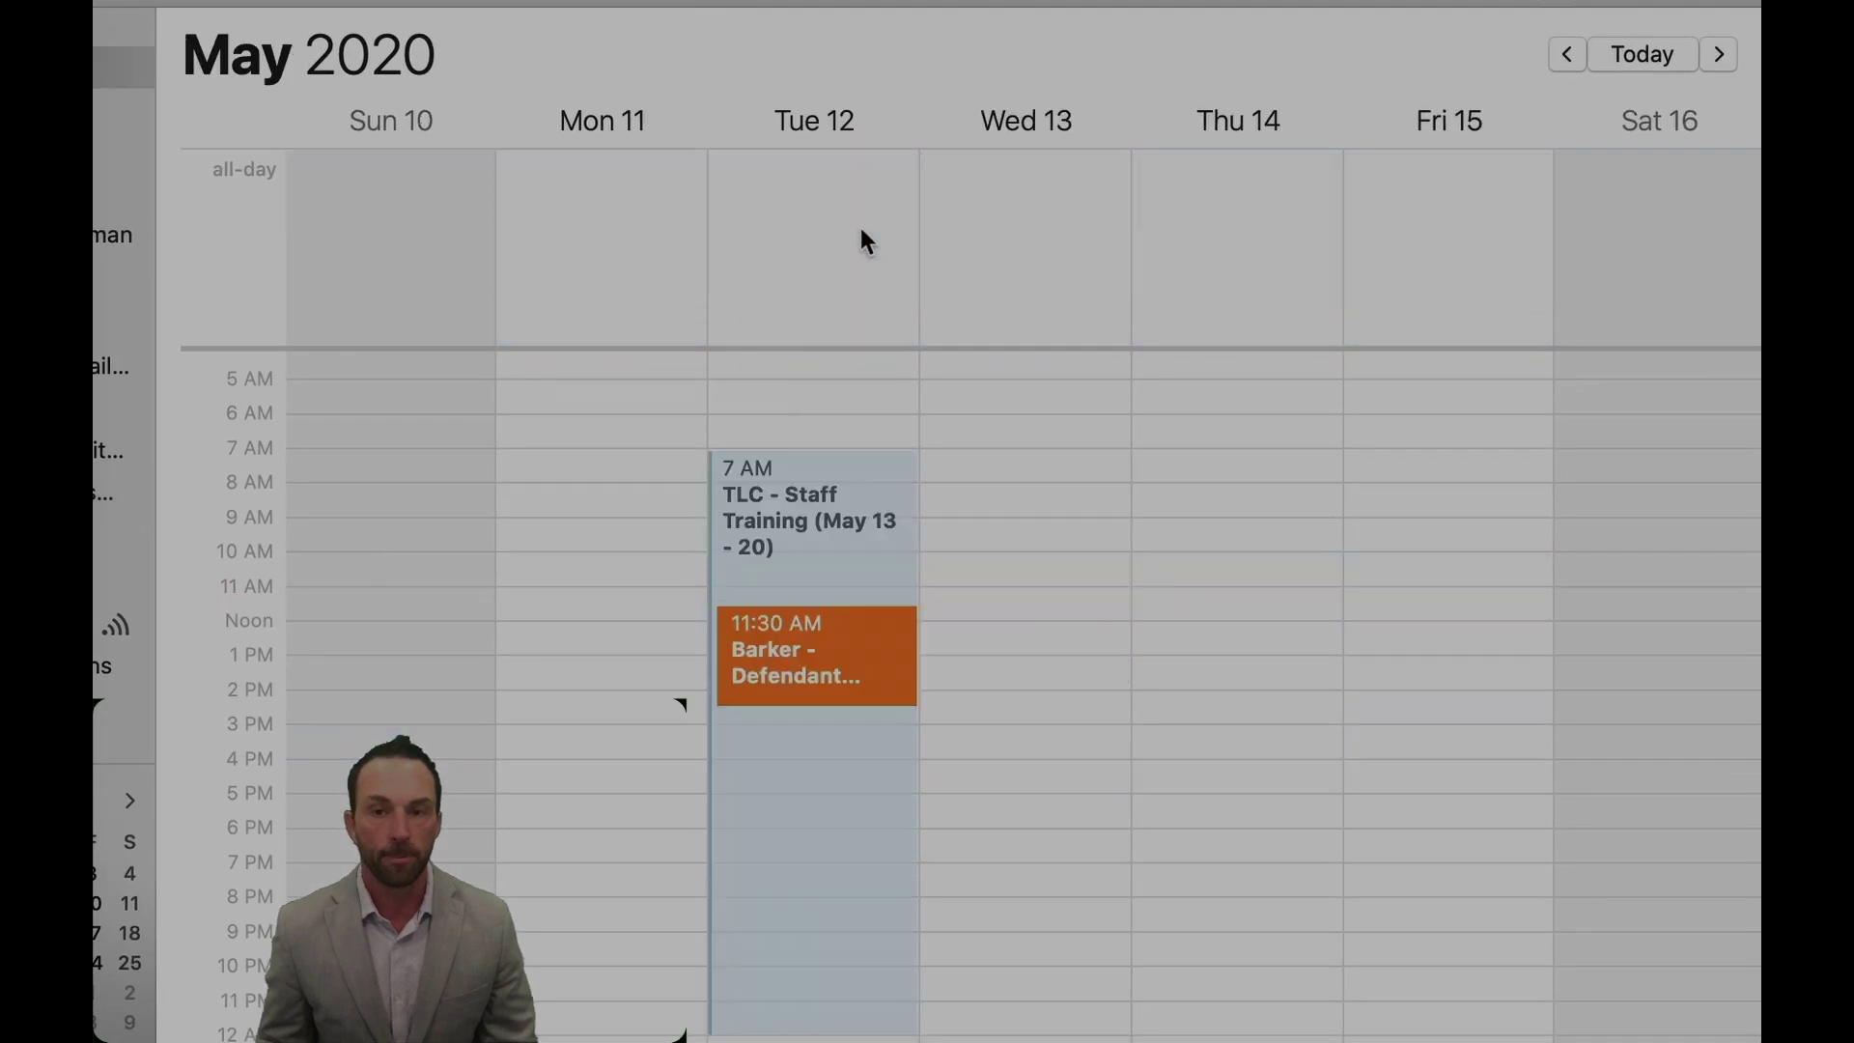
- Open the deposition event on May 12 and copy the full Zoom invitation text from its notes
double_click(817, 666)
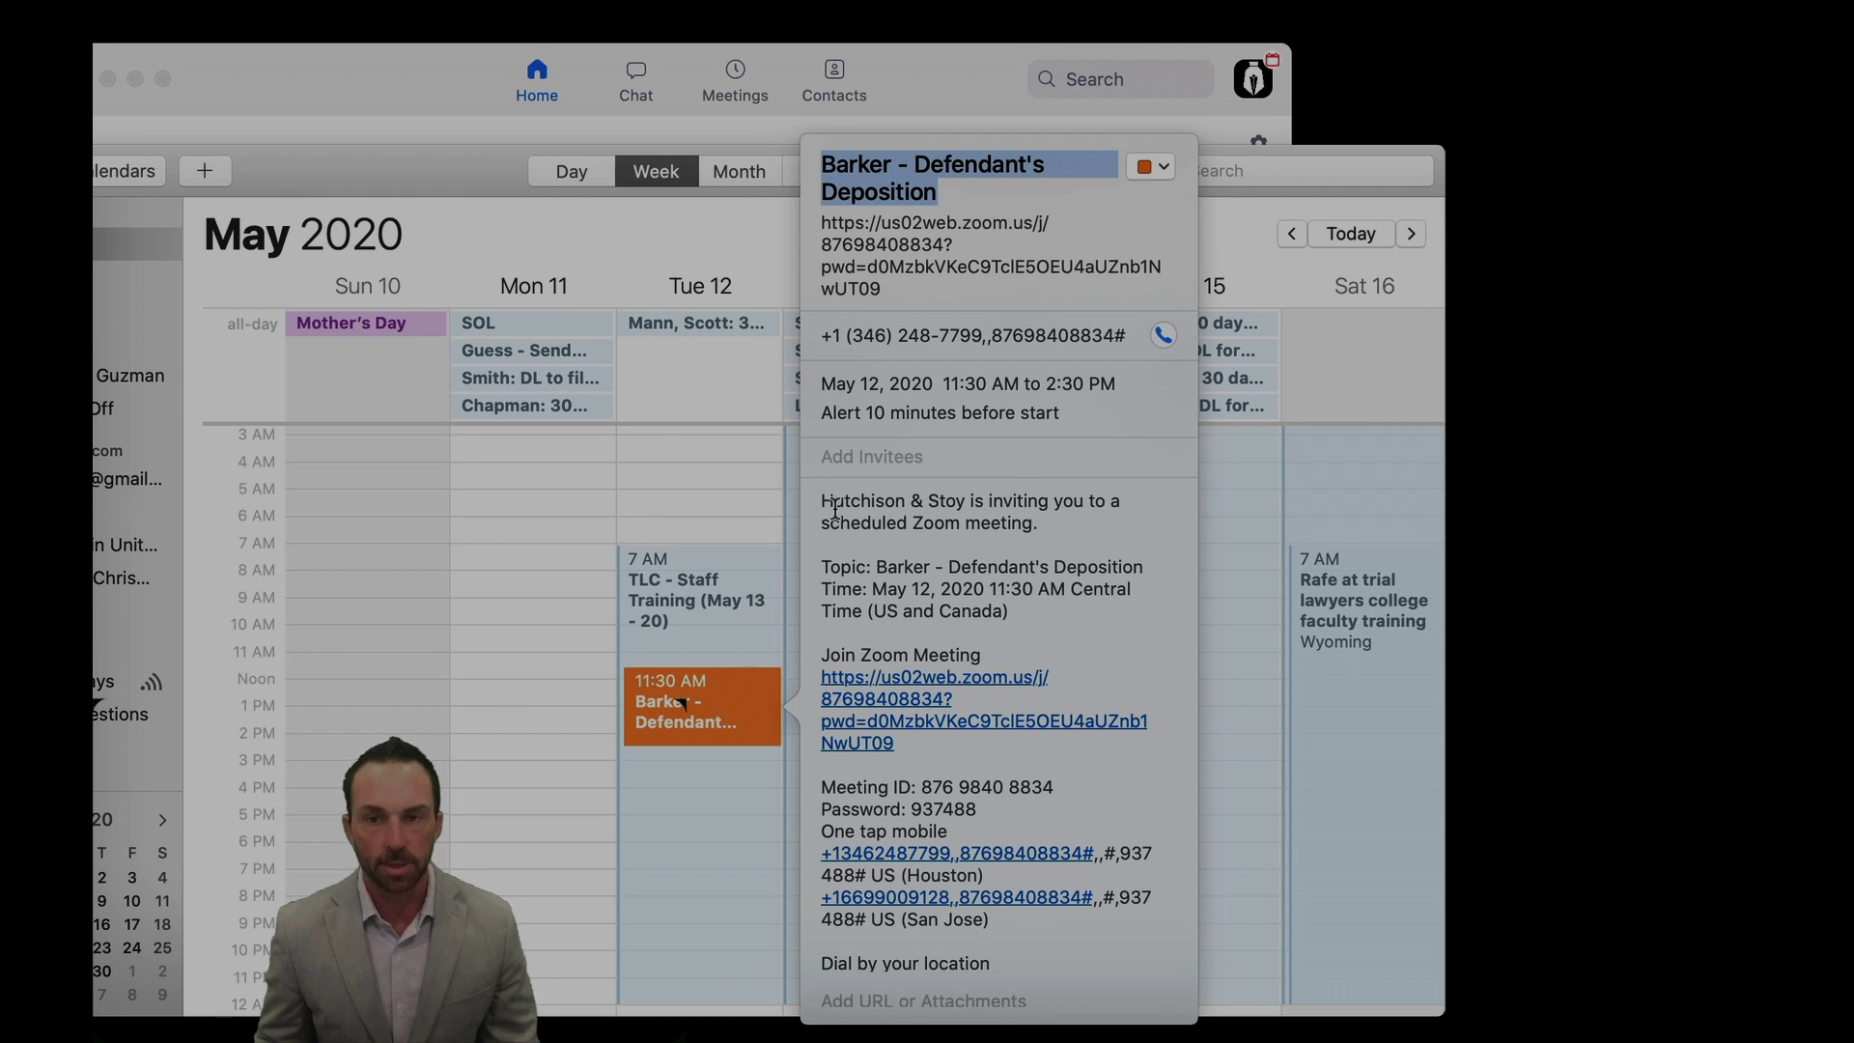
drag(420, 175, 234, 78)
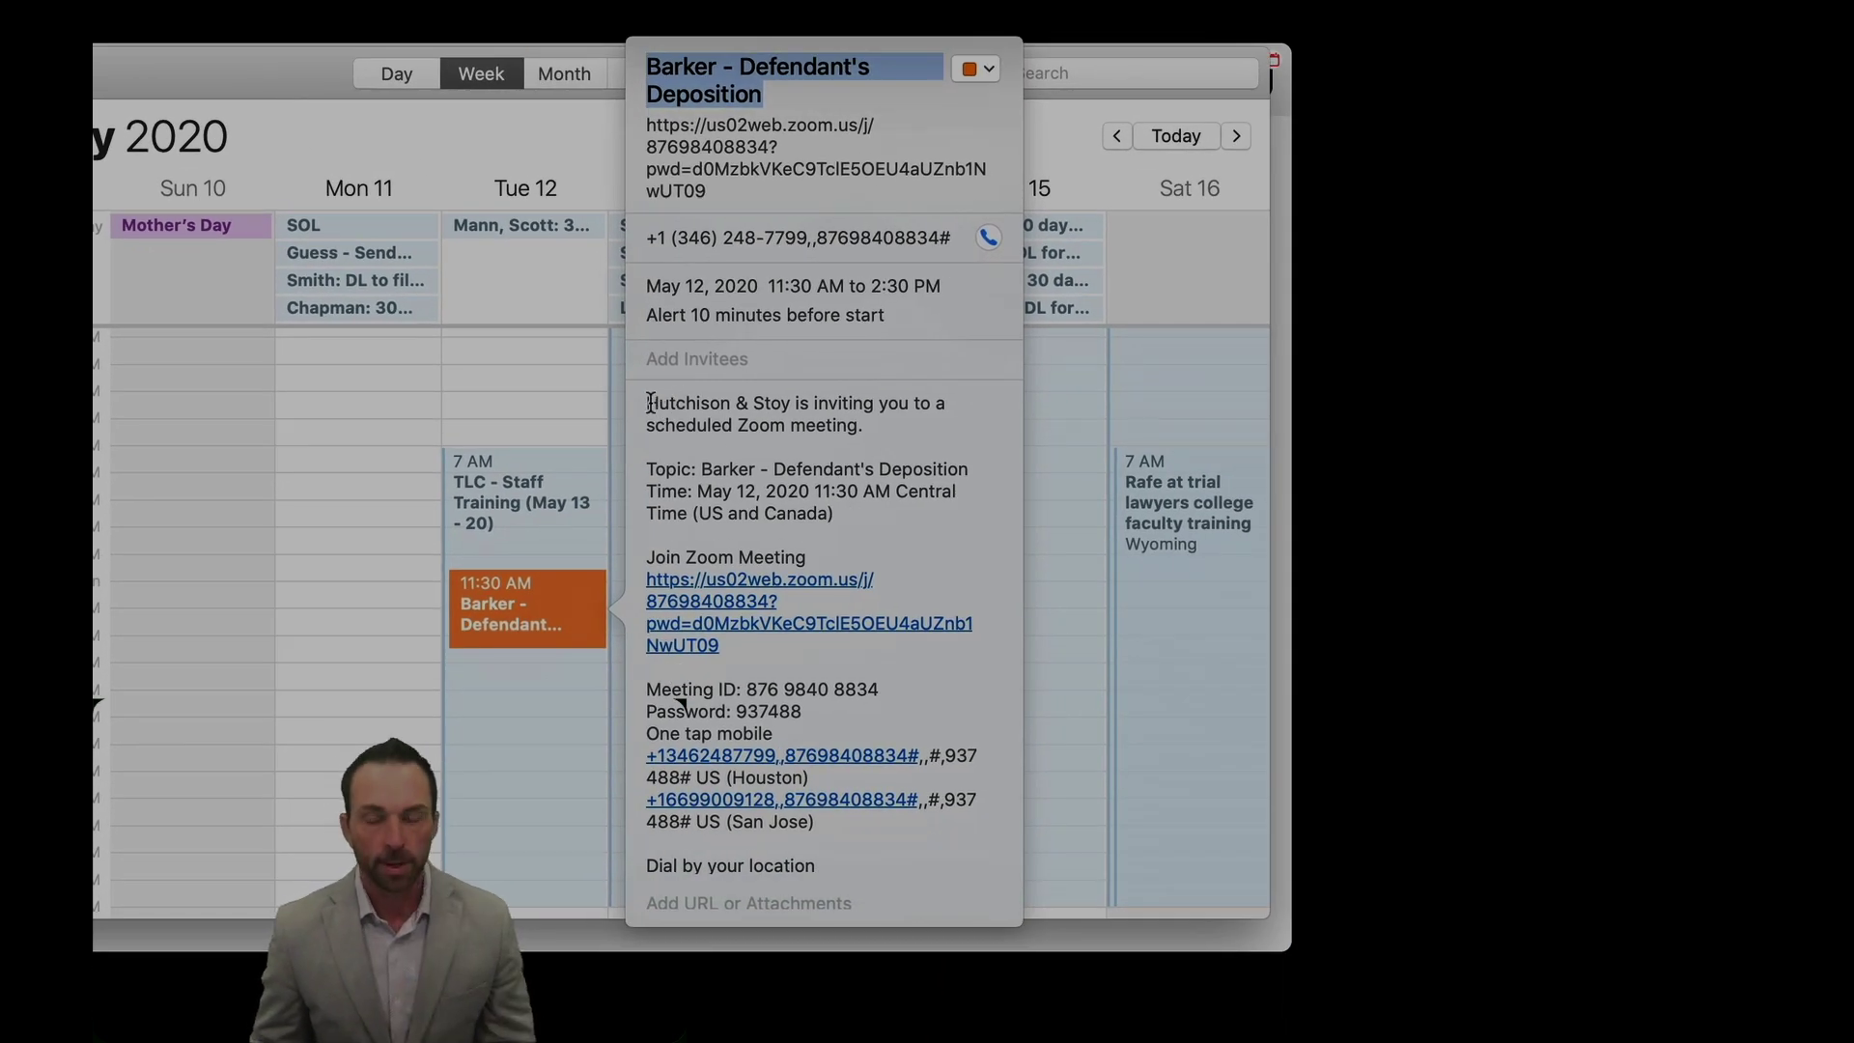
drag(645, 400, 922, 842)
scroll(787, 712, down, 5)
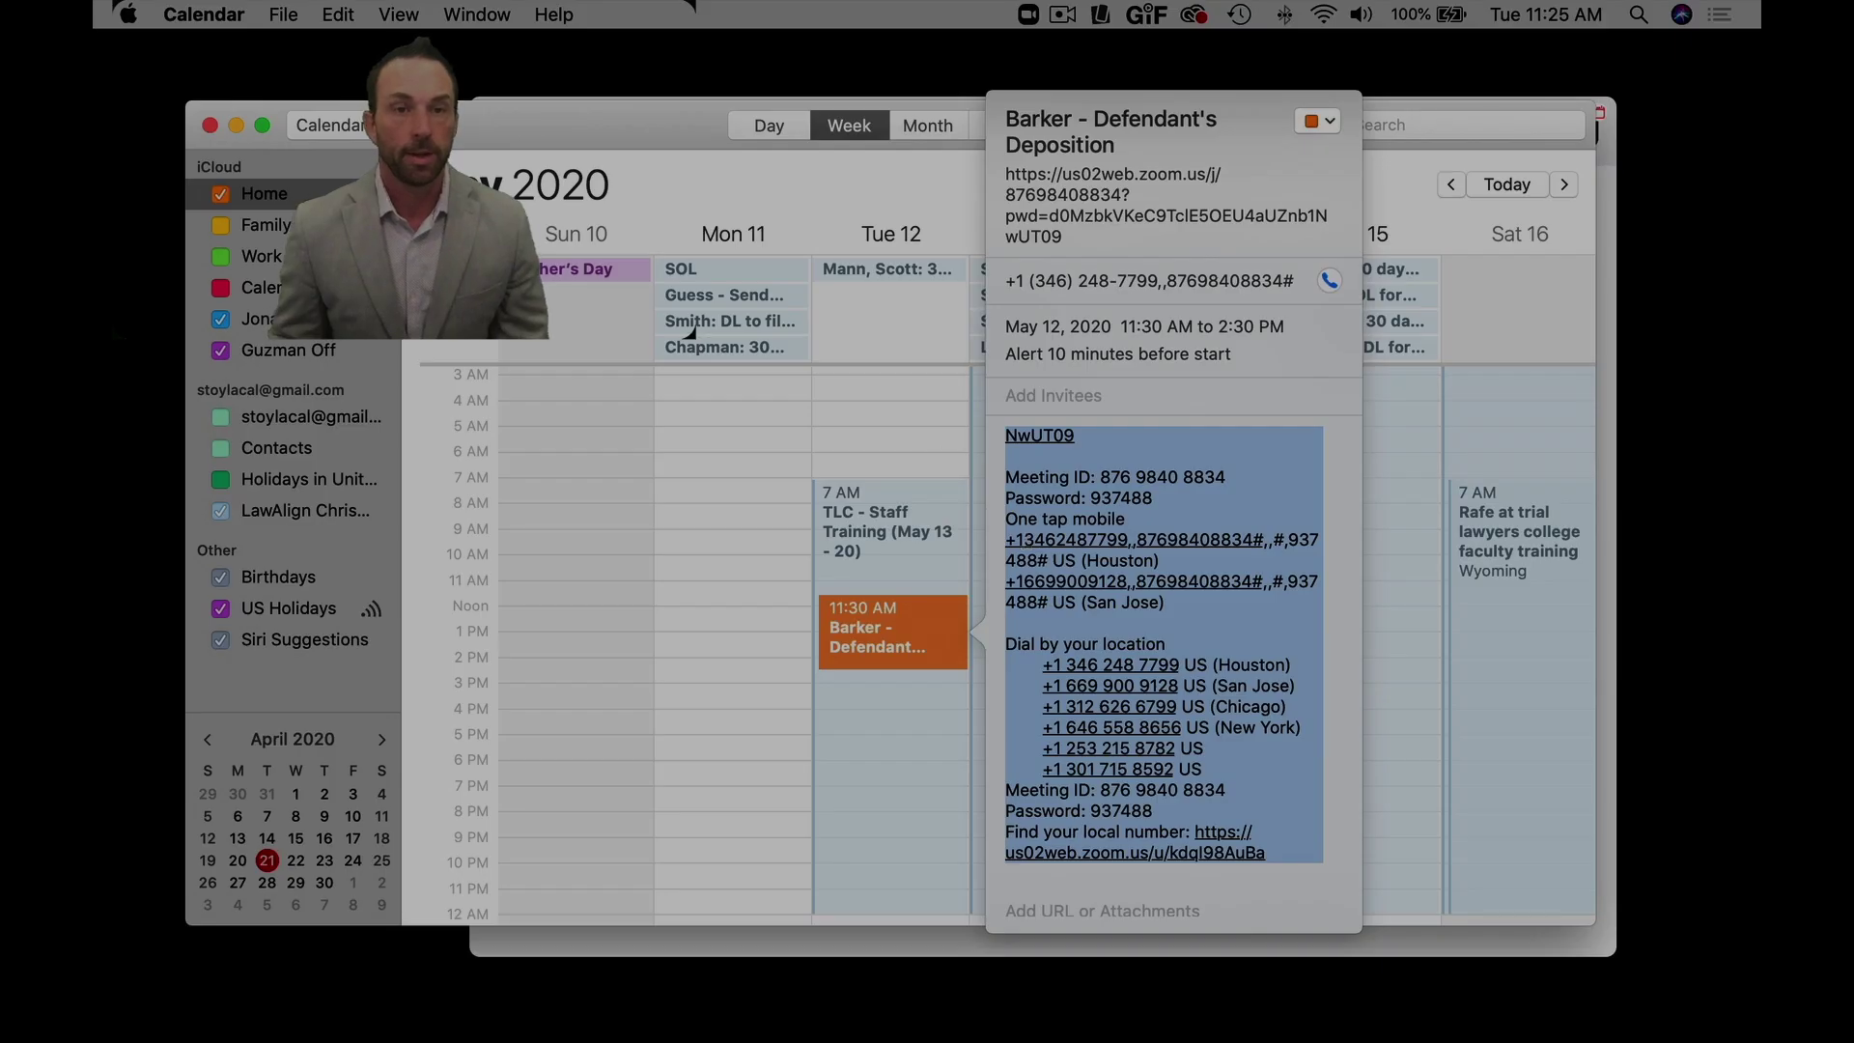
- Switch to Mail, create a new message and paste the Zoom invitation into its body above the signature
mouse_move(328, 1004)
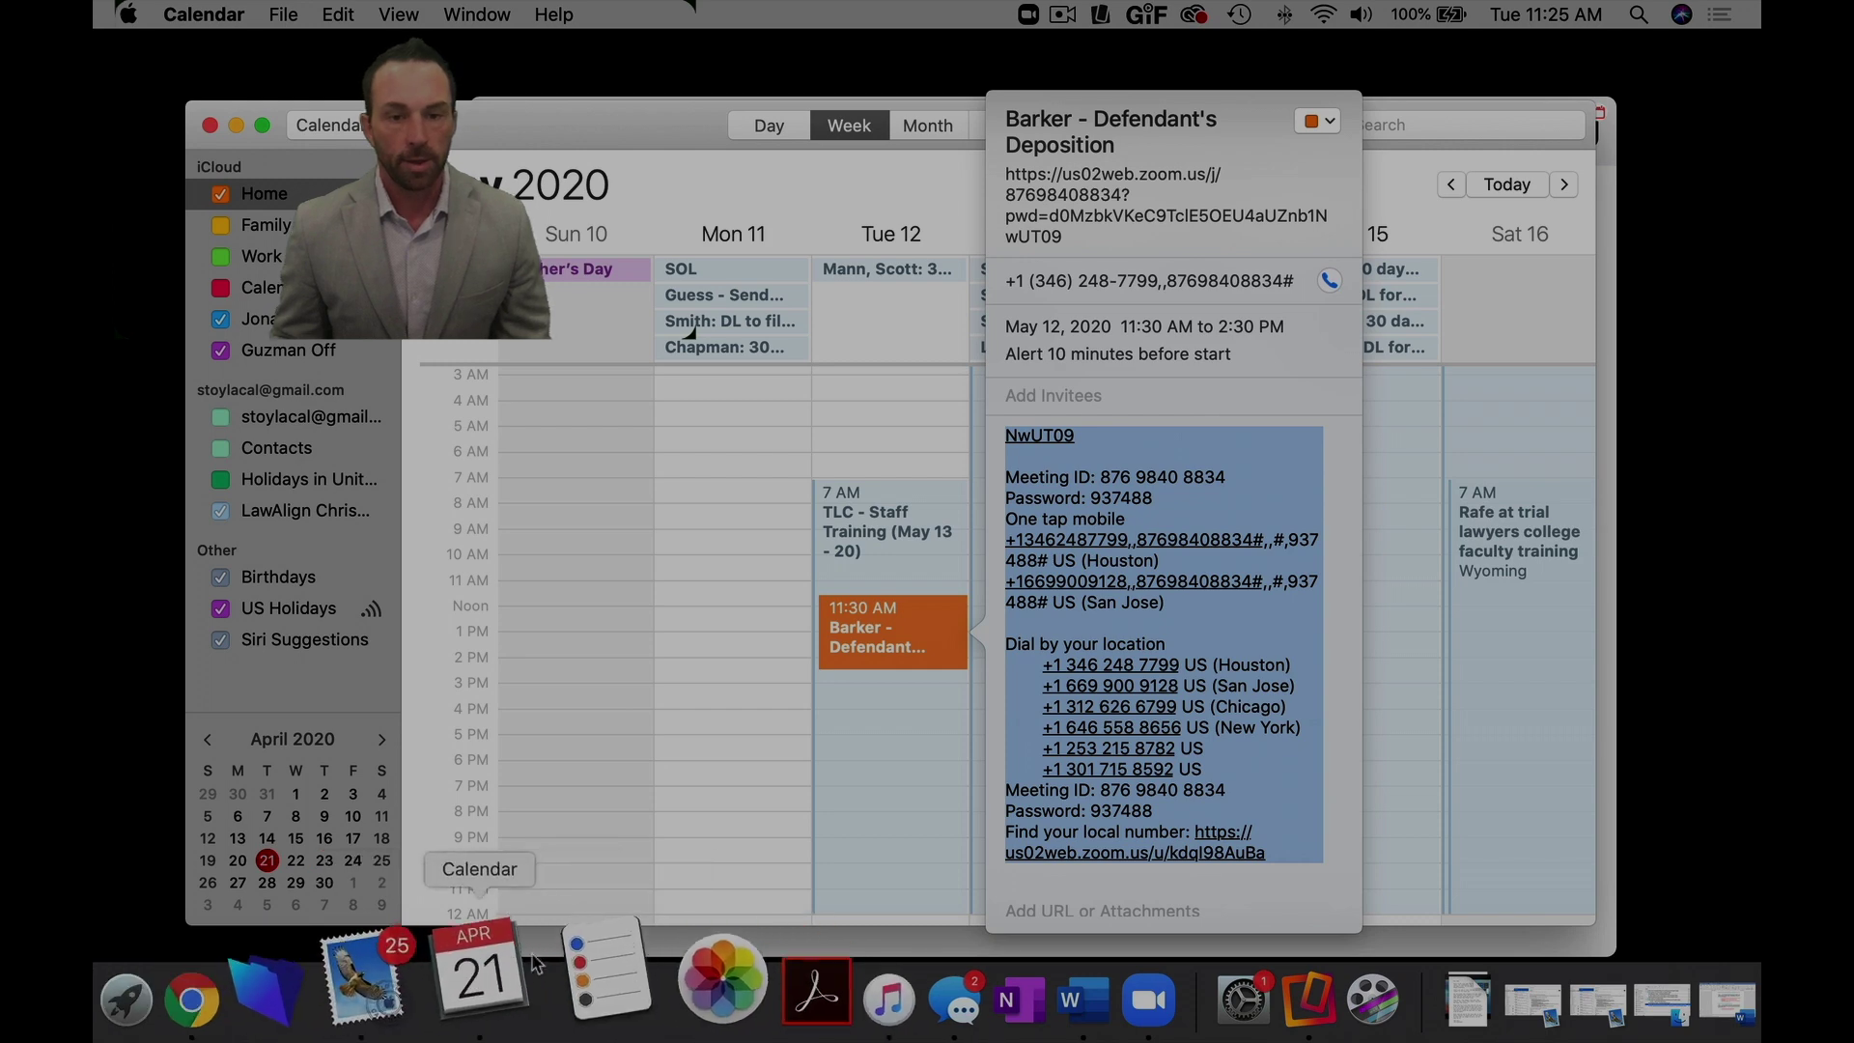
click(460, 977)
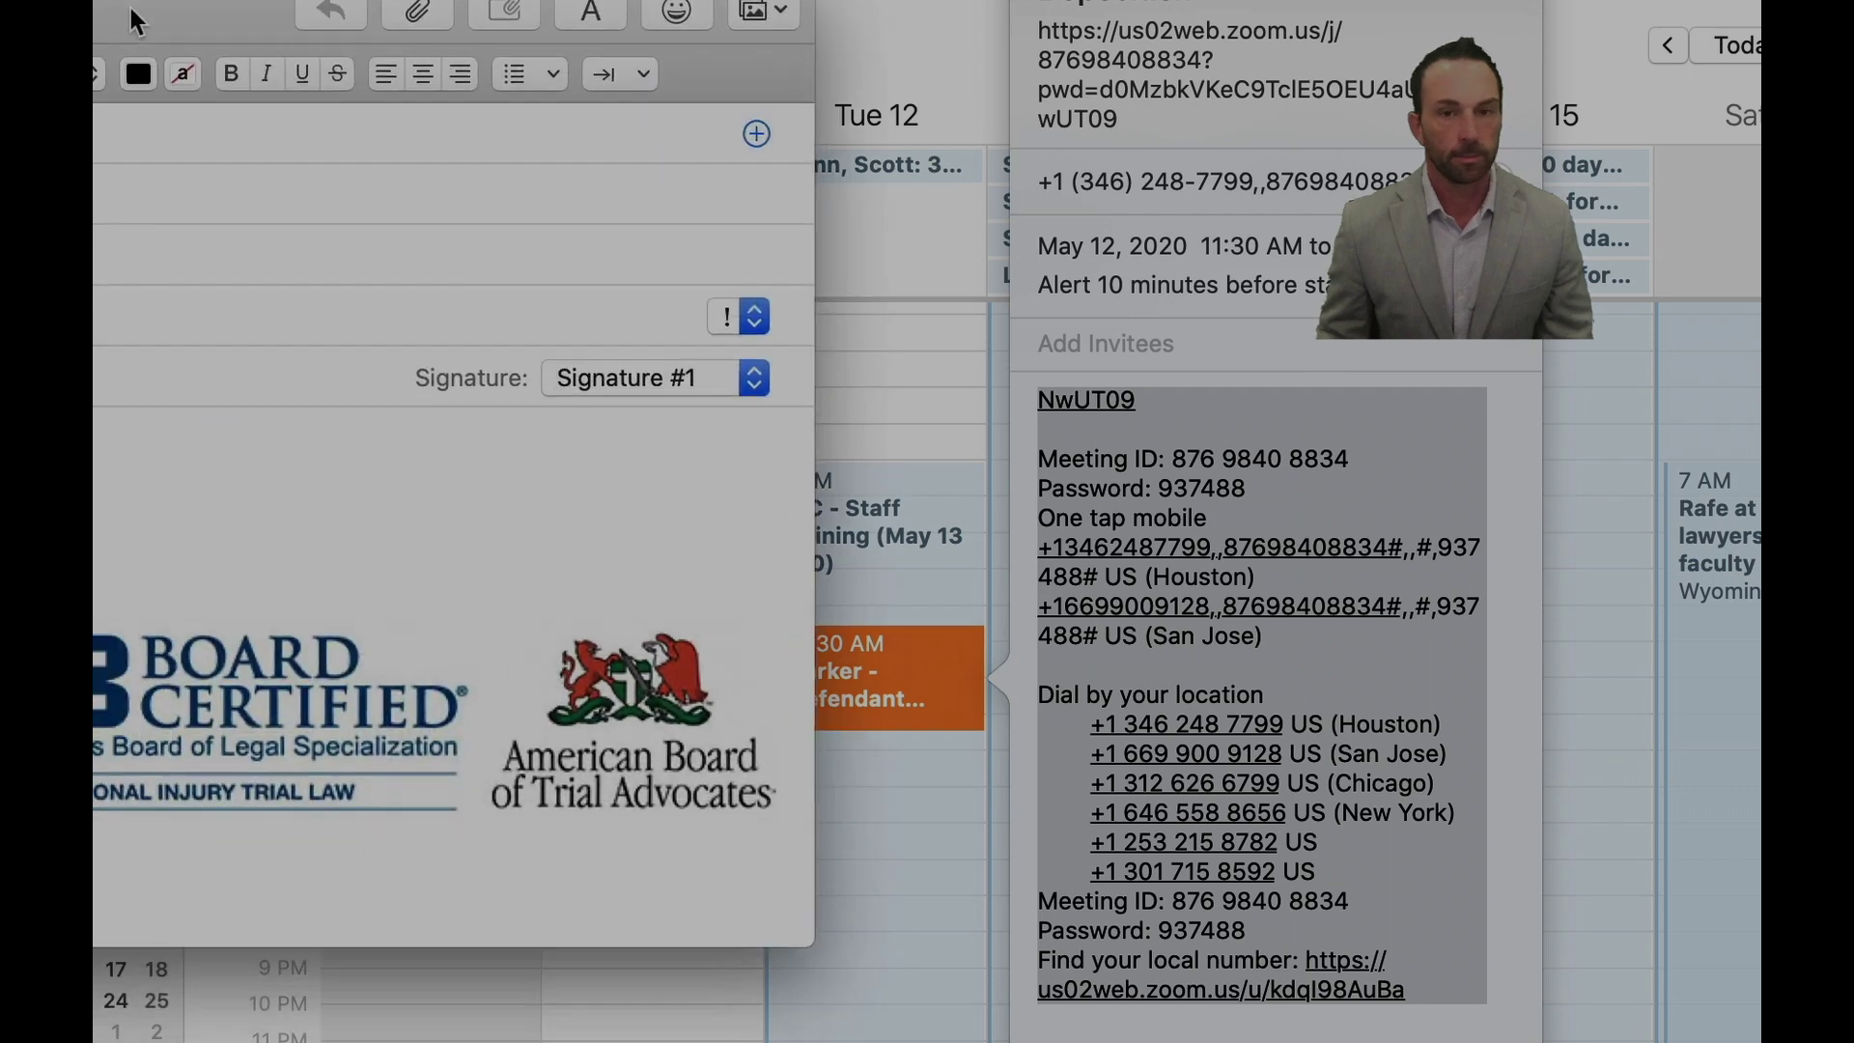
drag(131, 8, 680, 18)
click(325, 441)
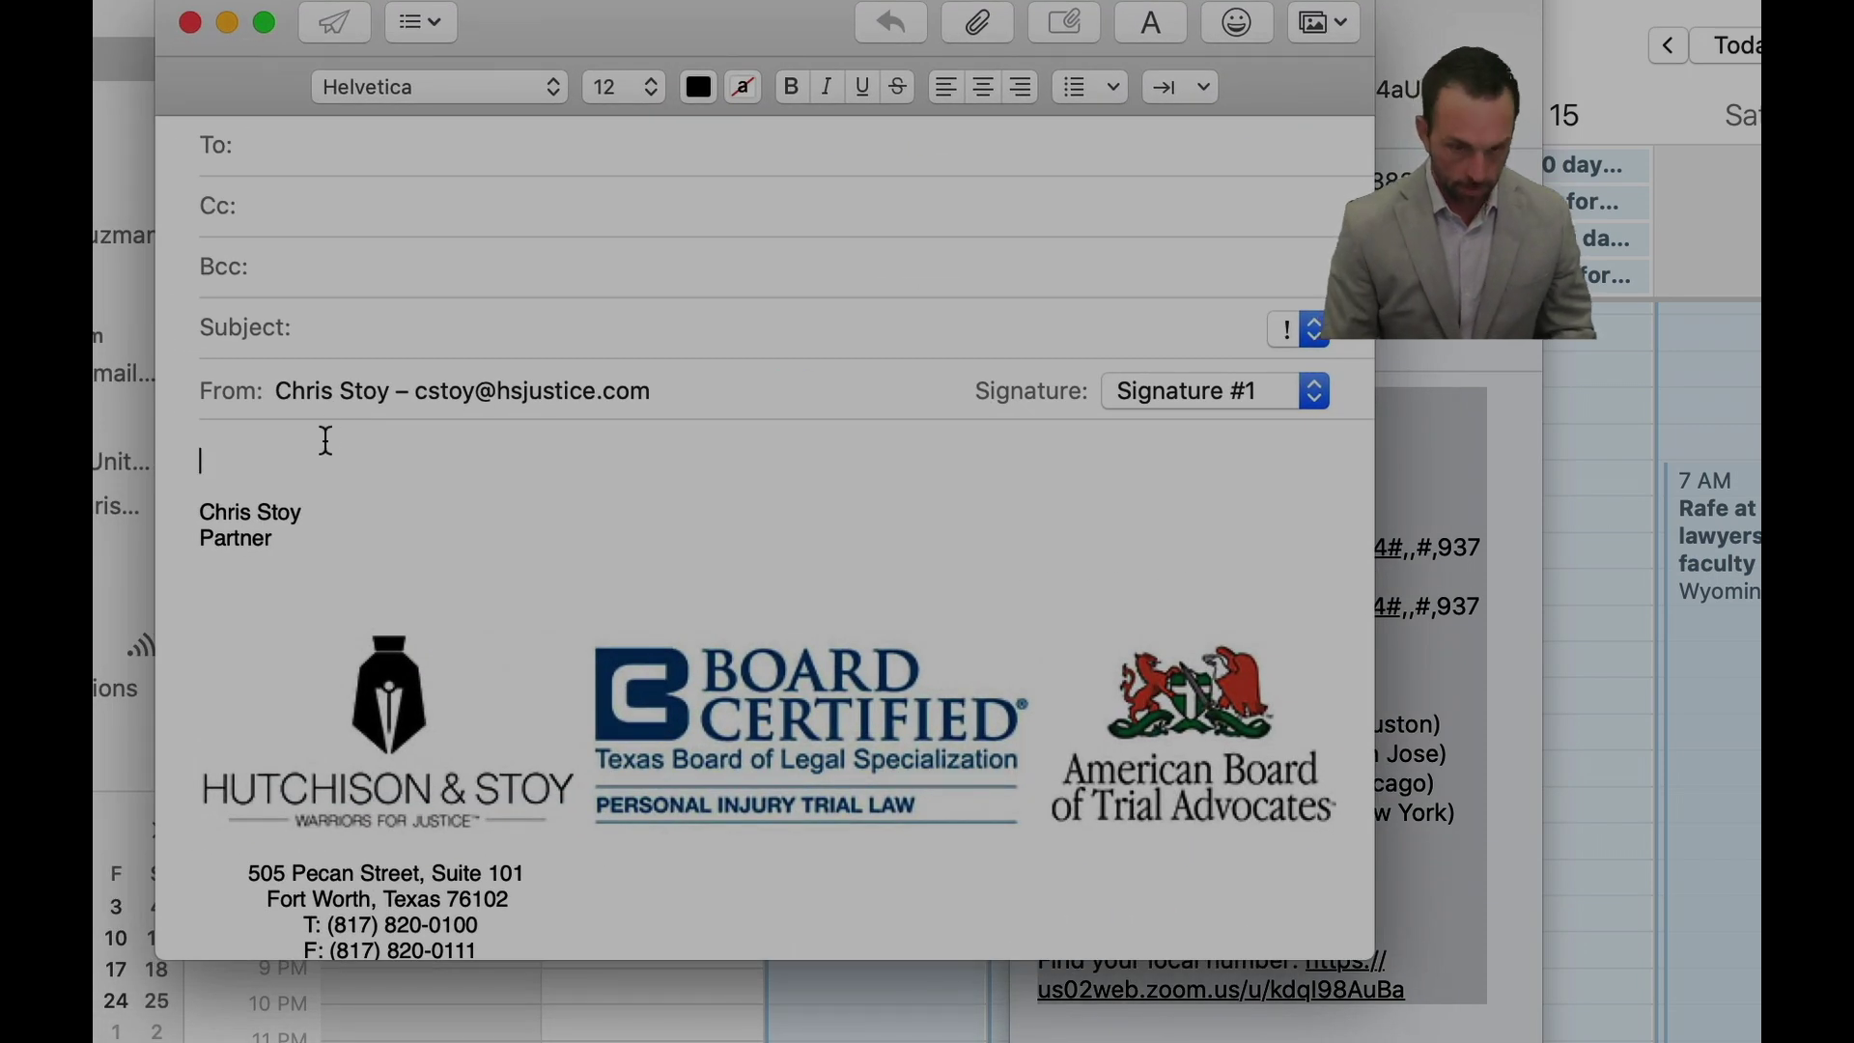
key(super+v)
scroll(420, 573, up, 1)
scroll(415, 572, down, 1)
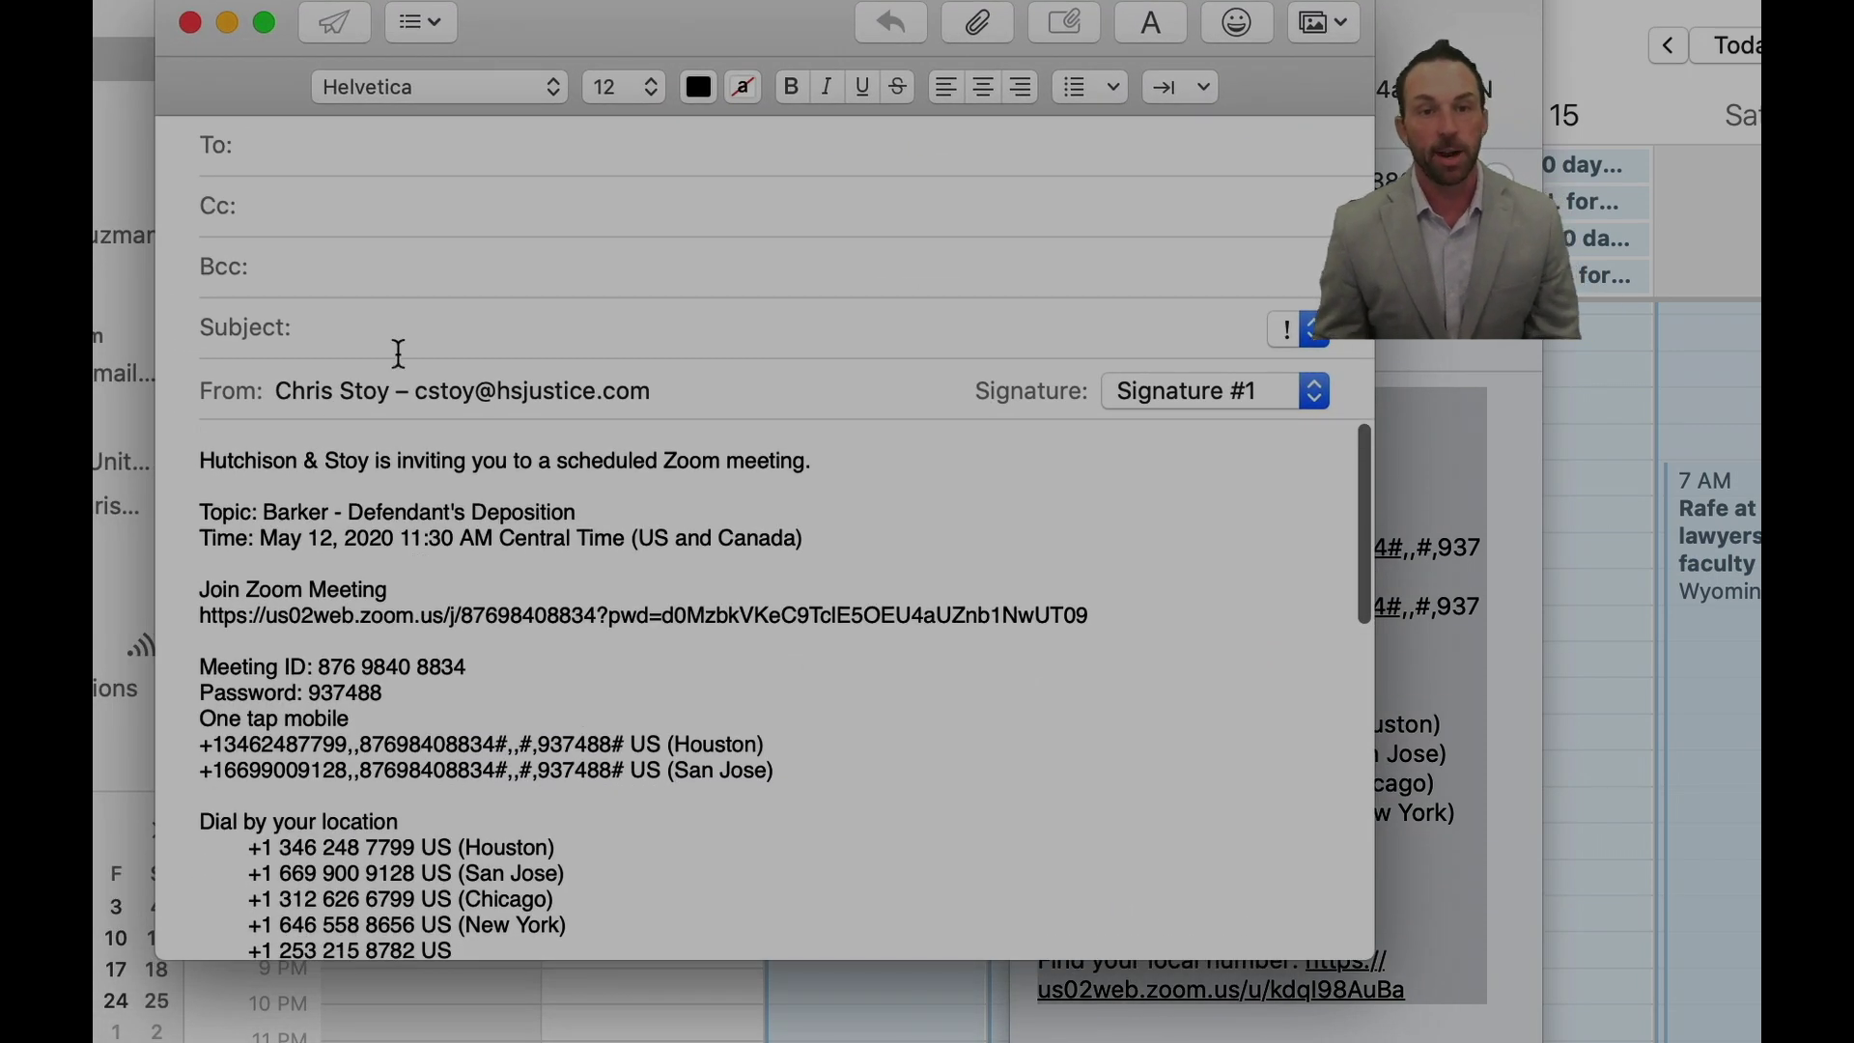
- Address the message to the suggested contact and place the cursor in the Cc field
click(351, 158)
text(laura)
key(Down)
key(Return)
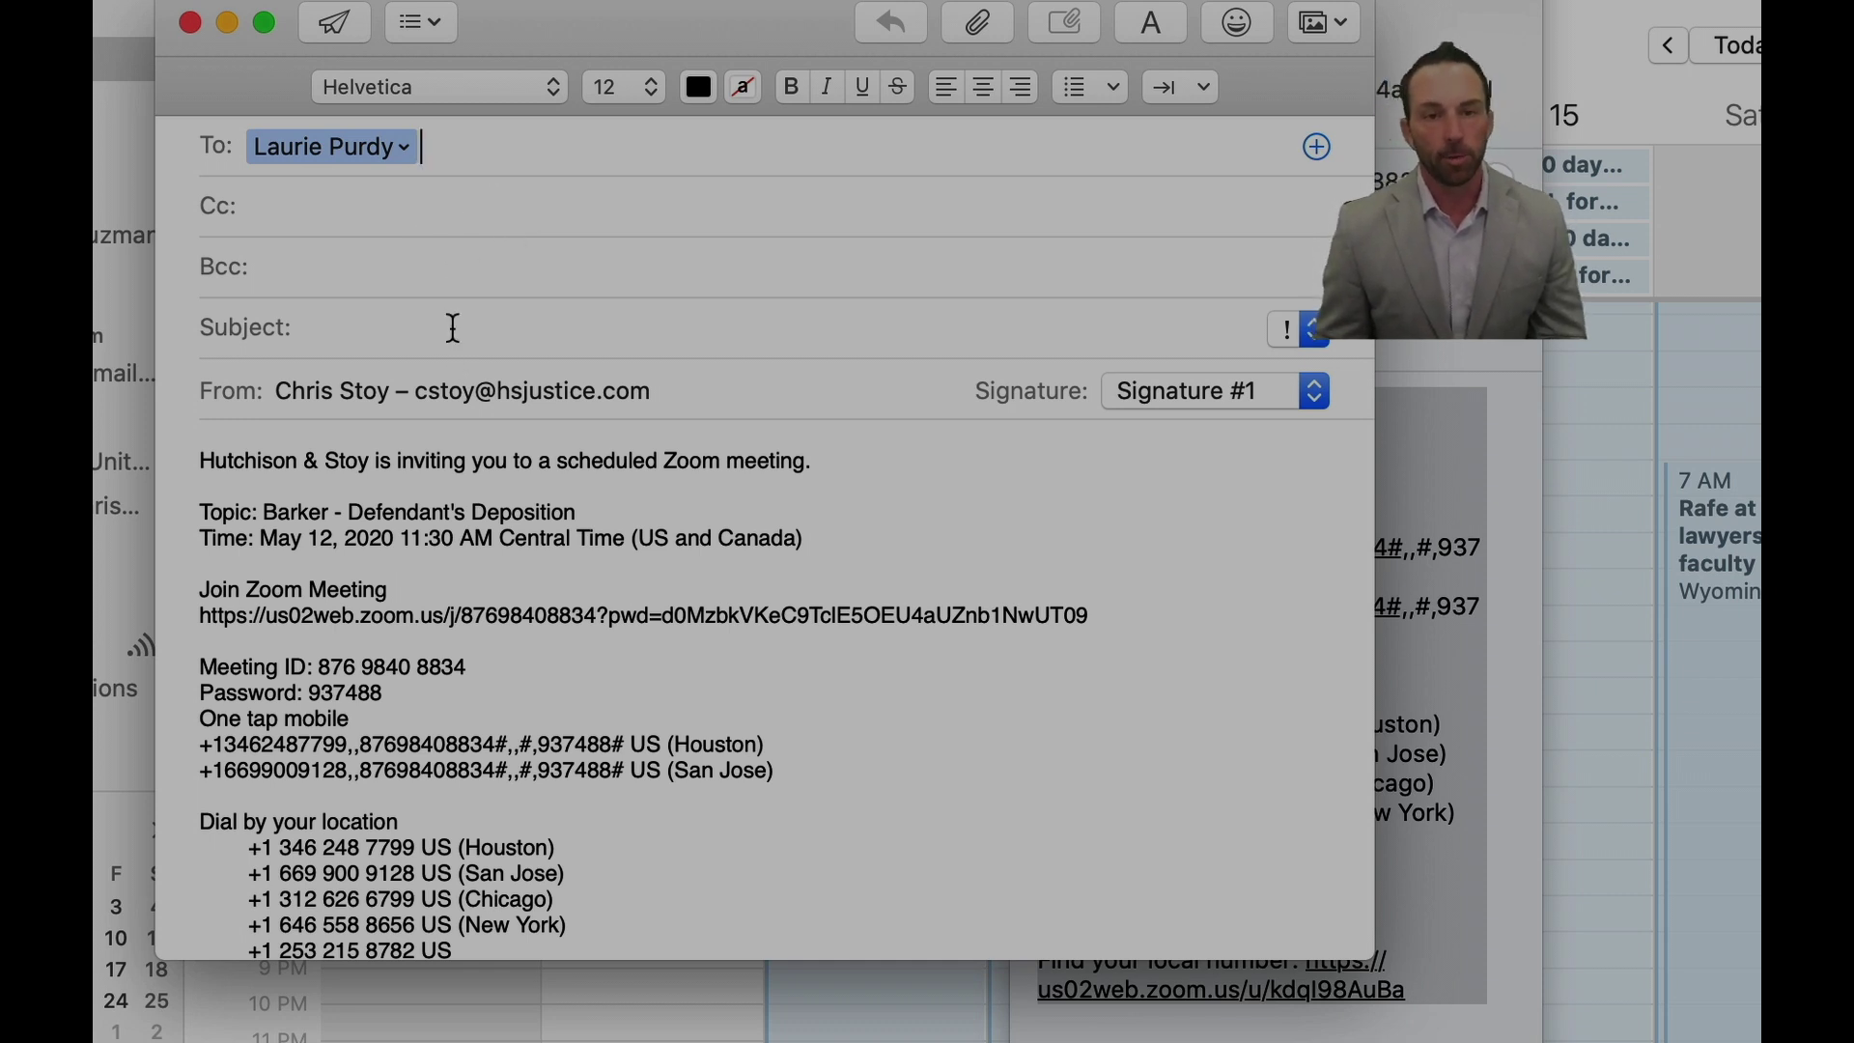
click(480, 200)
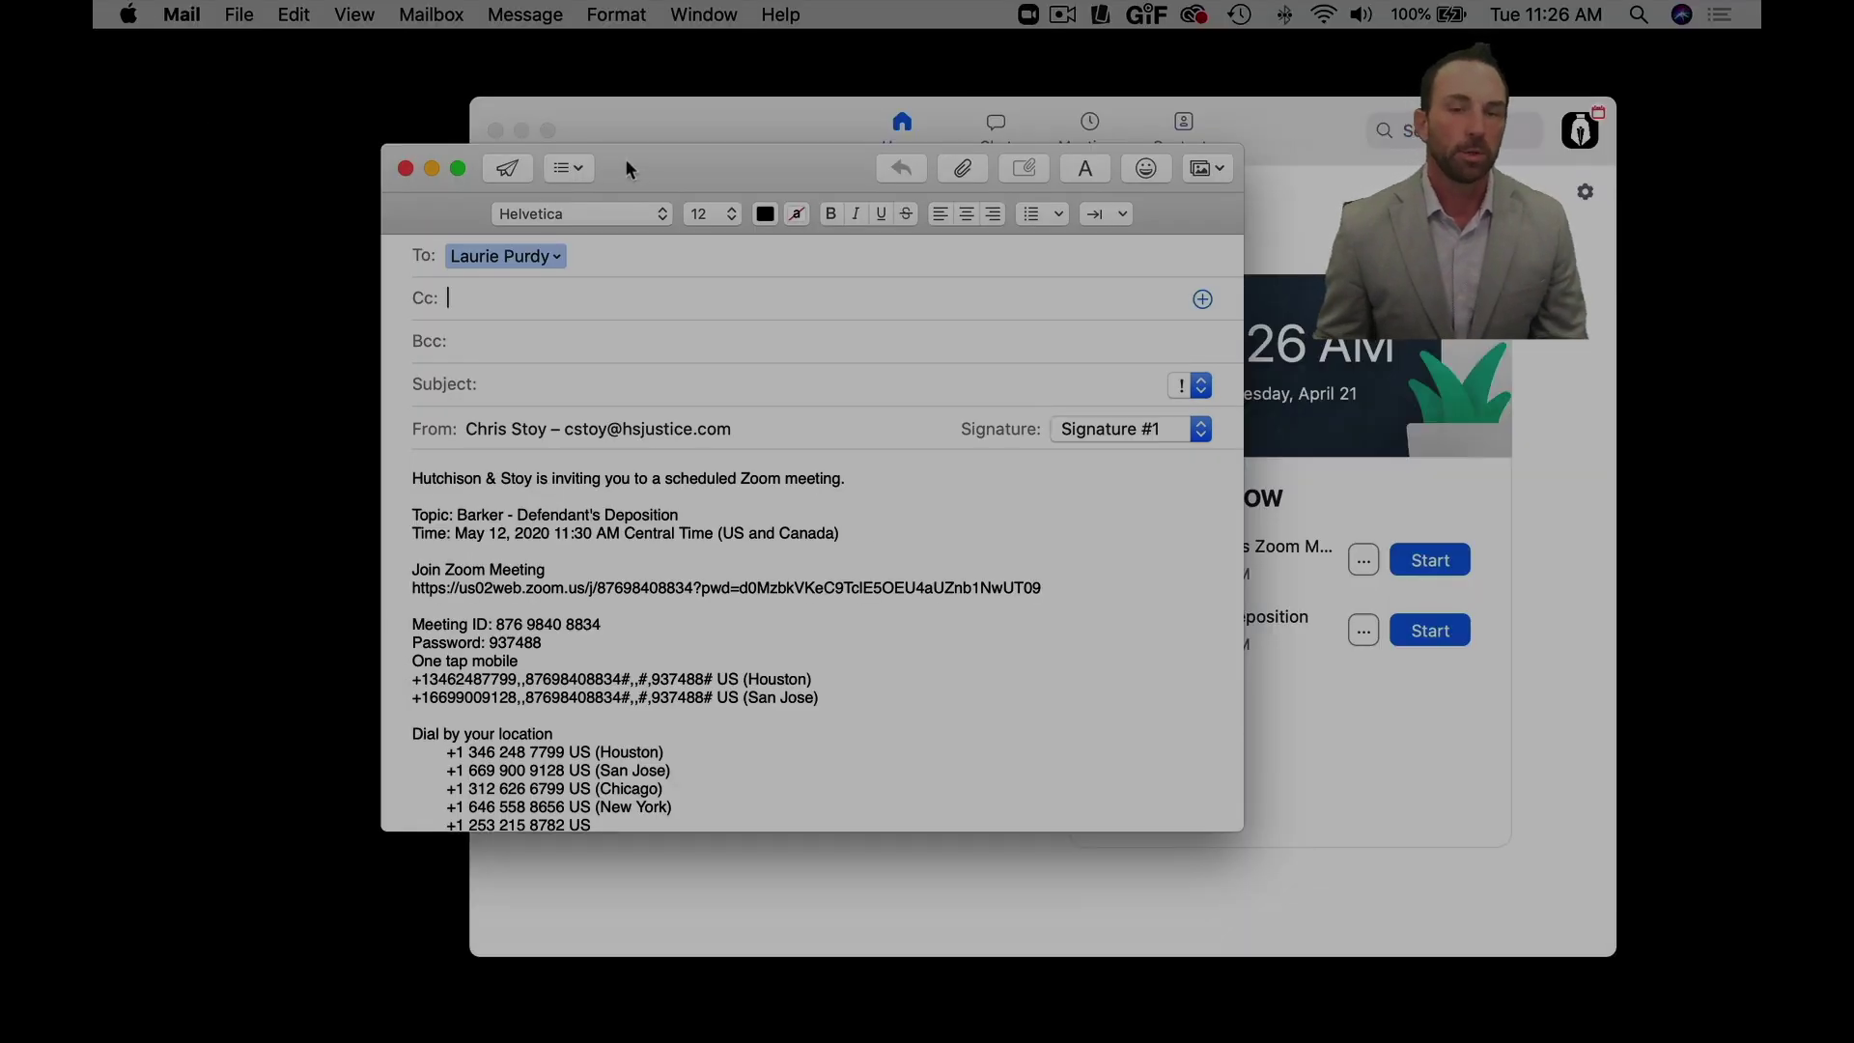
- Move the draft email aside and review the Deposition Notice in Word, including its deposition time and Zoom link, meeting ID and password placeholders
drag(626, 164, 462, 797)
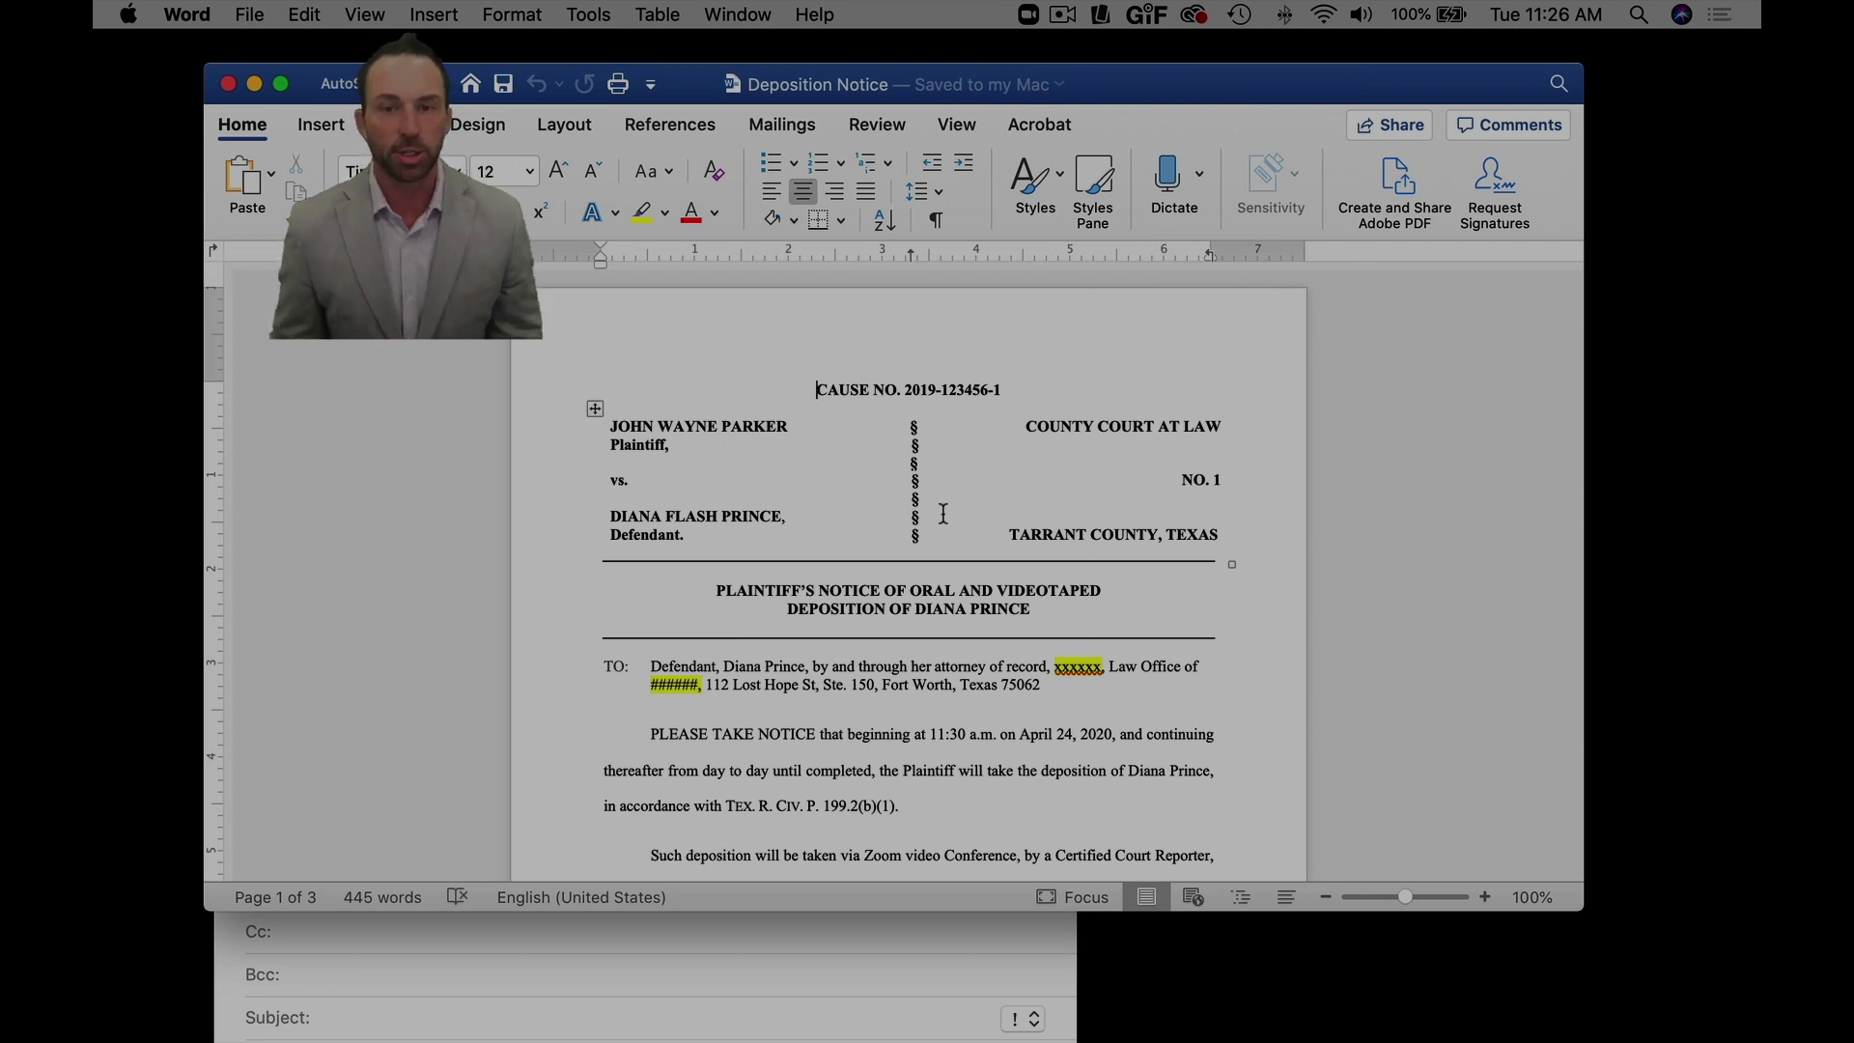
scroll(895, 573, down, 5)
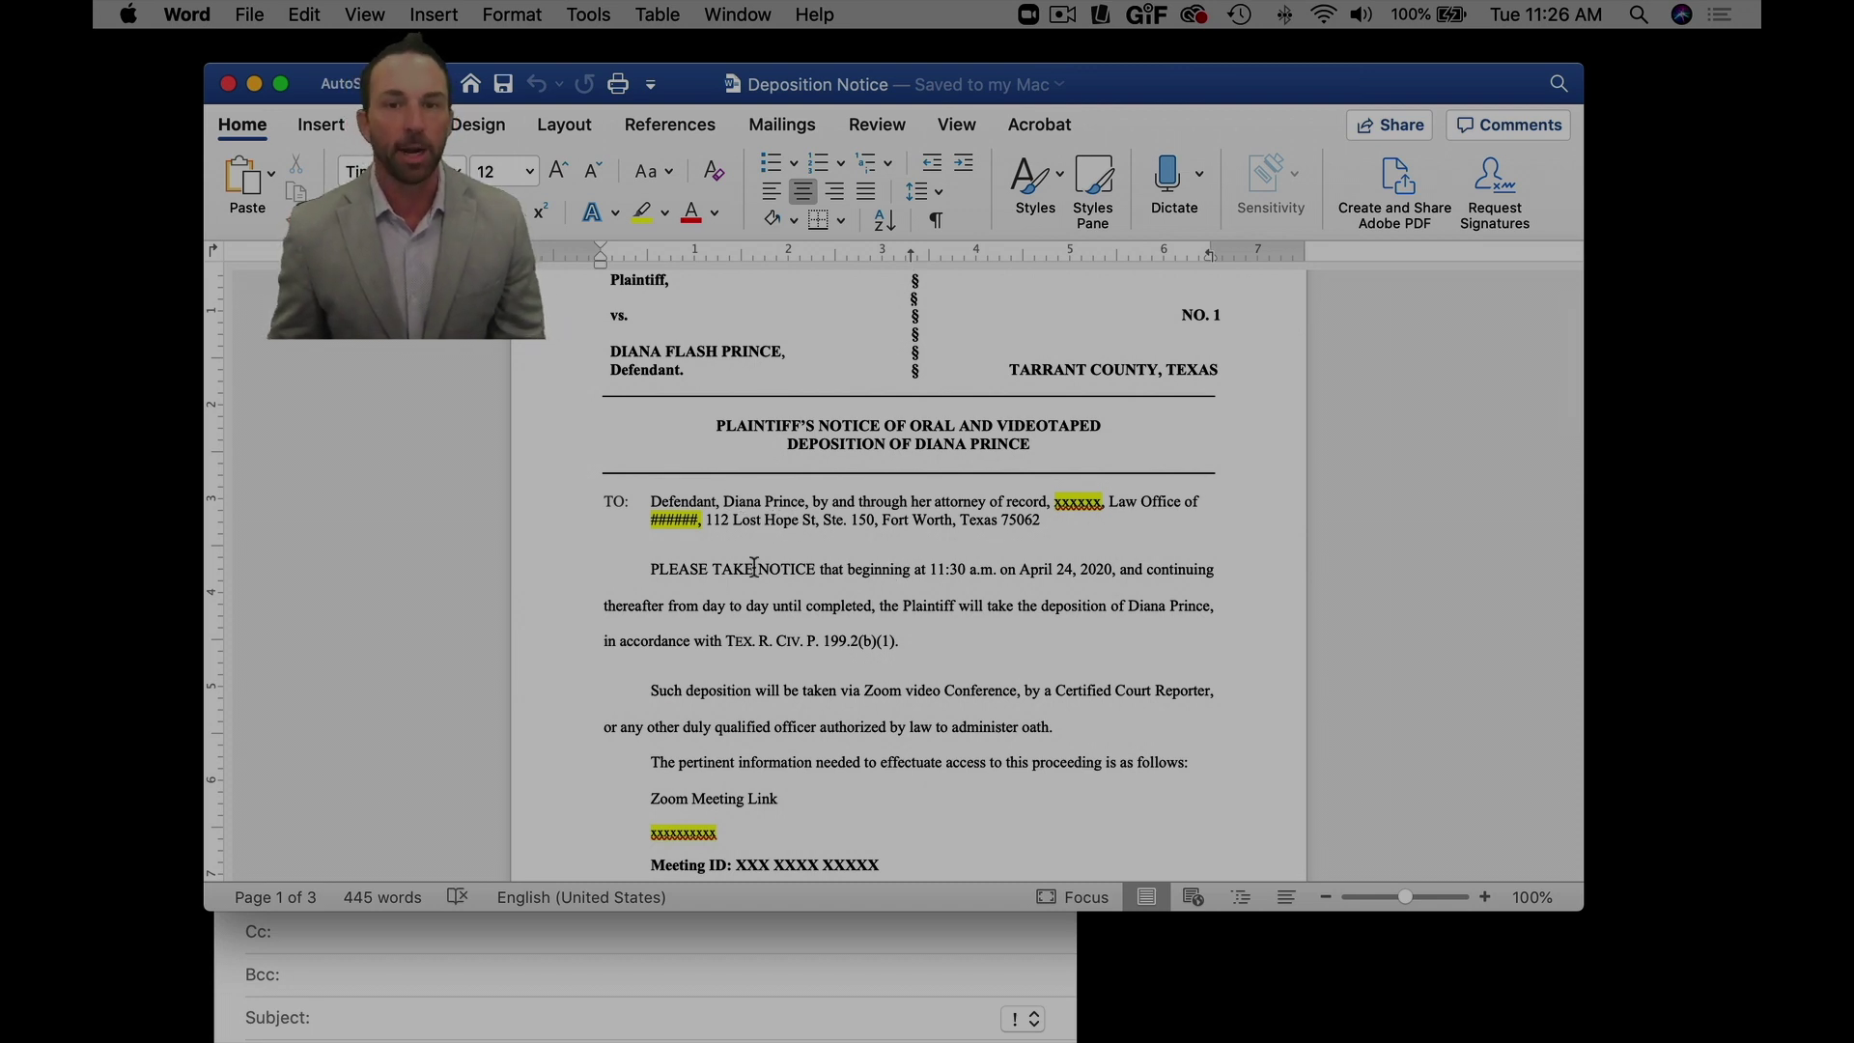
scroll(754, 568, down, 4)
scroll(754, 568, up, 7)
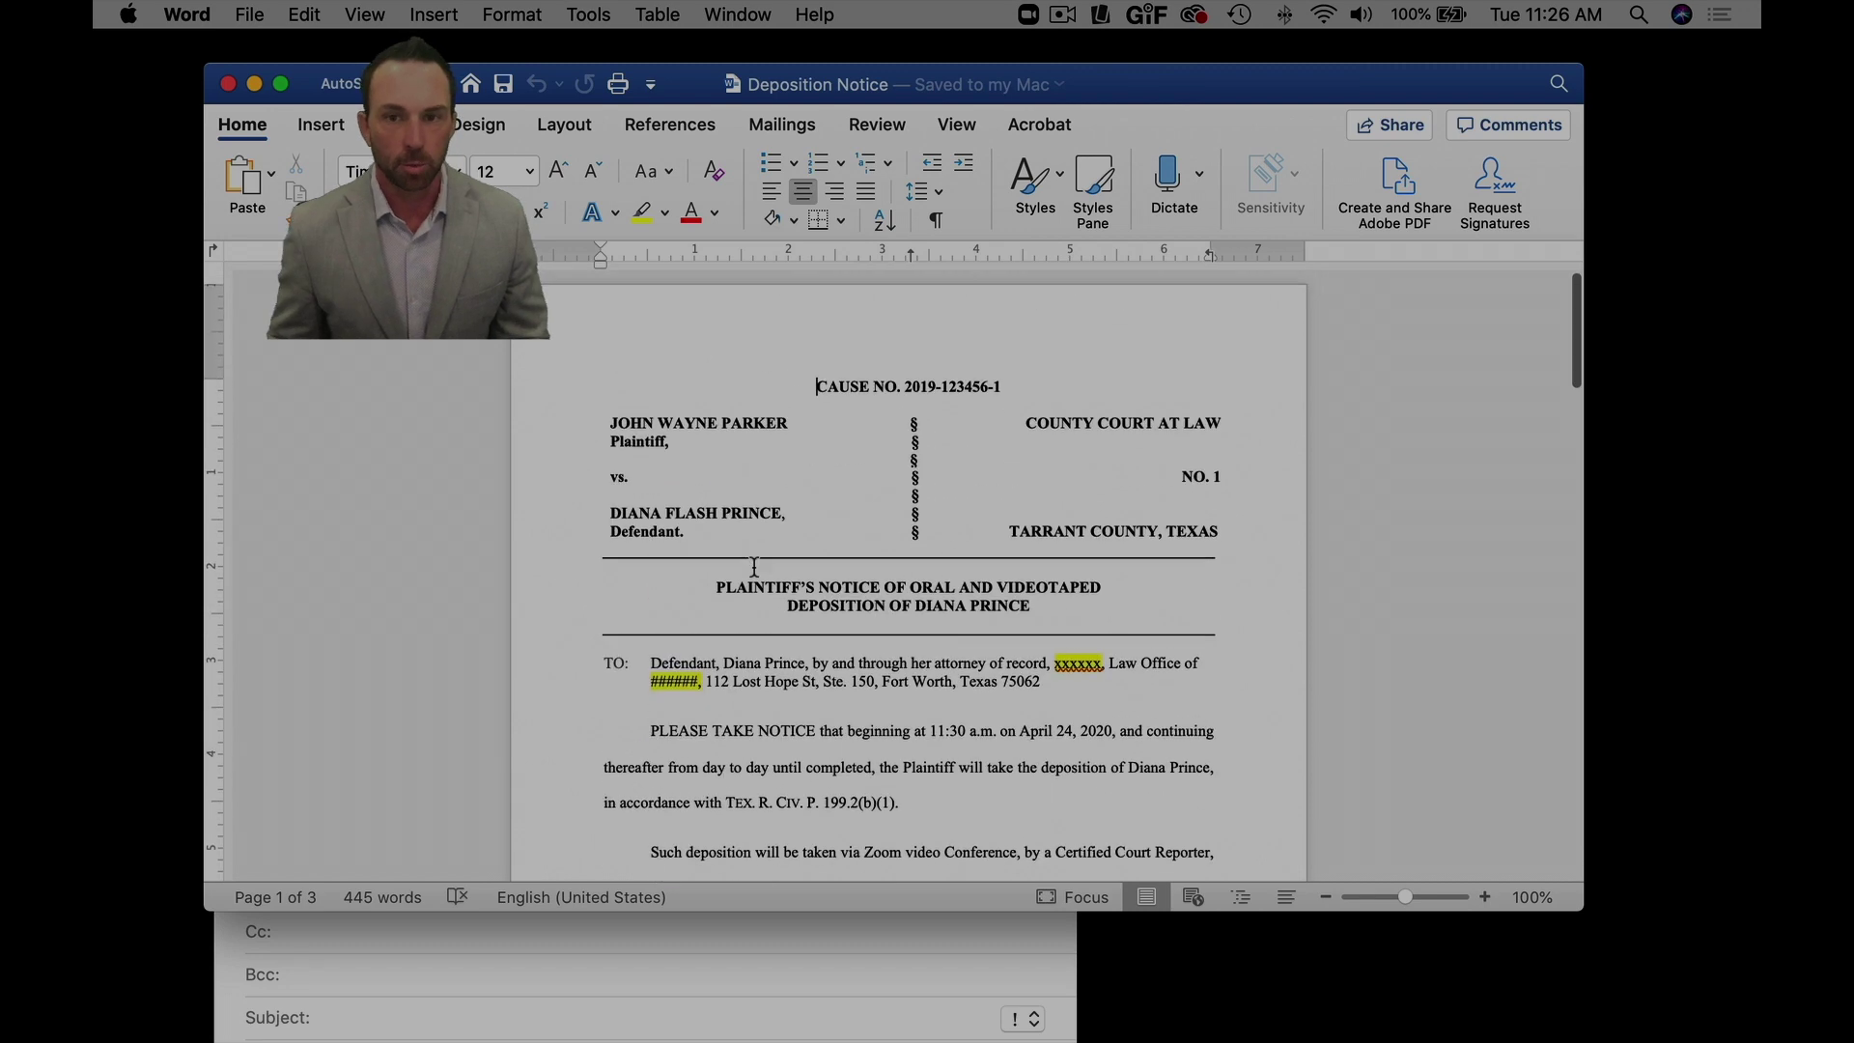
scroll(768, 567, down, 4)
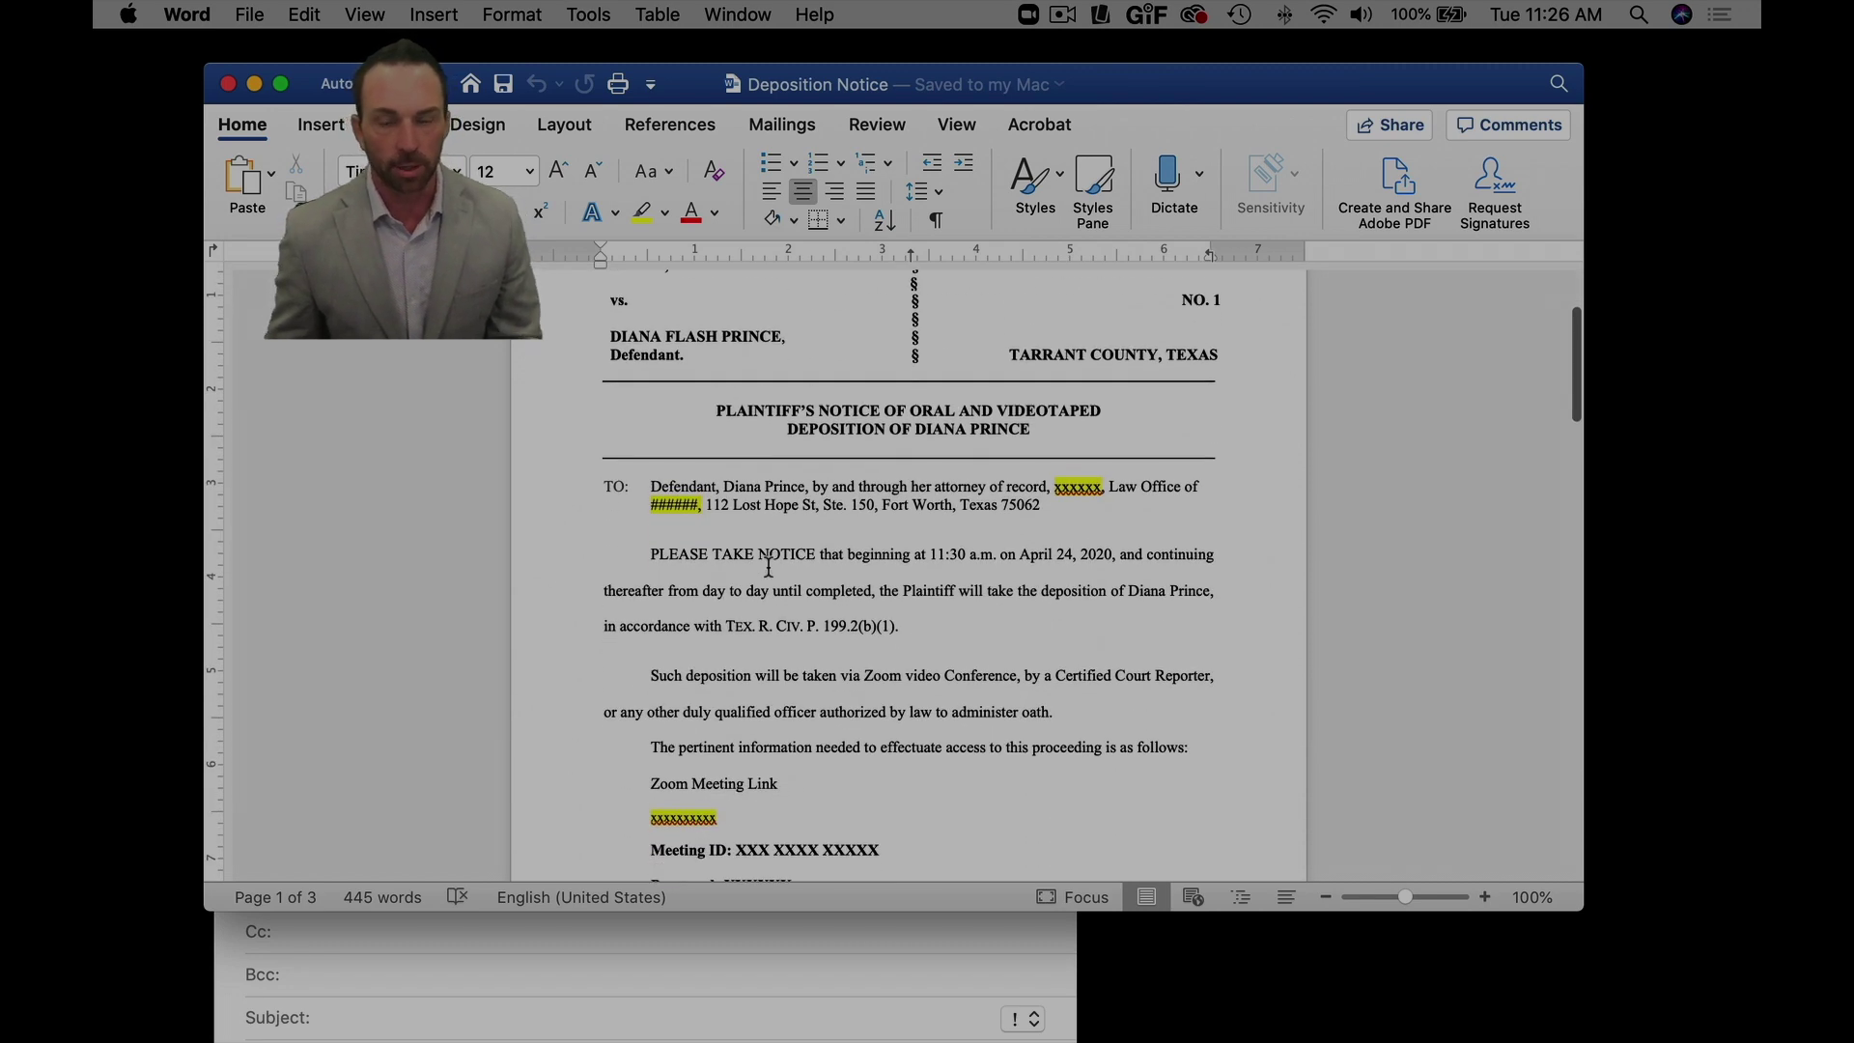
scroll(769, 567, down, 3)
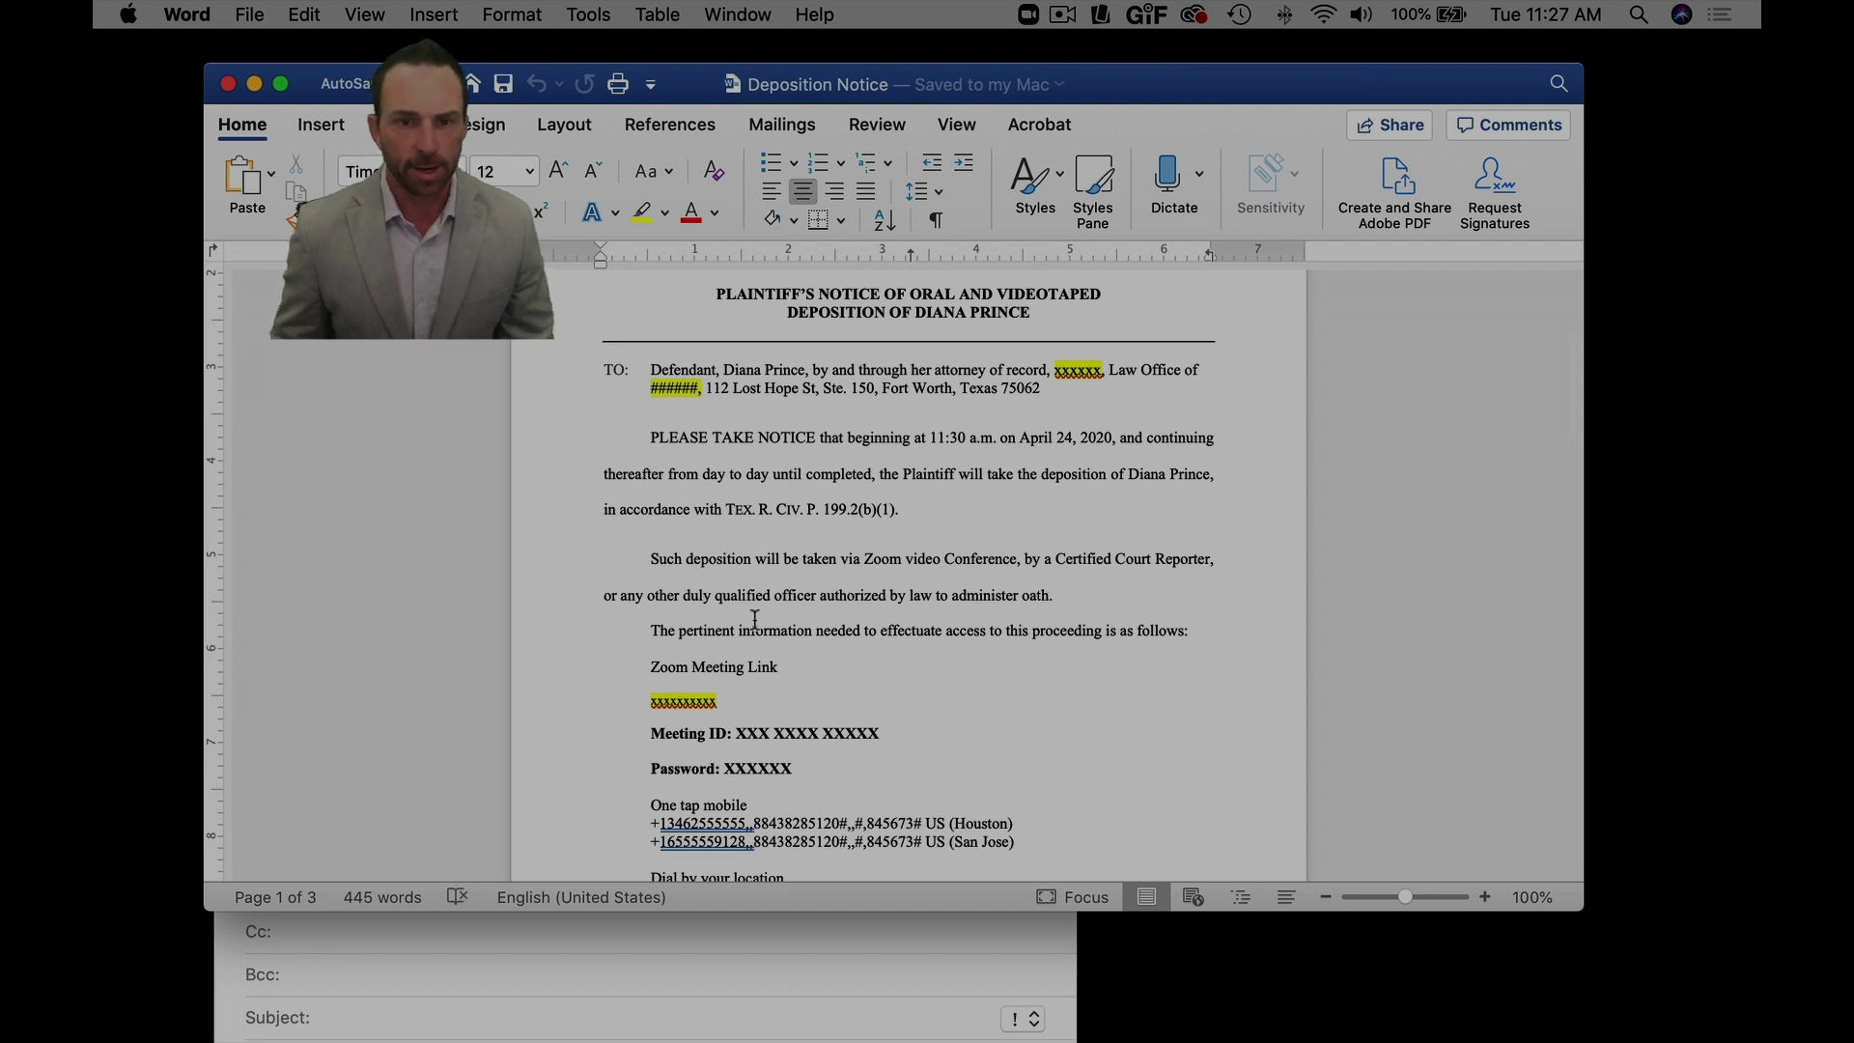
scroll(750, 621, down, 2)
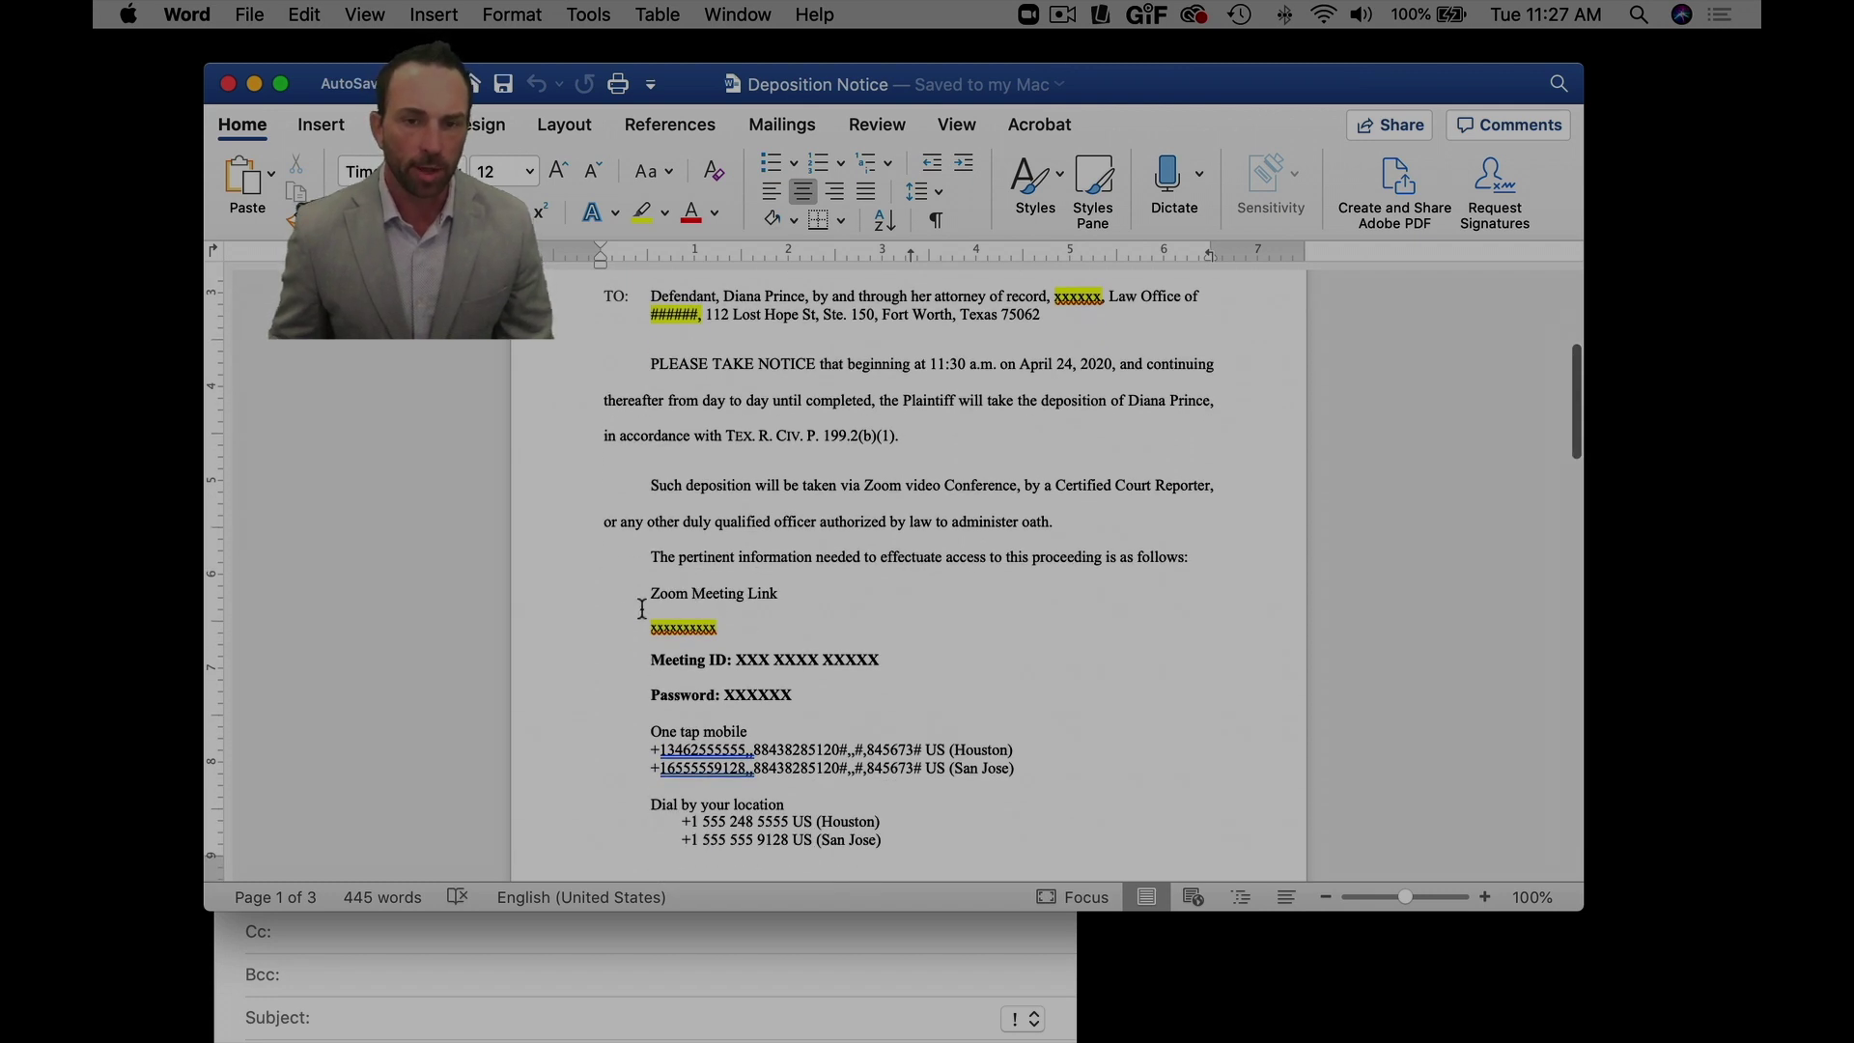
- Replace the placeholder Zoom details in the Deposition Notice with the copied invitation, including its join link, meeting ID and password
drag(644, 599, 725, 732)
scroll(724, 731, down, 8)
key(super+v)
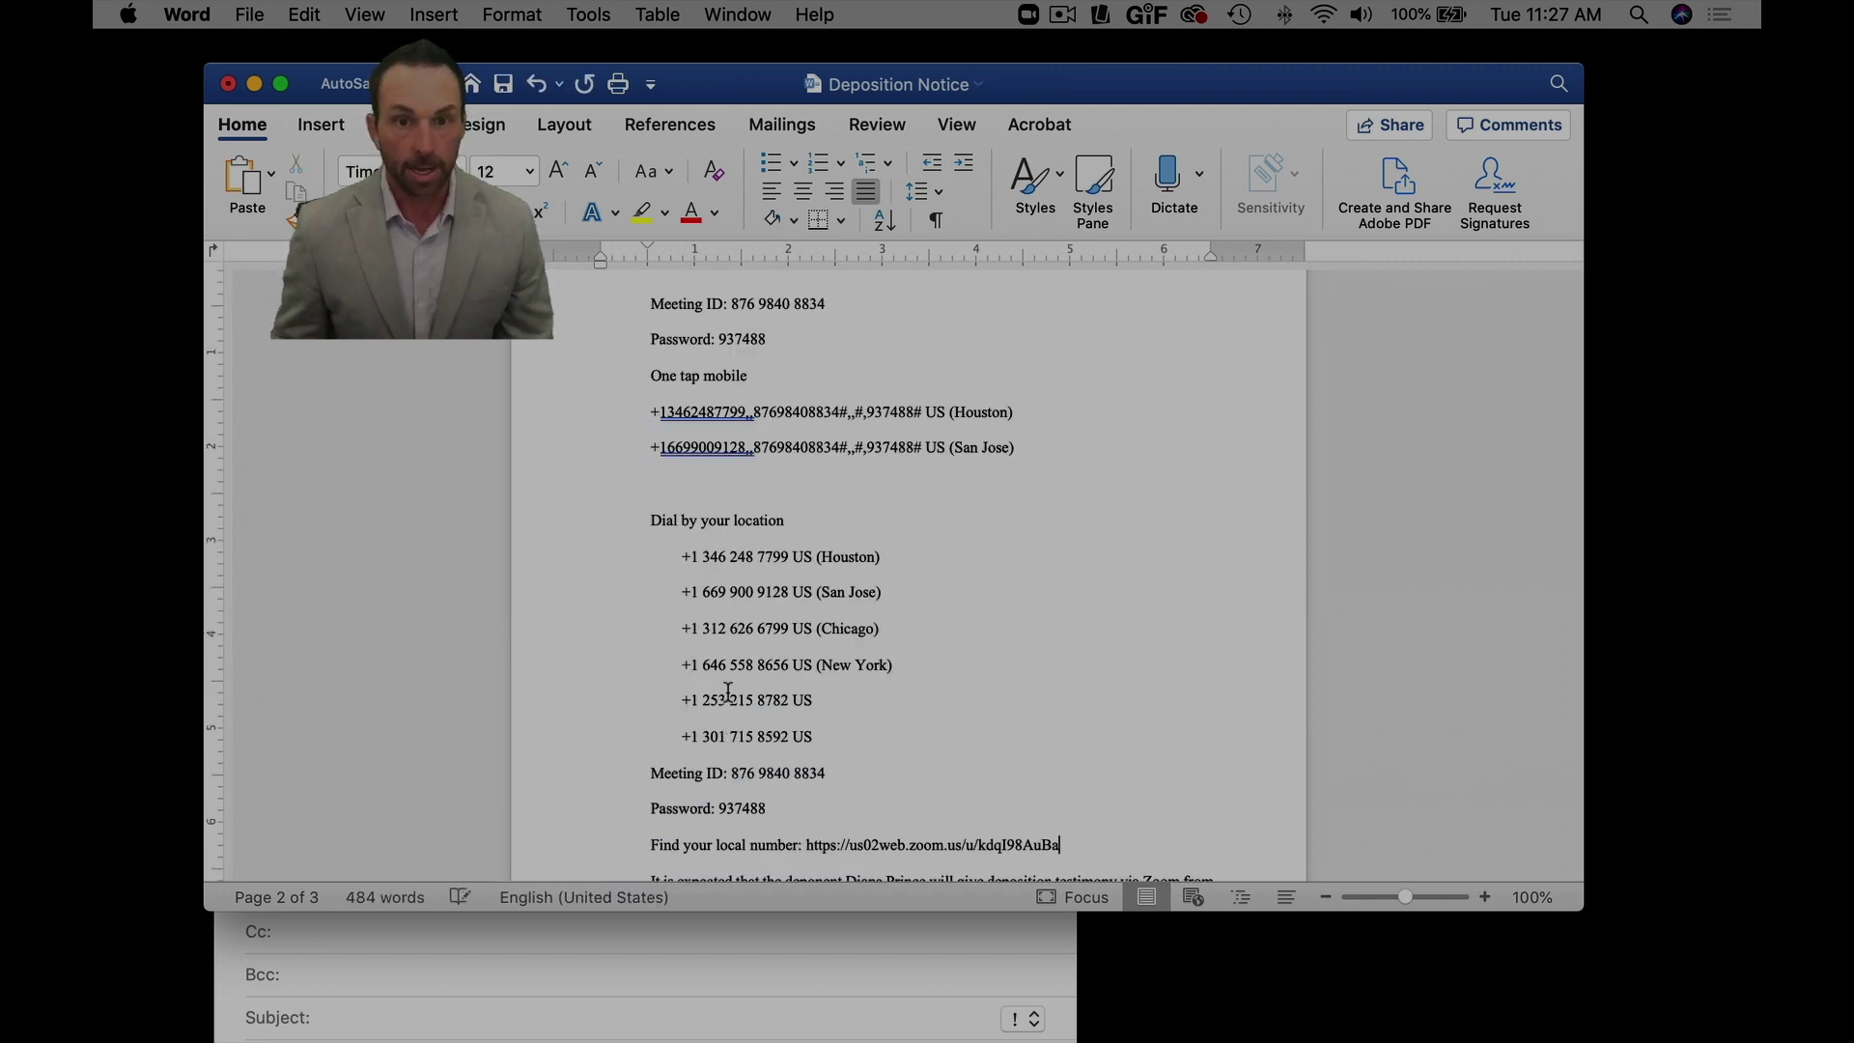
scroll(728, 693, up, 5)
scroll(728, 693, up, 5)
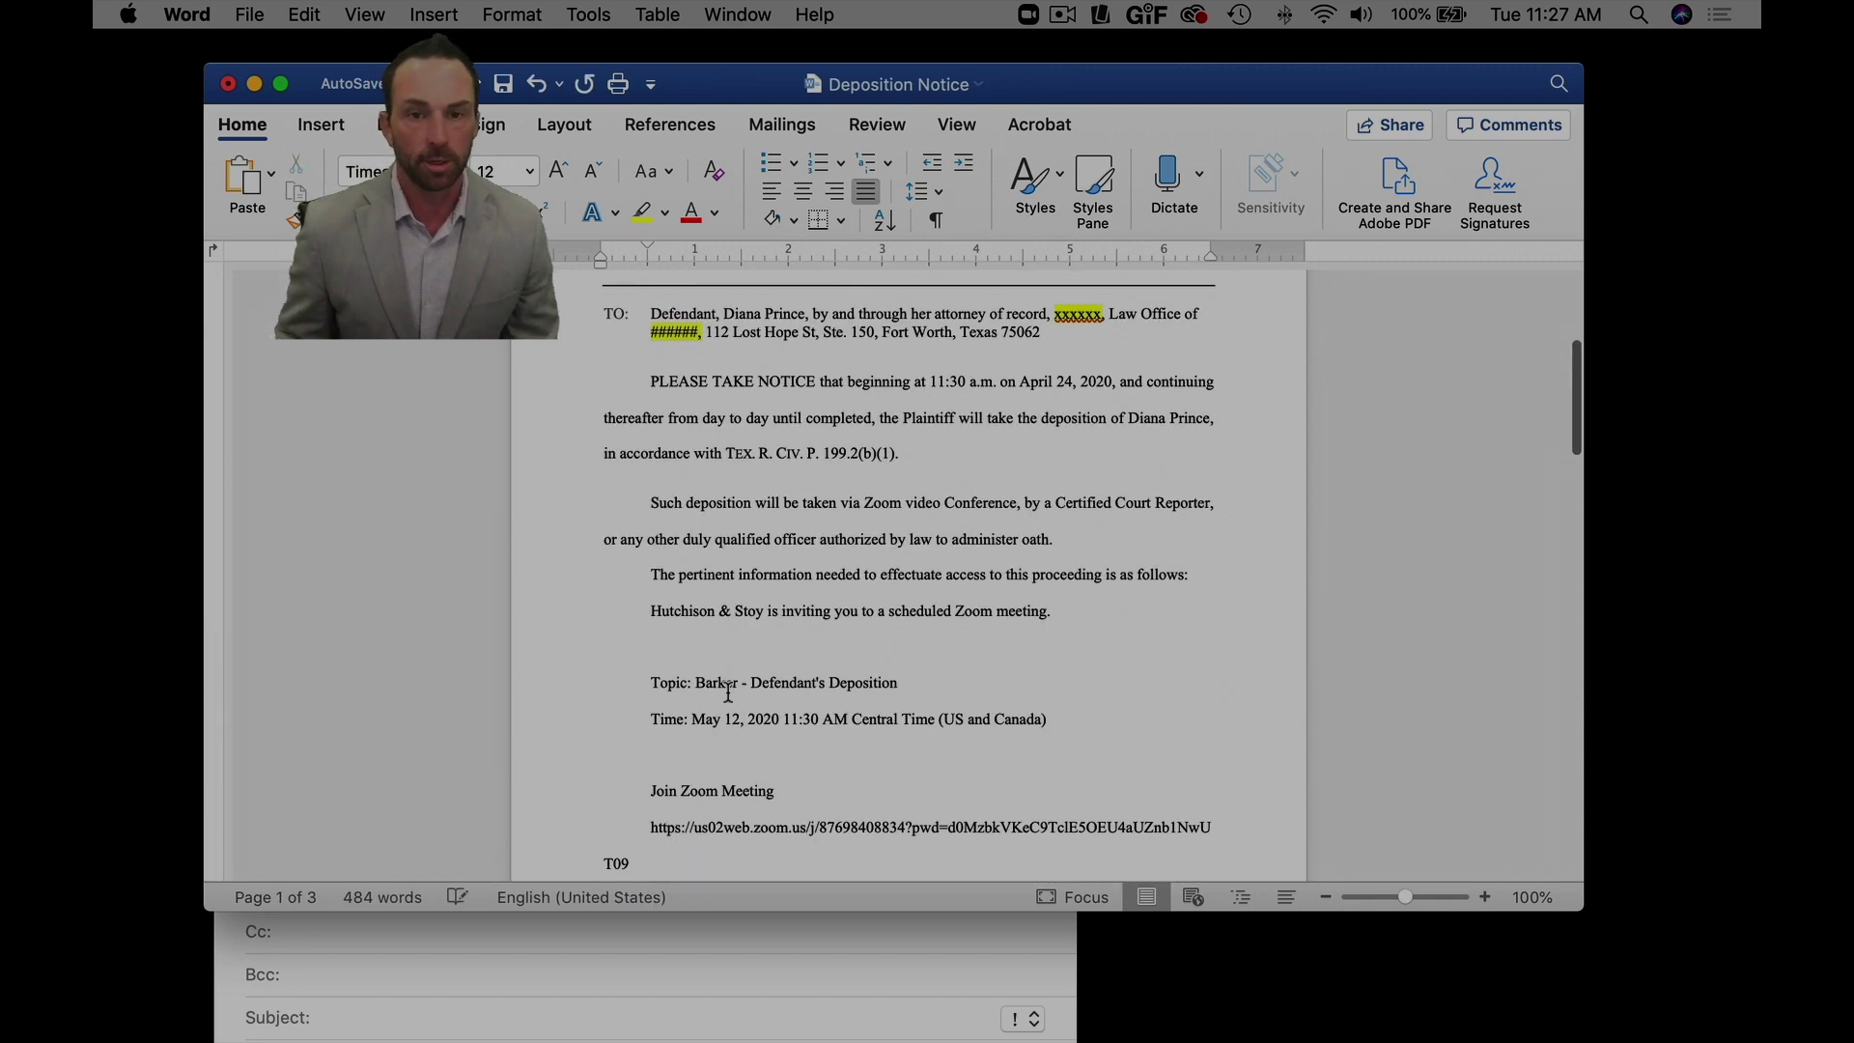
scroll(728, 692, down, 1)
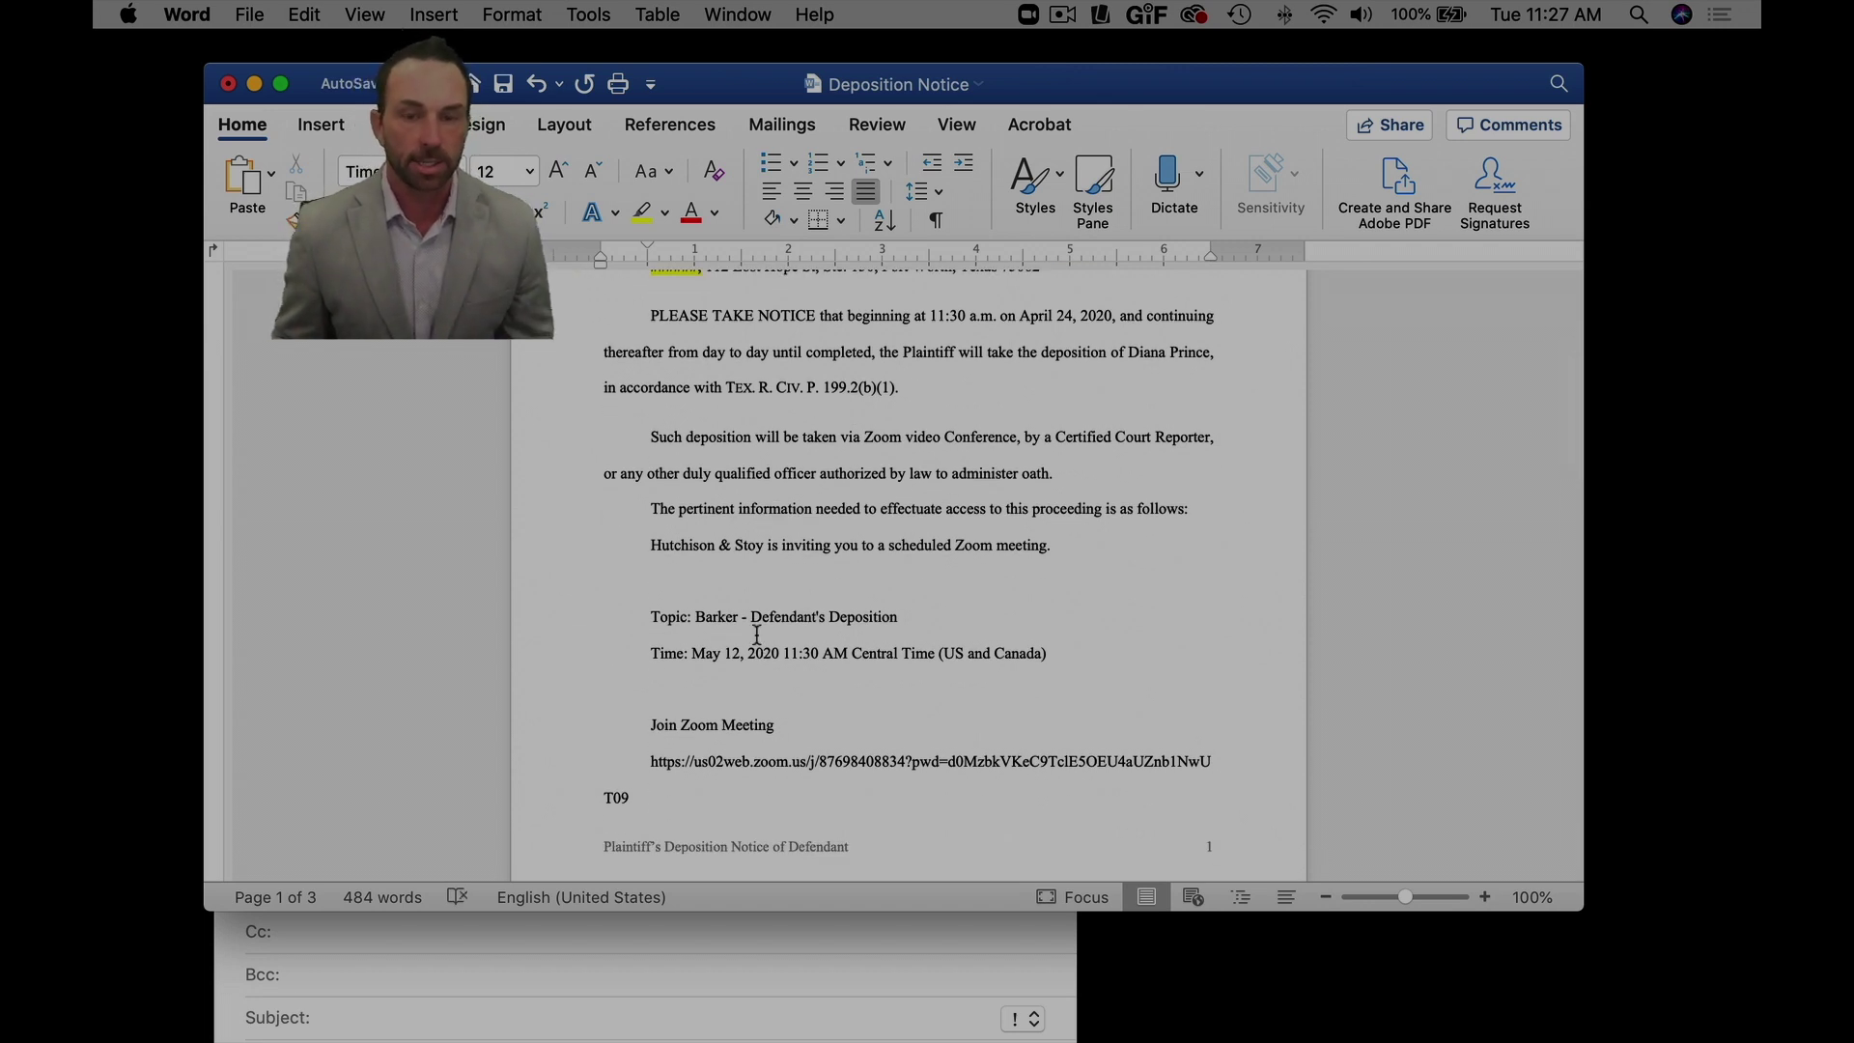
- Remove the blank line above Join Zoom Meeting and turn the meeting URL below it into a hyperlink
scroll(1048, 555, down, 13)
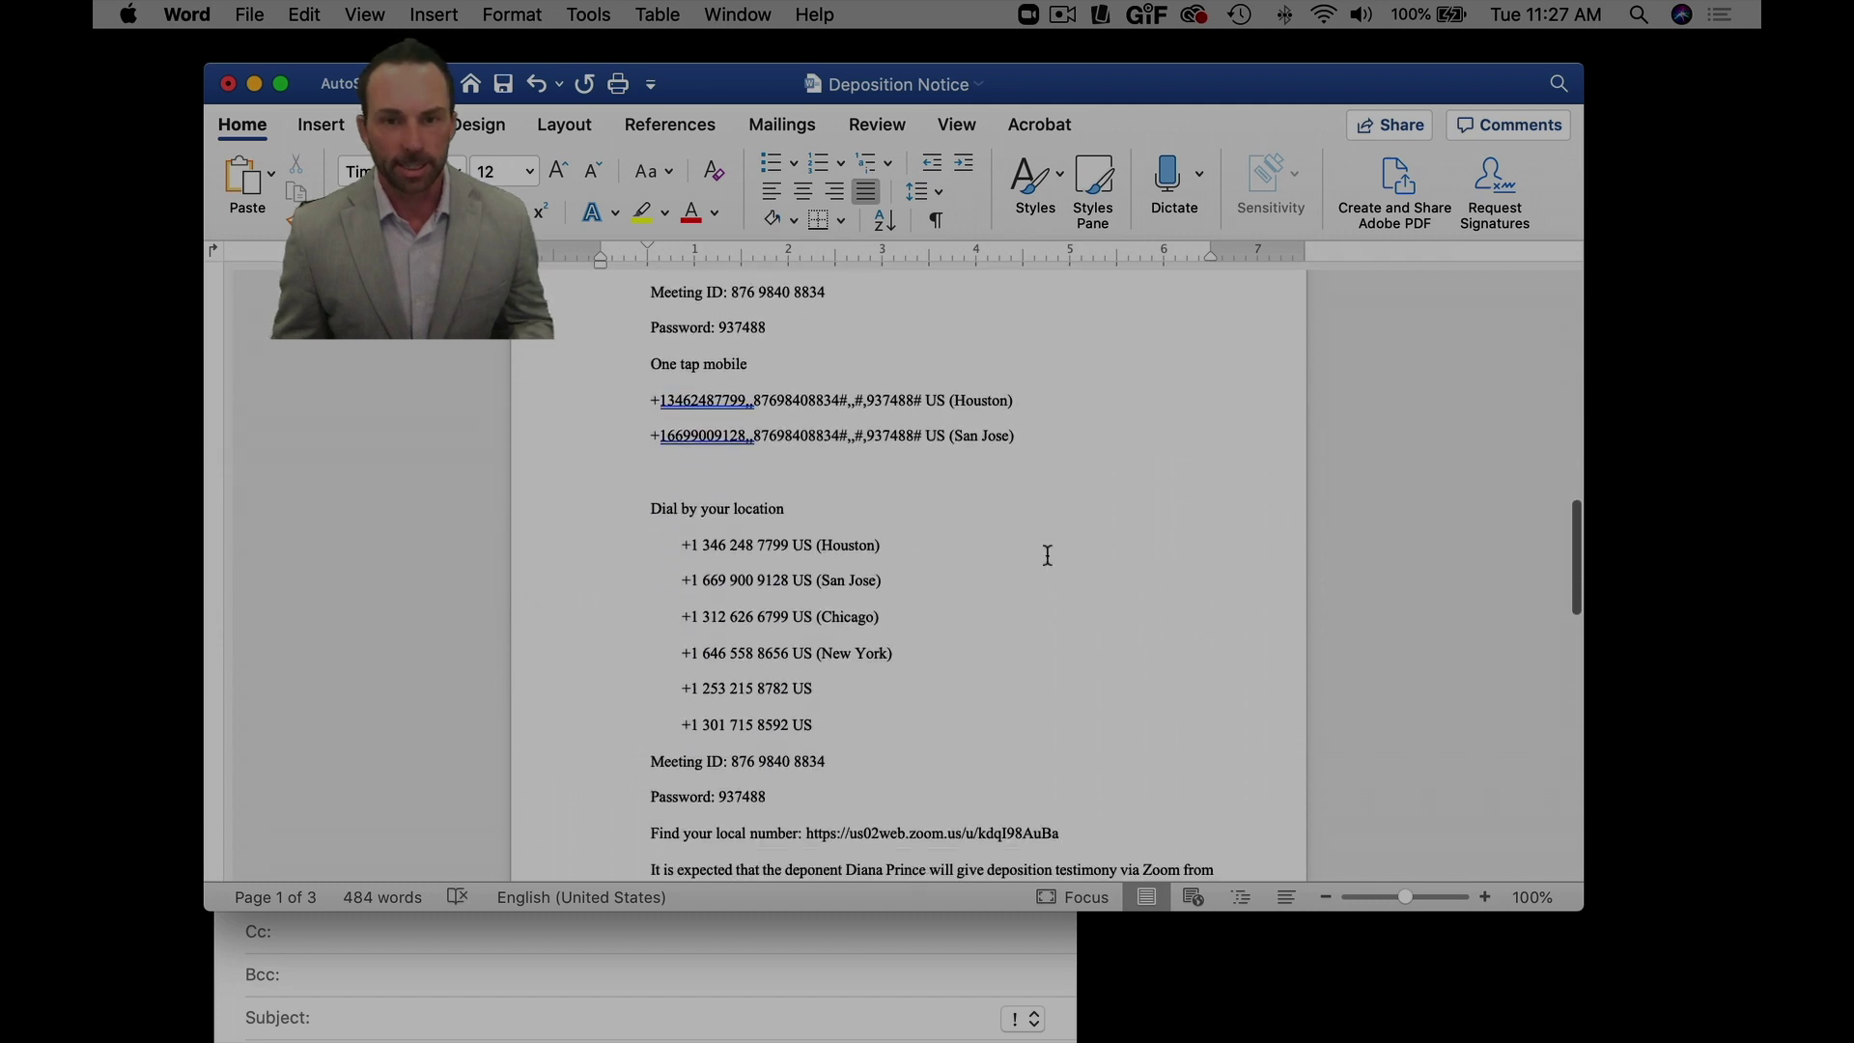
scroll(1048, 555, down, 5)
scroll(1048, 556, up, 2)
scroll(1048, 555, up, 11)
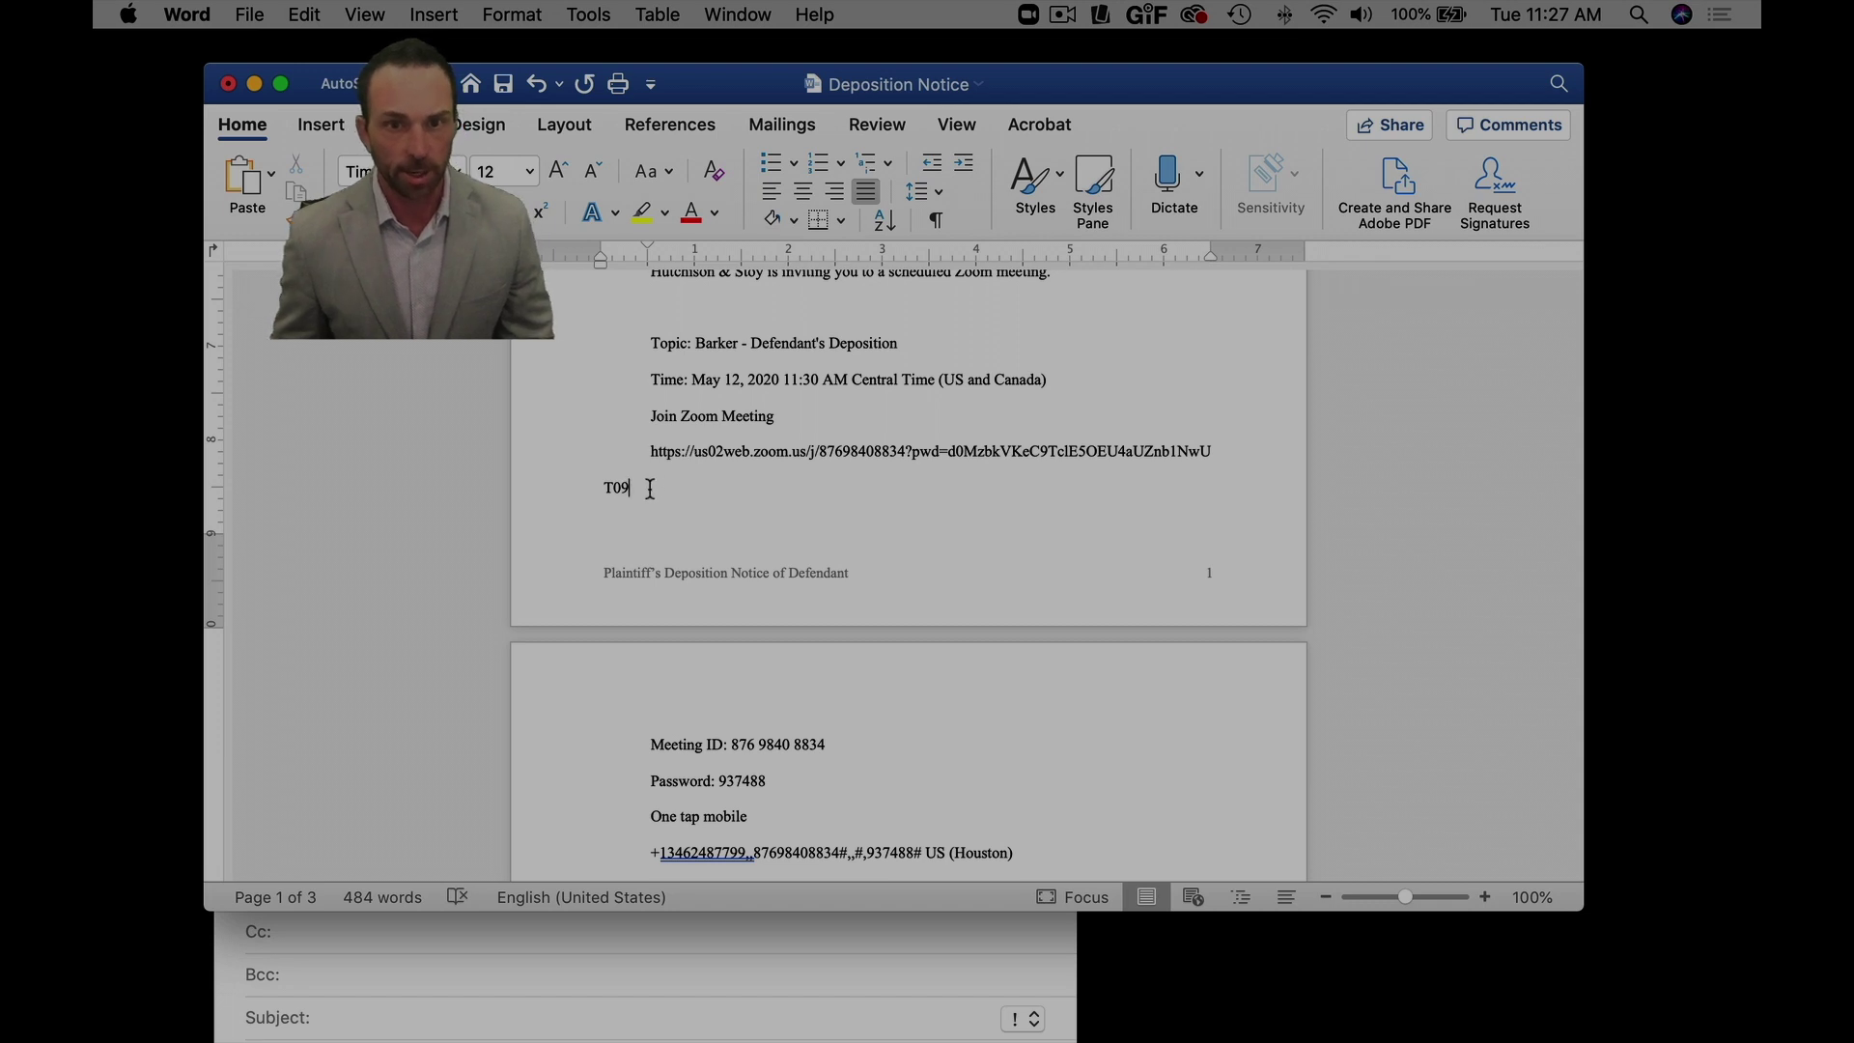
key(Return)
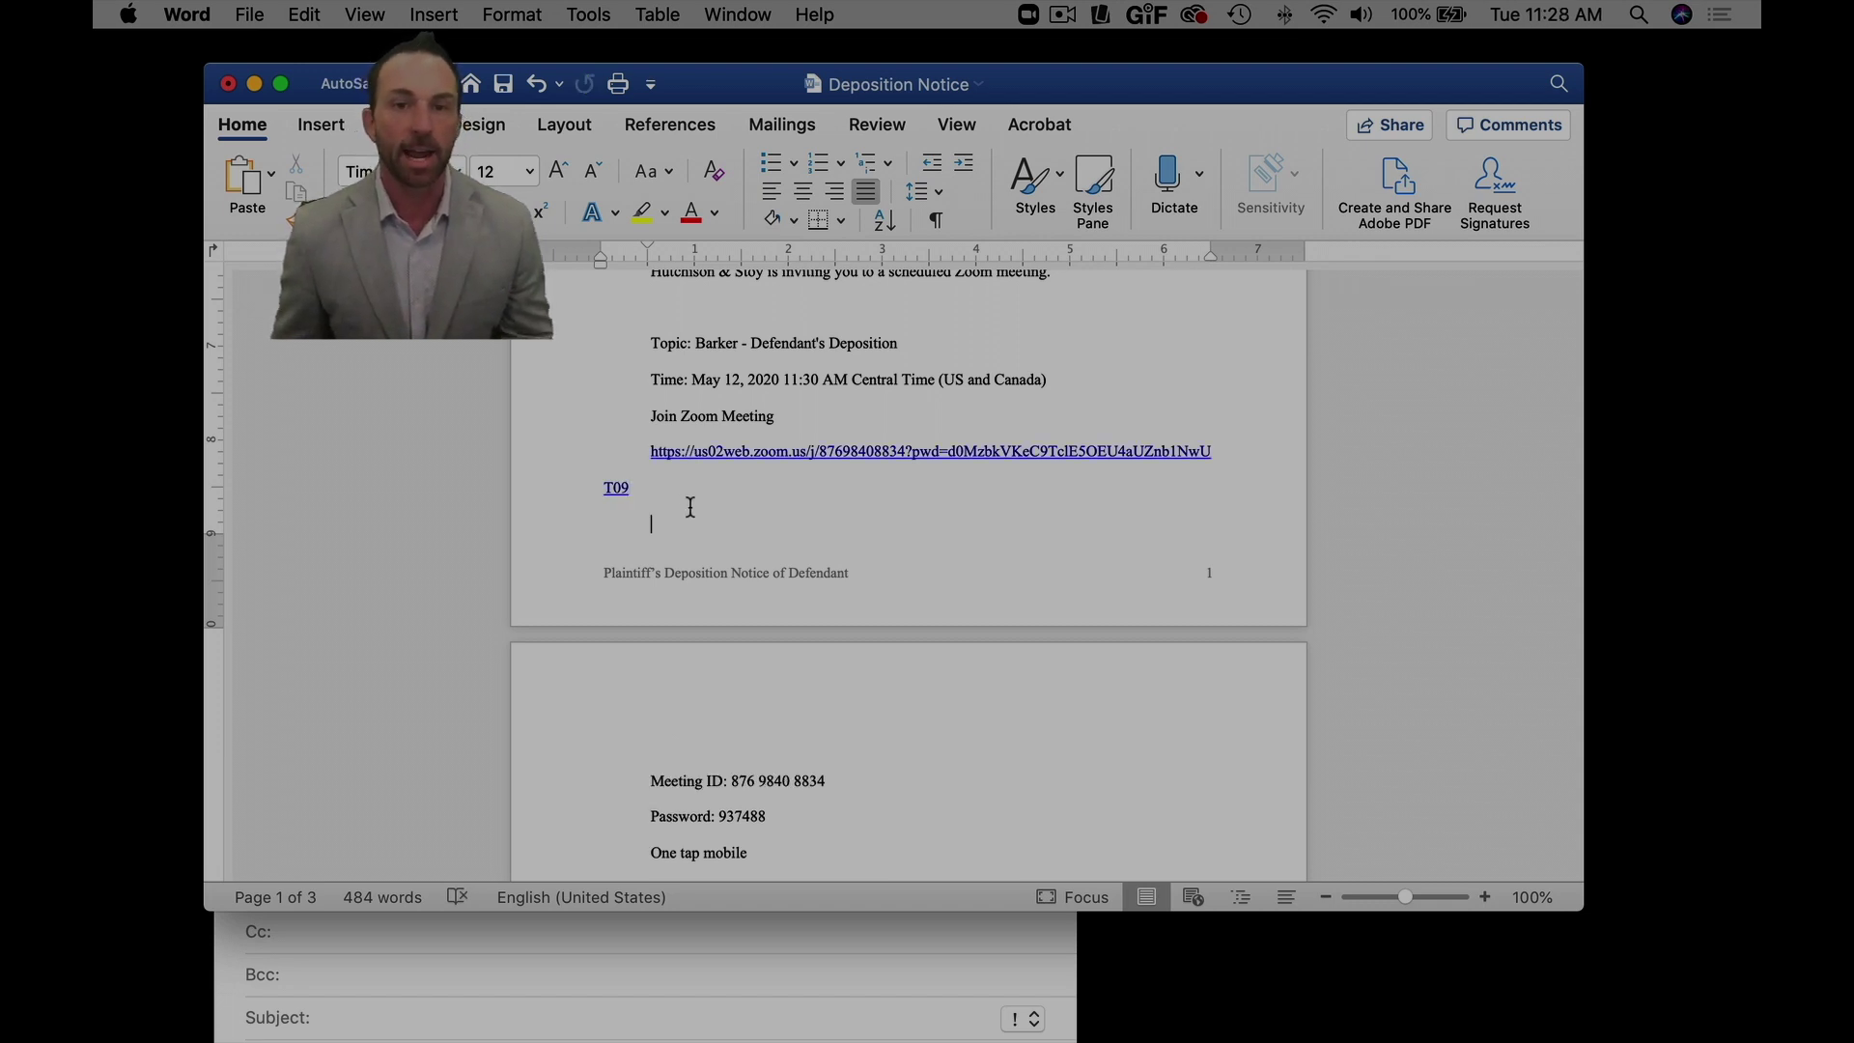
key(Down)
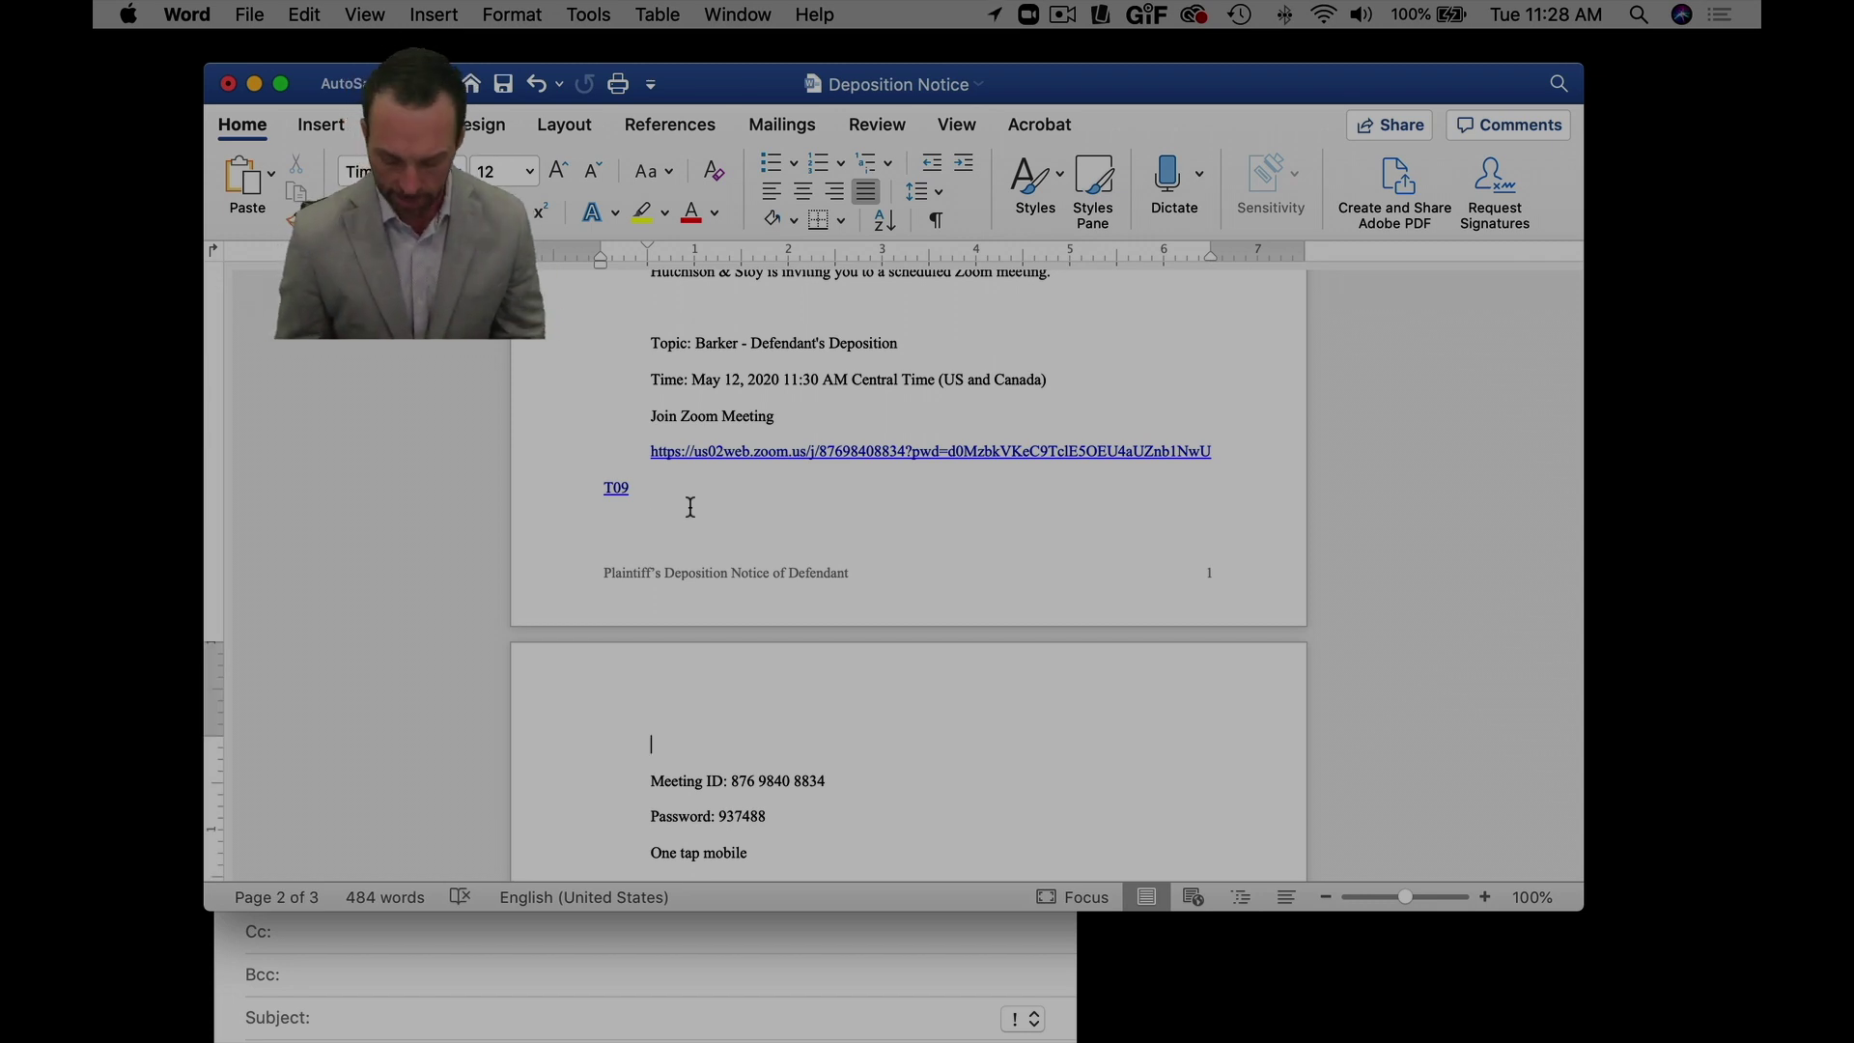
key(BackSpace)
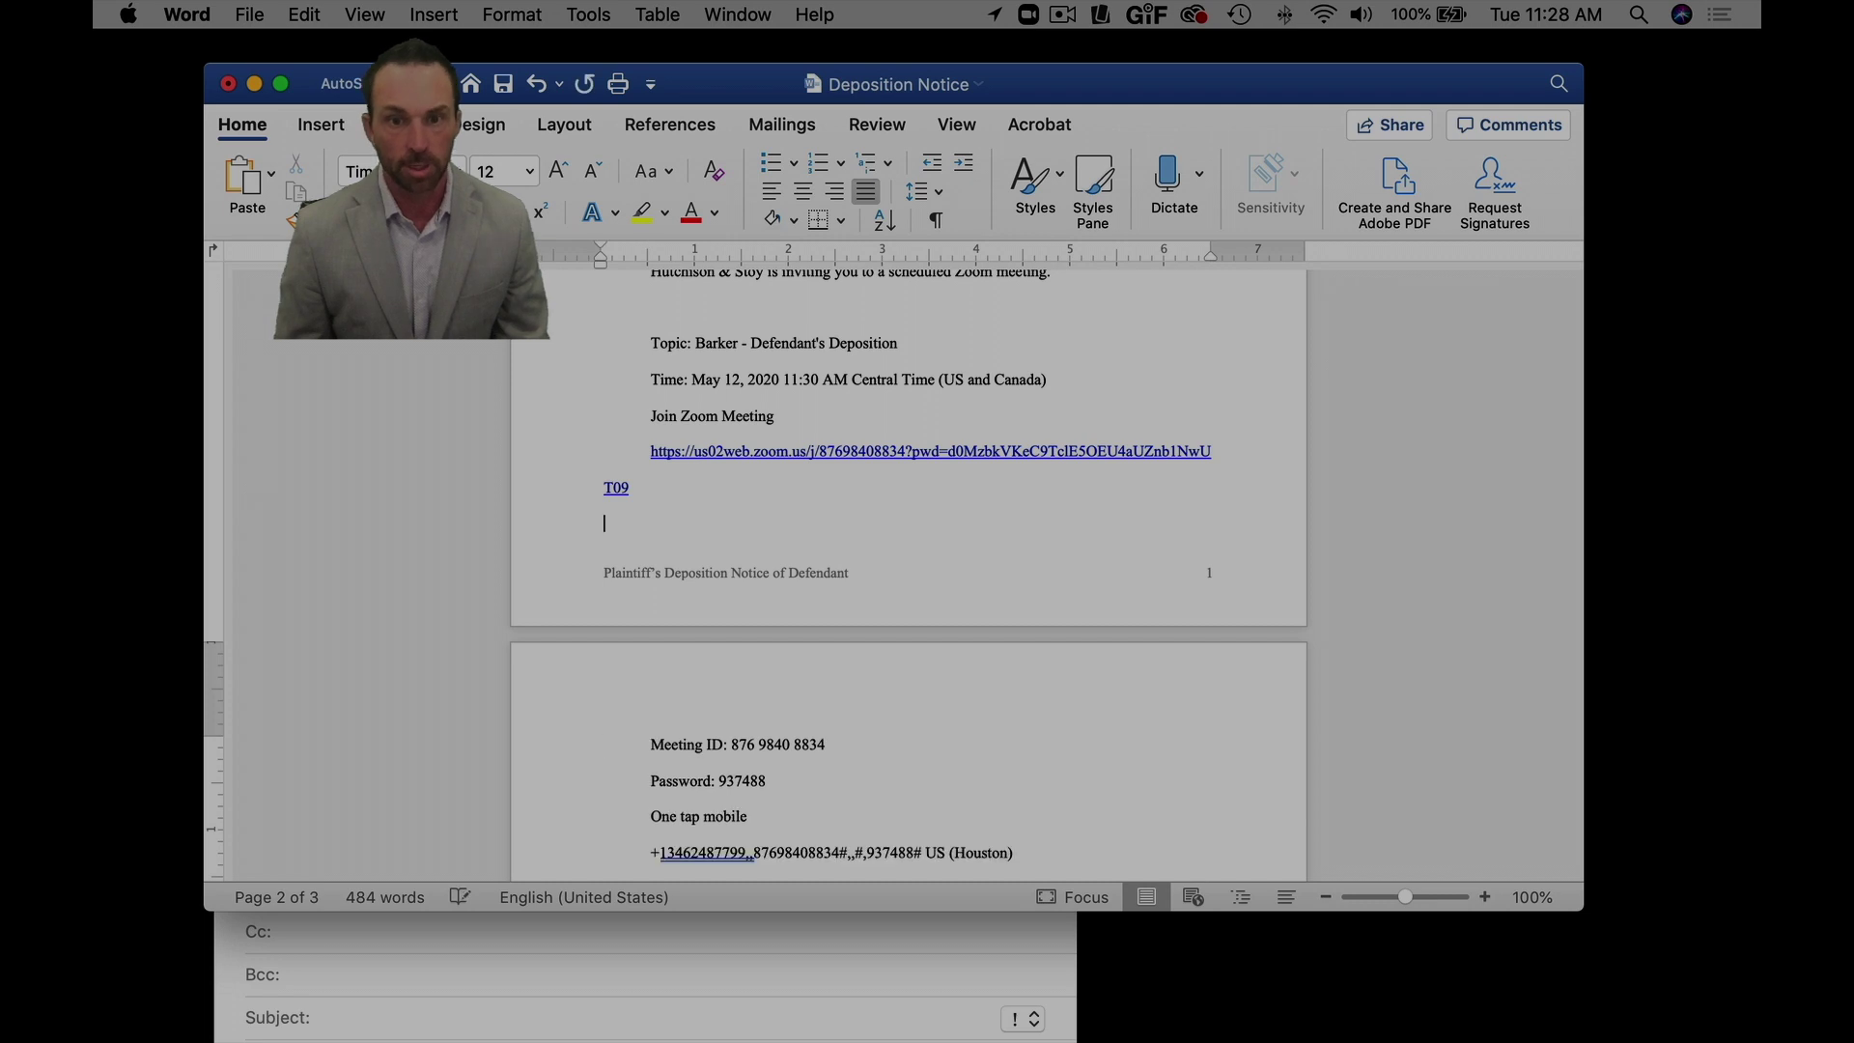
- Make the Meeting ID and Password lines above One tap mobile bold
drag(779, 784, 653, 751)
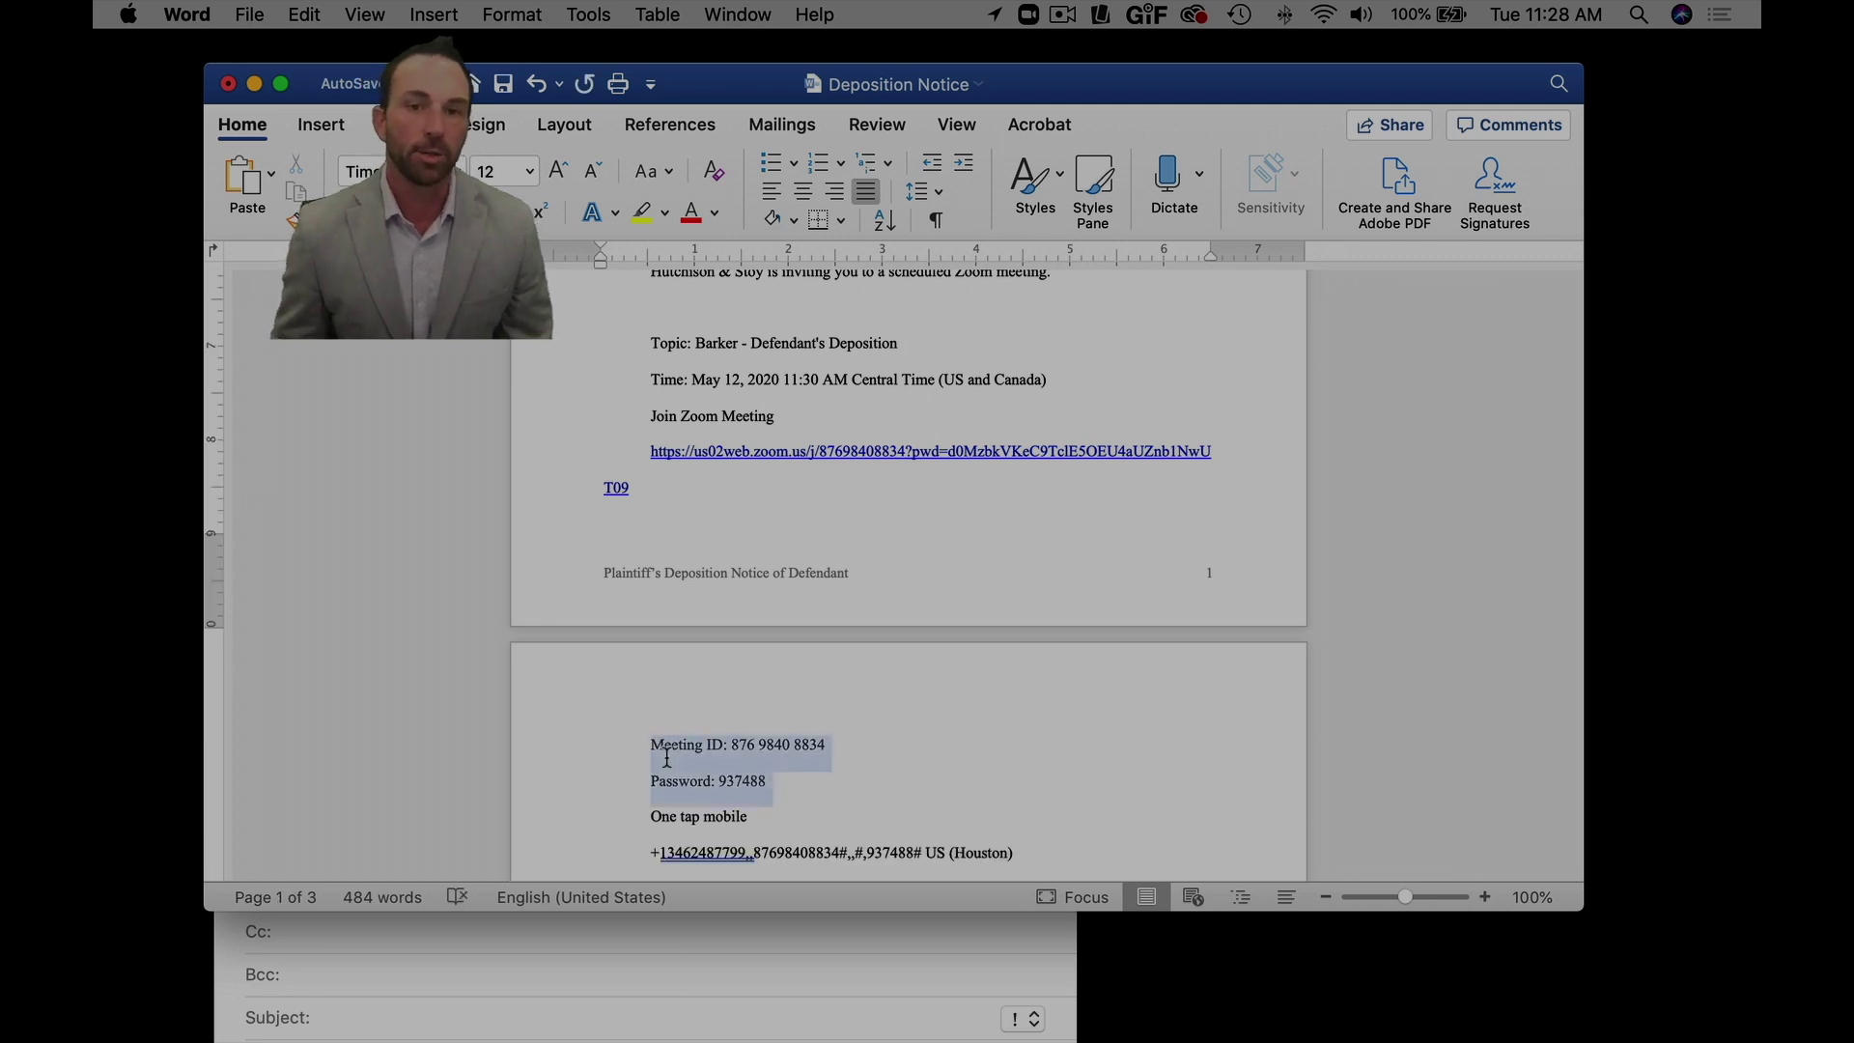
key(super+b)
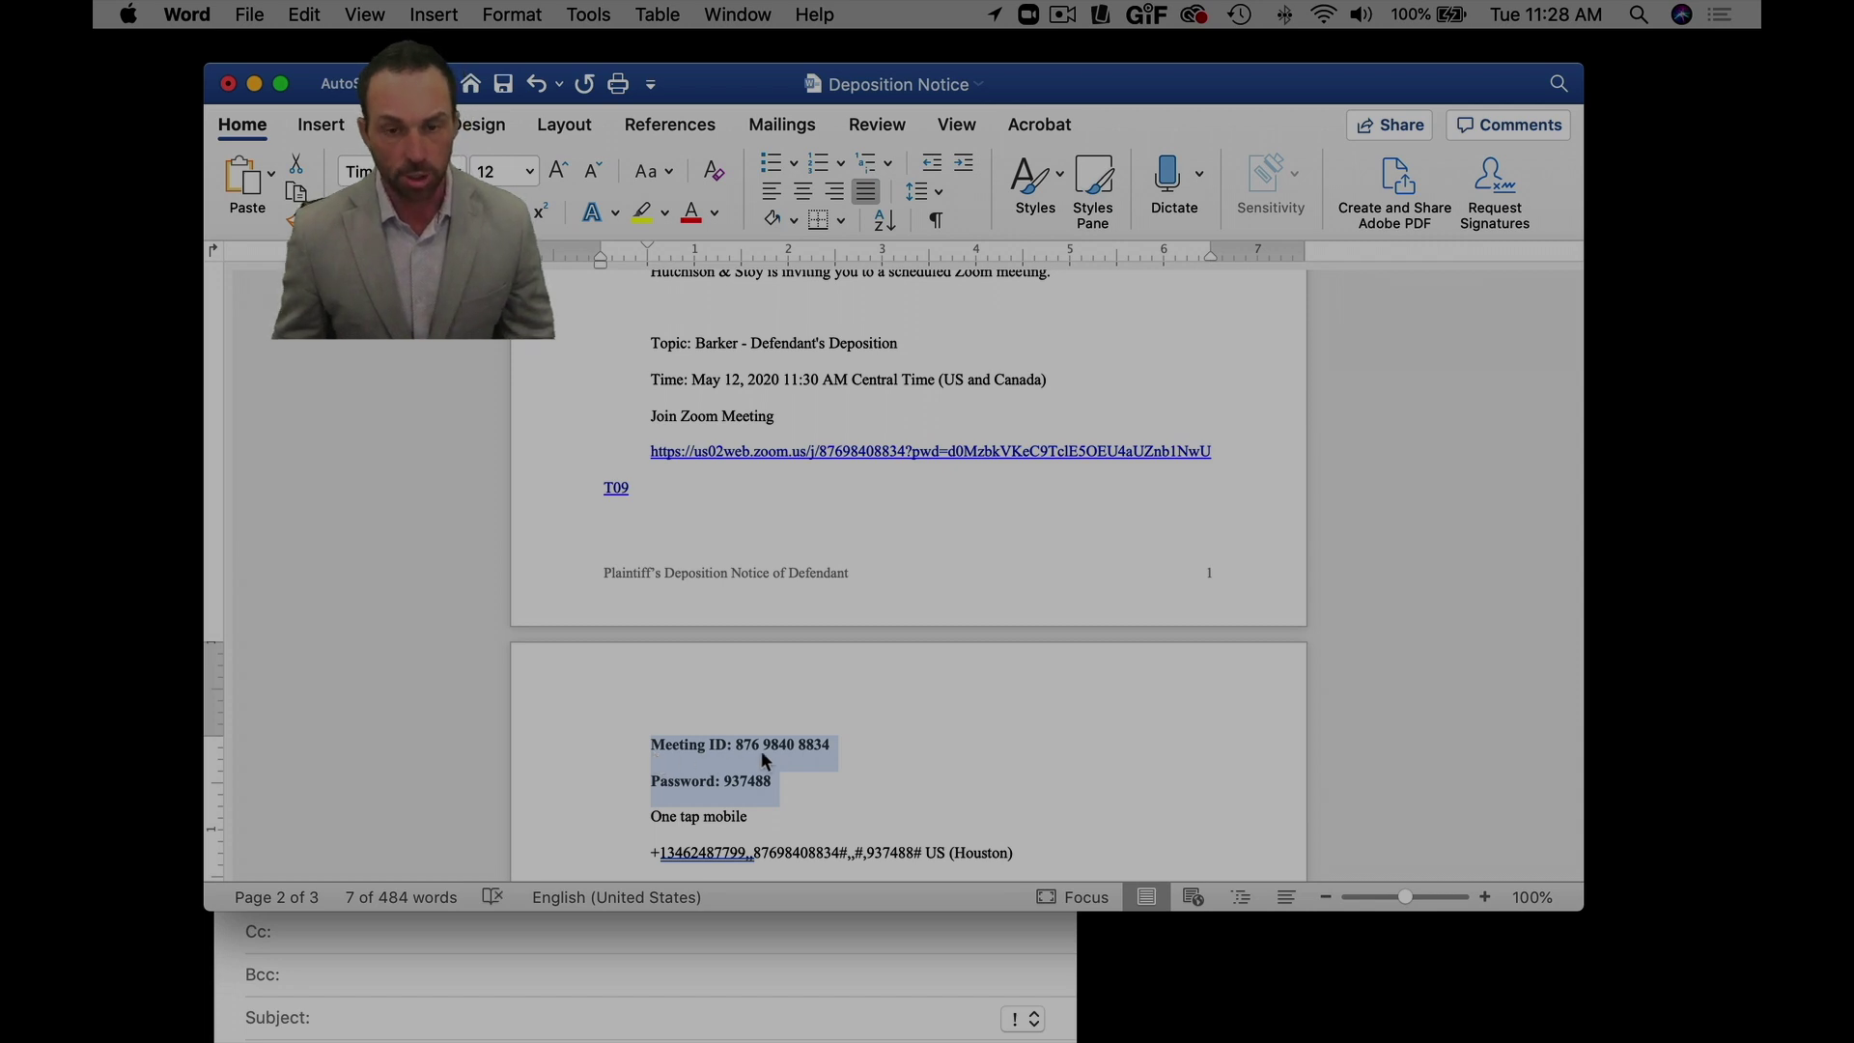
click(767, 743)
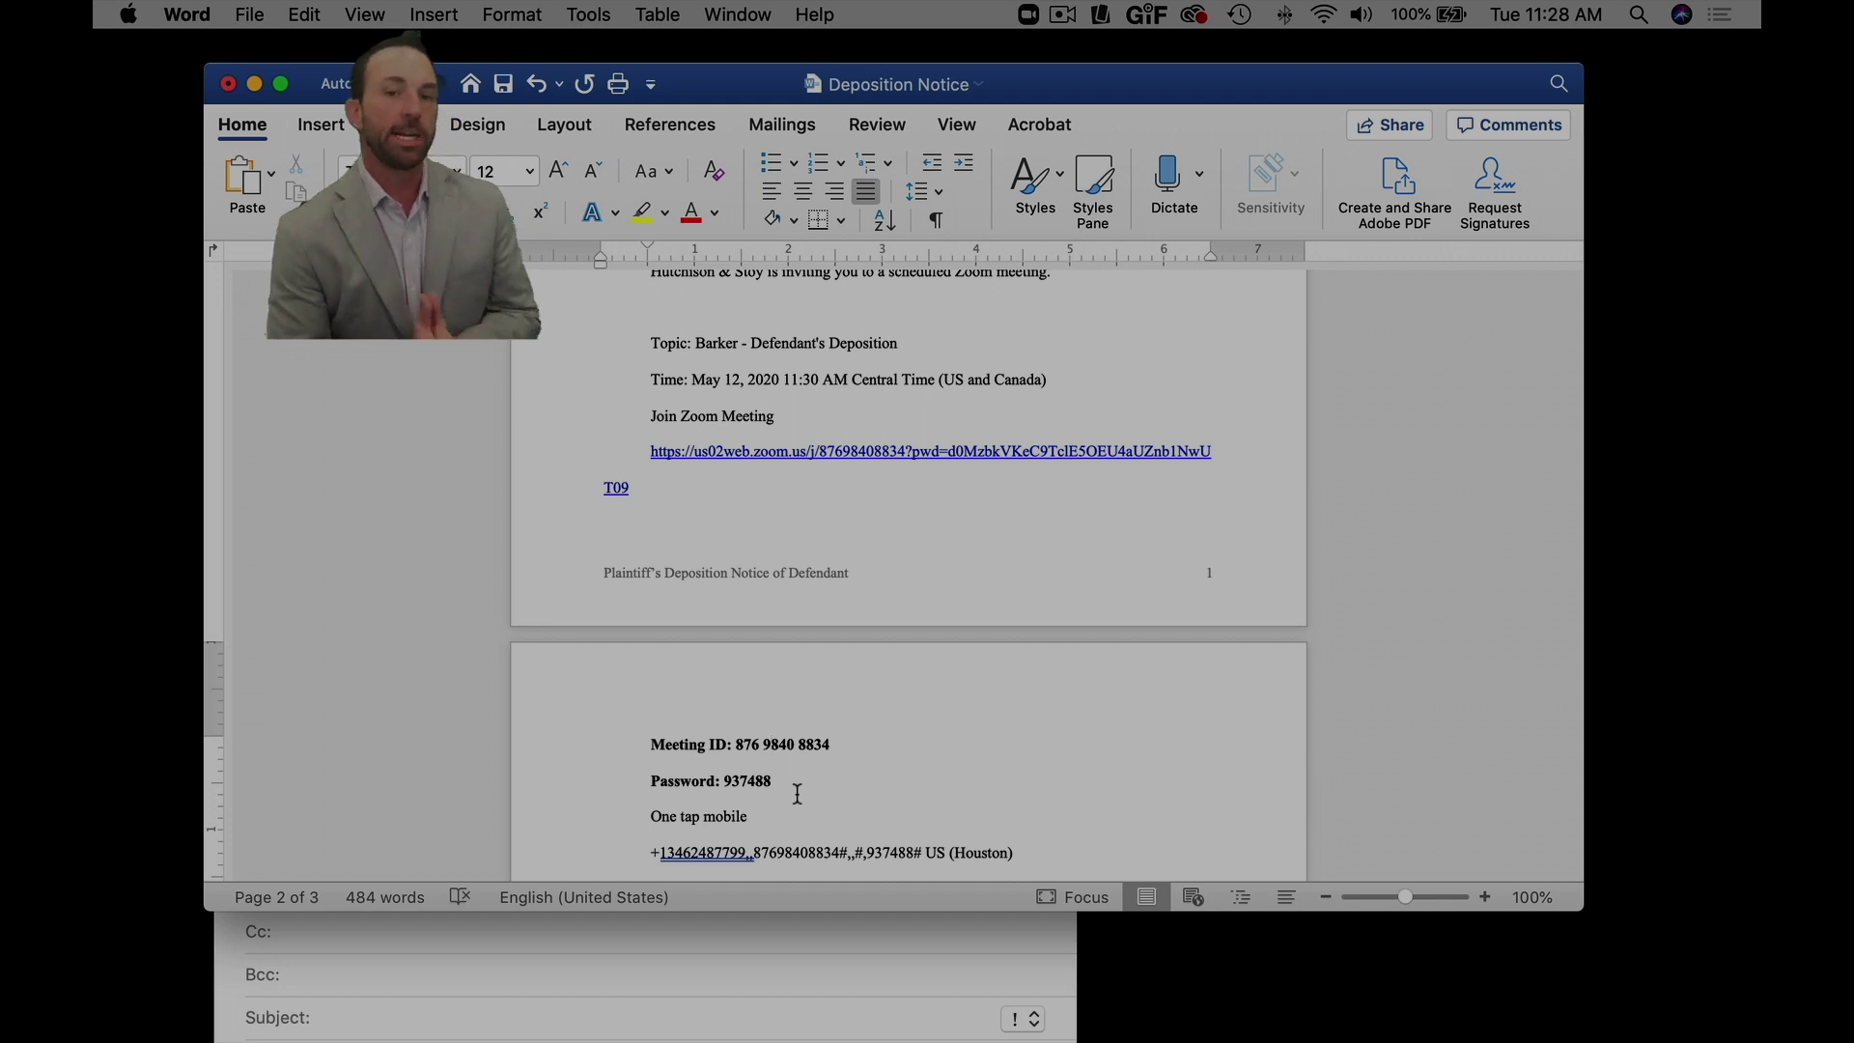
- Tighten the line spacing of the phone numbers and the repeated meeting ID and password, leaving a blank line above the local number link
scroll(798, 793, down, 2)
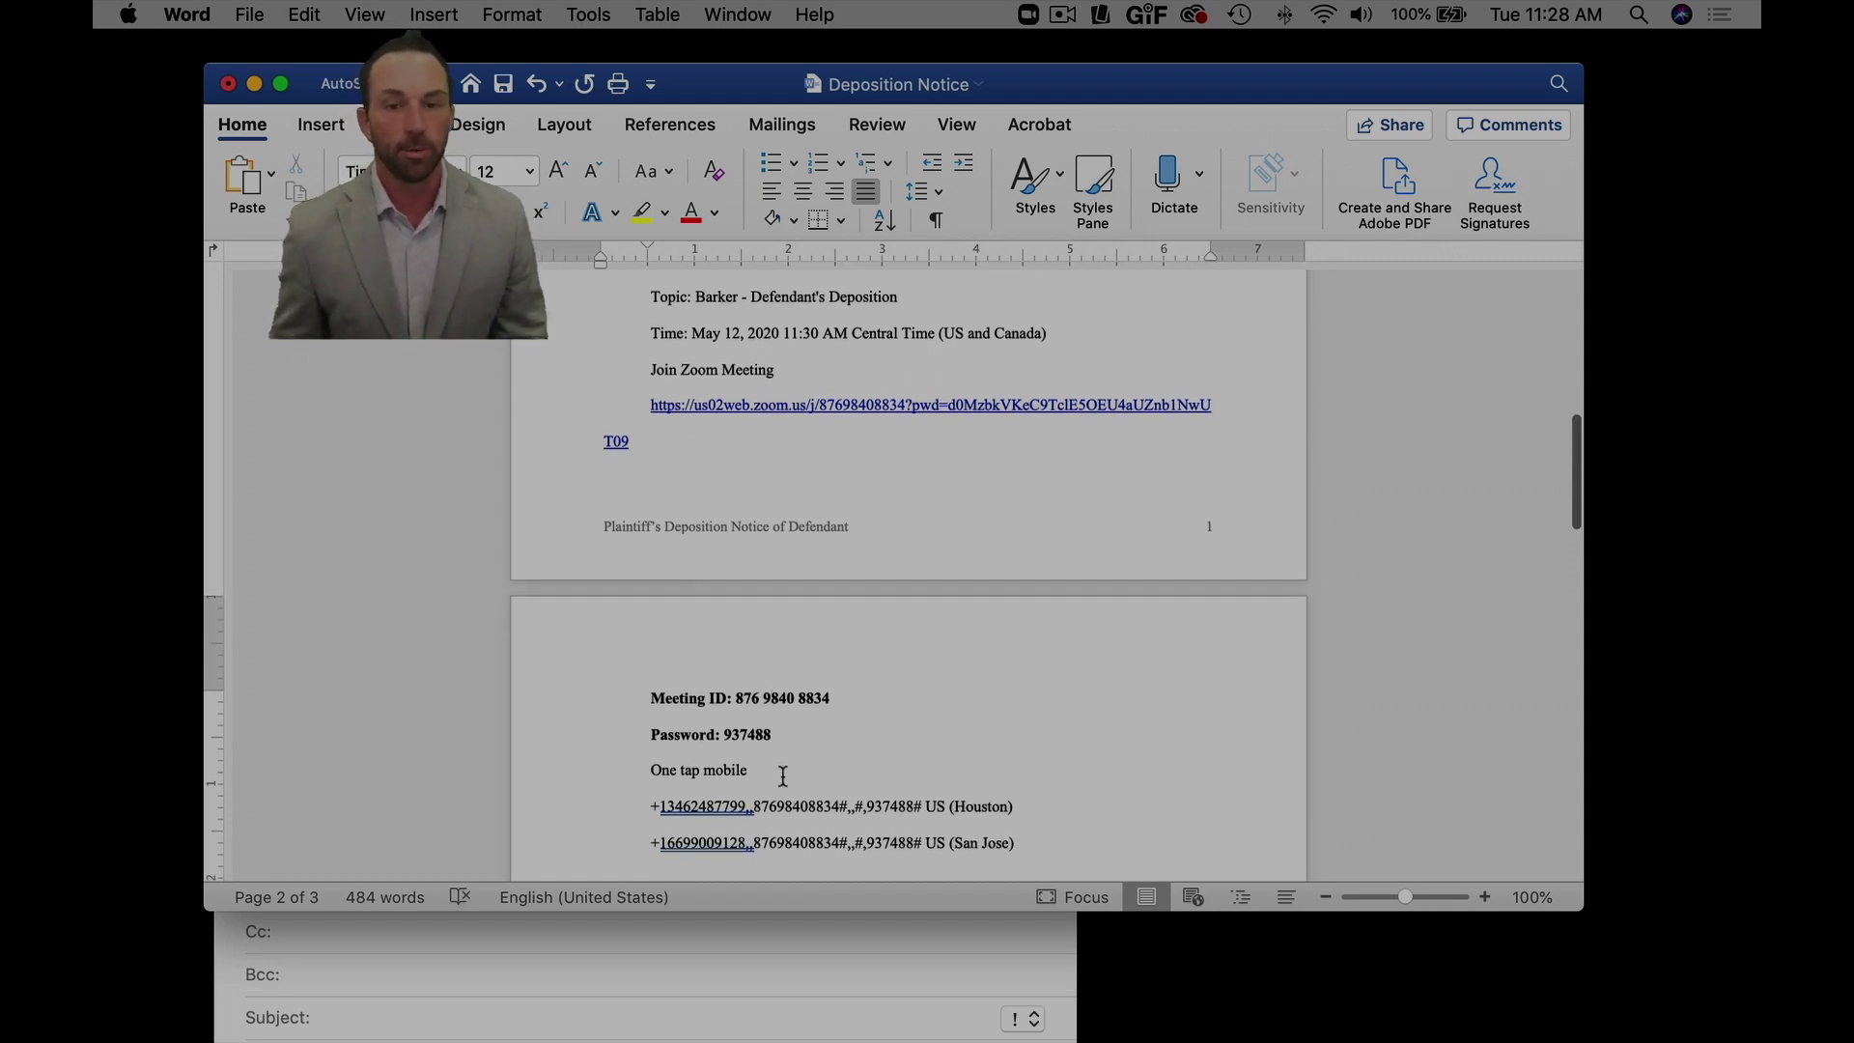
scroll(981, 612, down, 10)
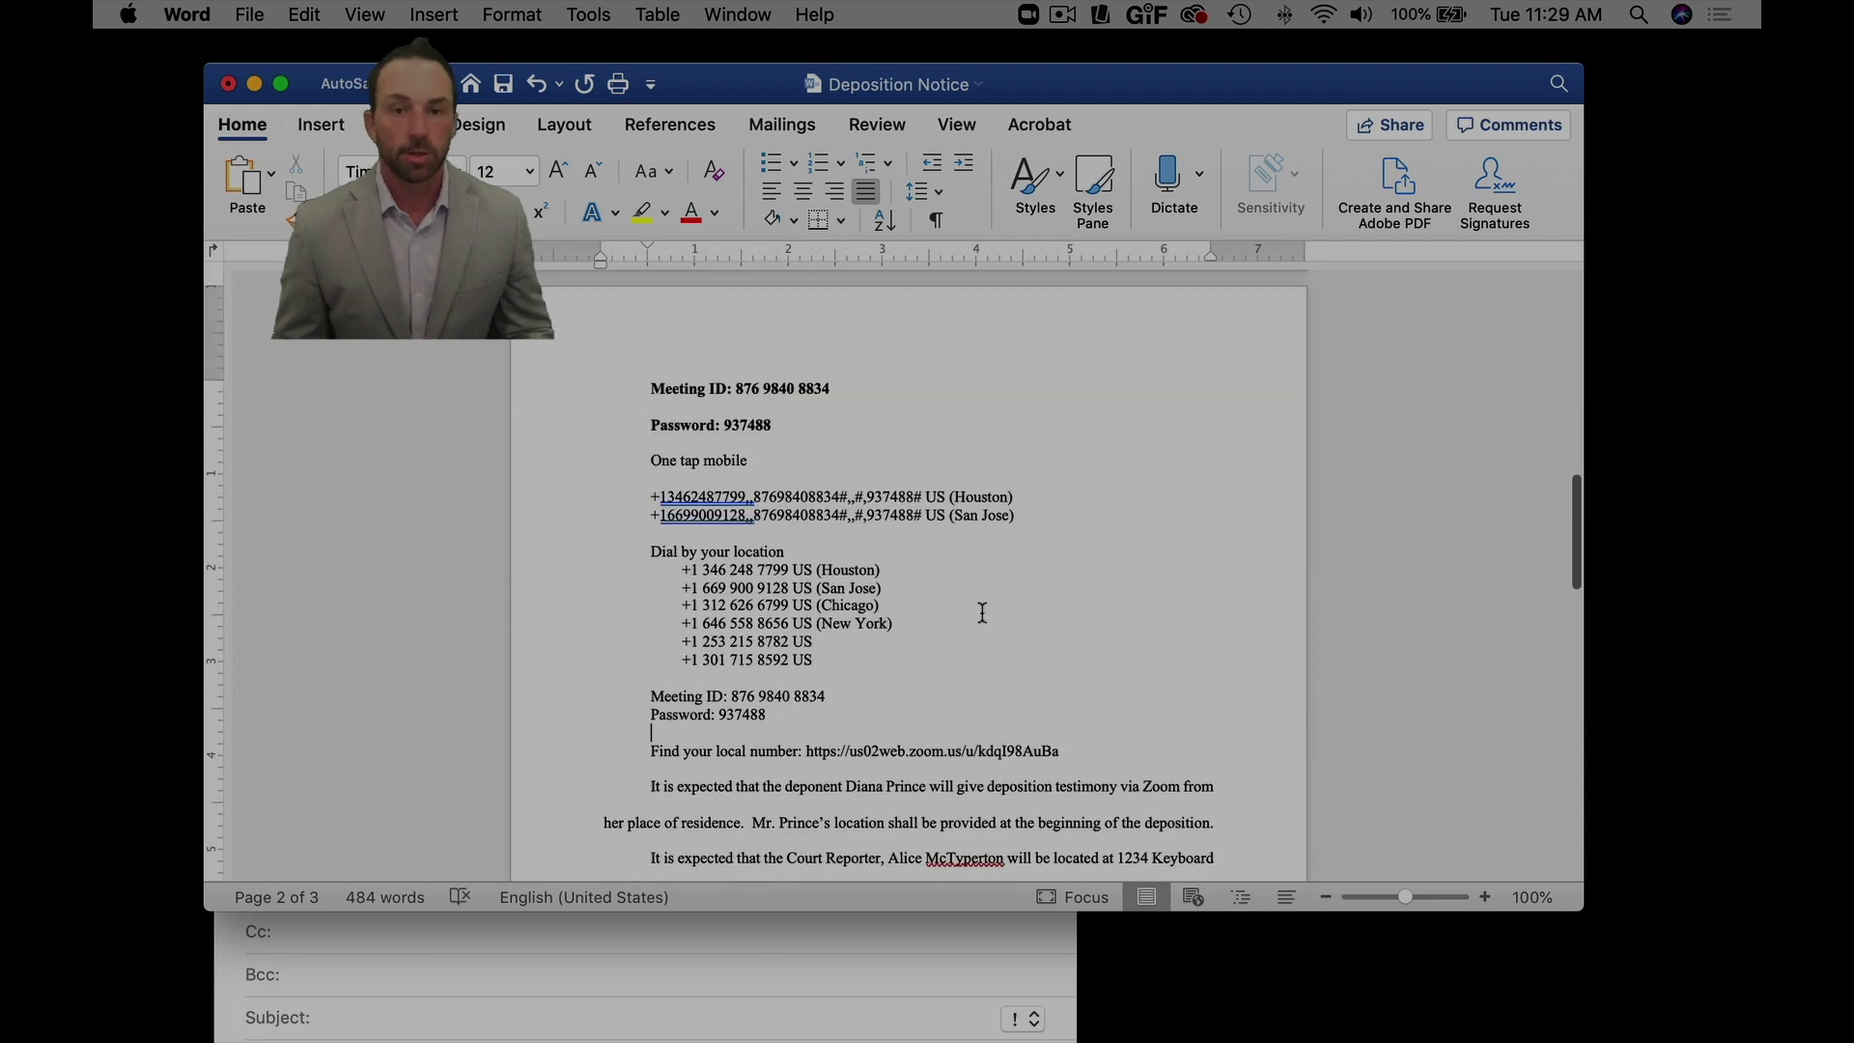
click(915, 736)
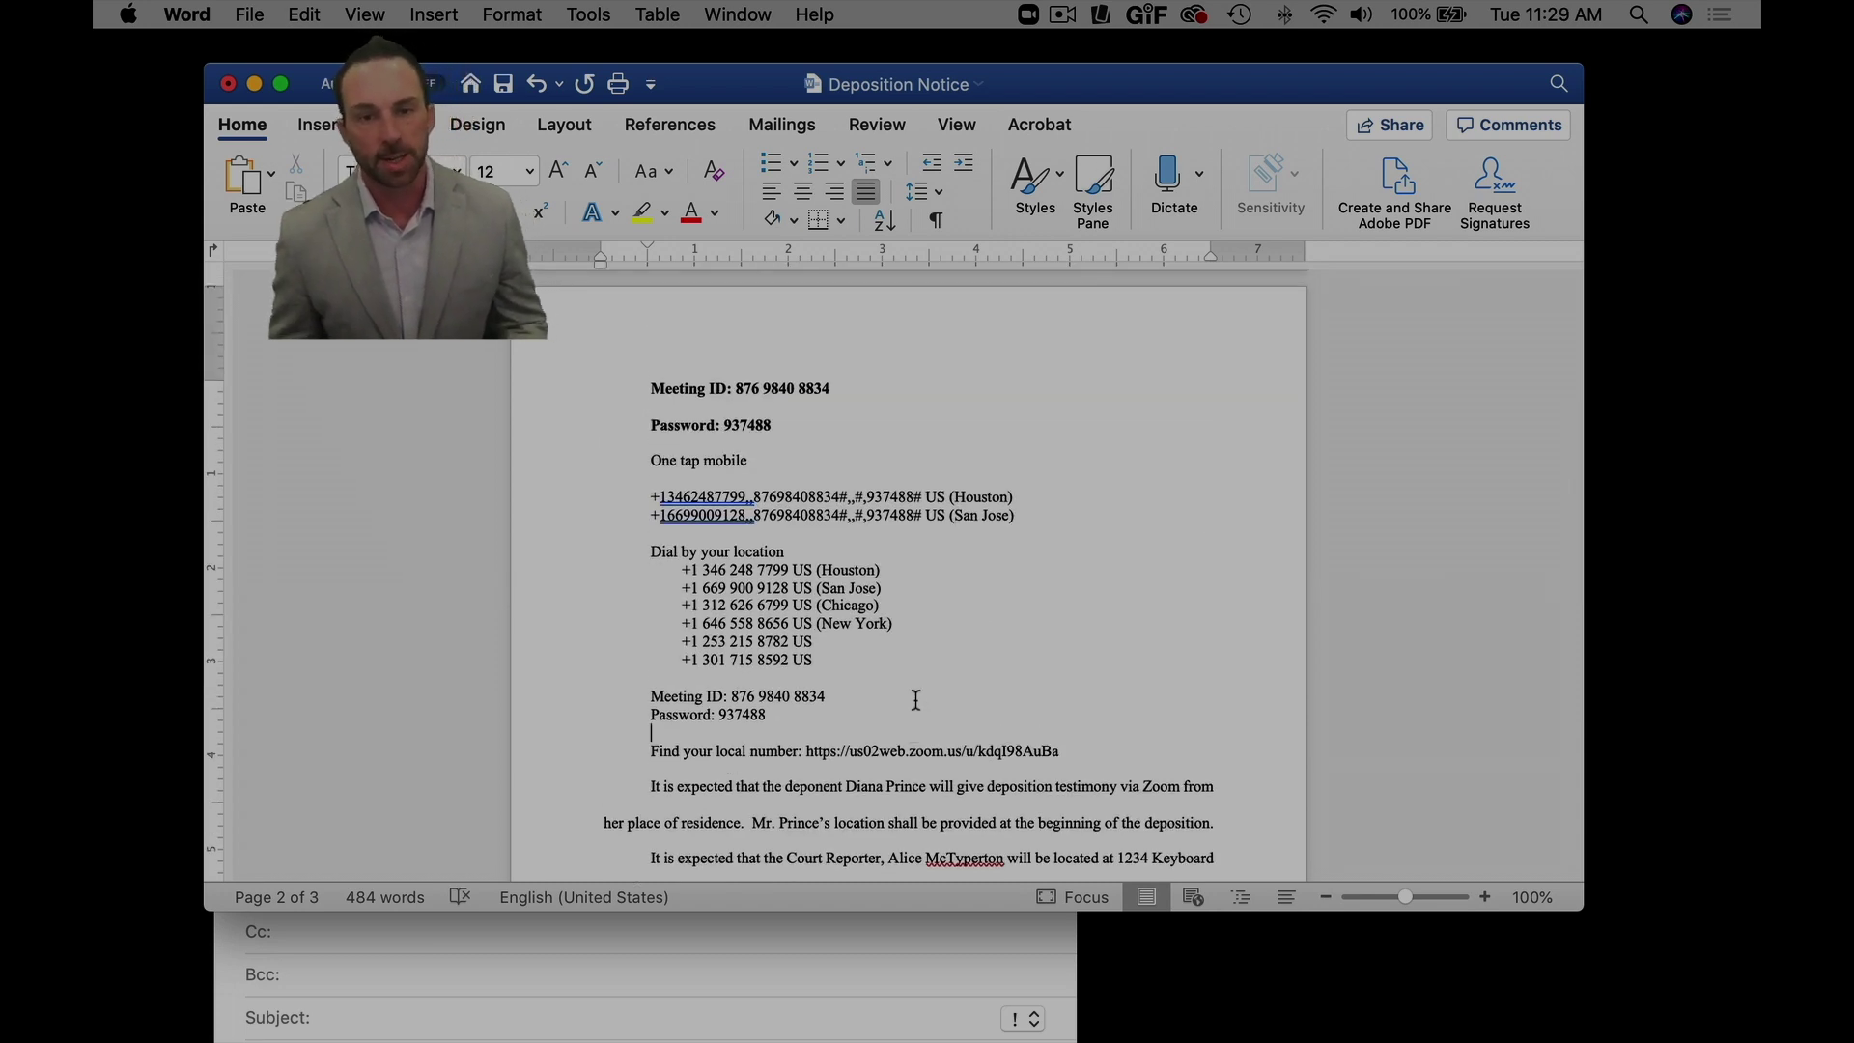
- Review the inserted Zoom invitation in the notice, from its introductory line through the dial-in numbers and local number link
scroll(914, 734, down, 2)
scroll(916, 715, up, 8)
scroll(915, 699, up, 10)
scroll(916, 700, up, 4)
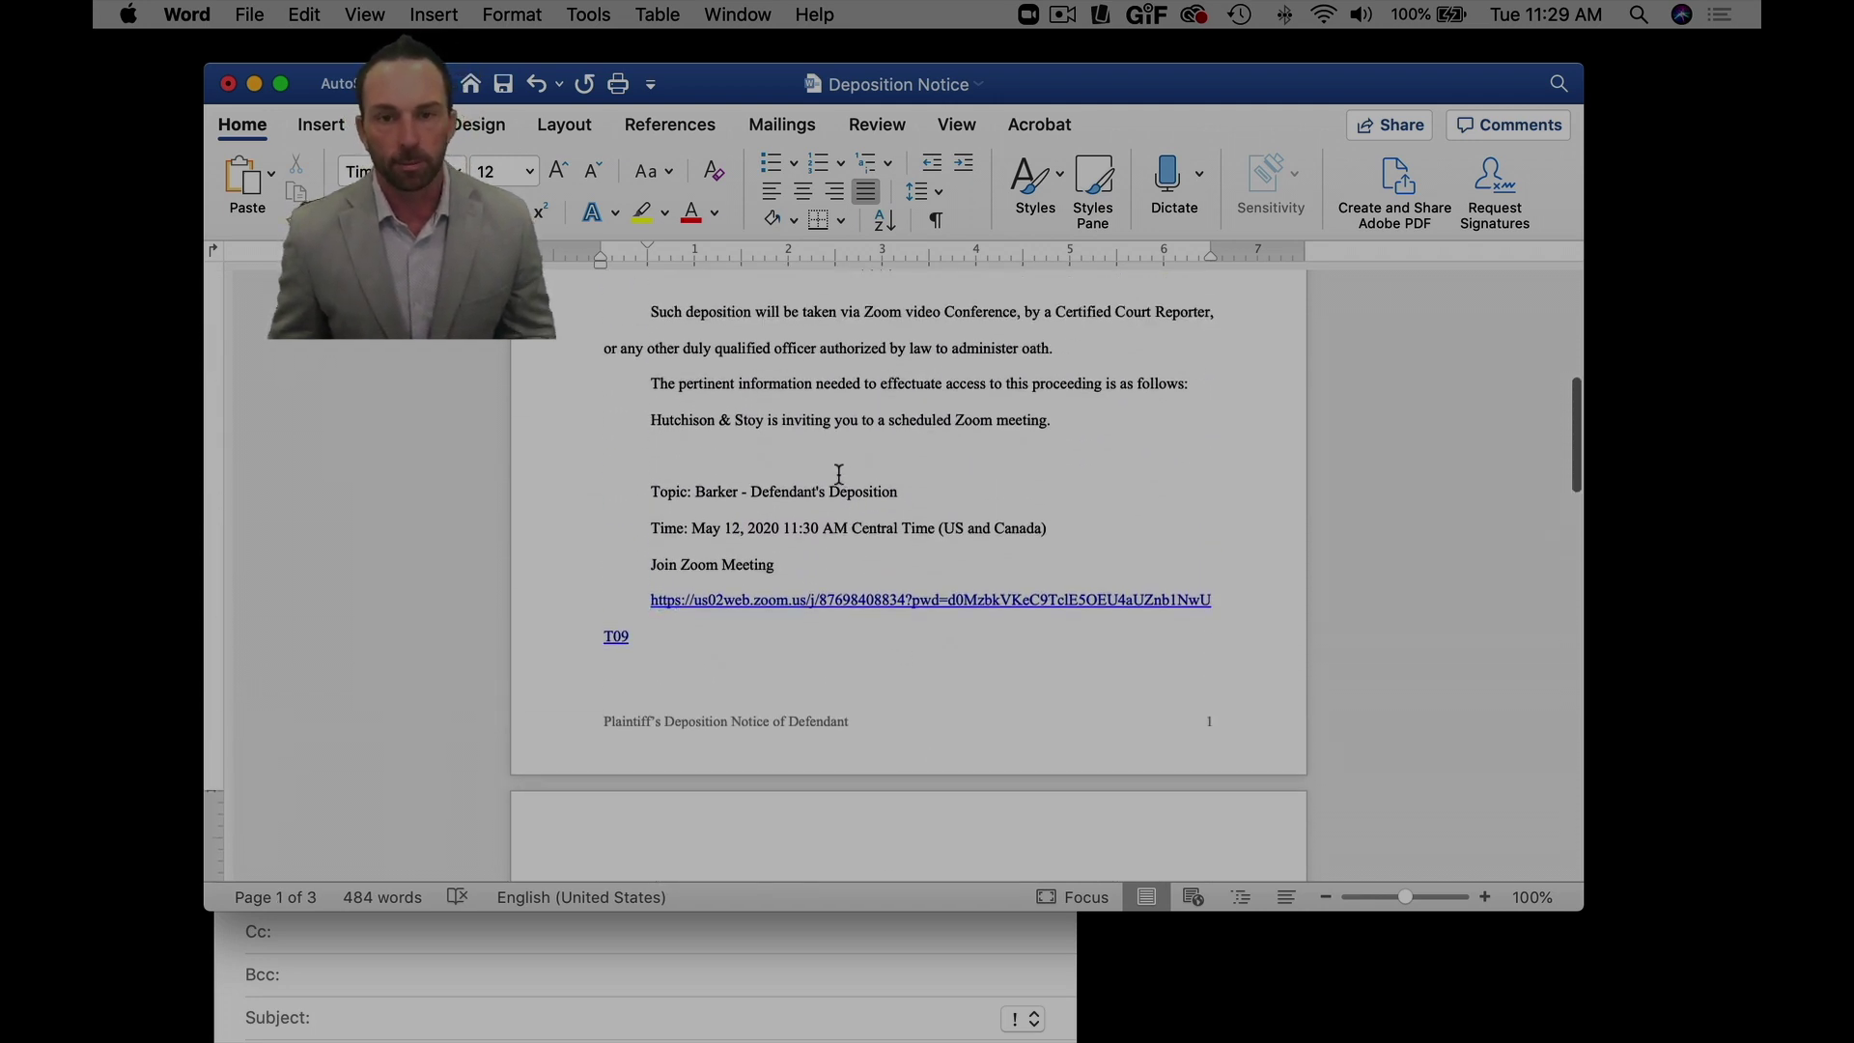
scroll(839, 474, down, 20)
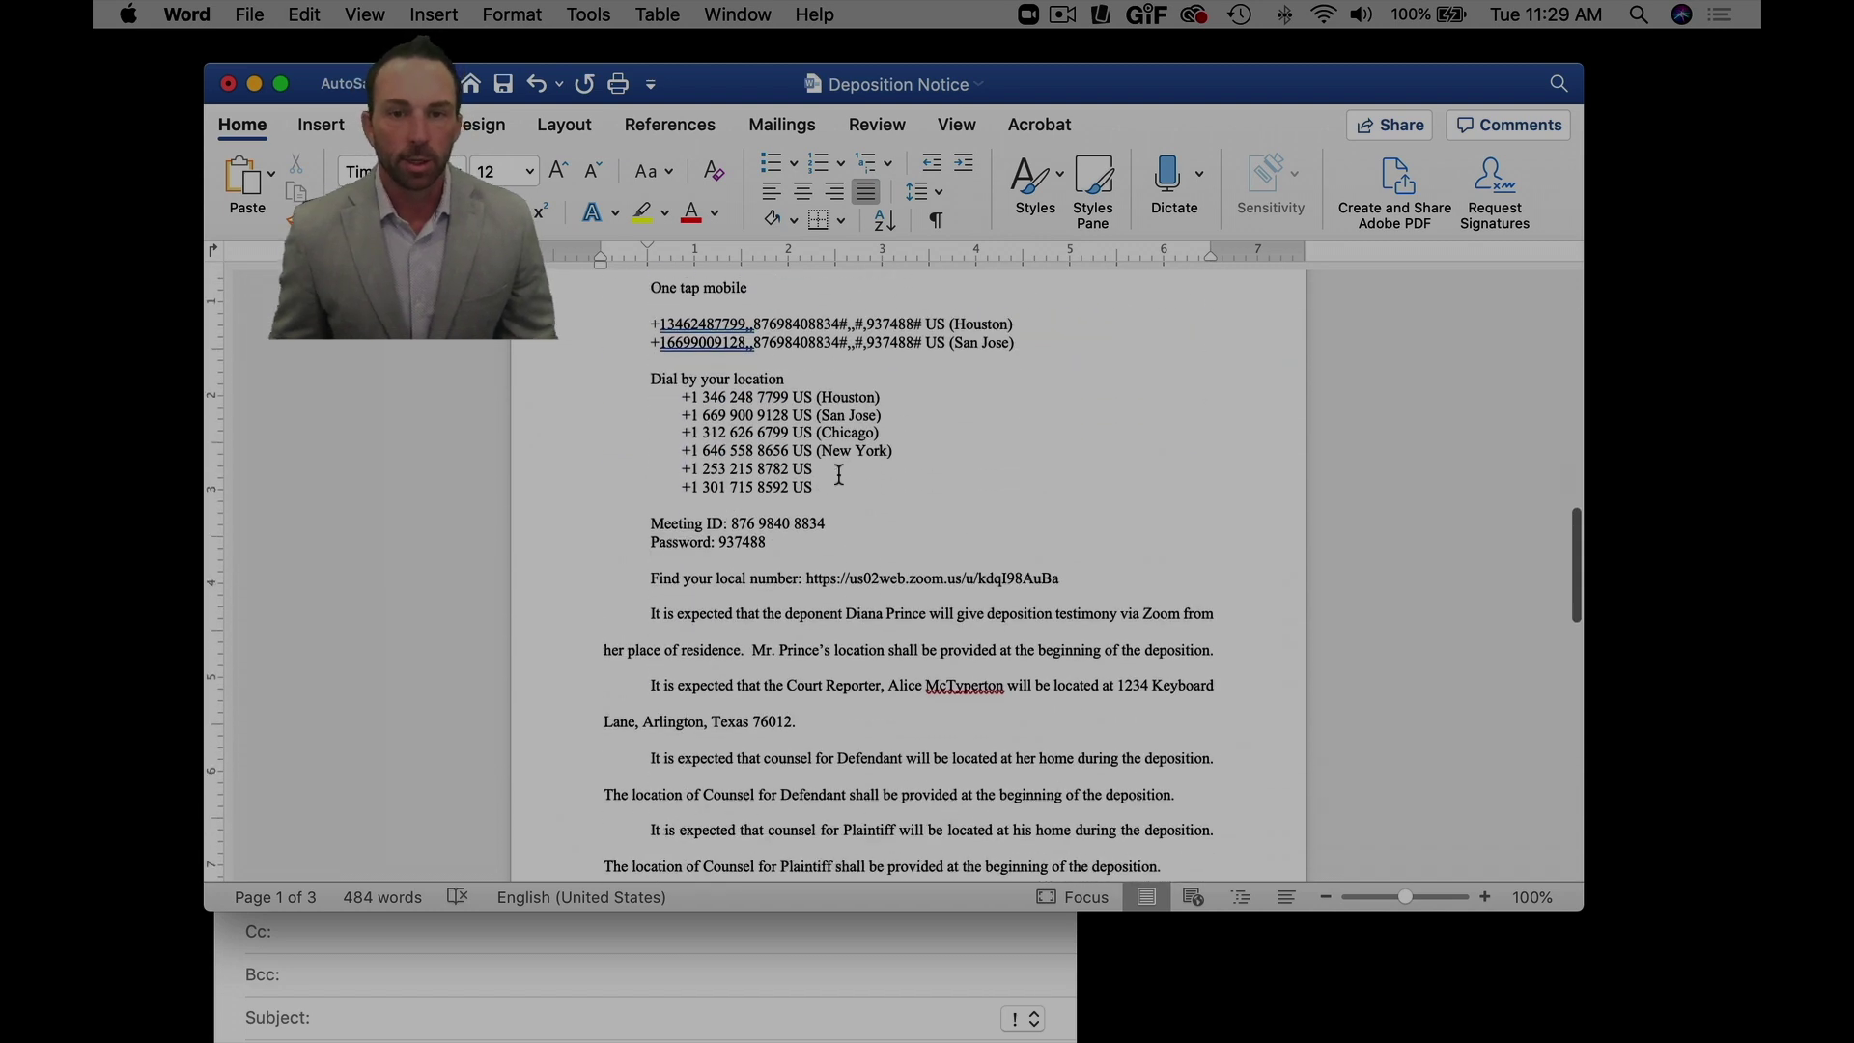
scroll(839, 474, down, 4)
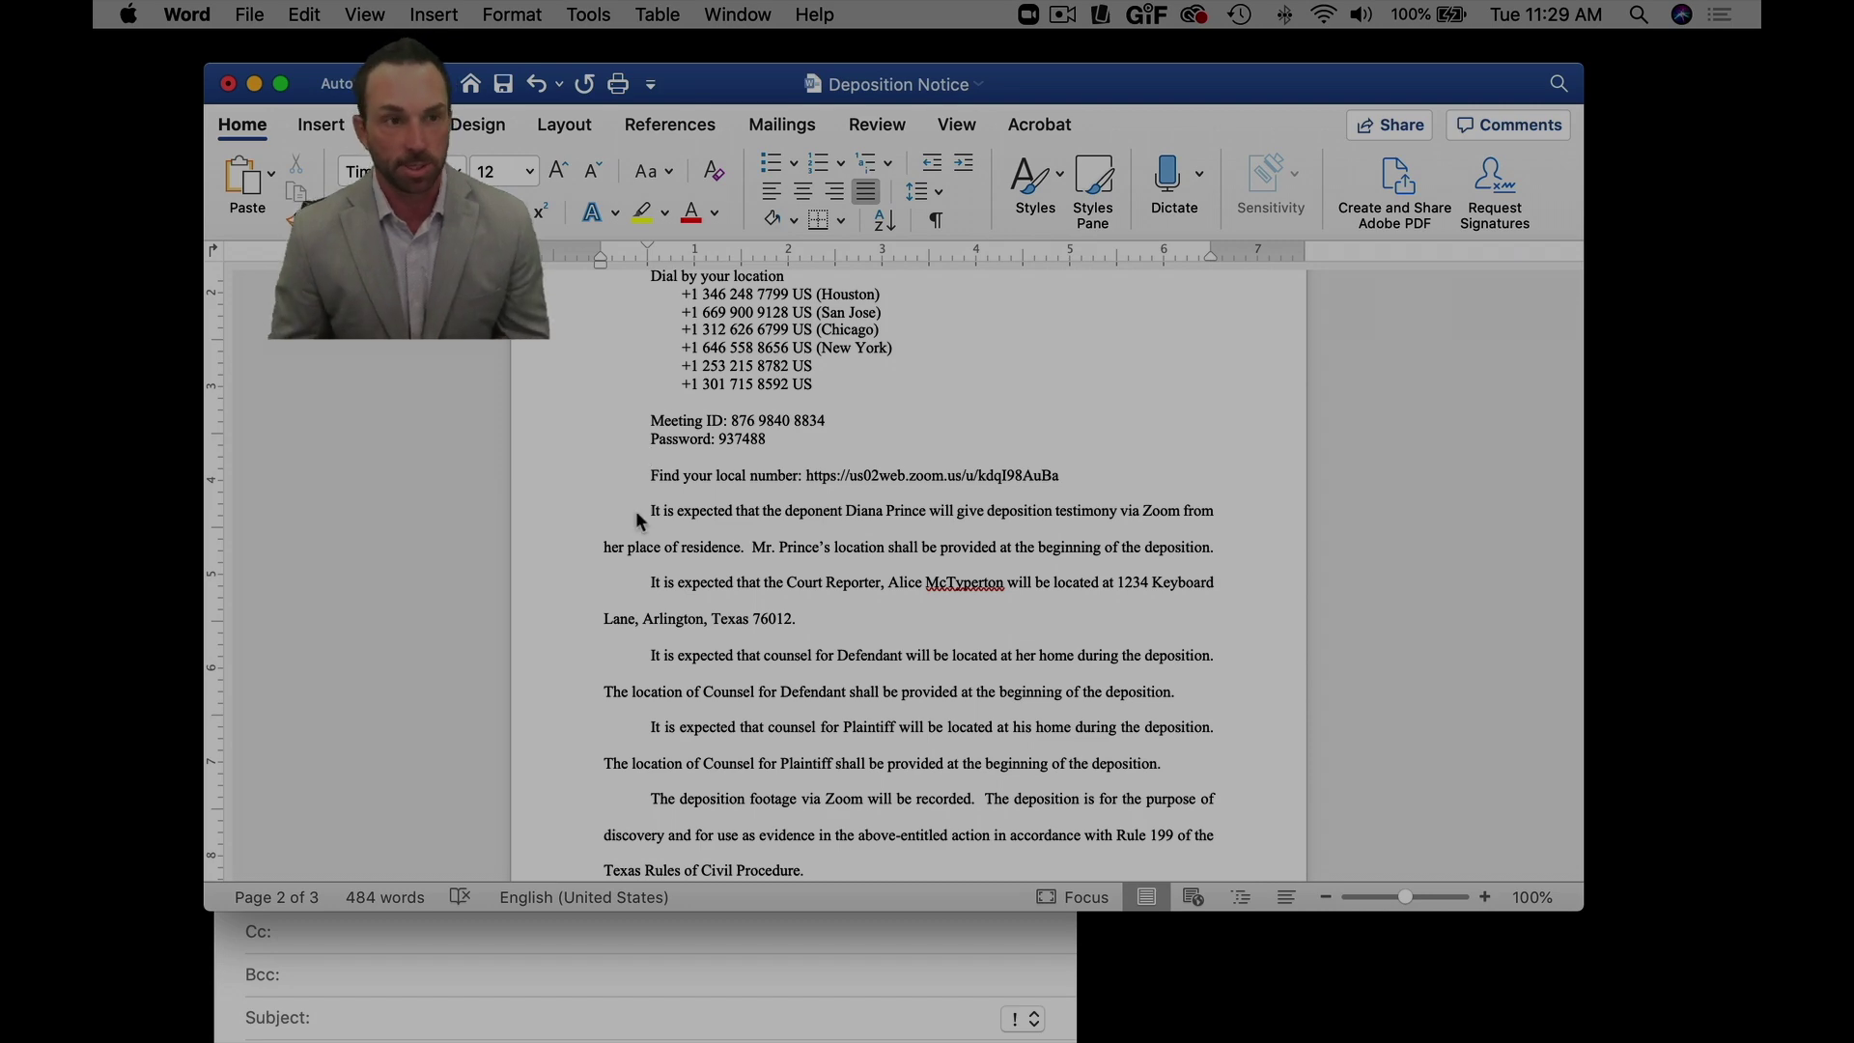
- Review the notice's paragraphs on participant locations and Zoom recording under Rule 199, then its signature block and Certificate of Service
drag(846, 510, 925, 509)
click(842, 583)
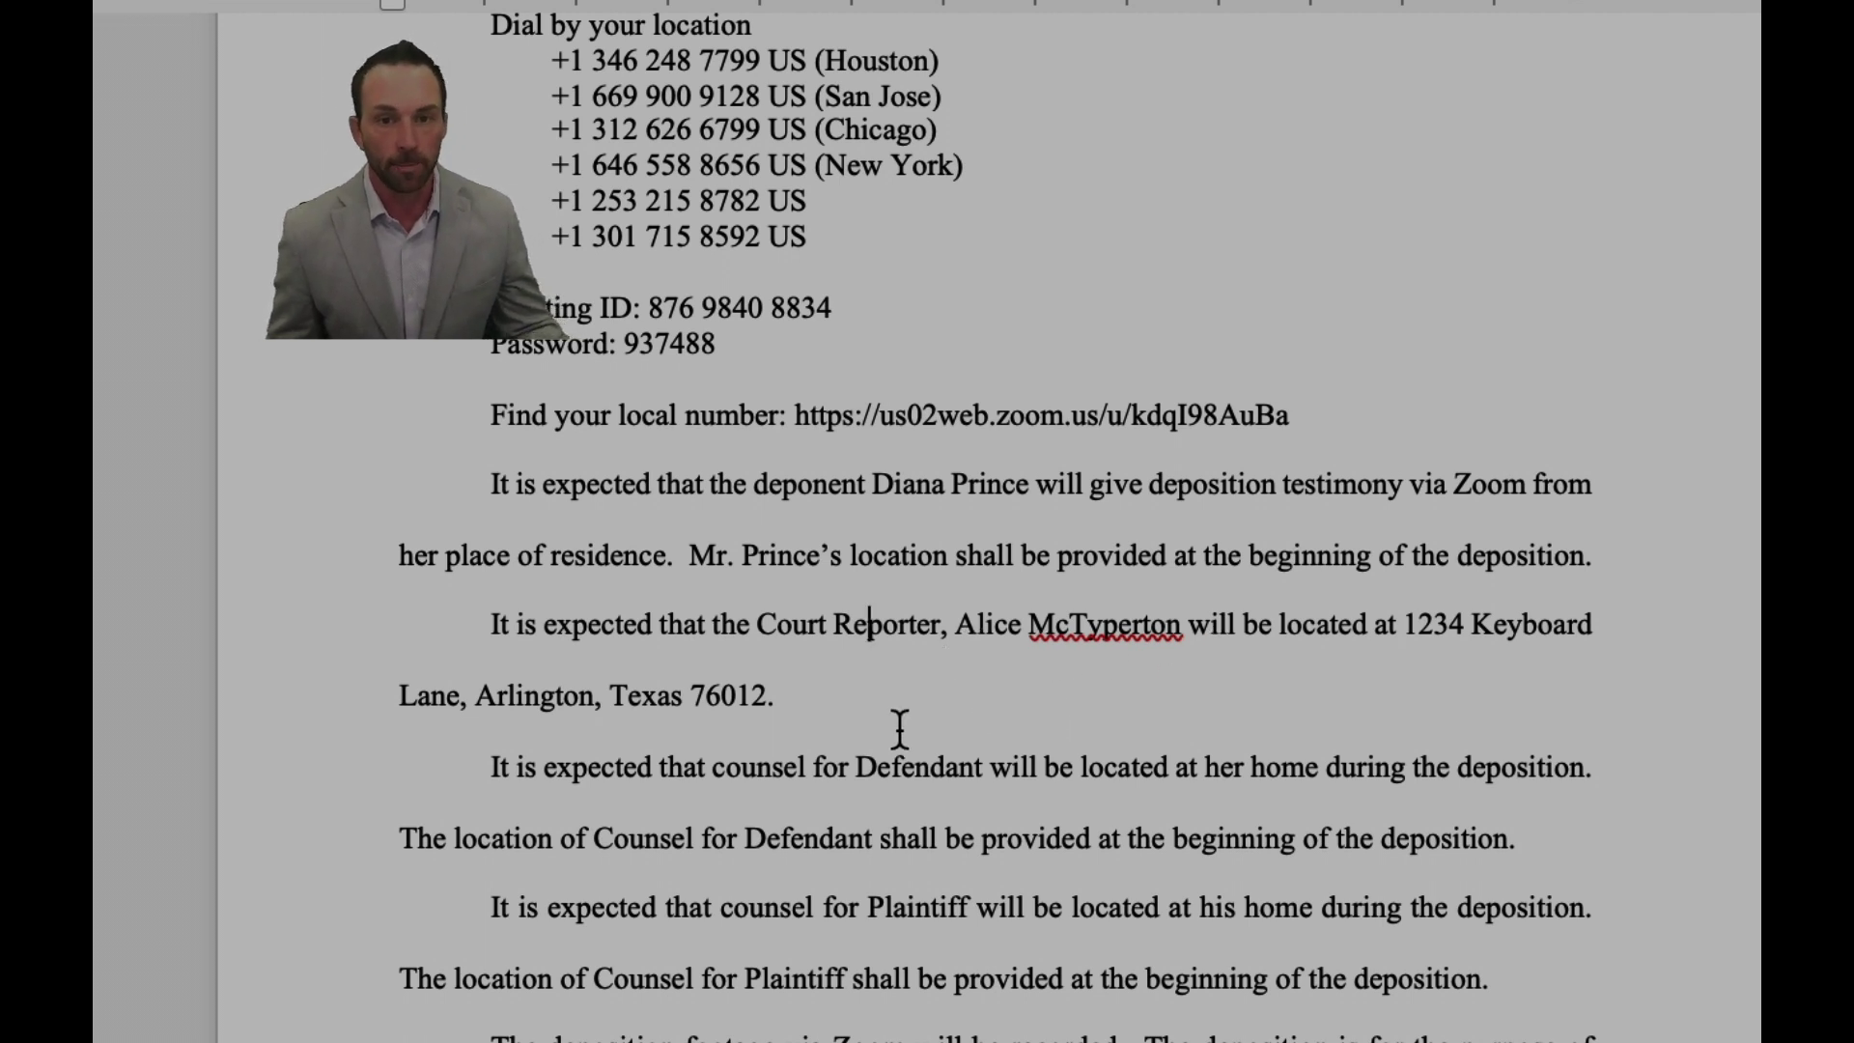
scroll(827, 712, down, 2)
scroll(824, 695, down, 2)
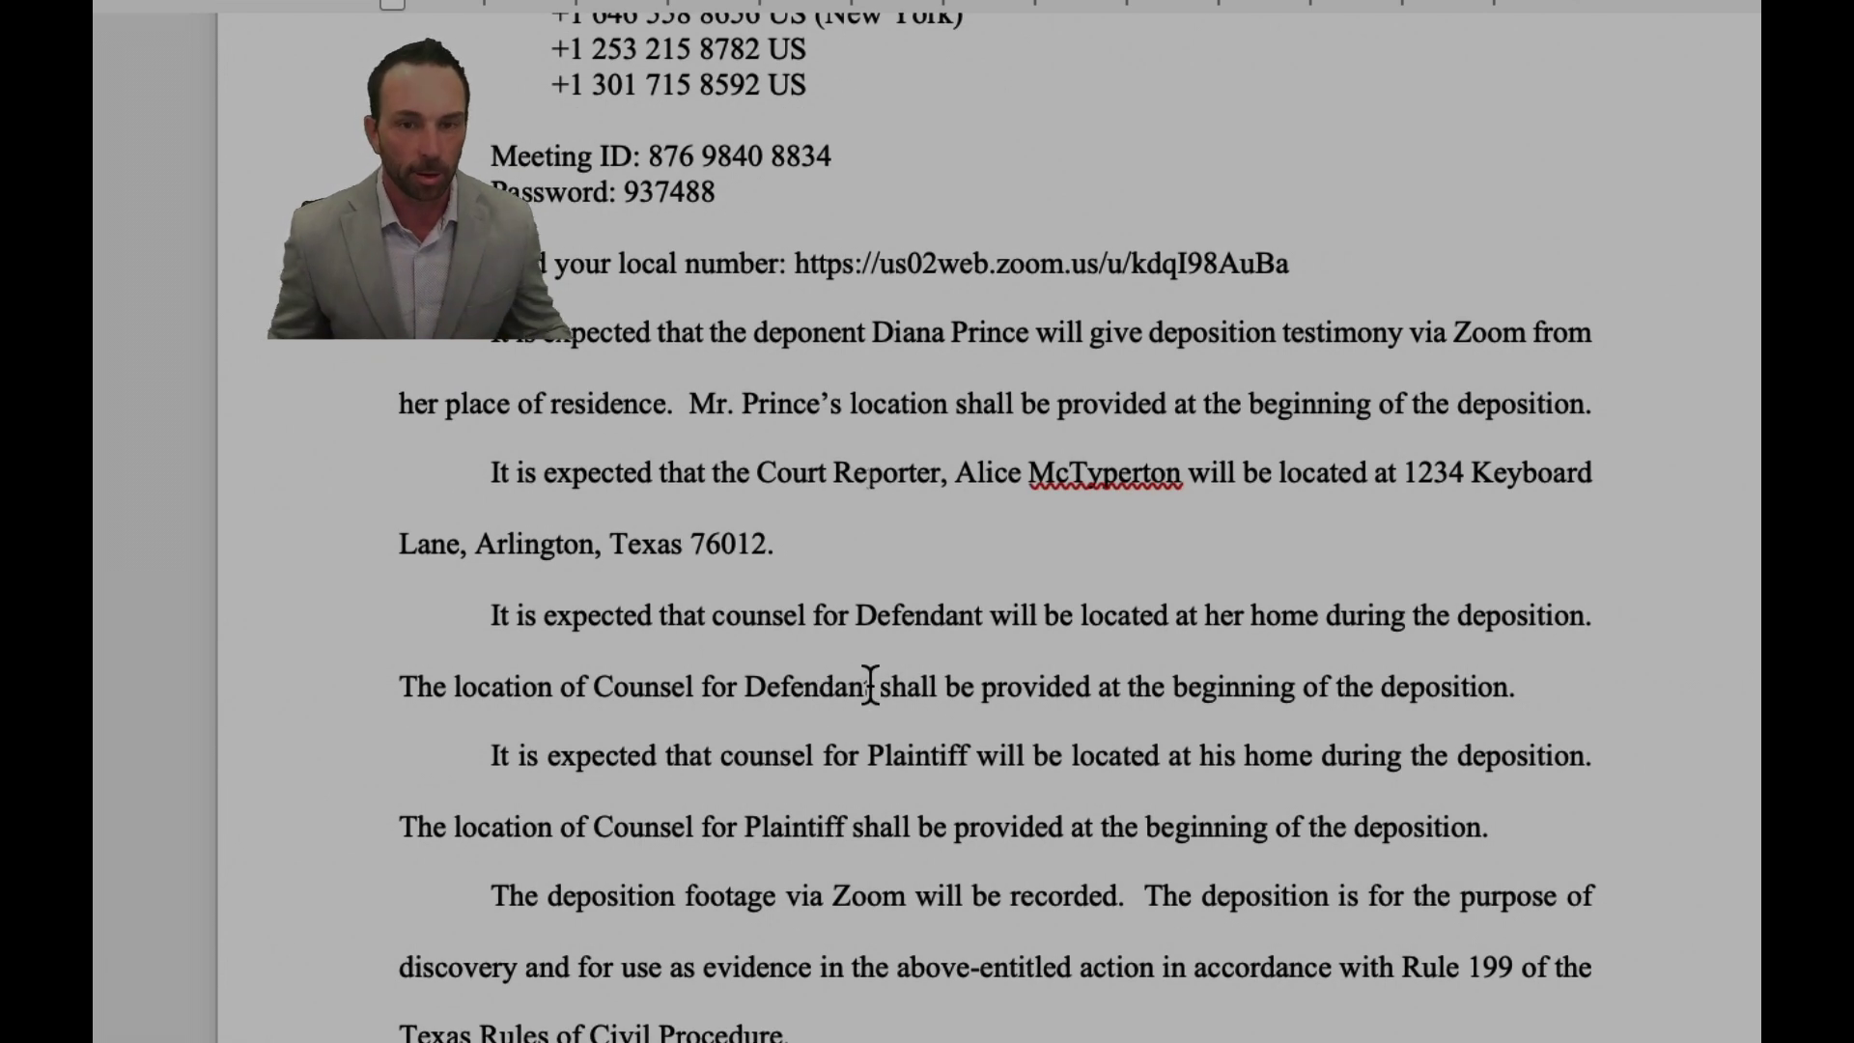
scroll(982, 653, down, 1)
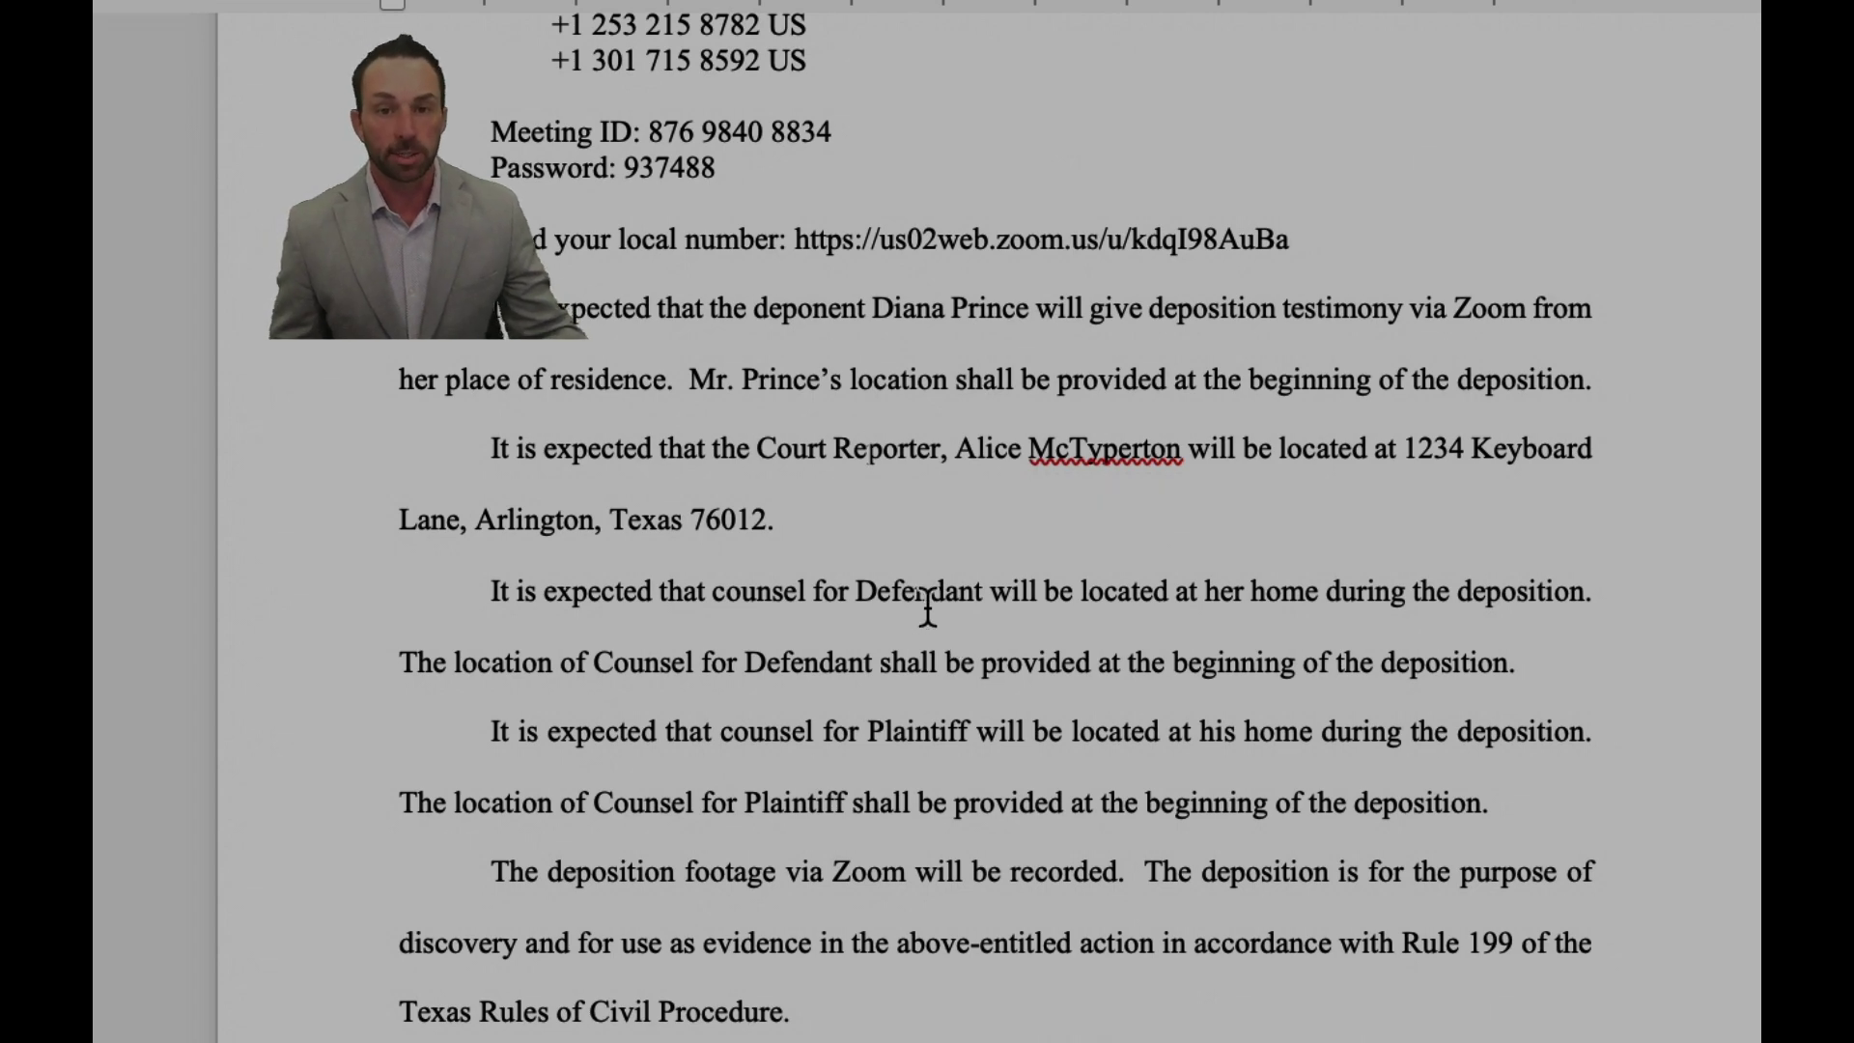
scroll(920, 609, down, 2)
scroll(919, 608, down, 2)
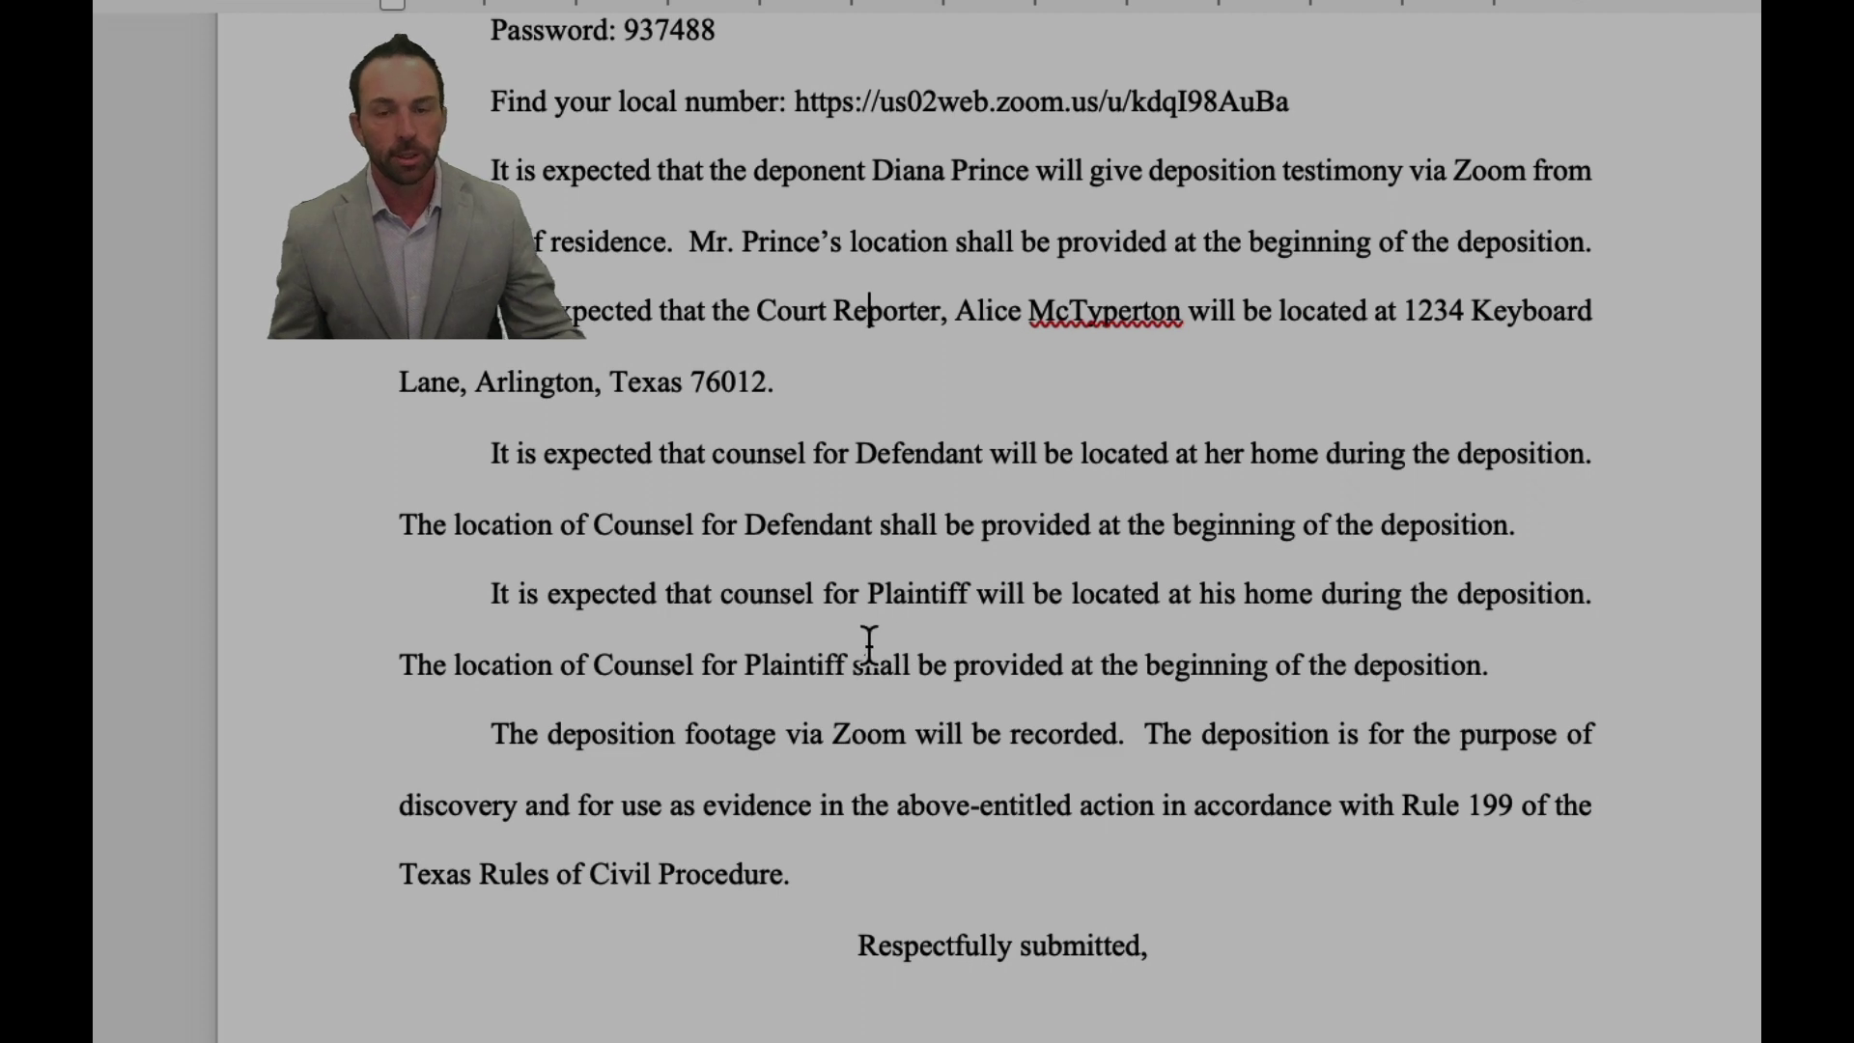
scroll(894, 643, down, 2)
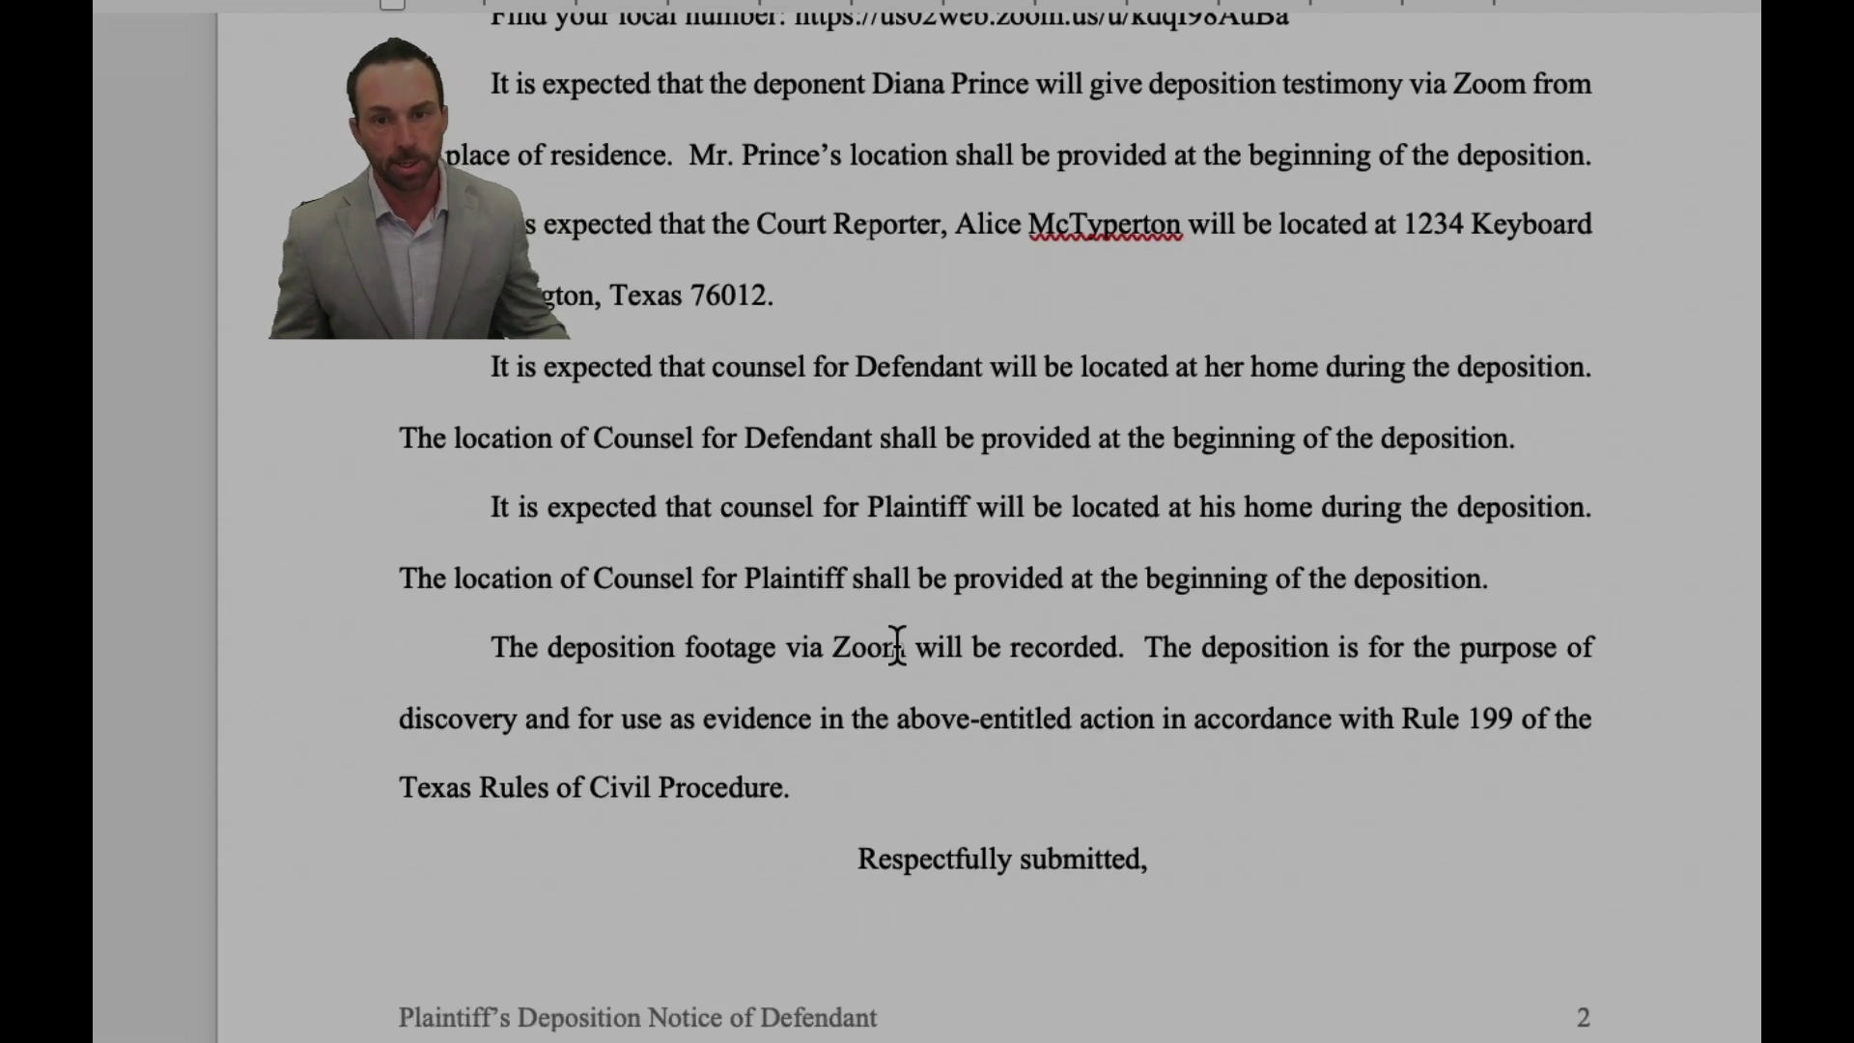
scroll(897, 645, down, 3)
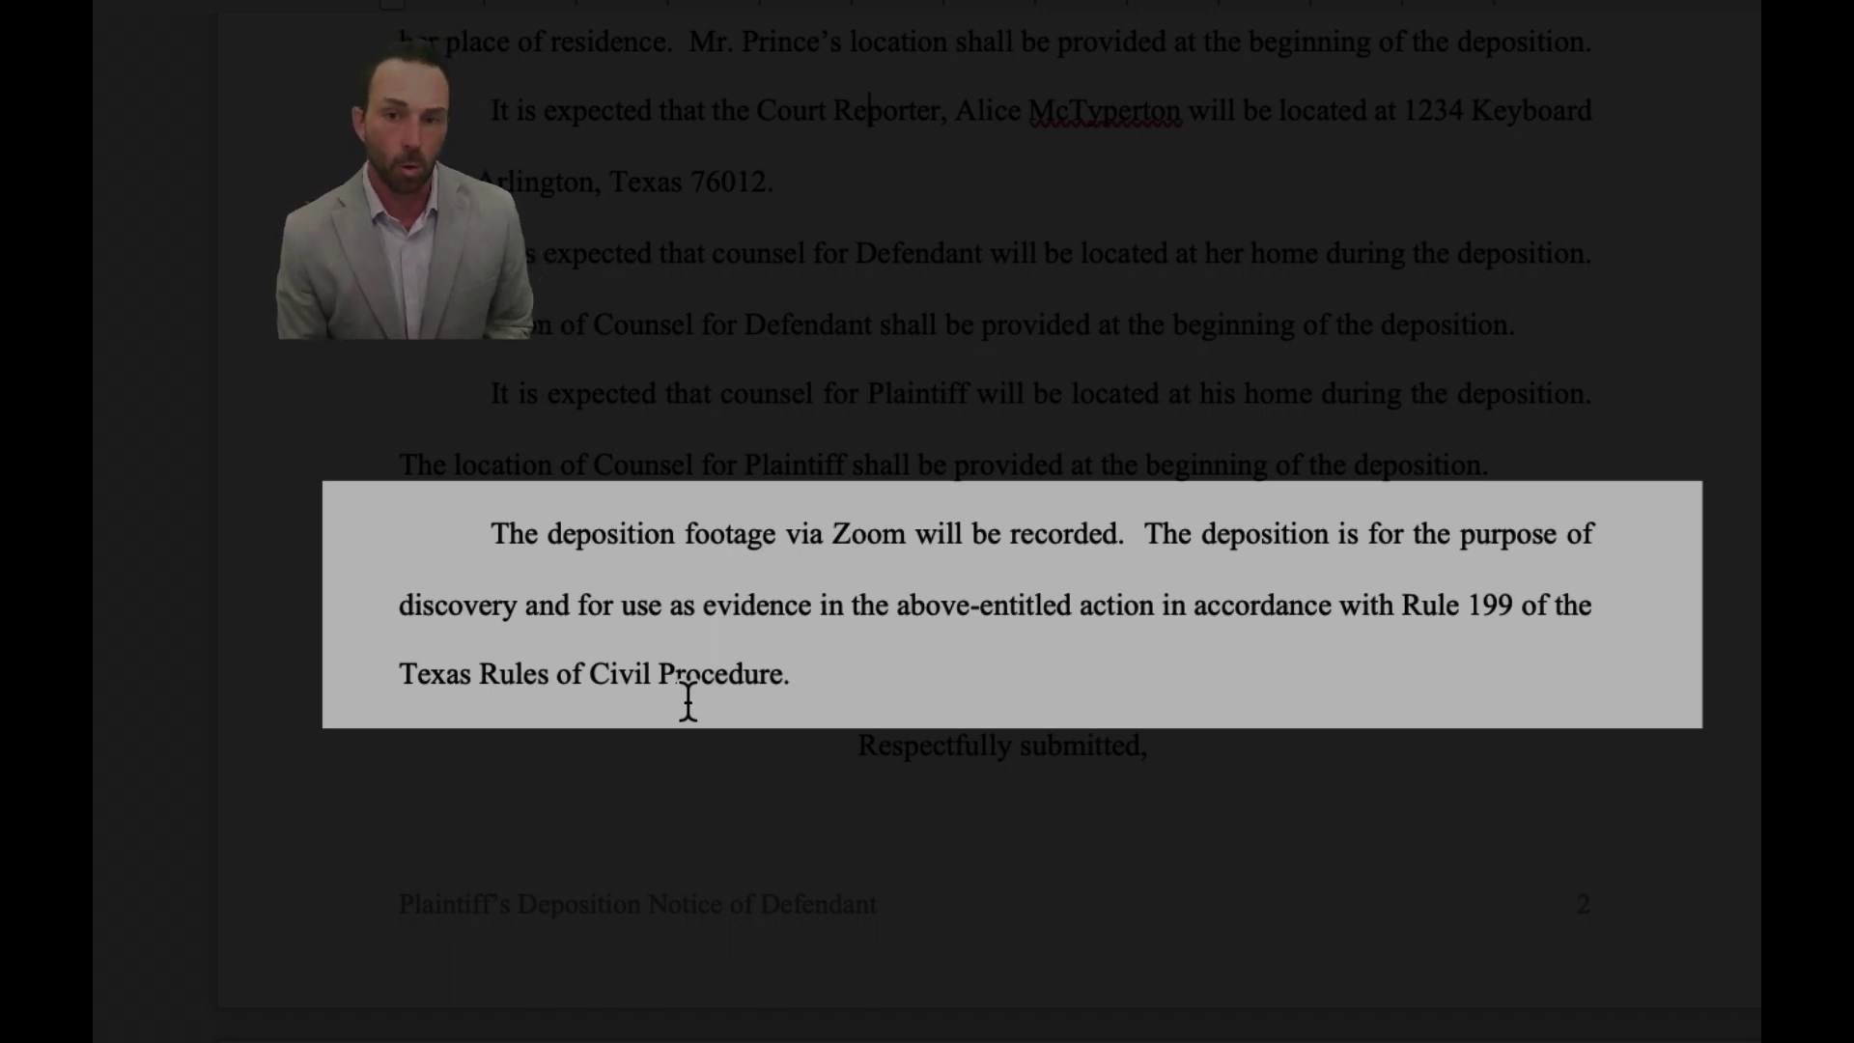
scroll(786, 663, down, 15)
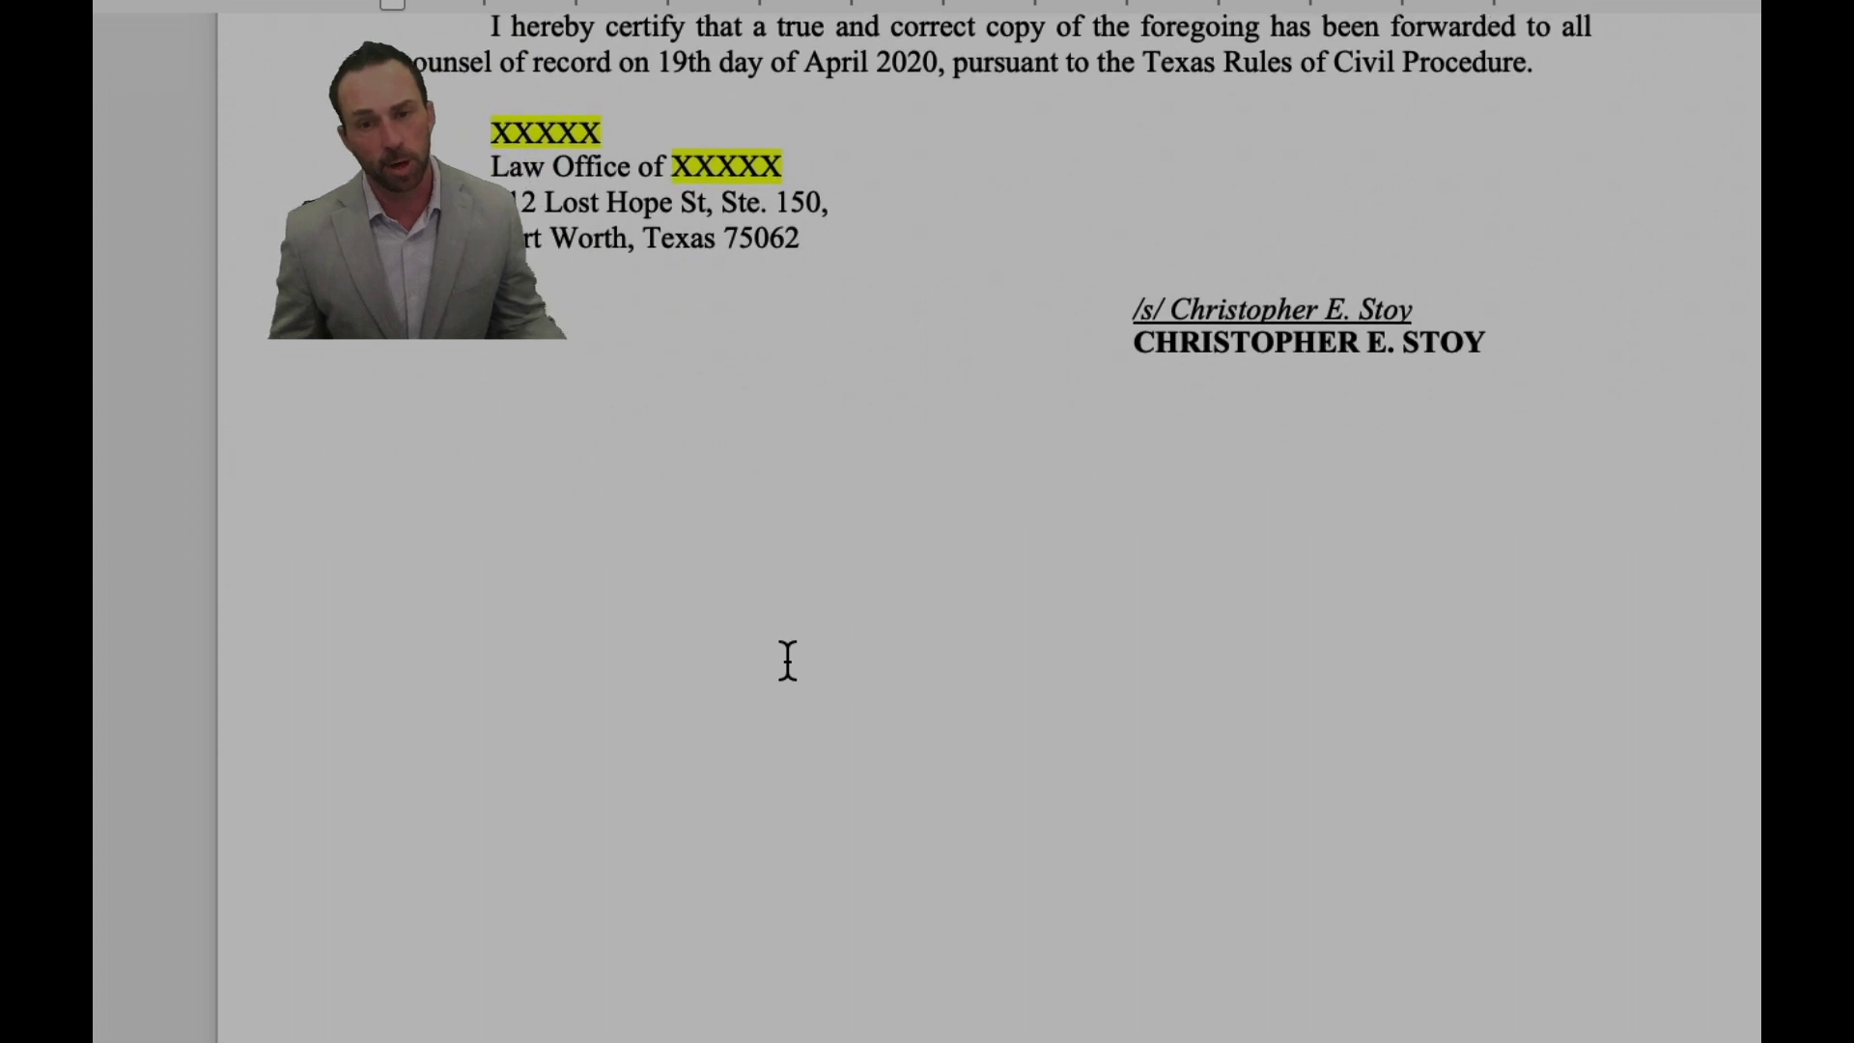
scroll(787, 661, up, 9)
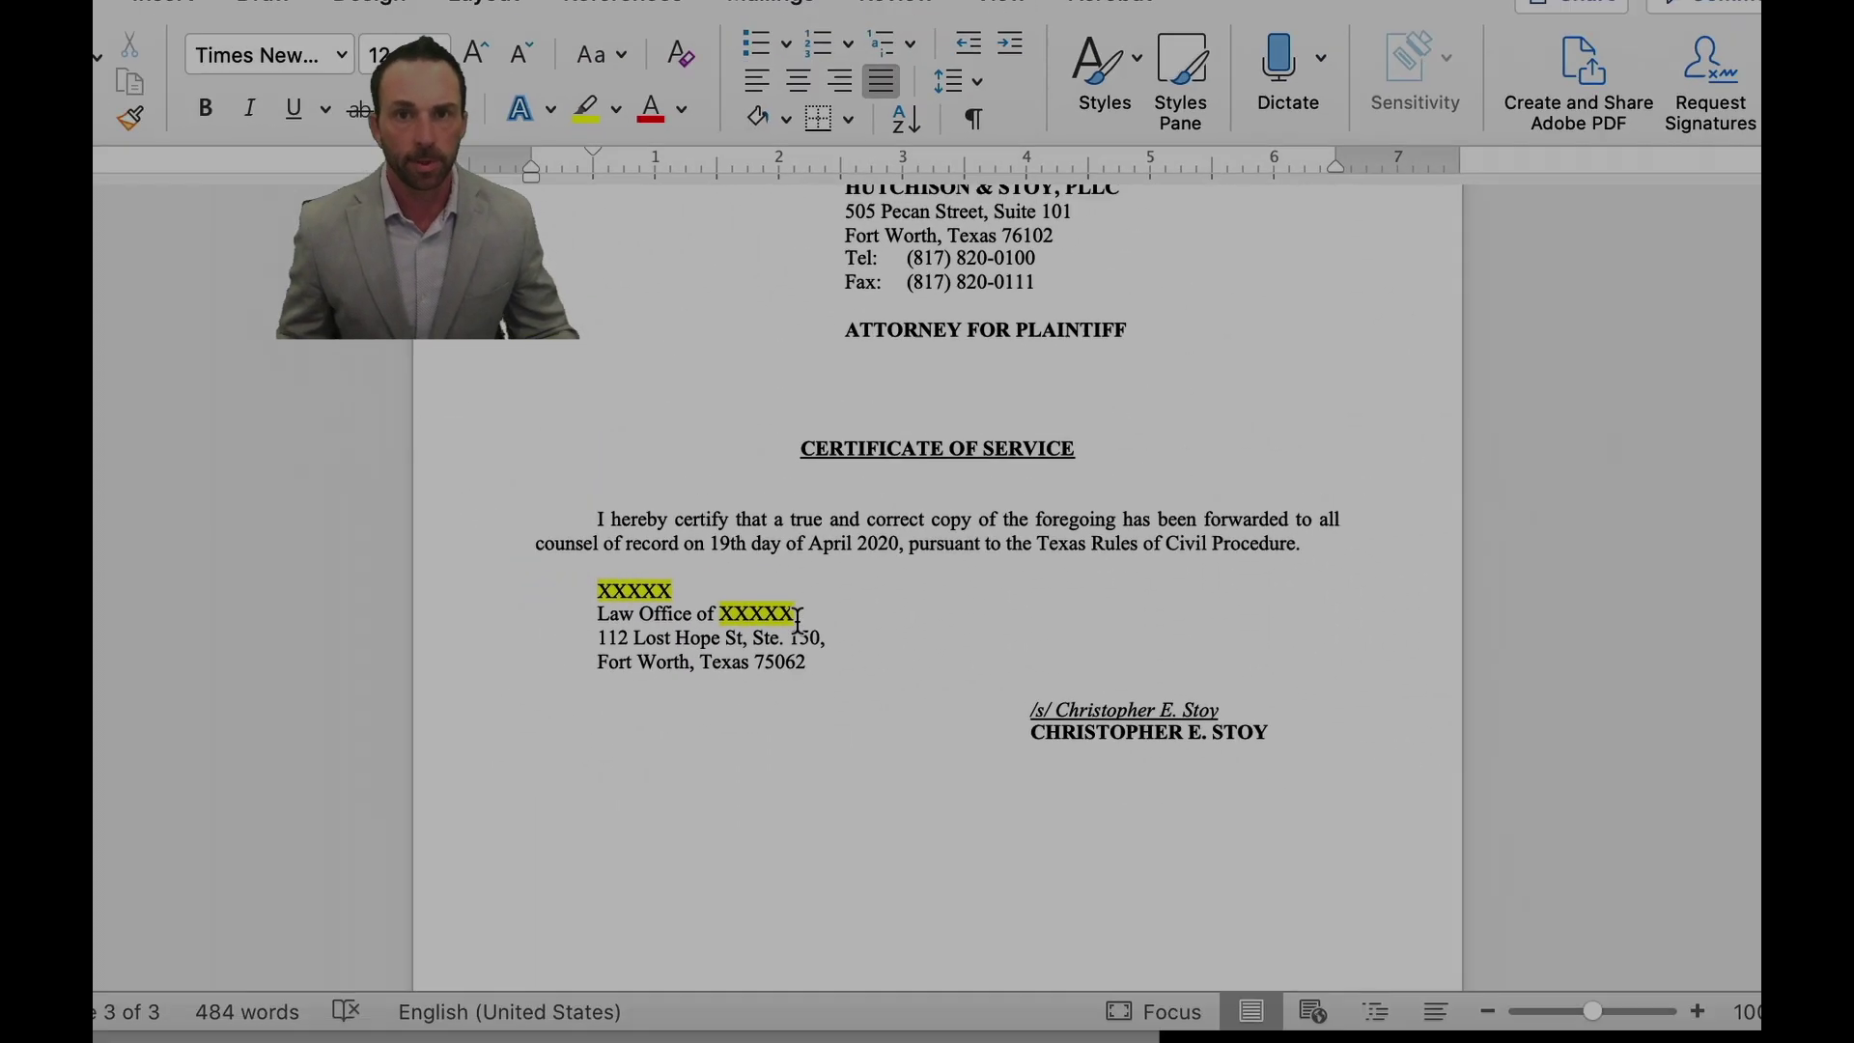
scroll(798, 623, up, 2)
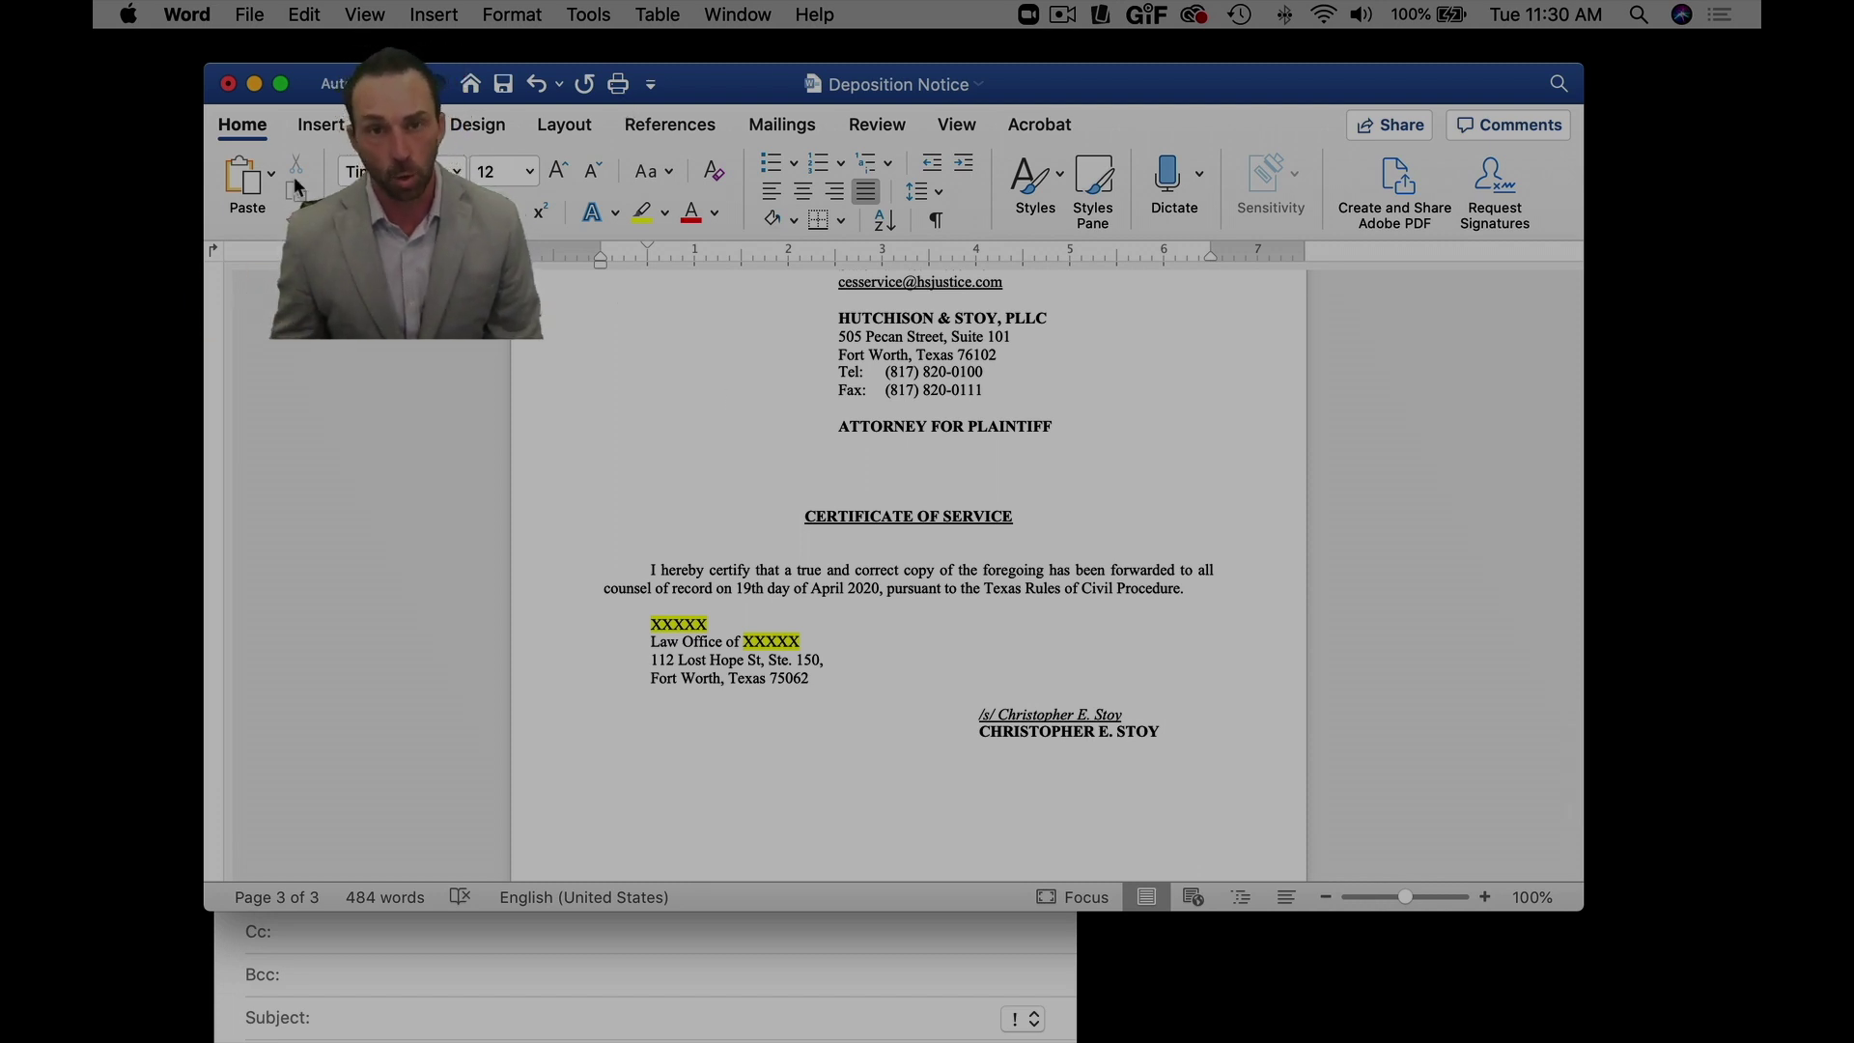
- Minimize the Deposition Notice, switch to the draft email in Mail and review the Zoom invitation and signature in its body
click(254, 84)
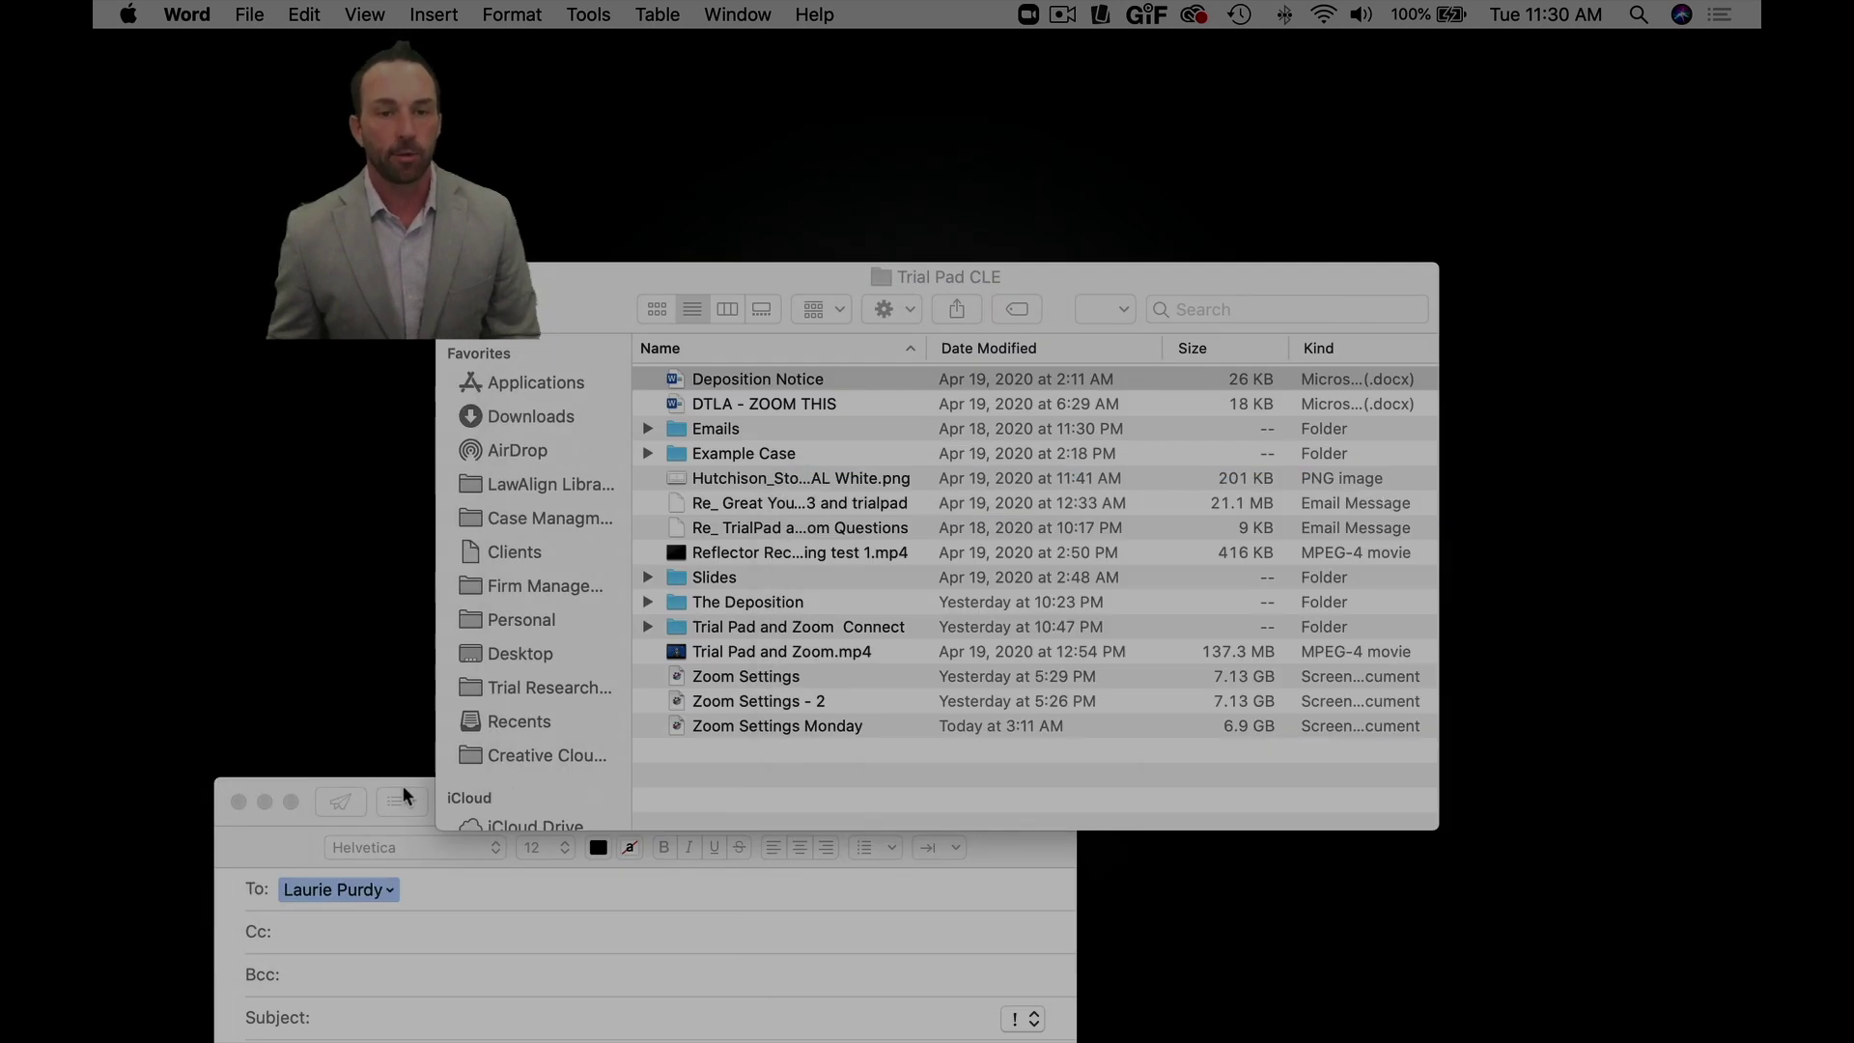
click(896, 899)
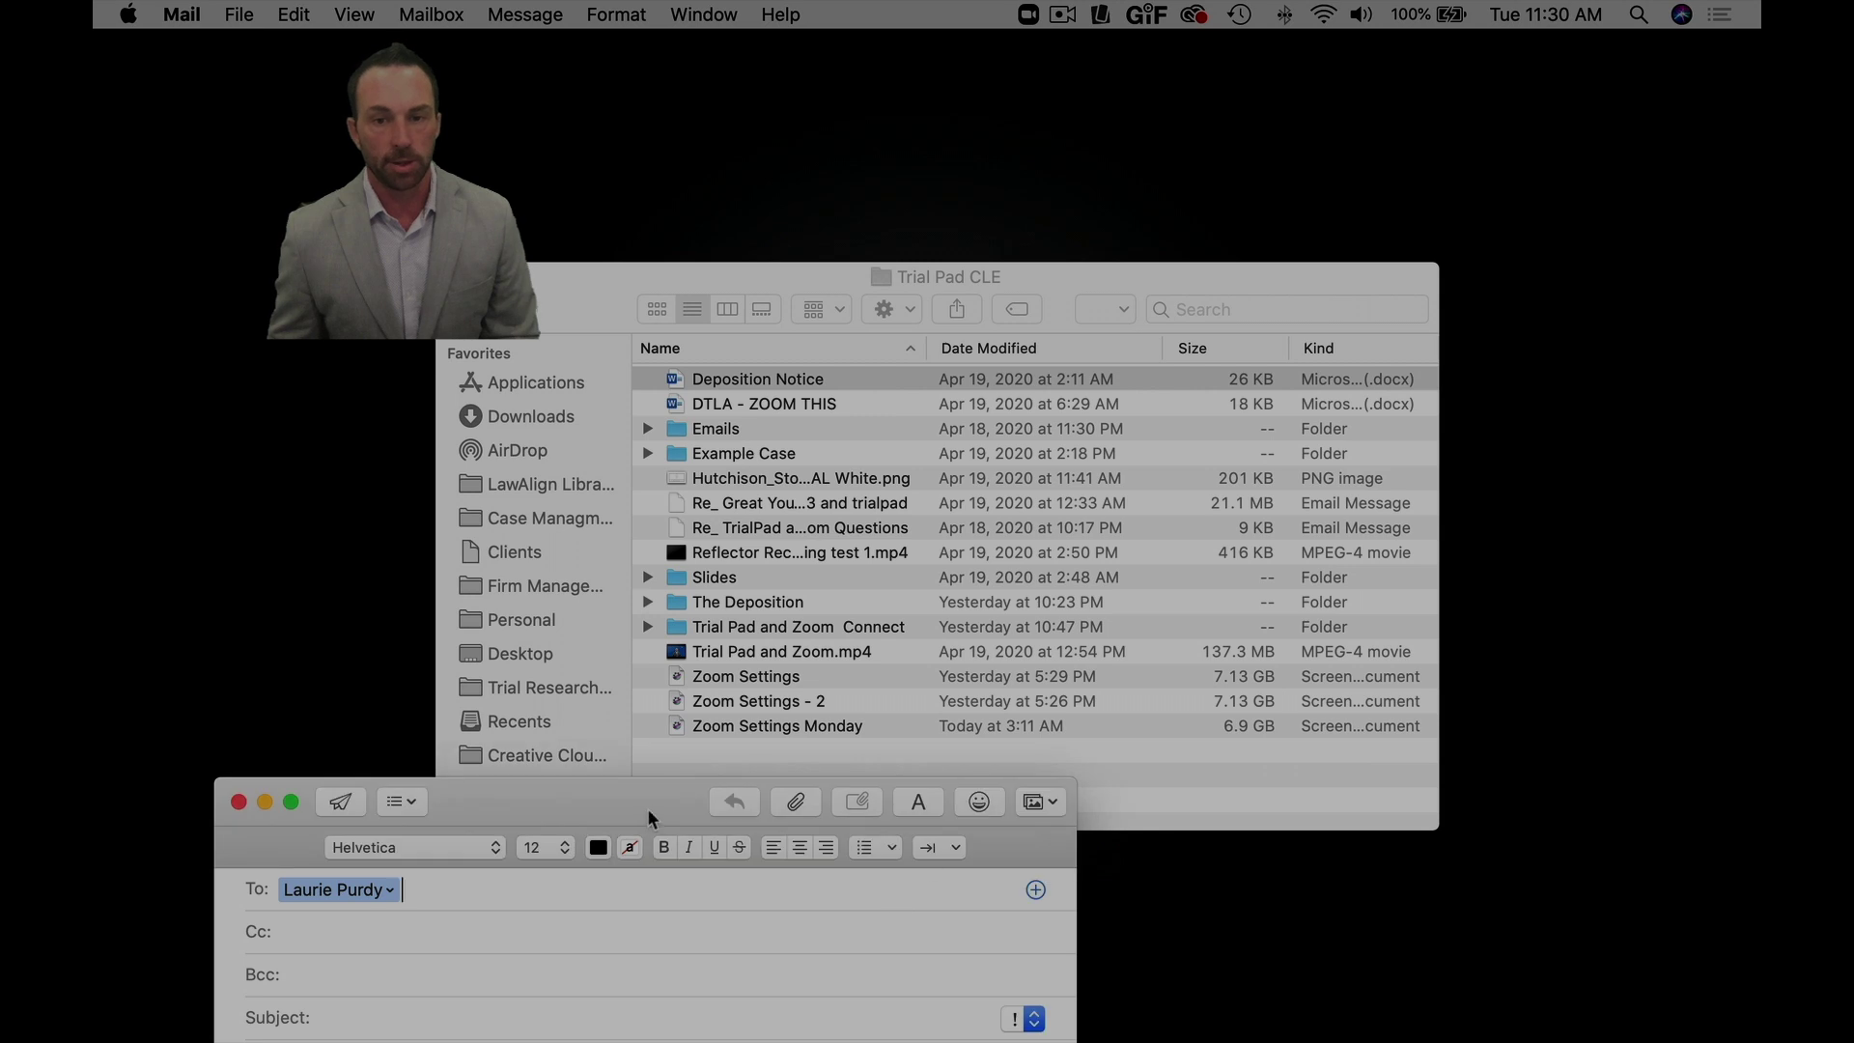
mouse_move(643, 810)
mouse_down()
mouse_move(677, 450)
mouse_move(744, 202)
mouse_up()
scroll(692, 736, down, 5)
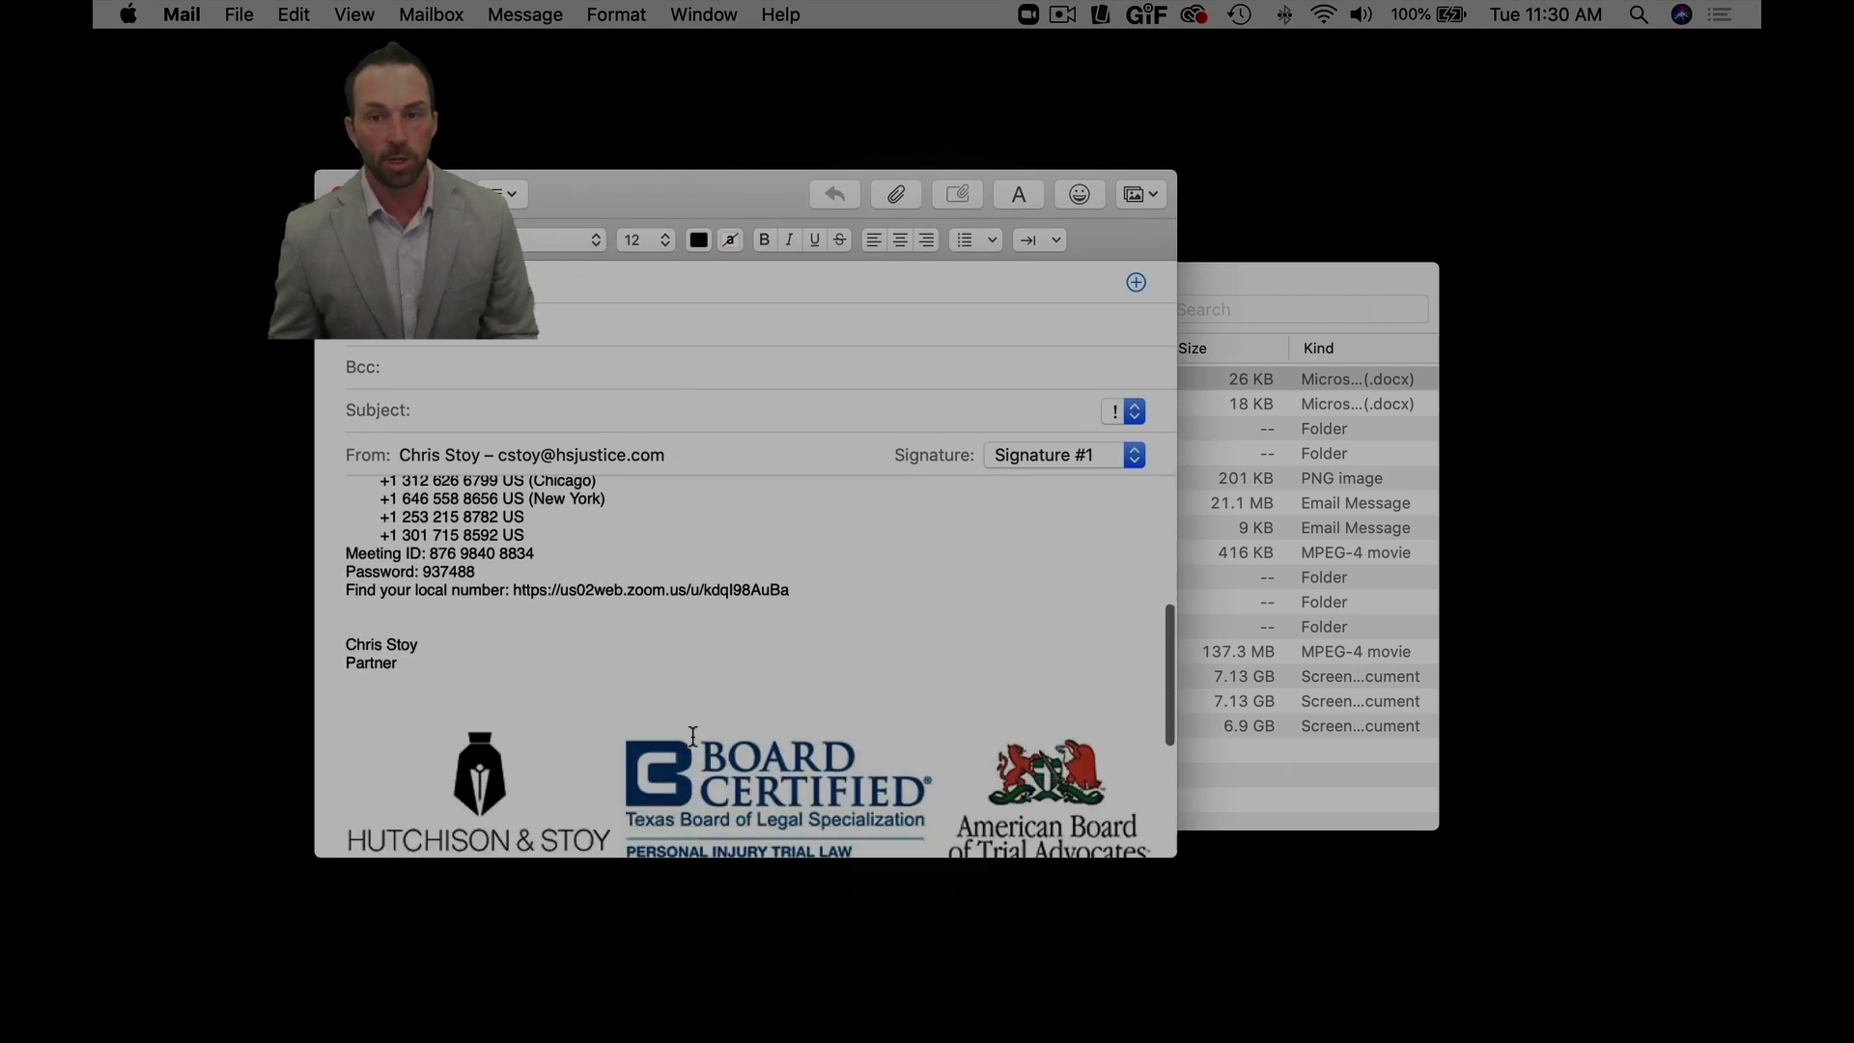
scroll(692, 736, down, 5)
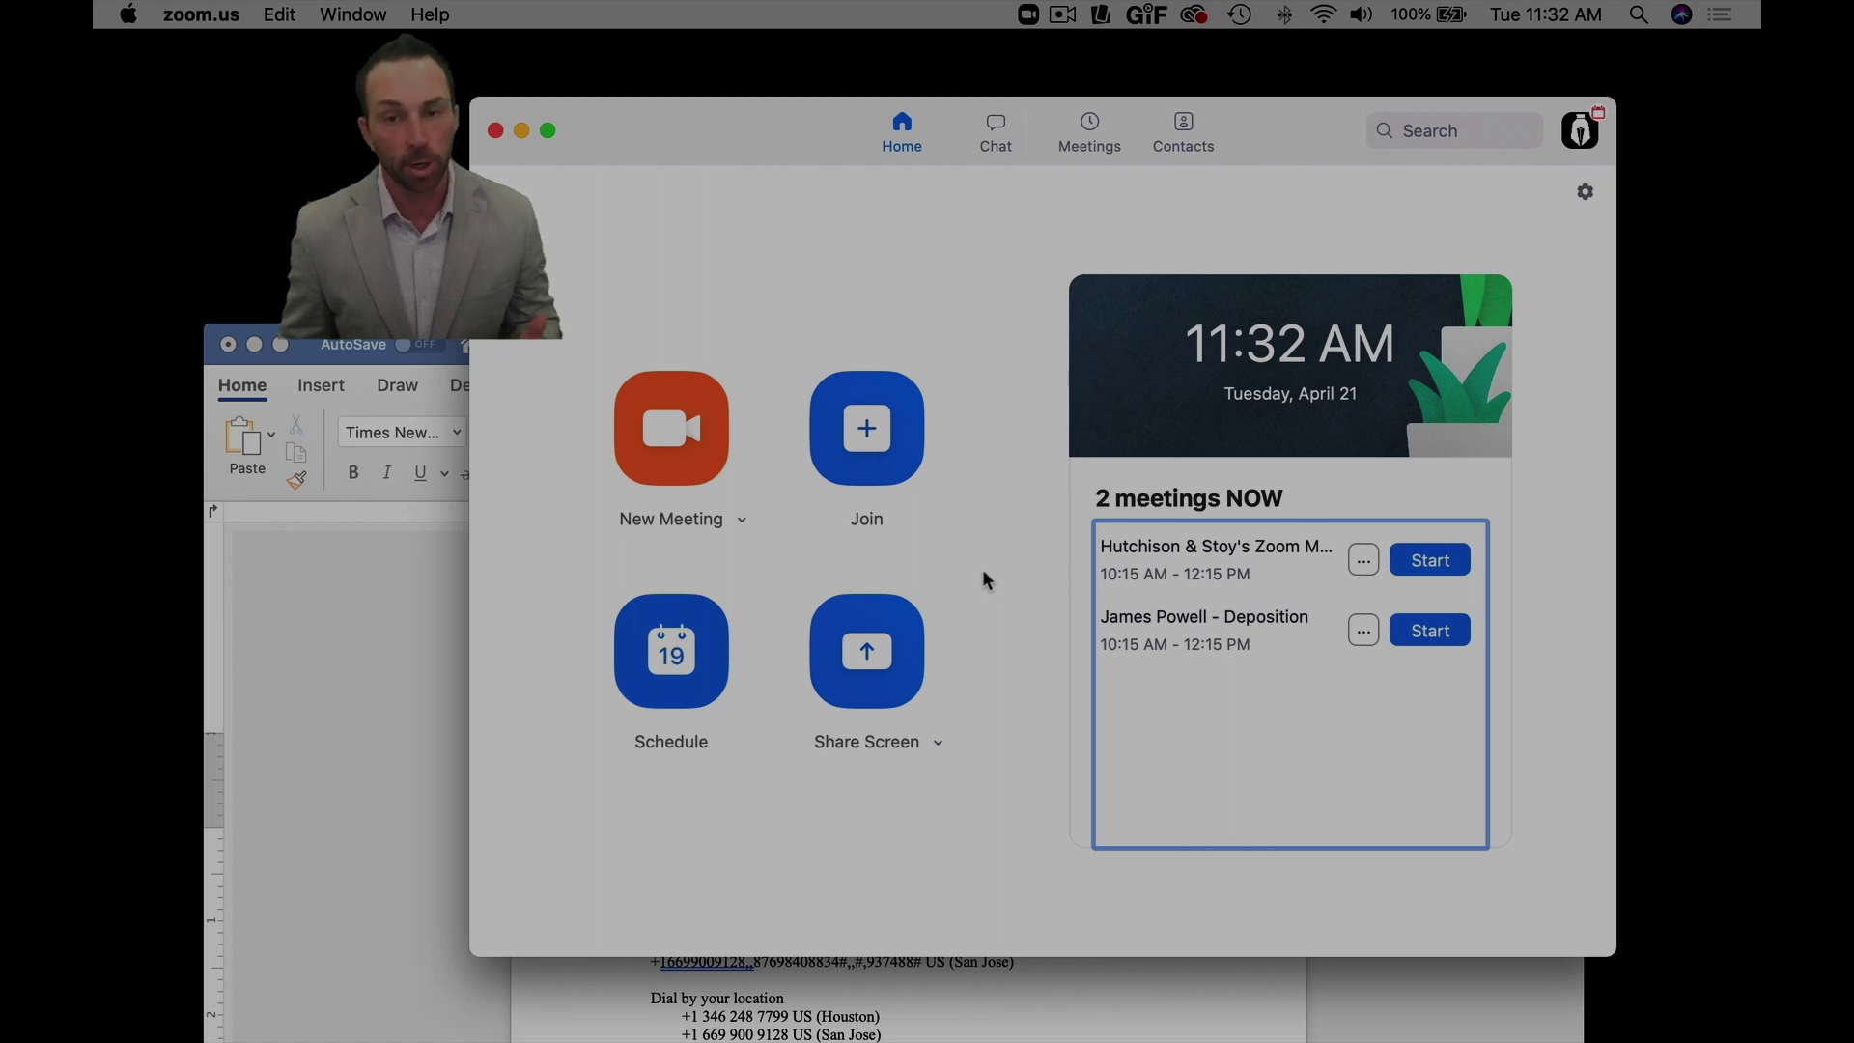
- Start joining a meeting in Zoom and fill in the meeting ID copied from the Deposition Notice
click(885, 474)
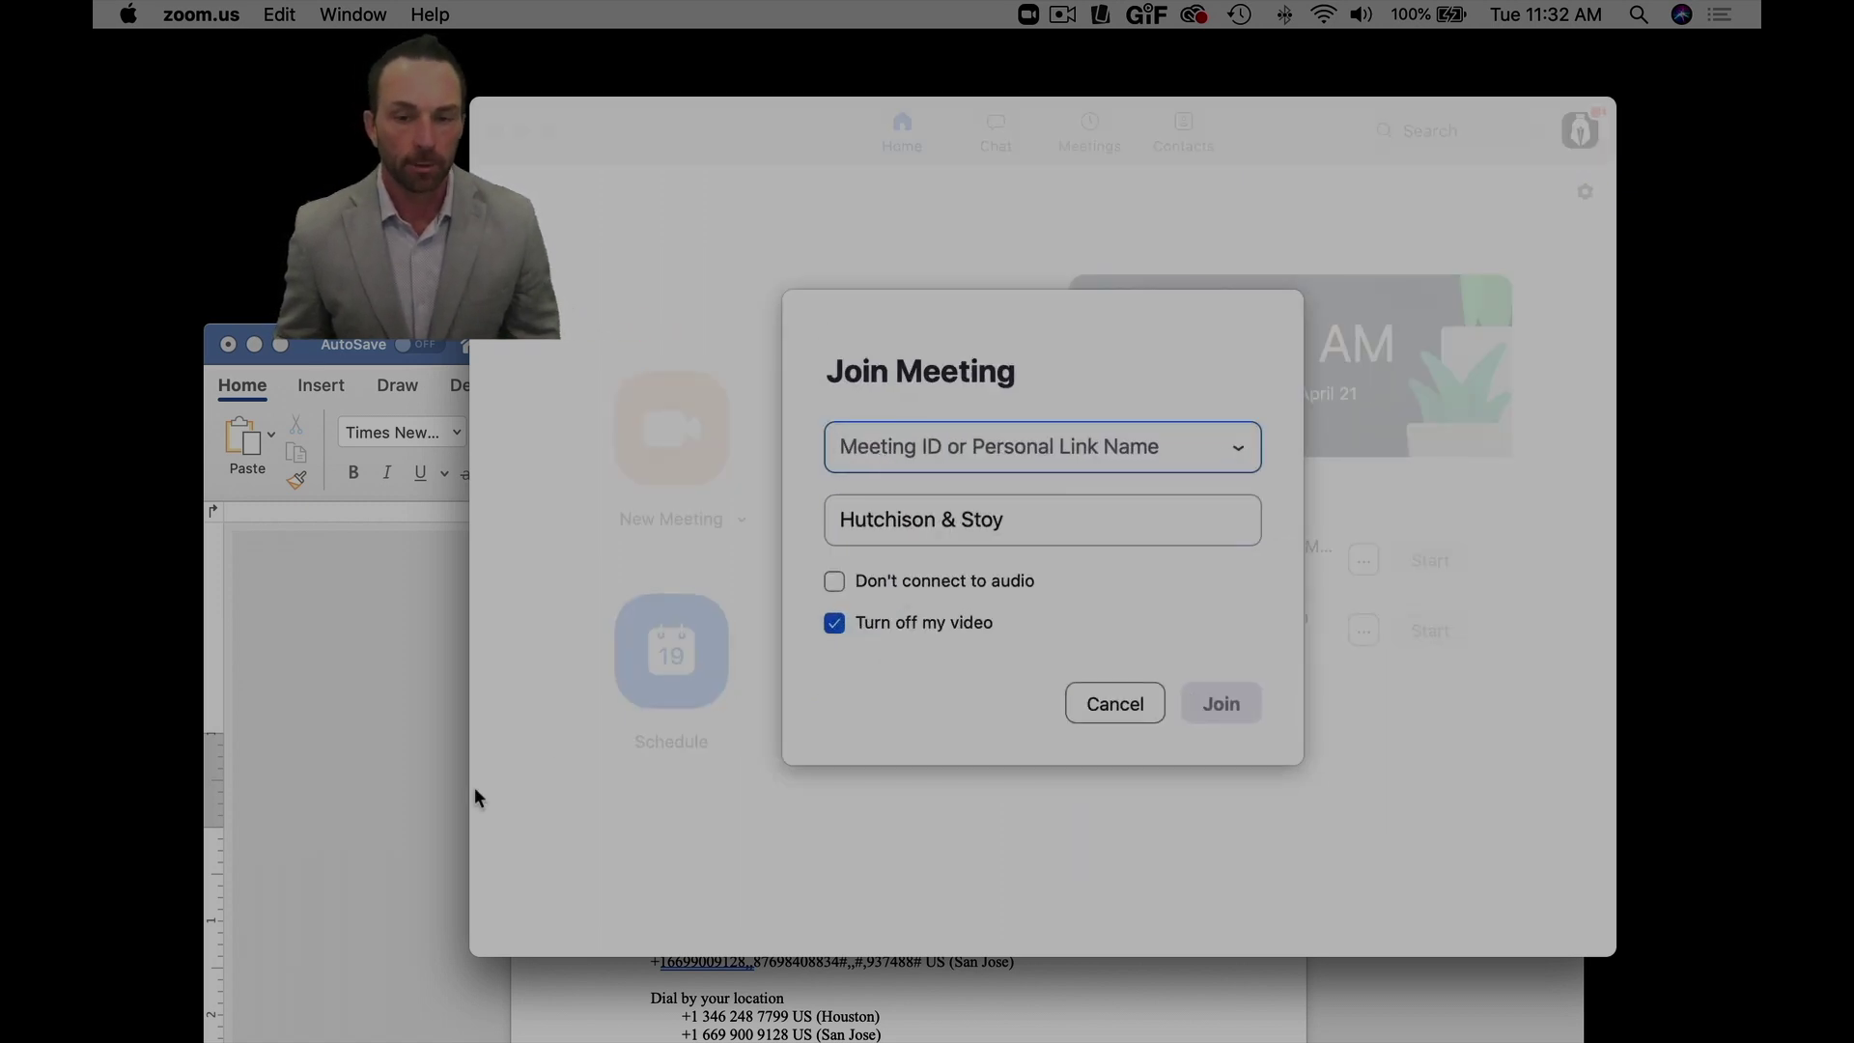
click(386, 787)
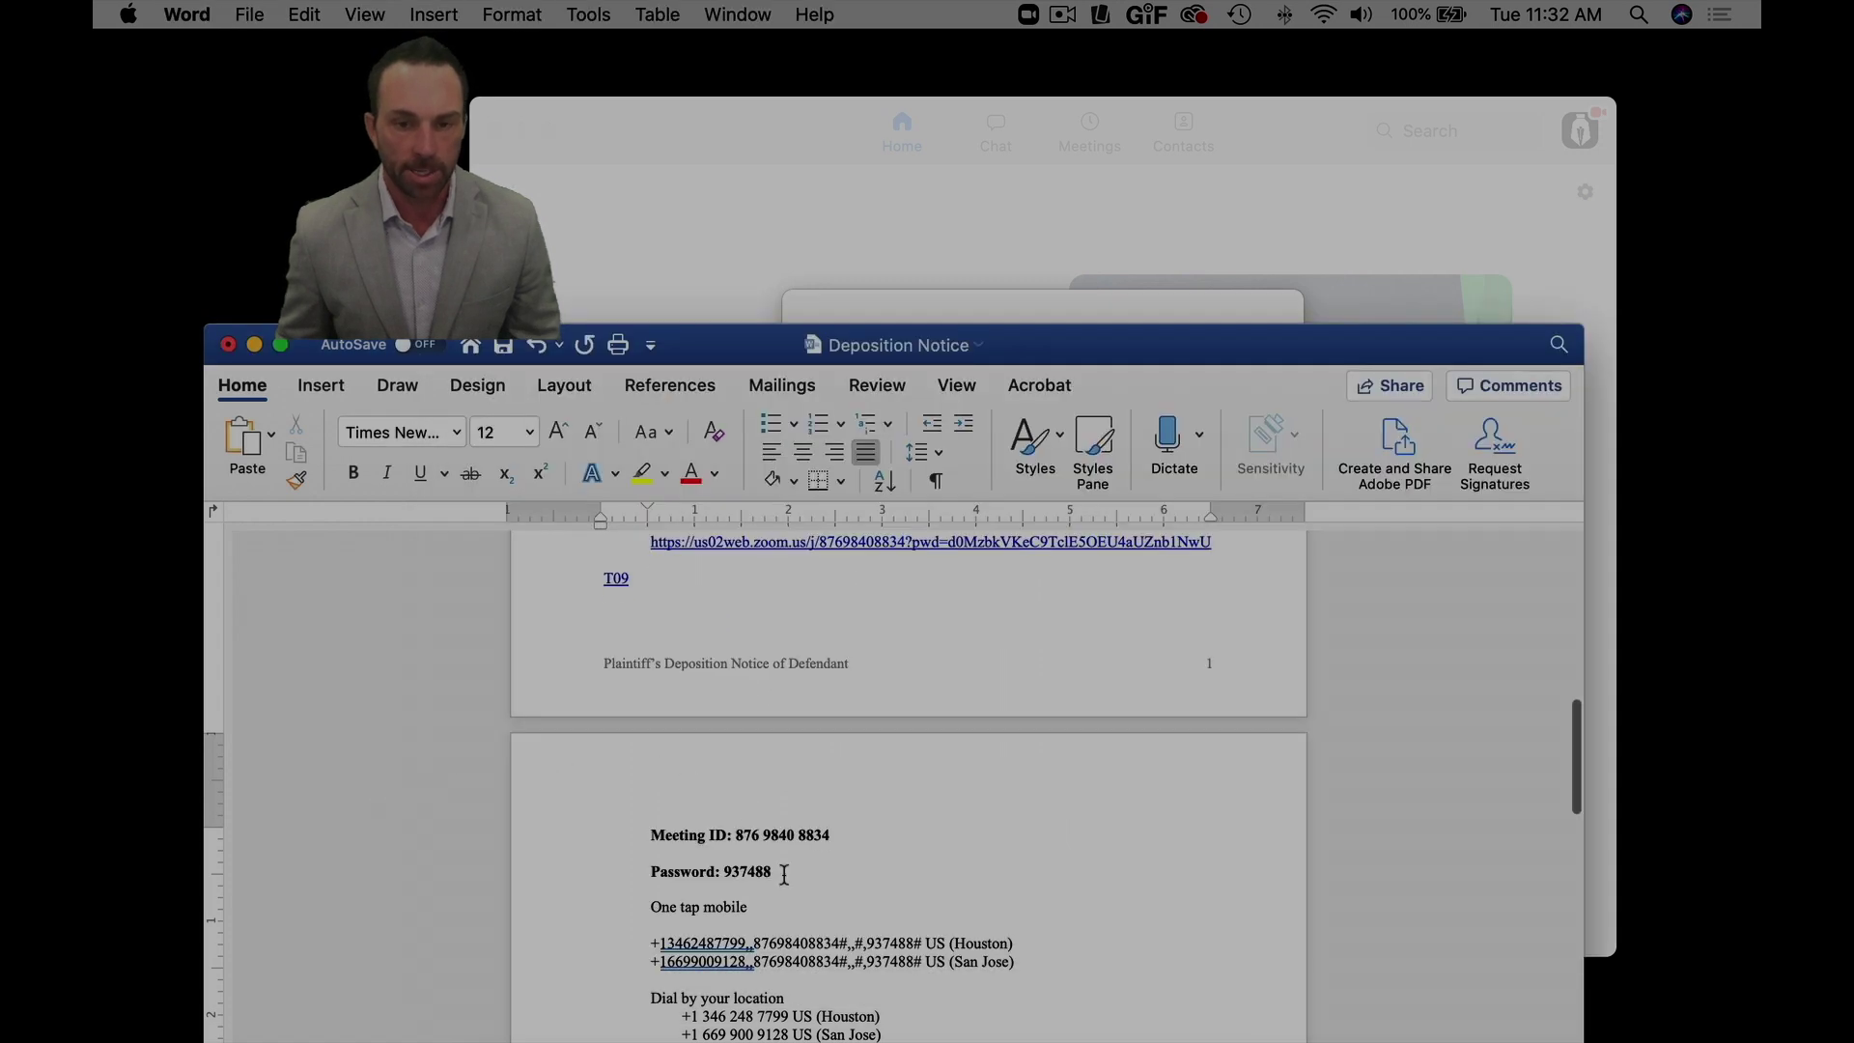
scroll(802, 864, up, 1)
drag(827, 858, 754, 862)
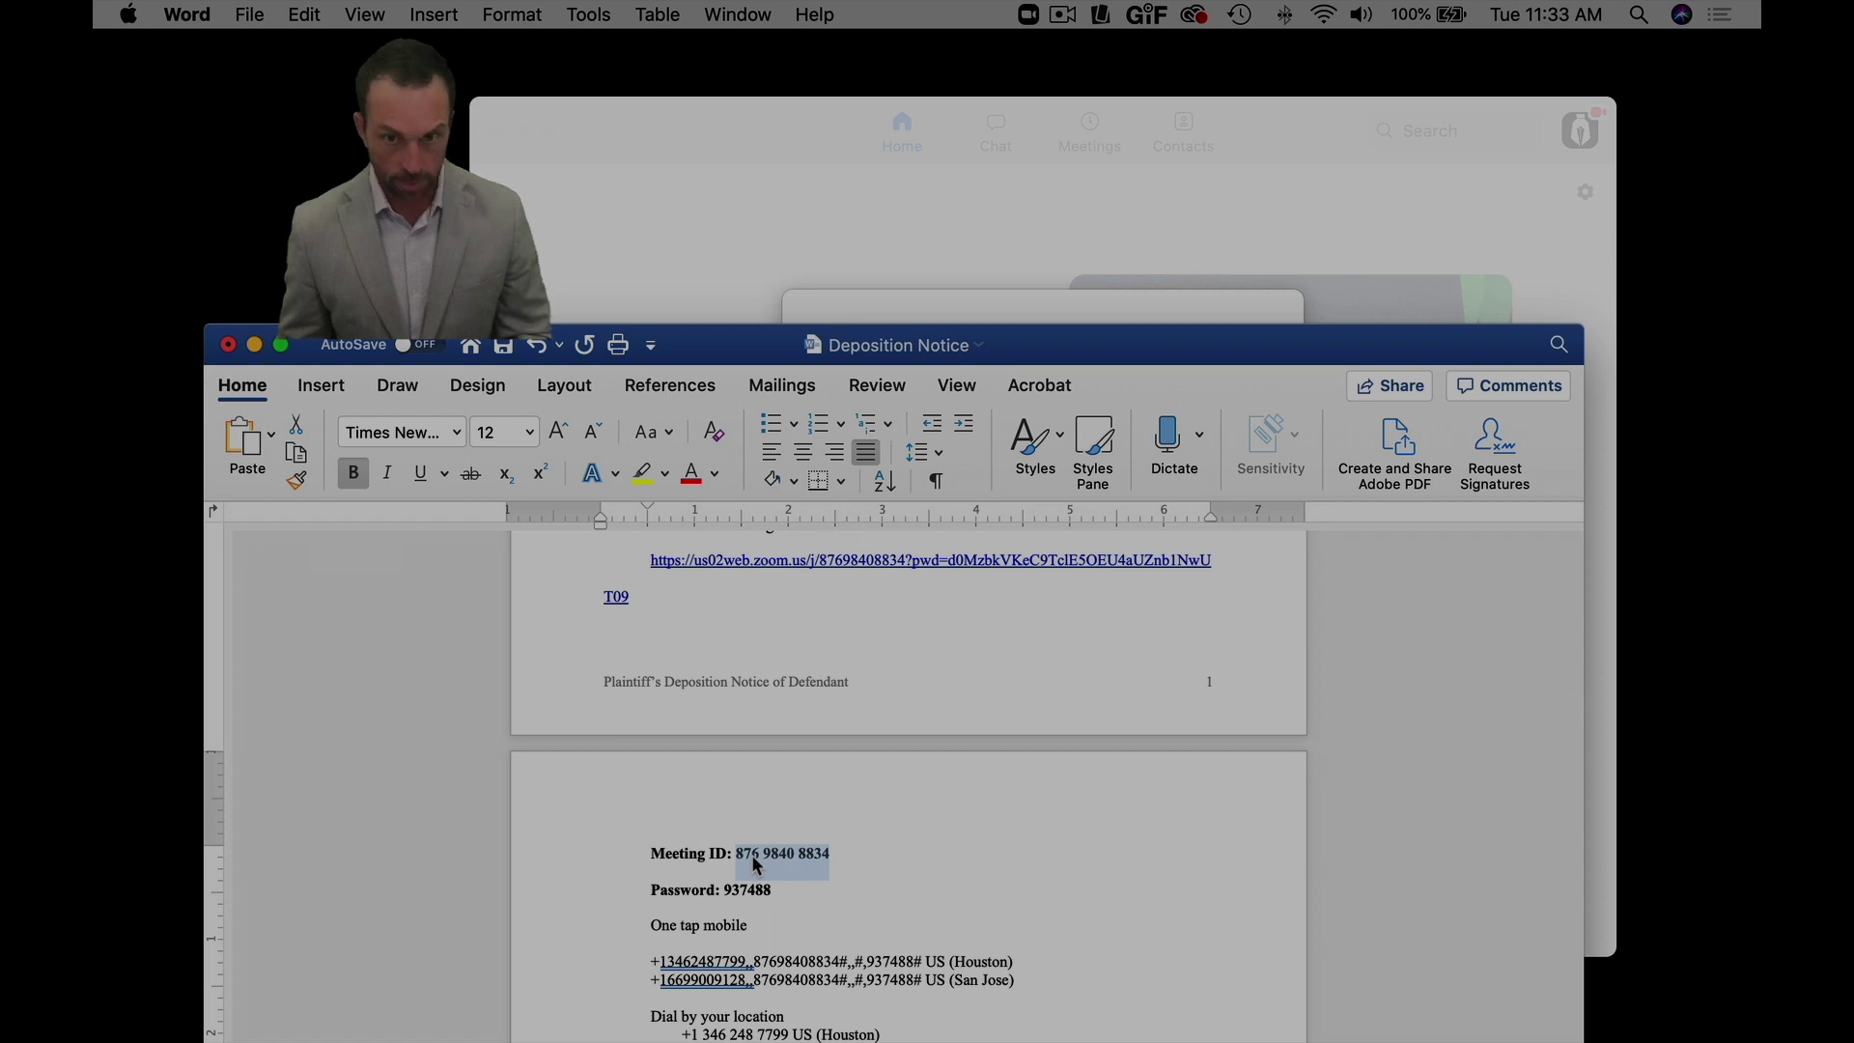
click(784, 285)
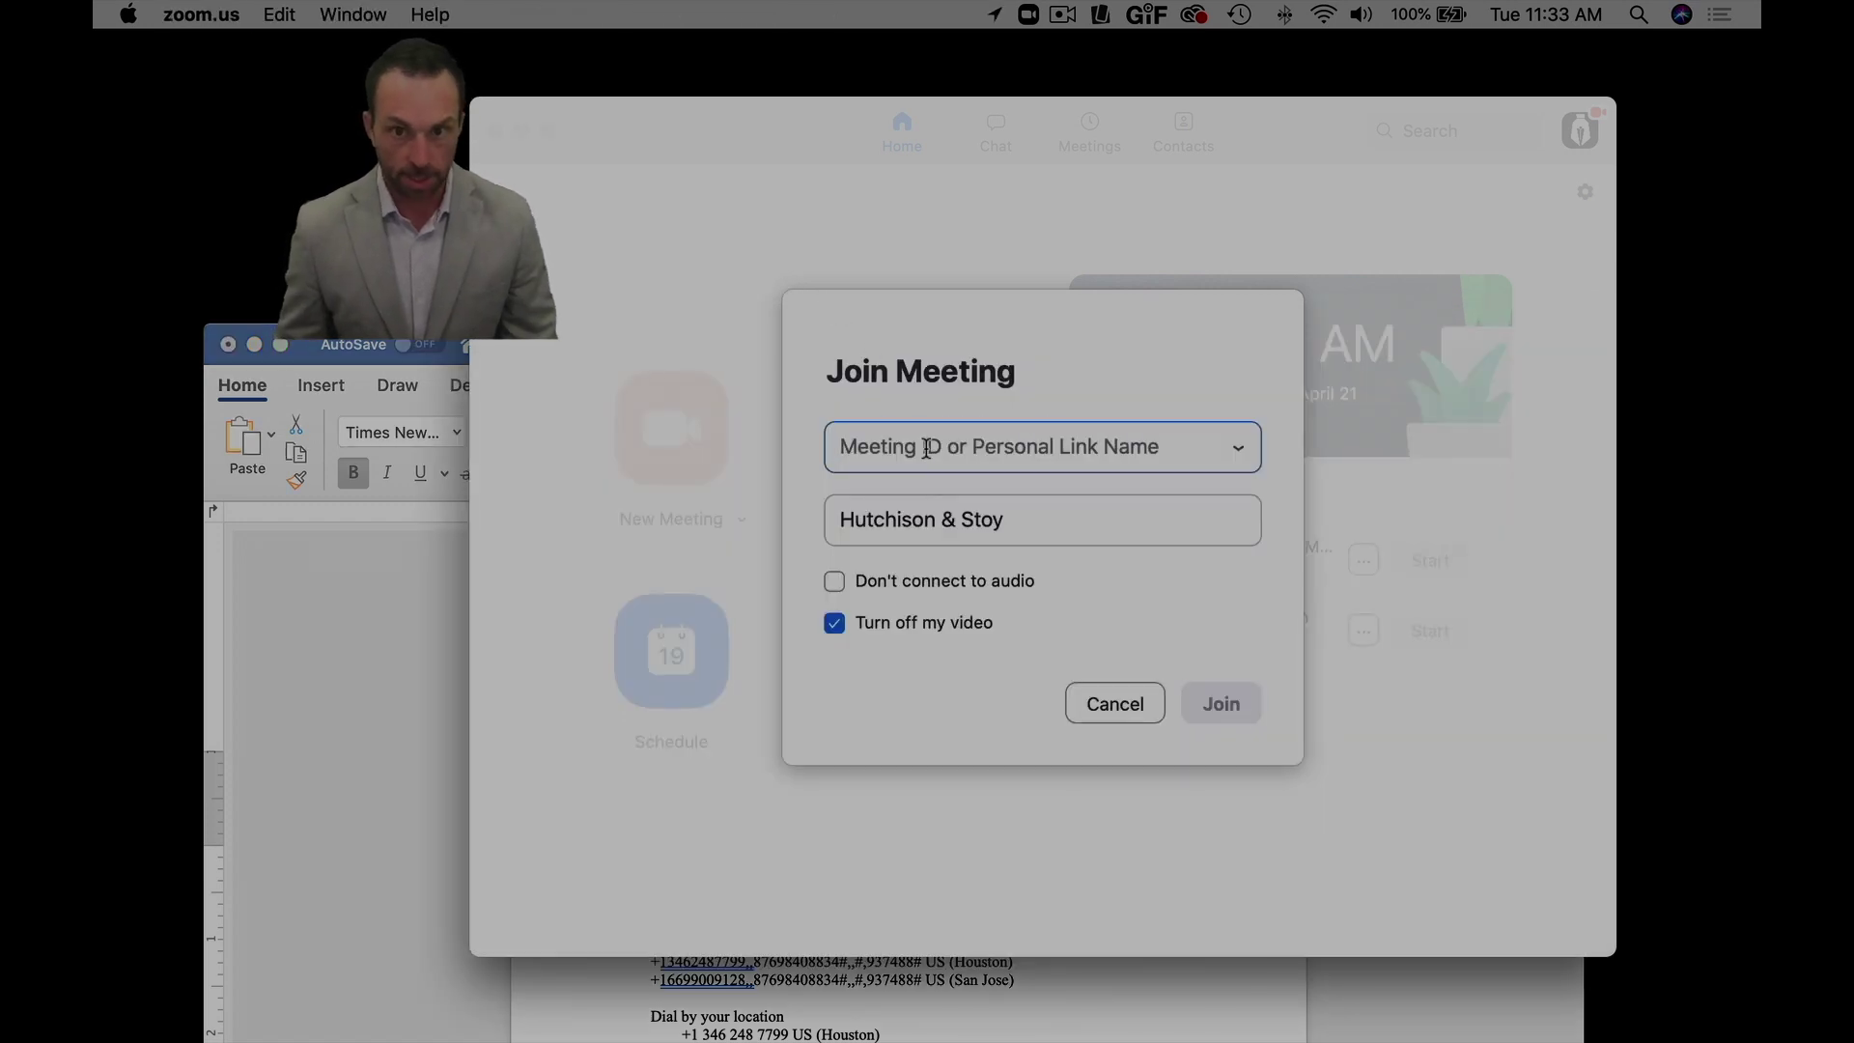
key(super+v)
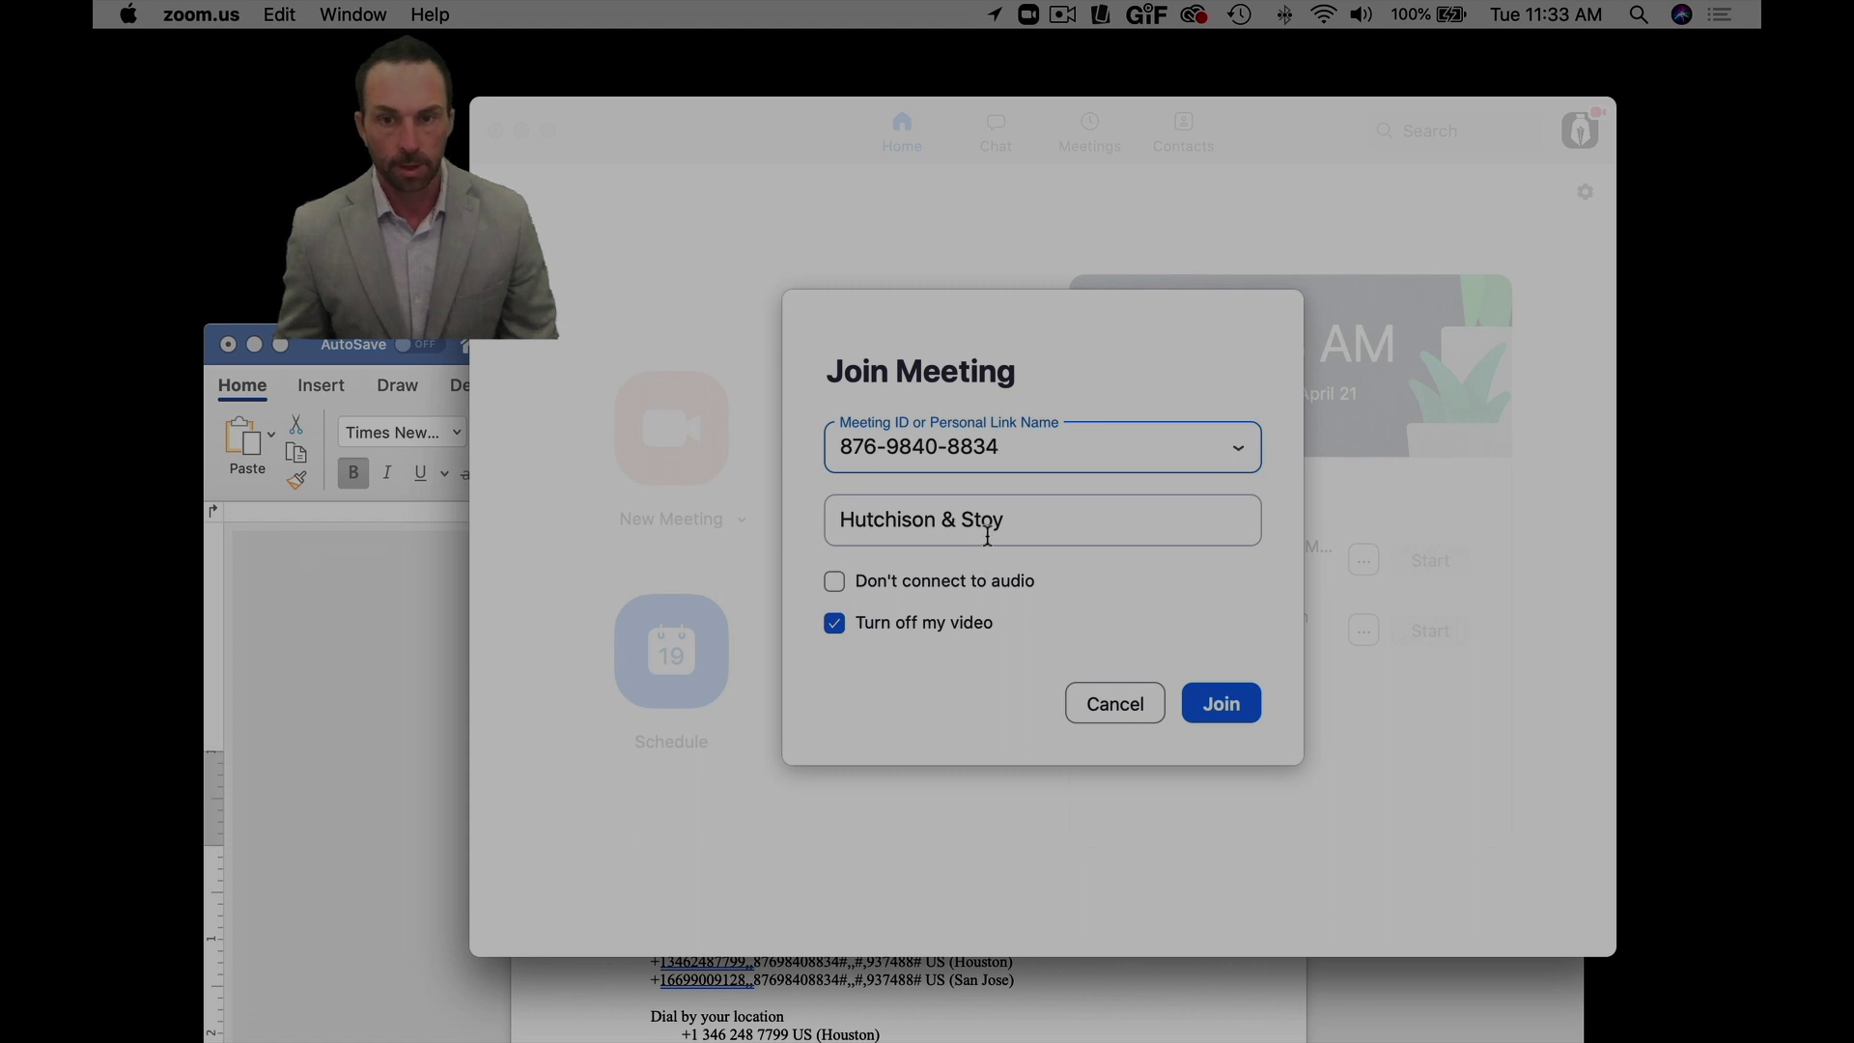
- Join the meeting with the camera off, connect through computer audio and show the participants list
click(1227, 705)
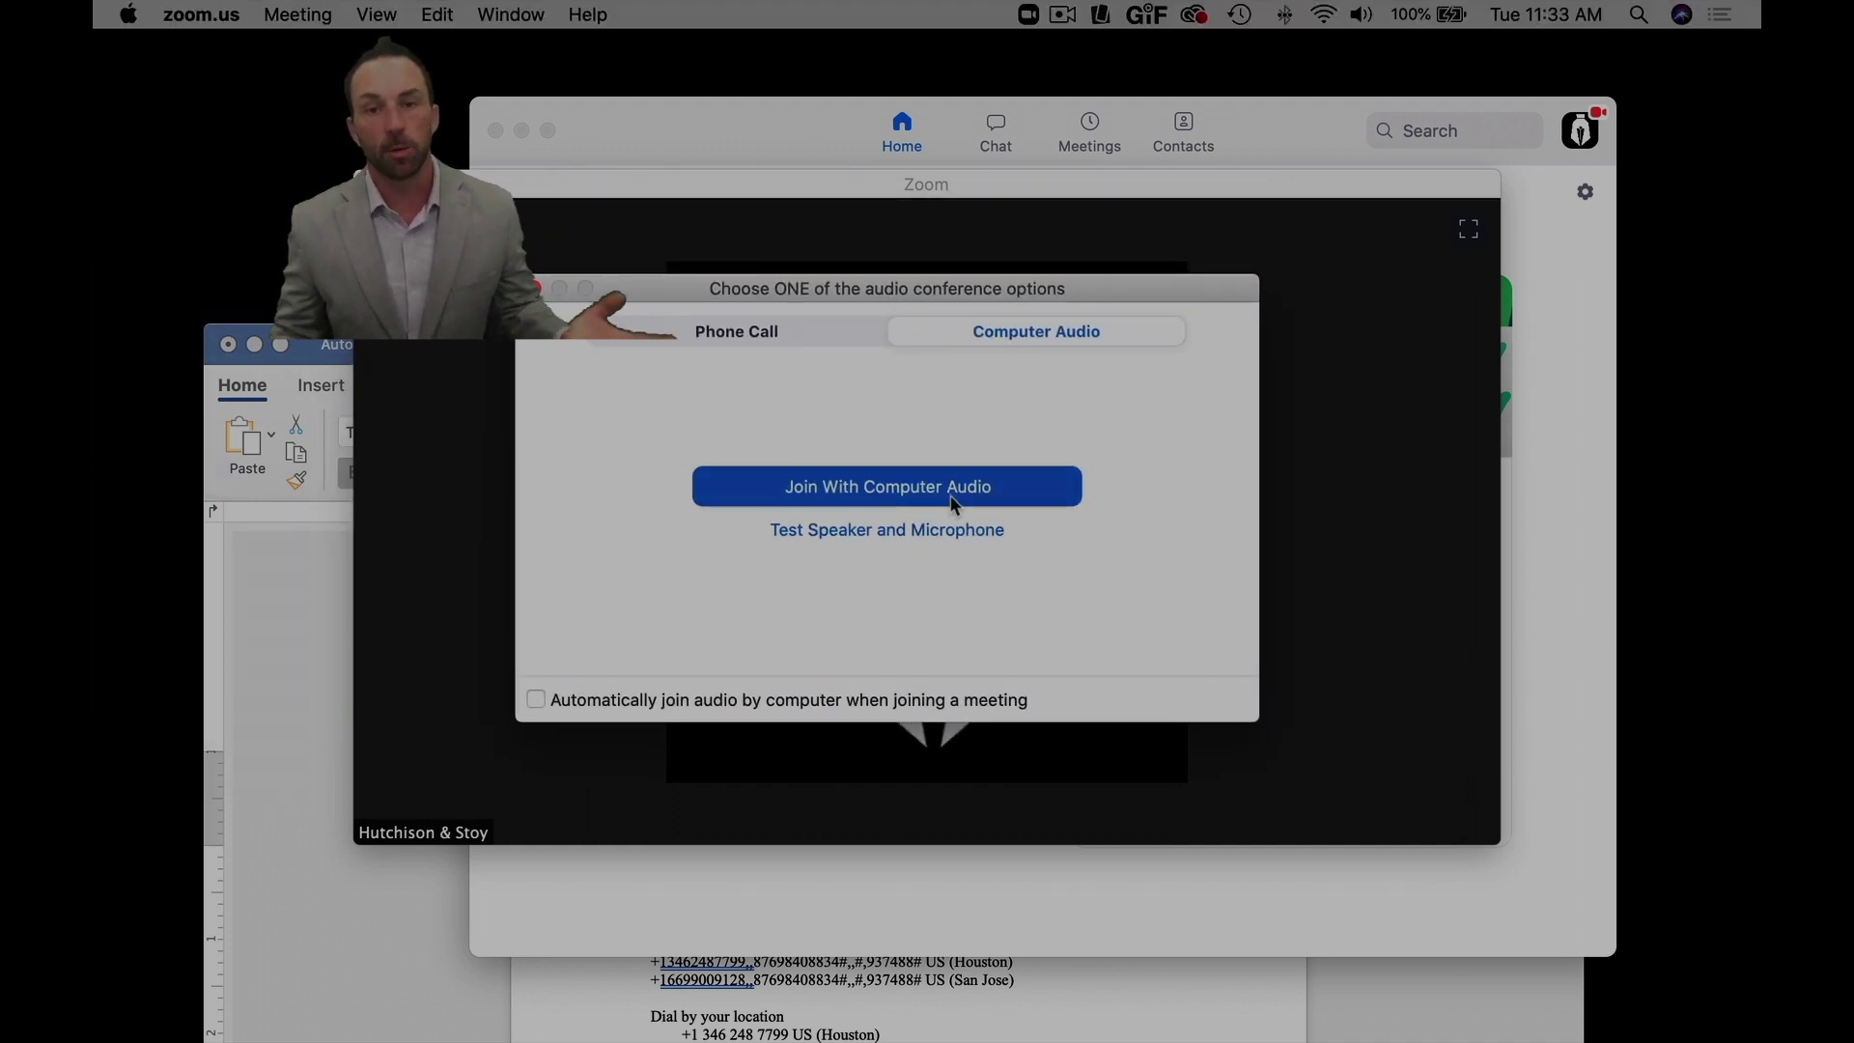
click(950, 496)
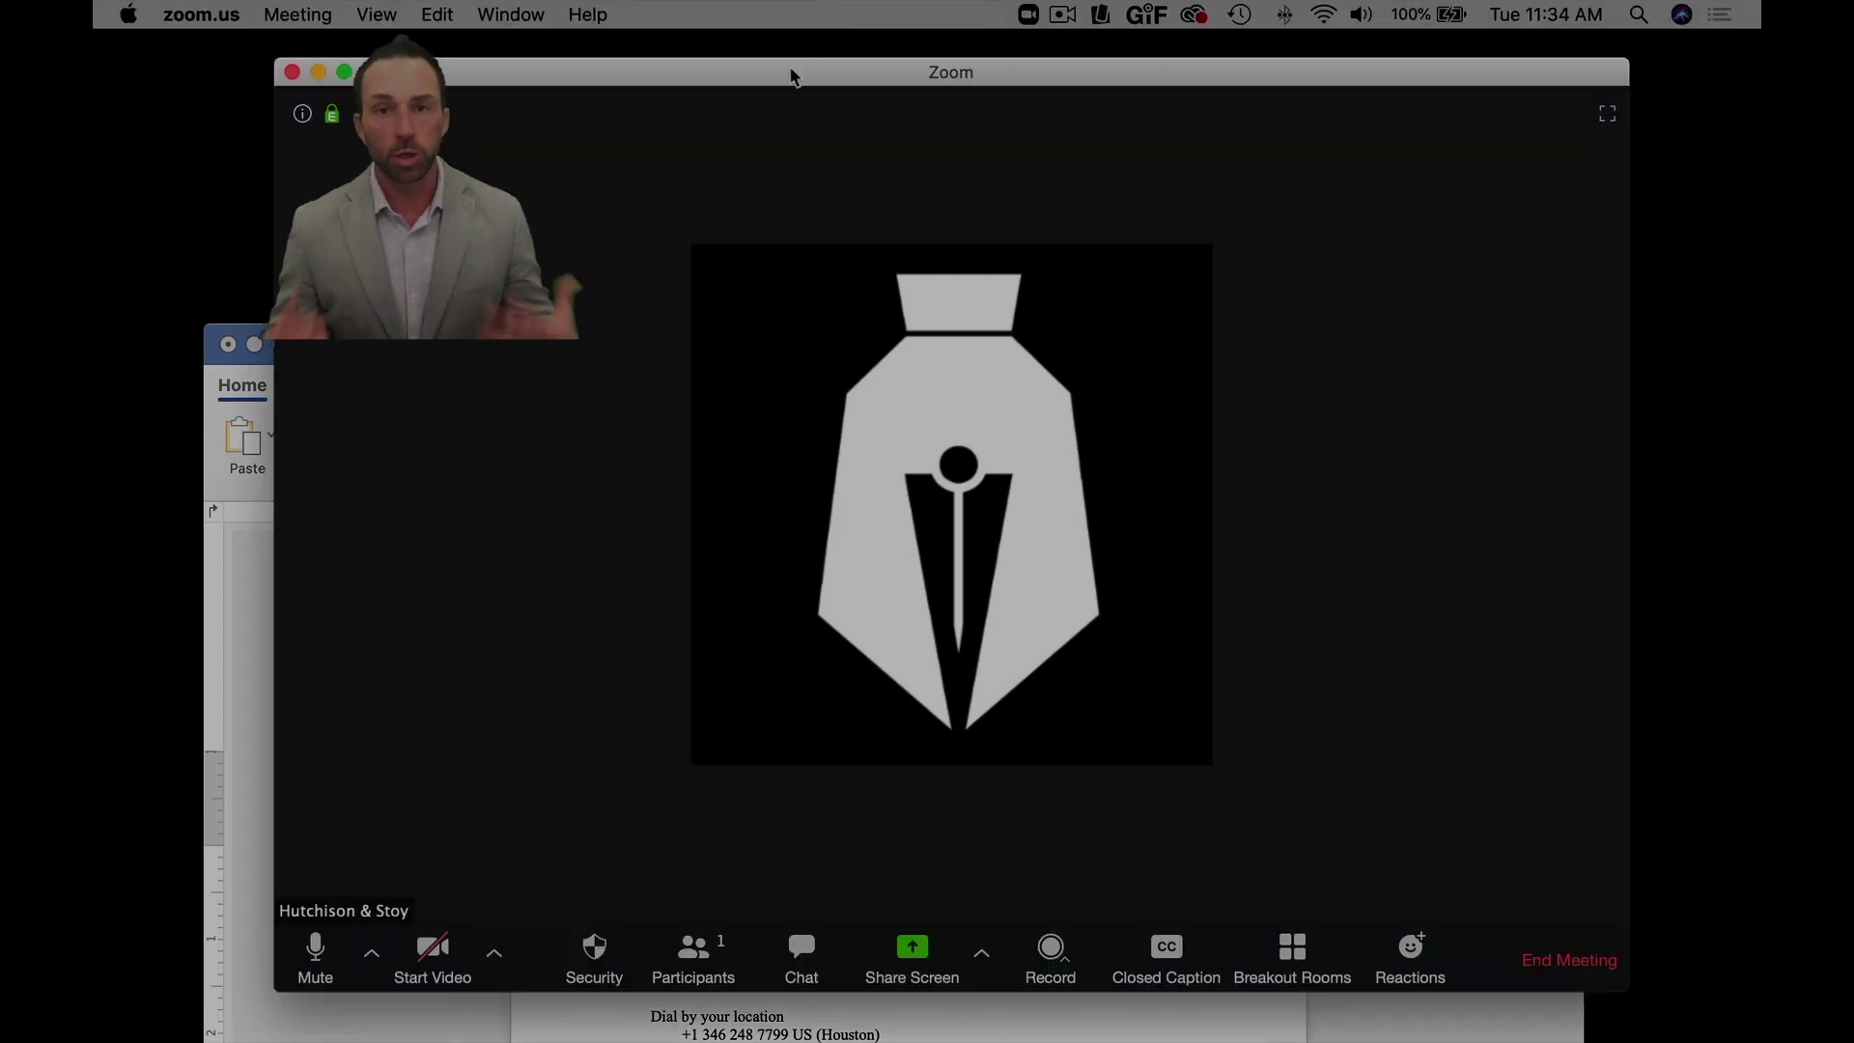
drag(793, 69, 772, 78)
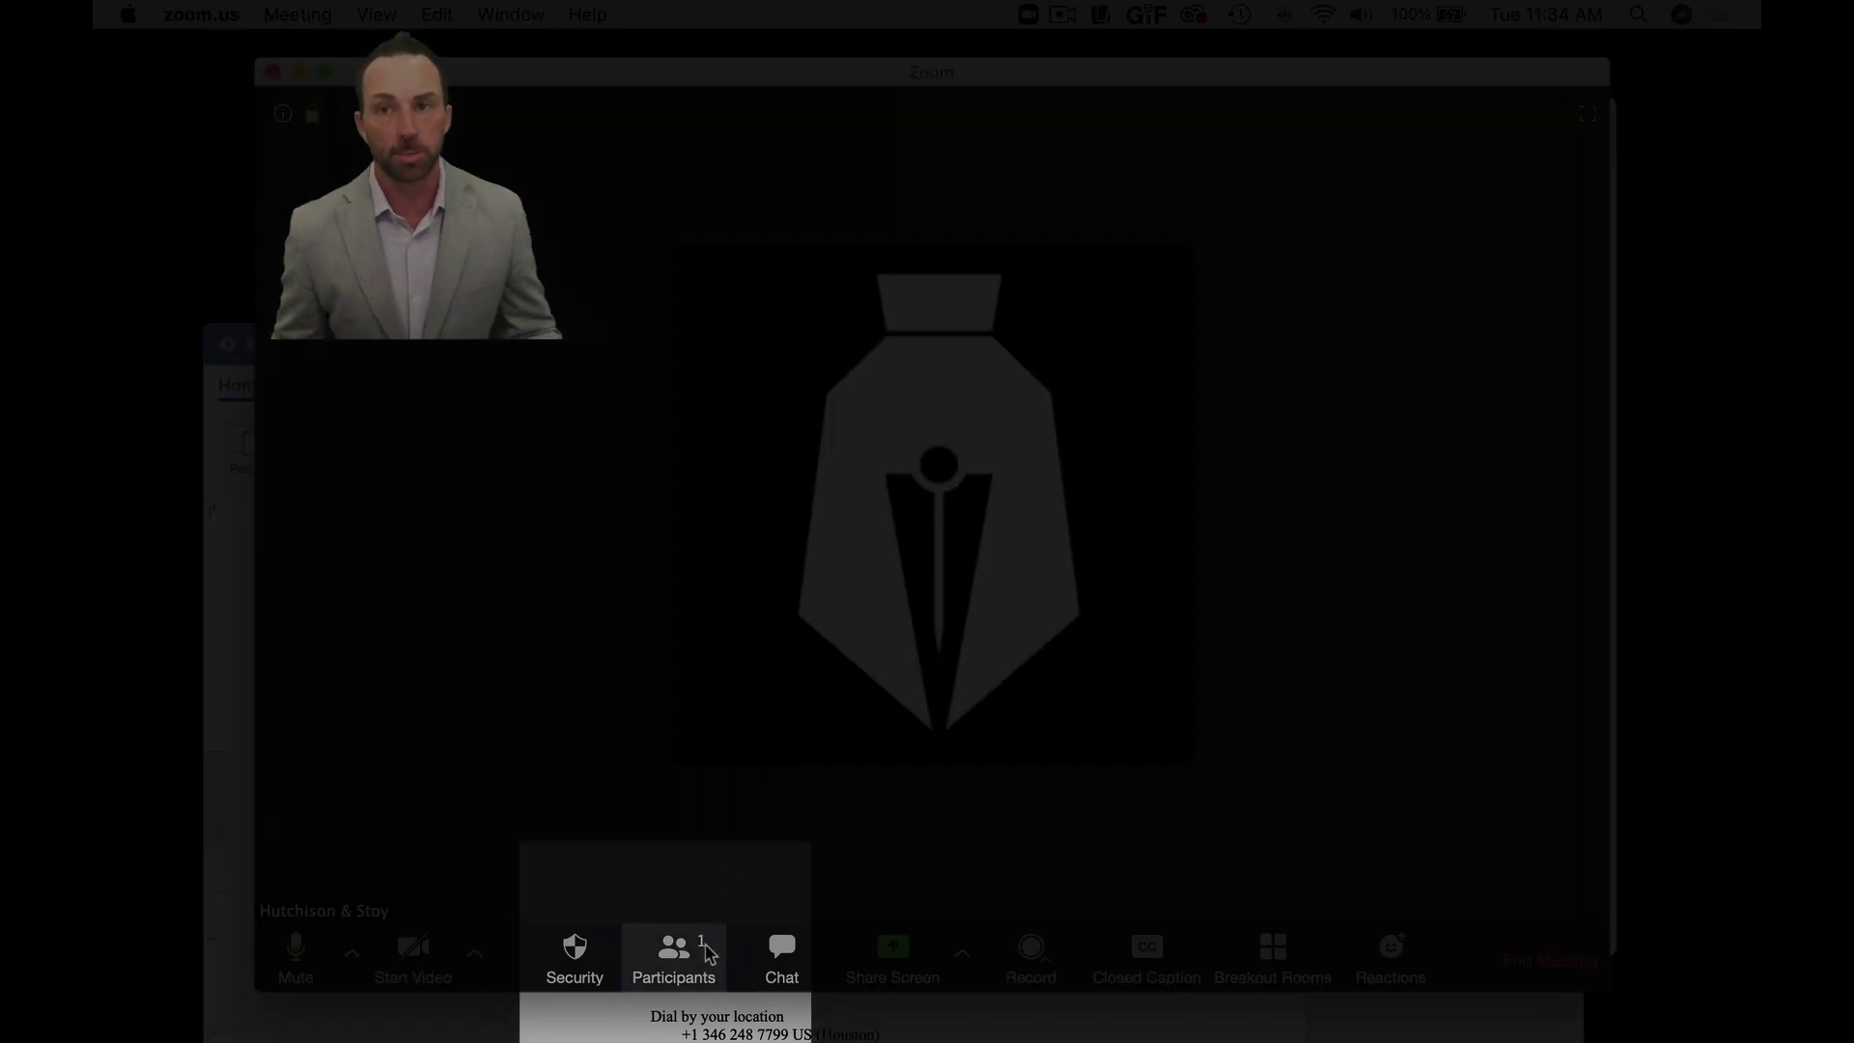
click(689, 951)
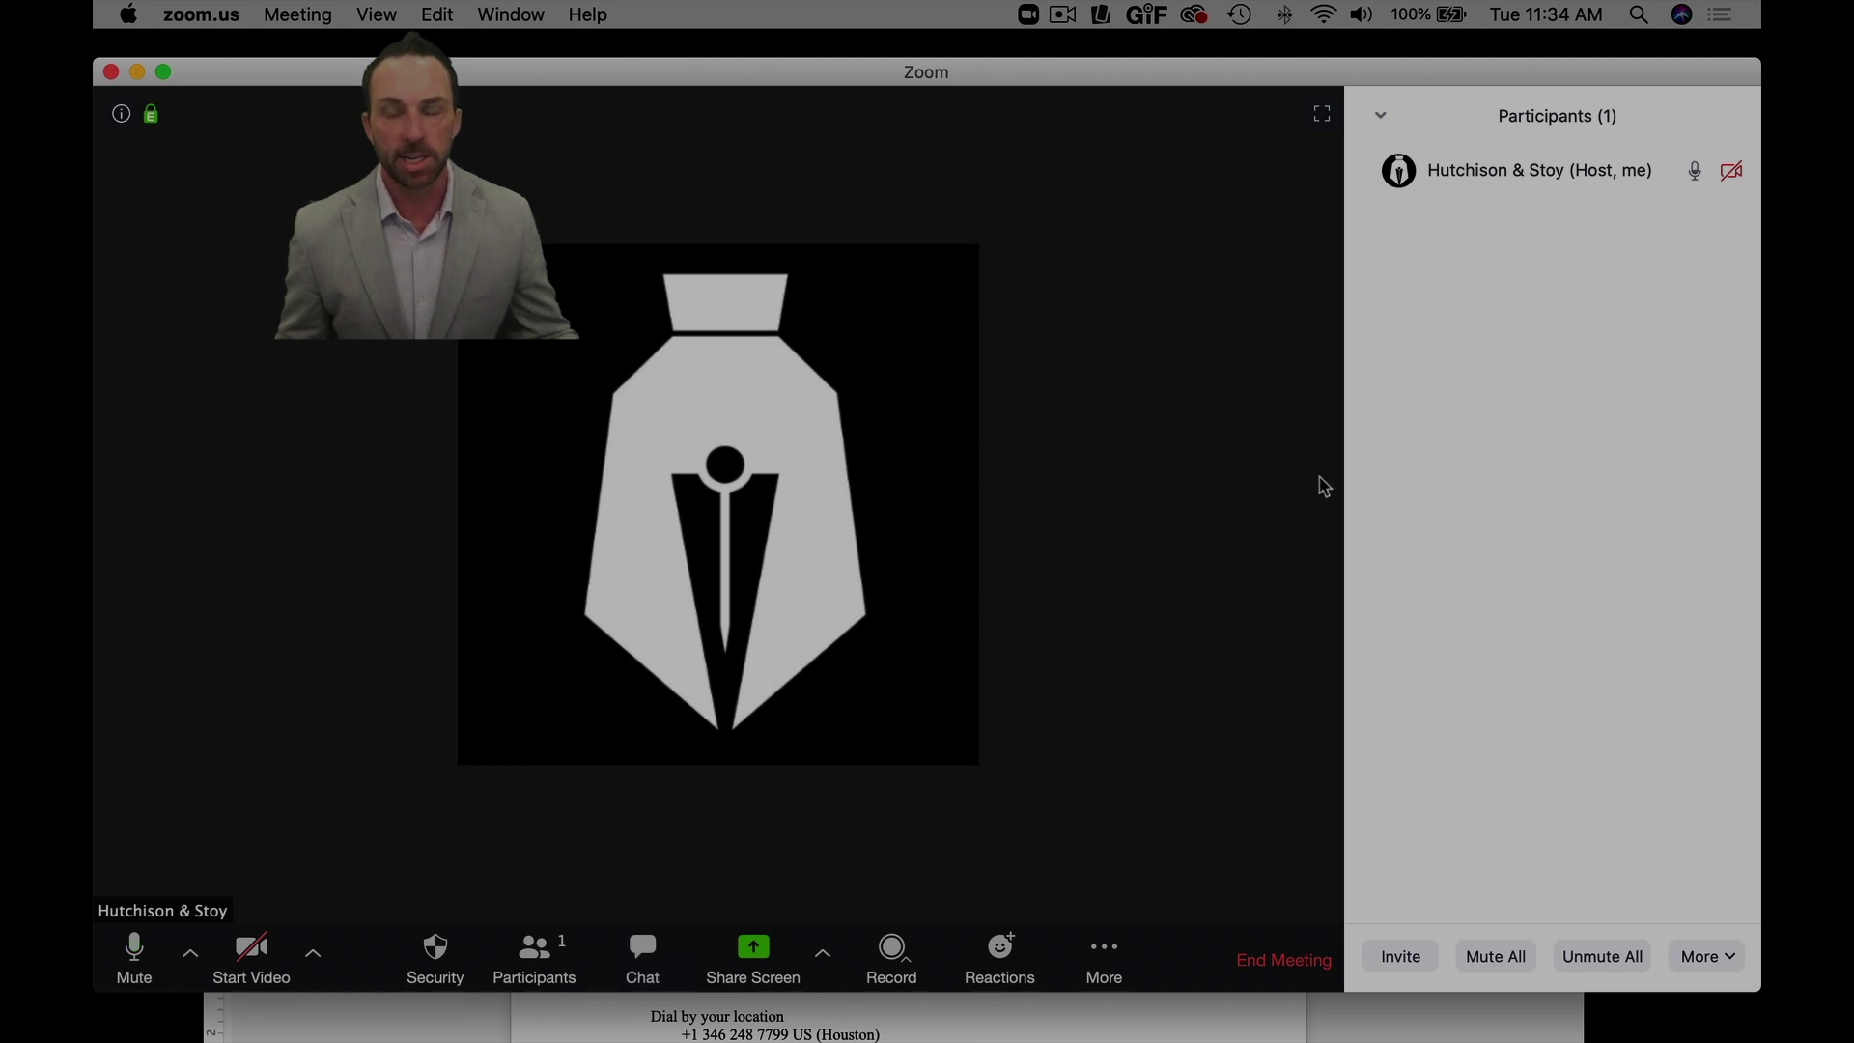
mouse_move(1589, 189)
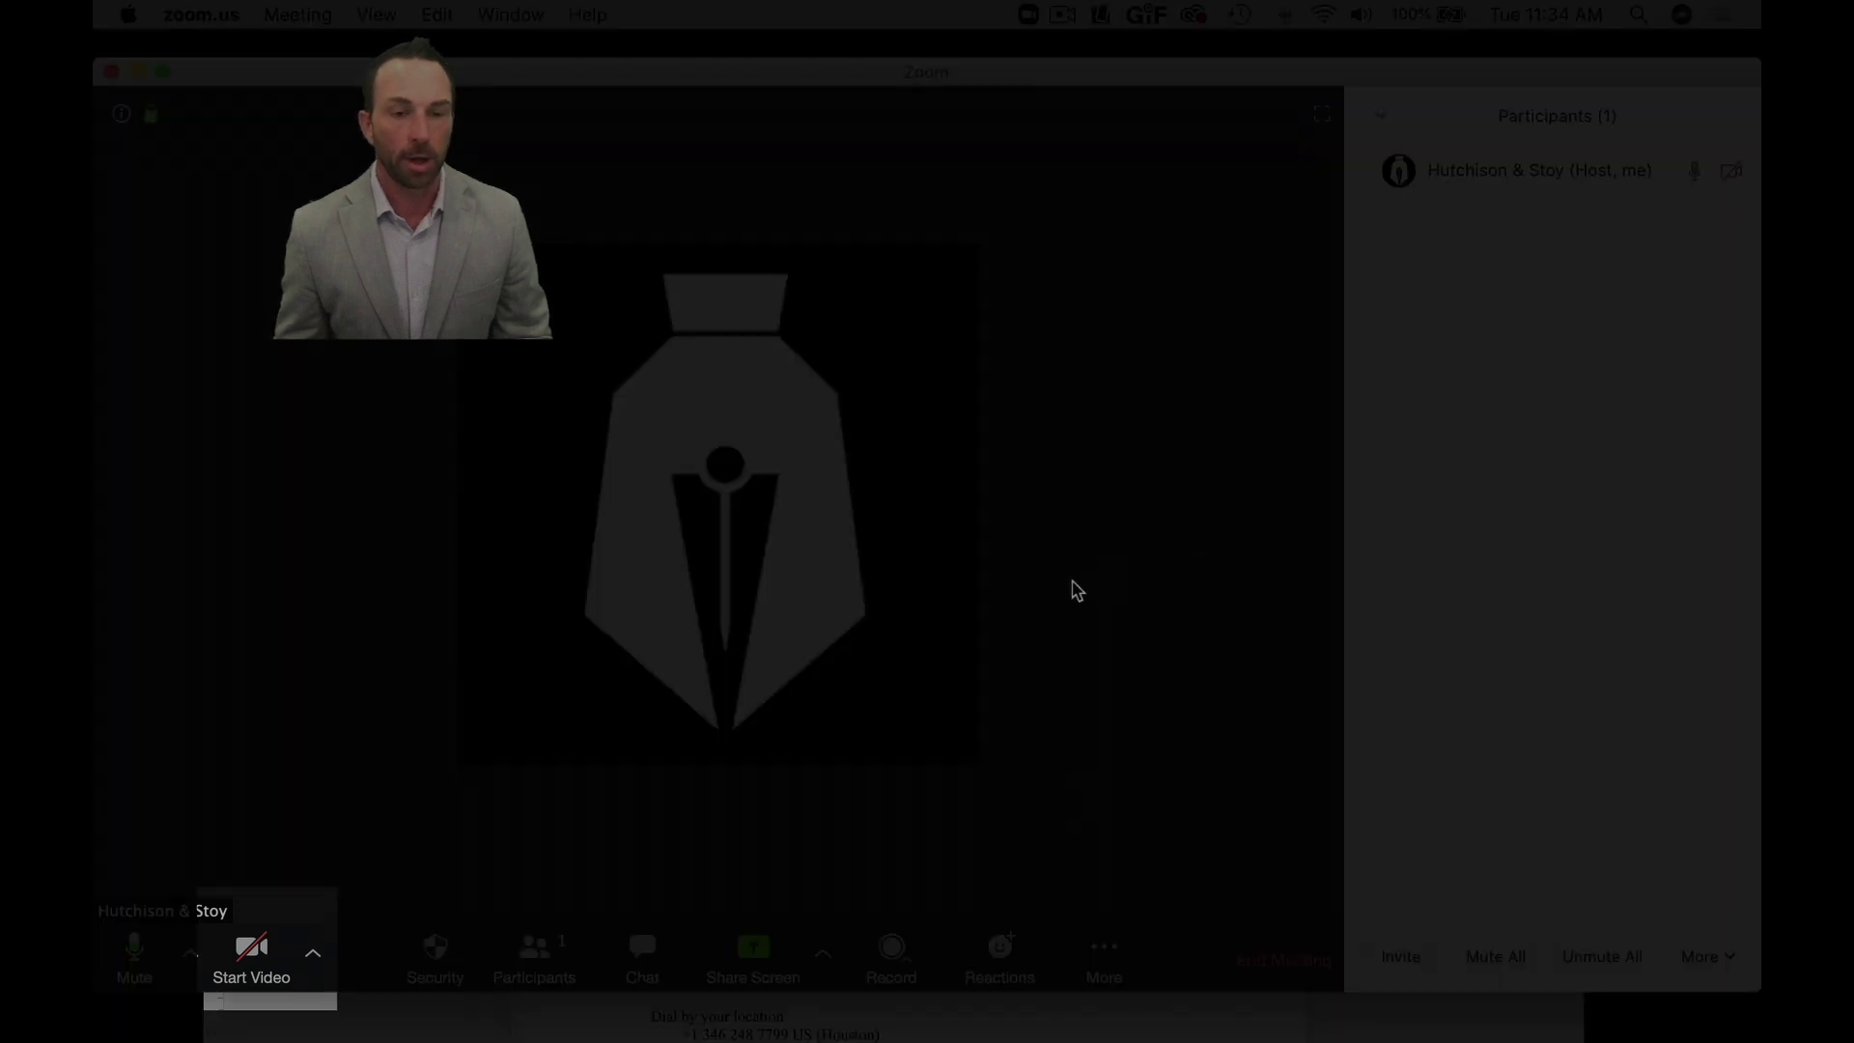
- Turn the camera on and off again and mute the microphone
click(261, 956)
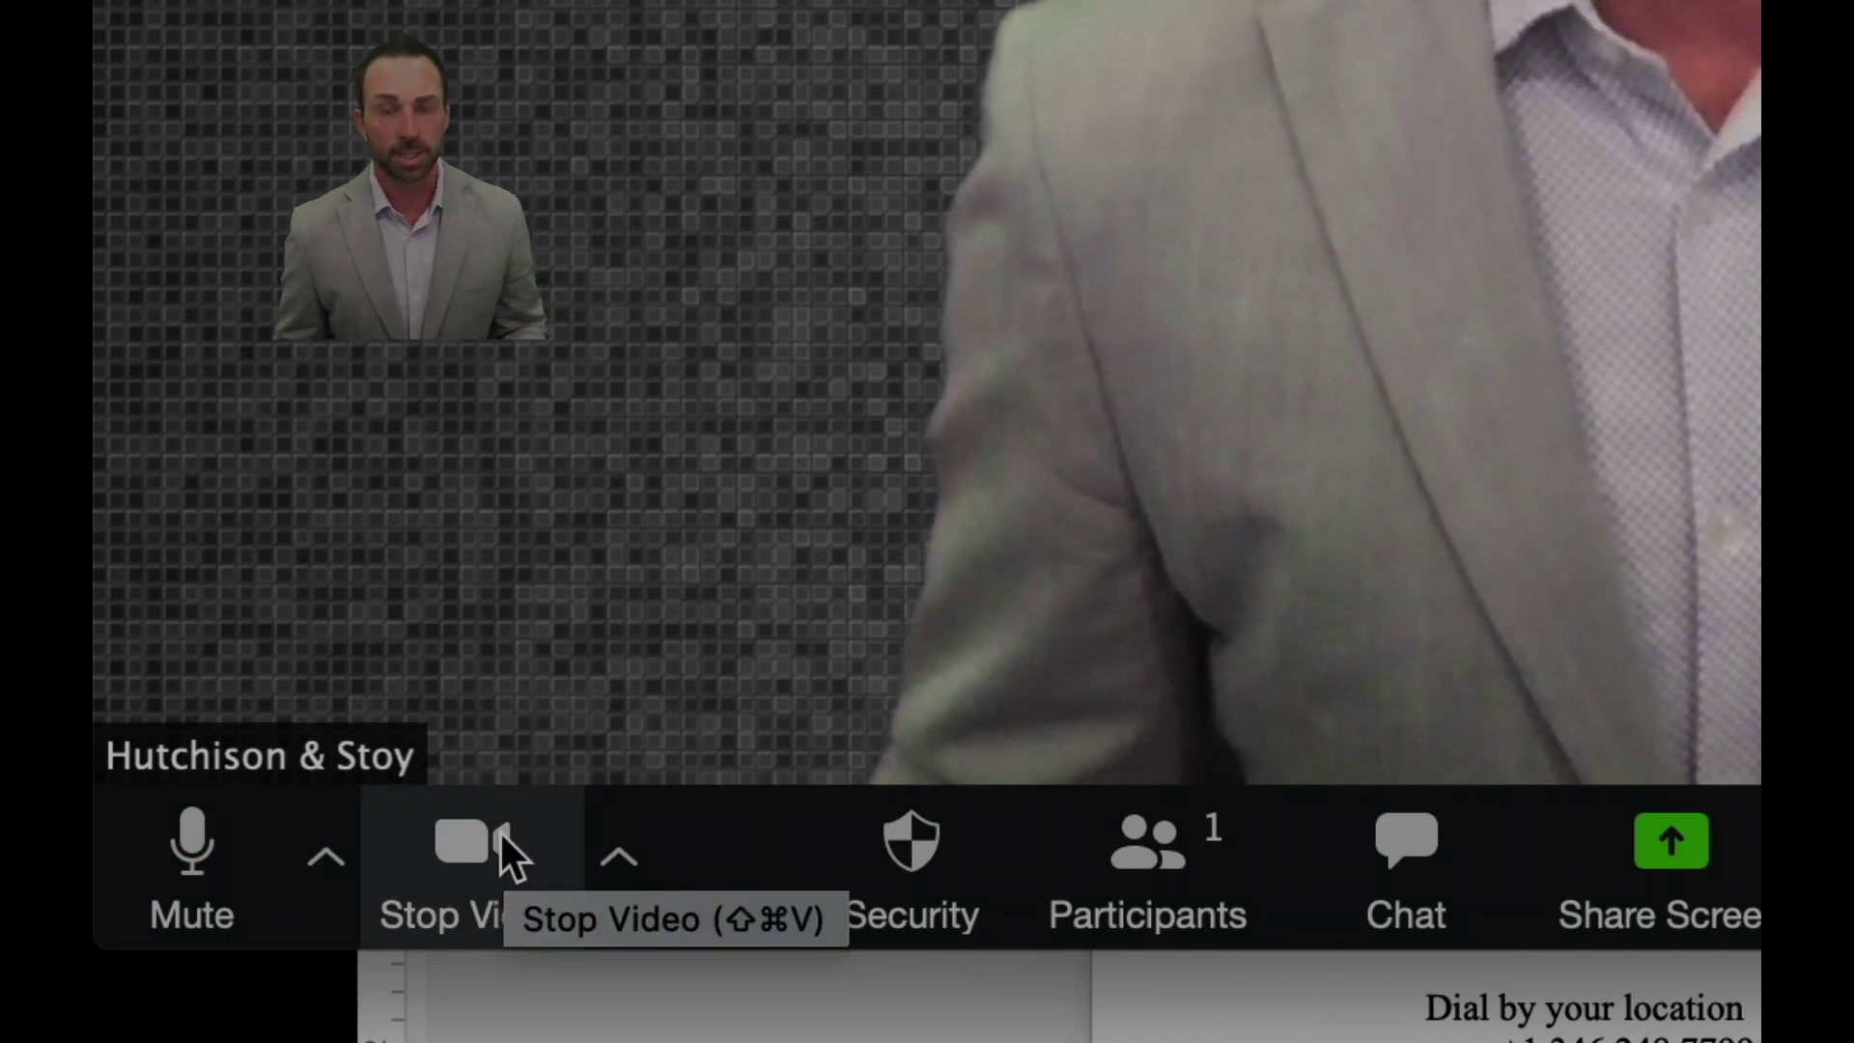
click(500, 833)
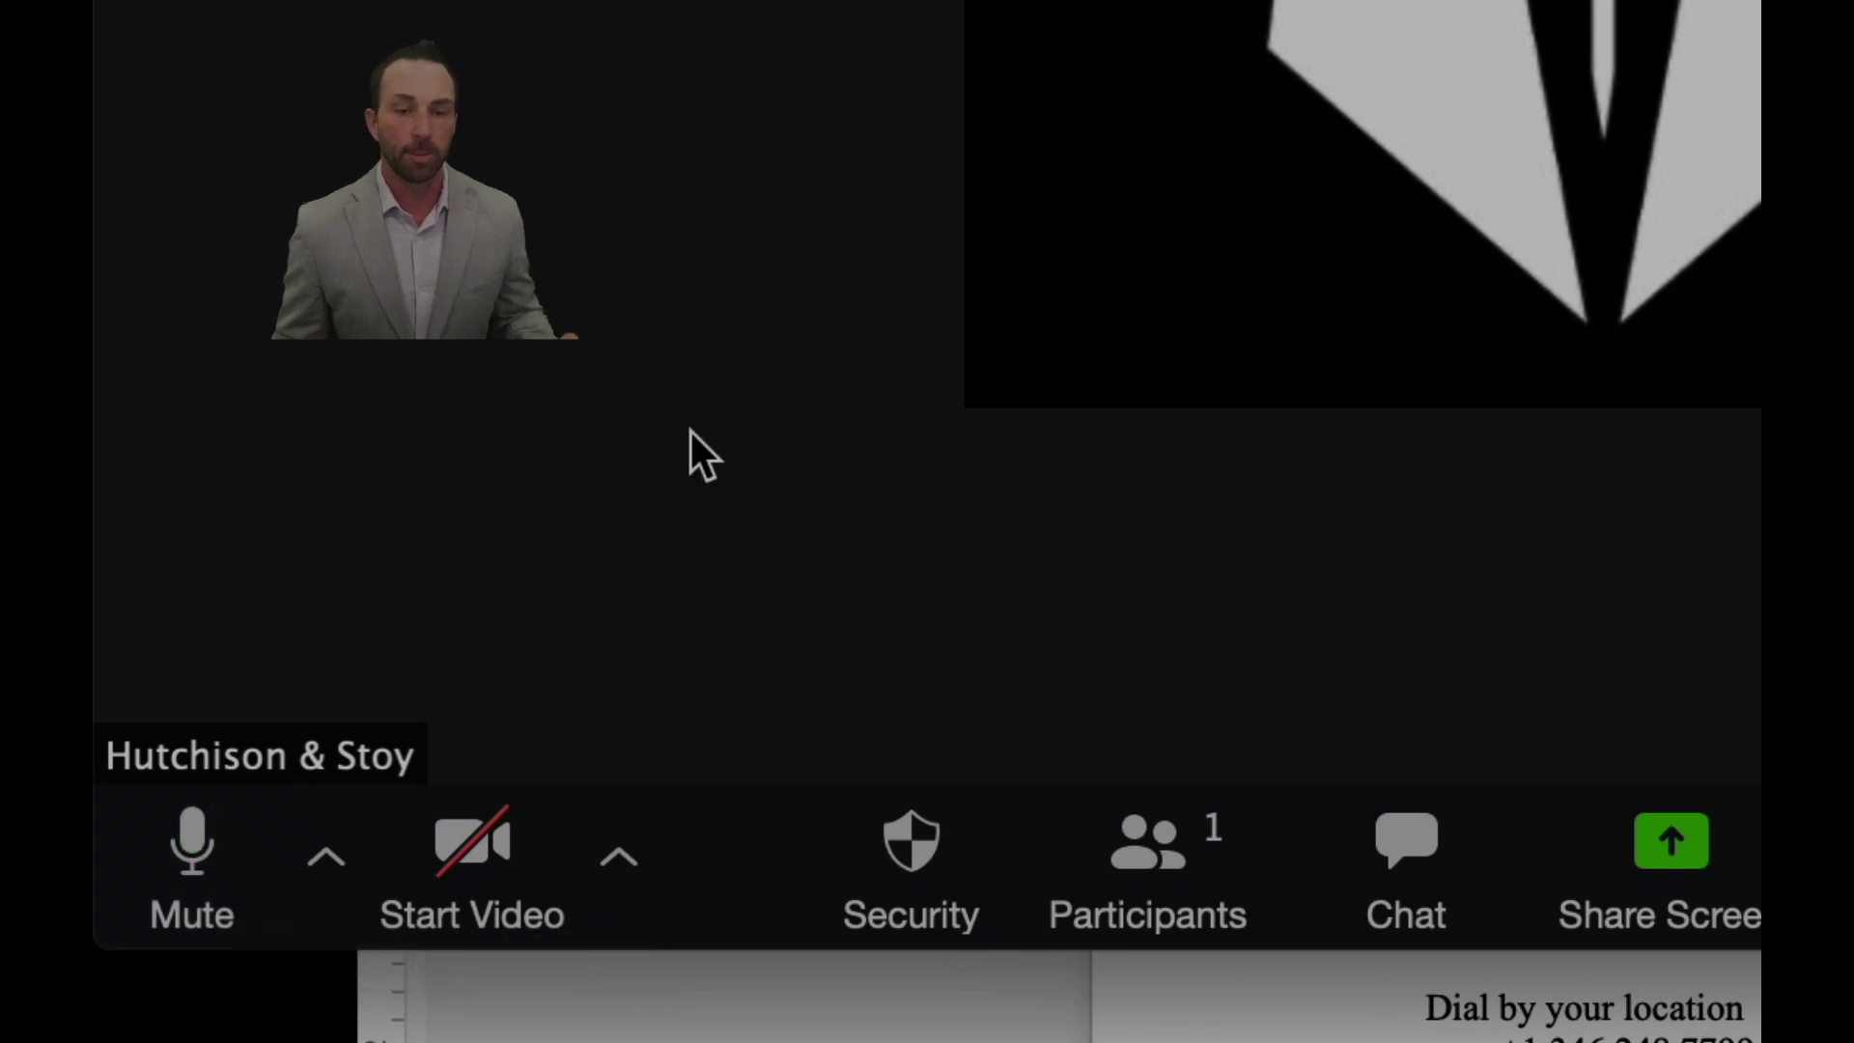
click(212, 864)
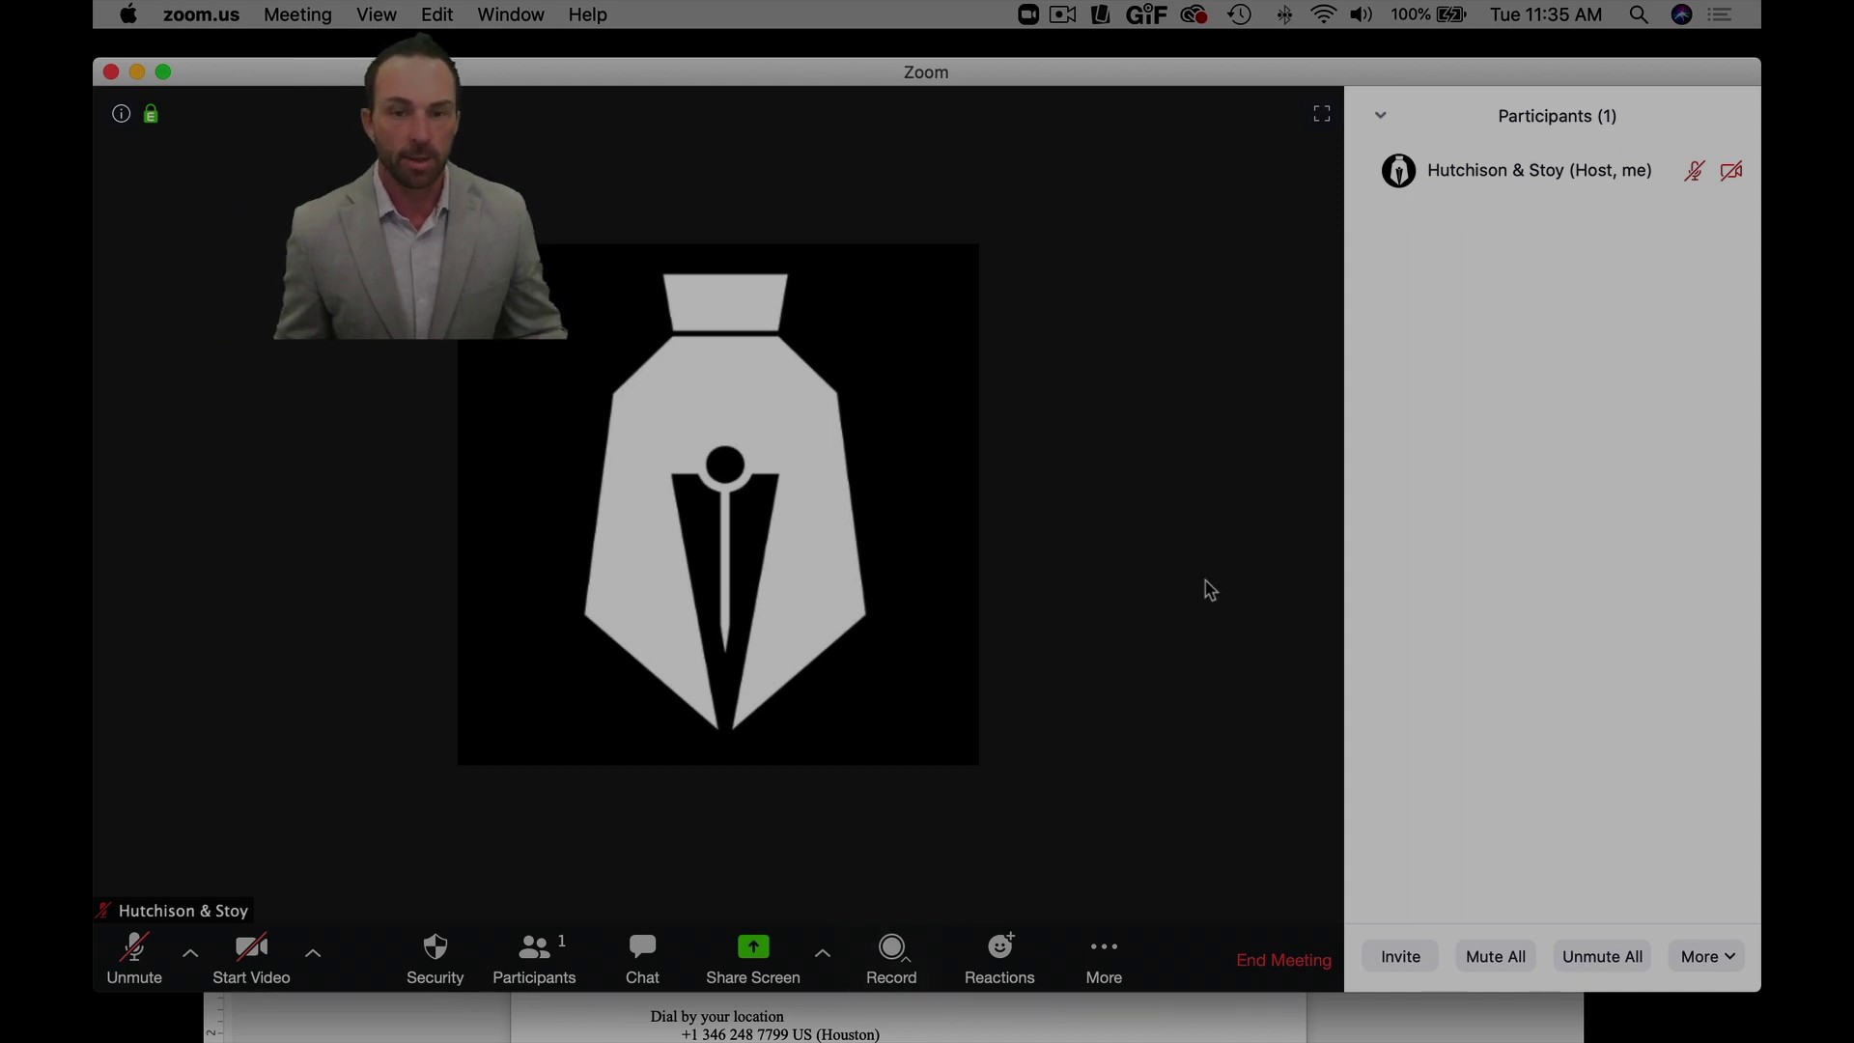
- Reopen the participants list, start inviting people to the meeting and copy its invitation
click(539, 974)
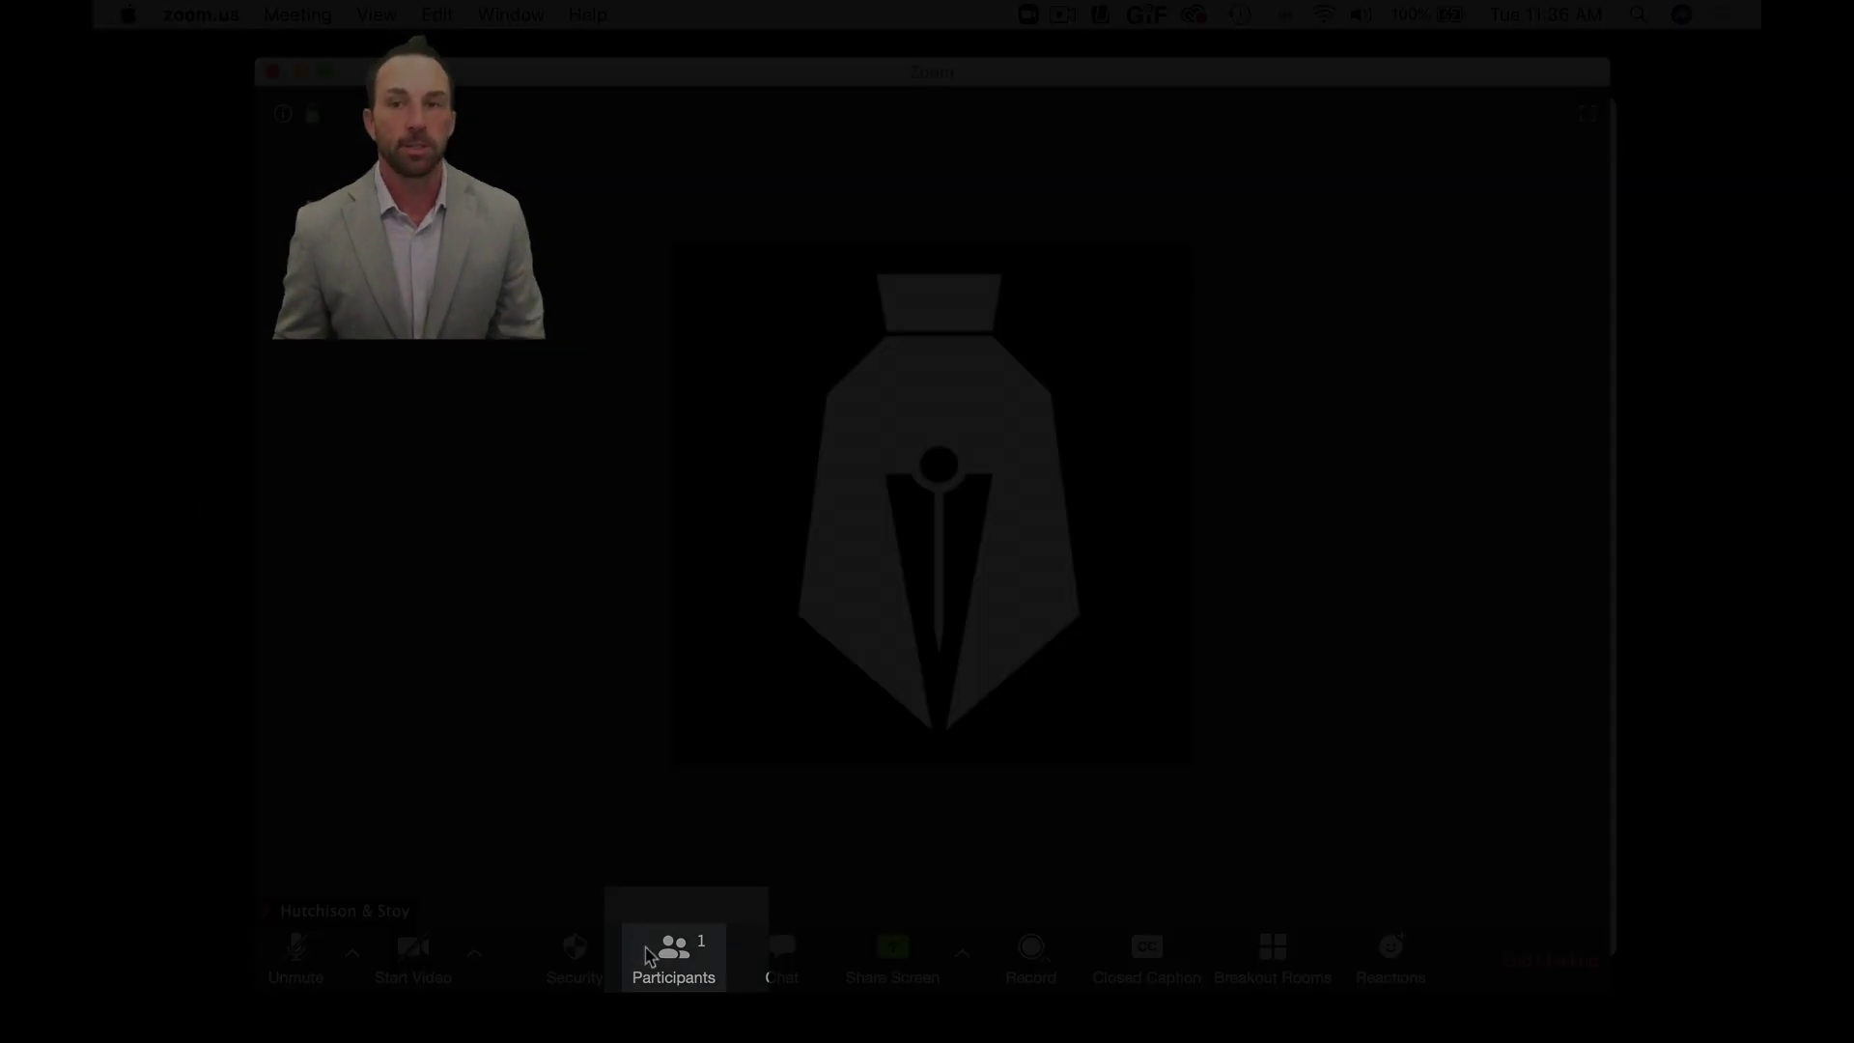
click(656, 956)
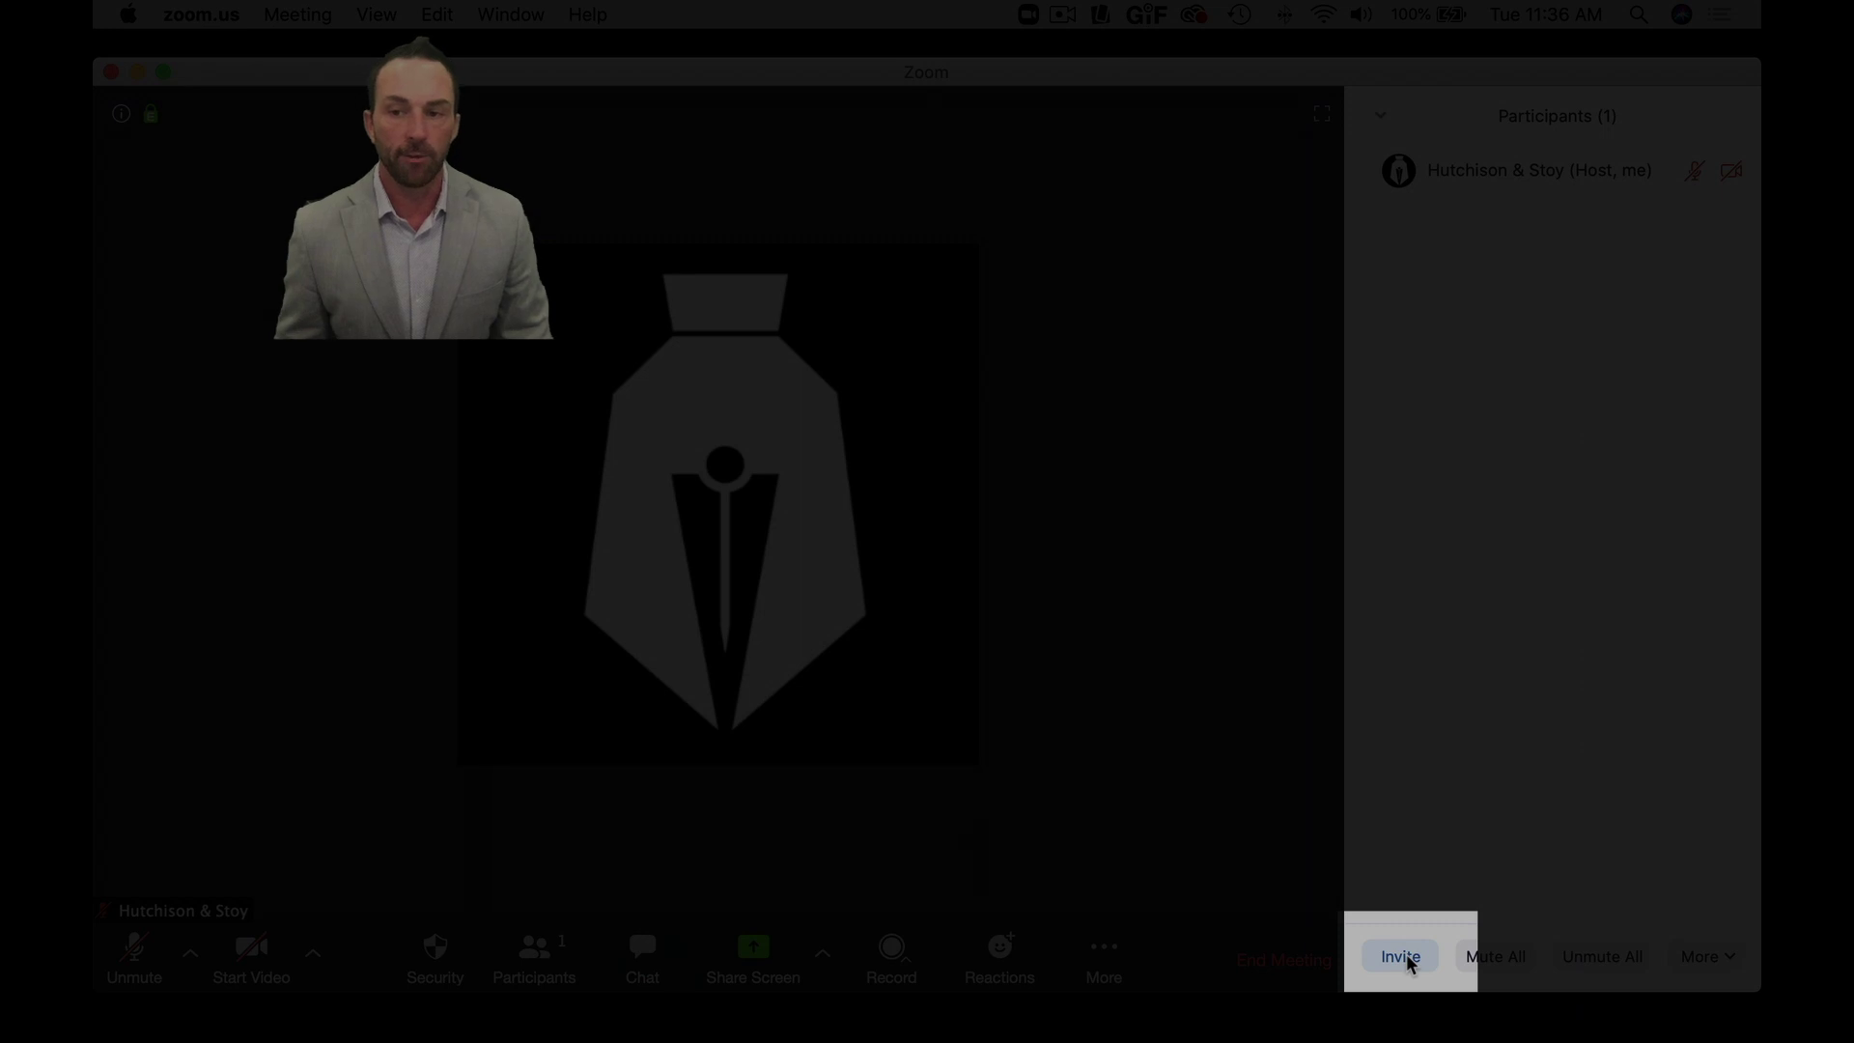
click(1407, 957)
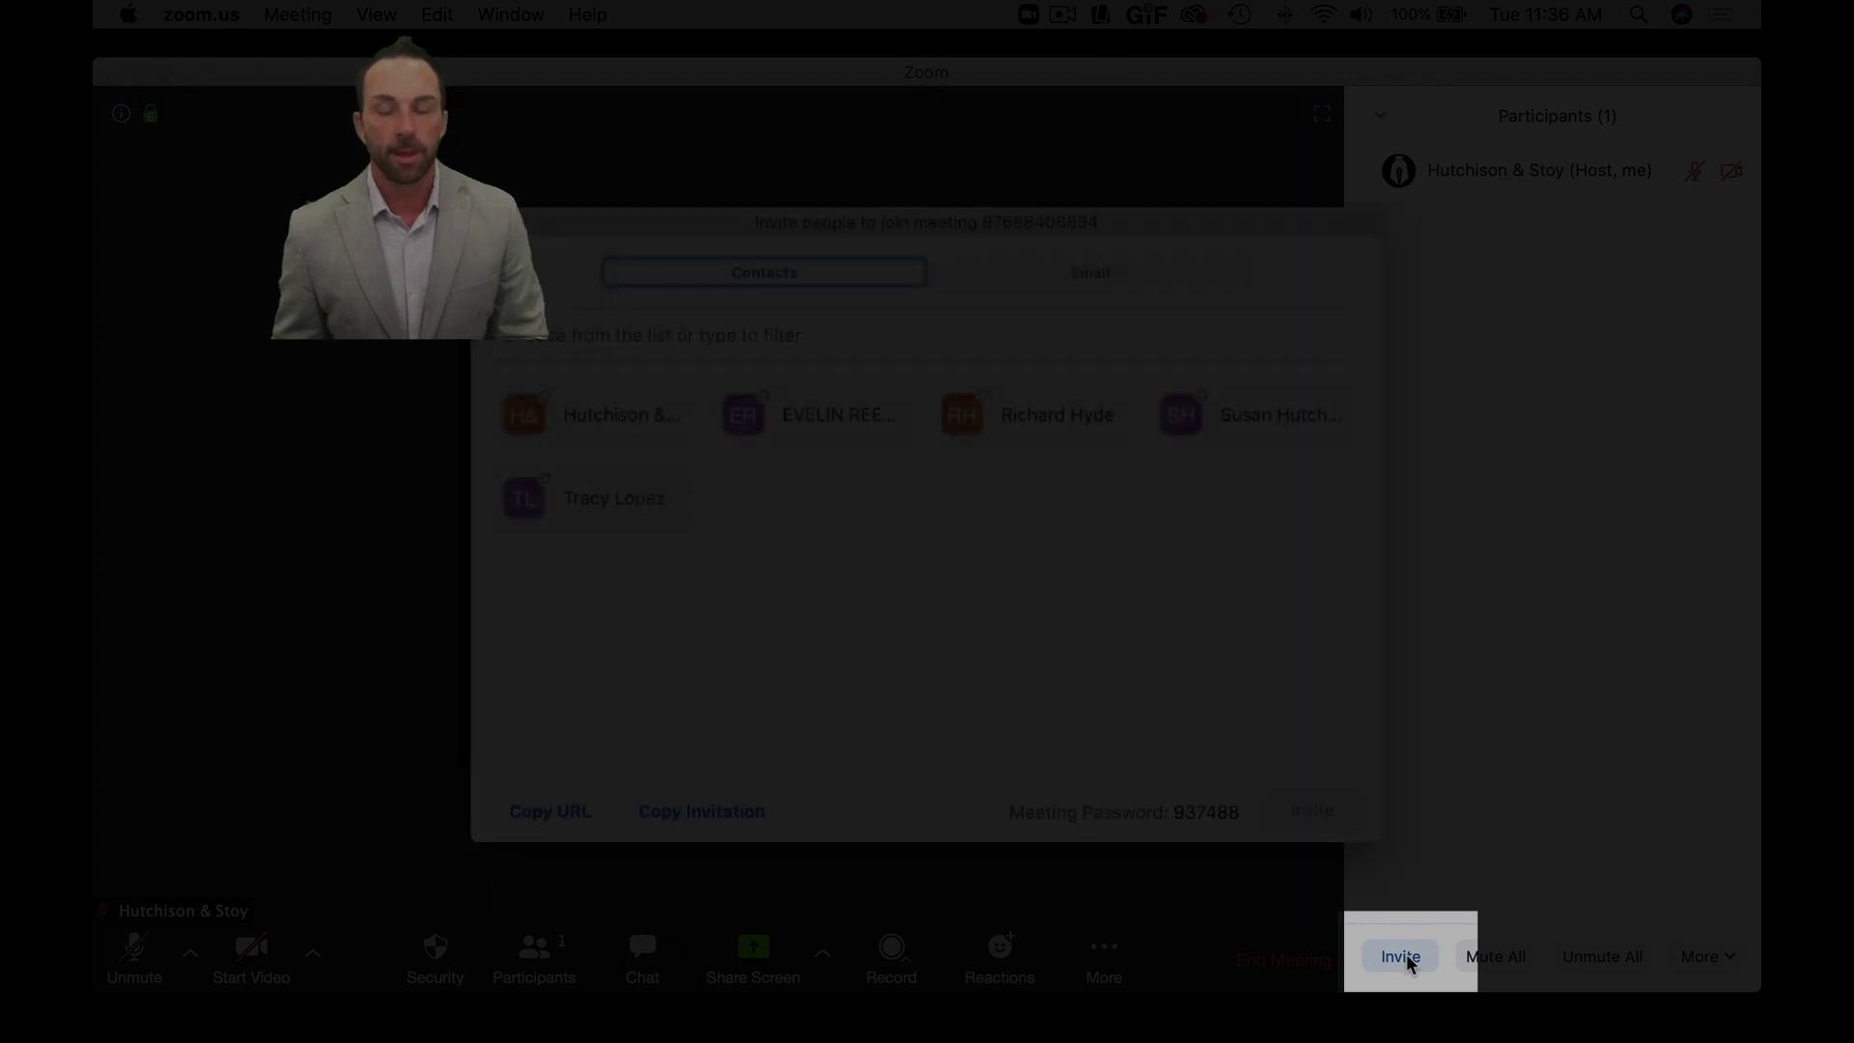
click(697, 815)
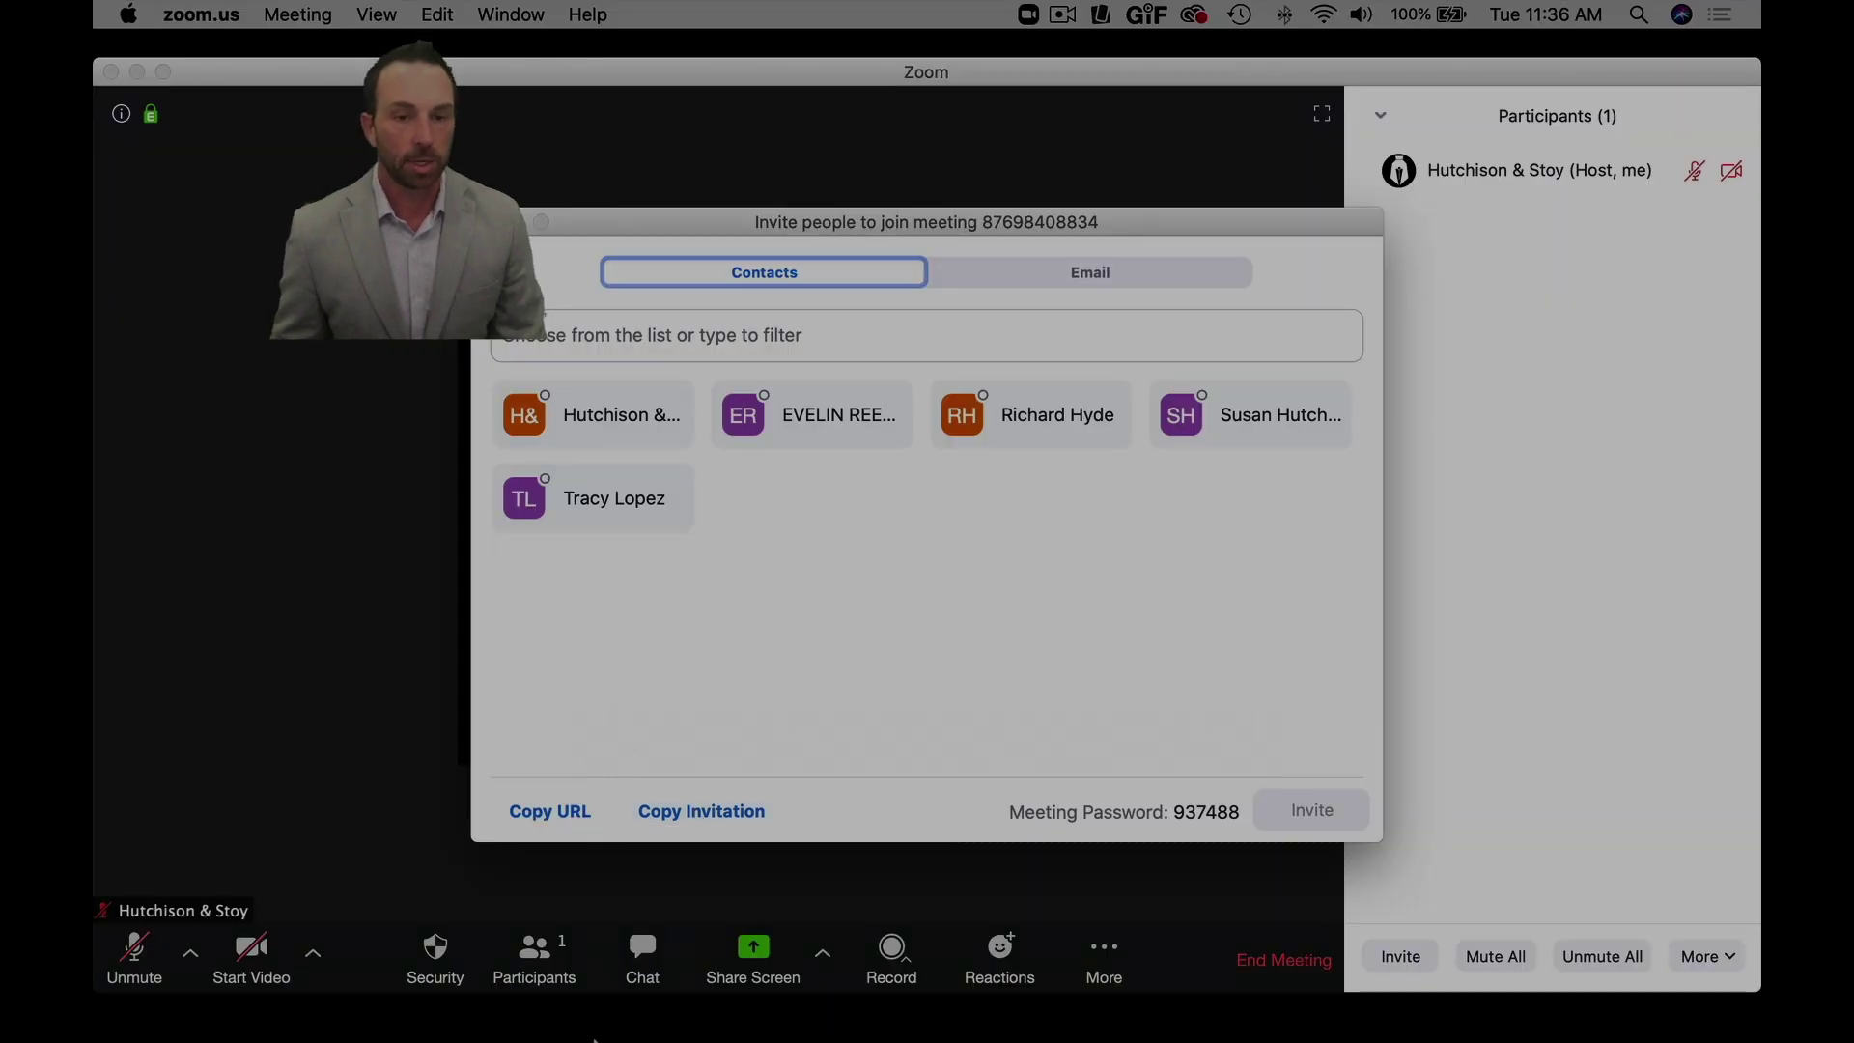
- Switch to Messages, open a colleague's conversation and paste the copied Zoom invitation into the message
click(458, 1009)
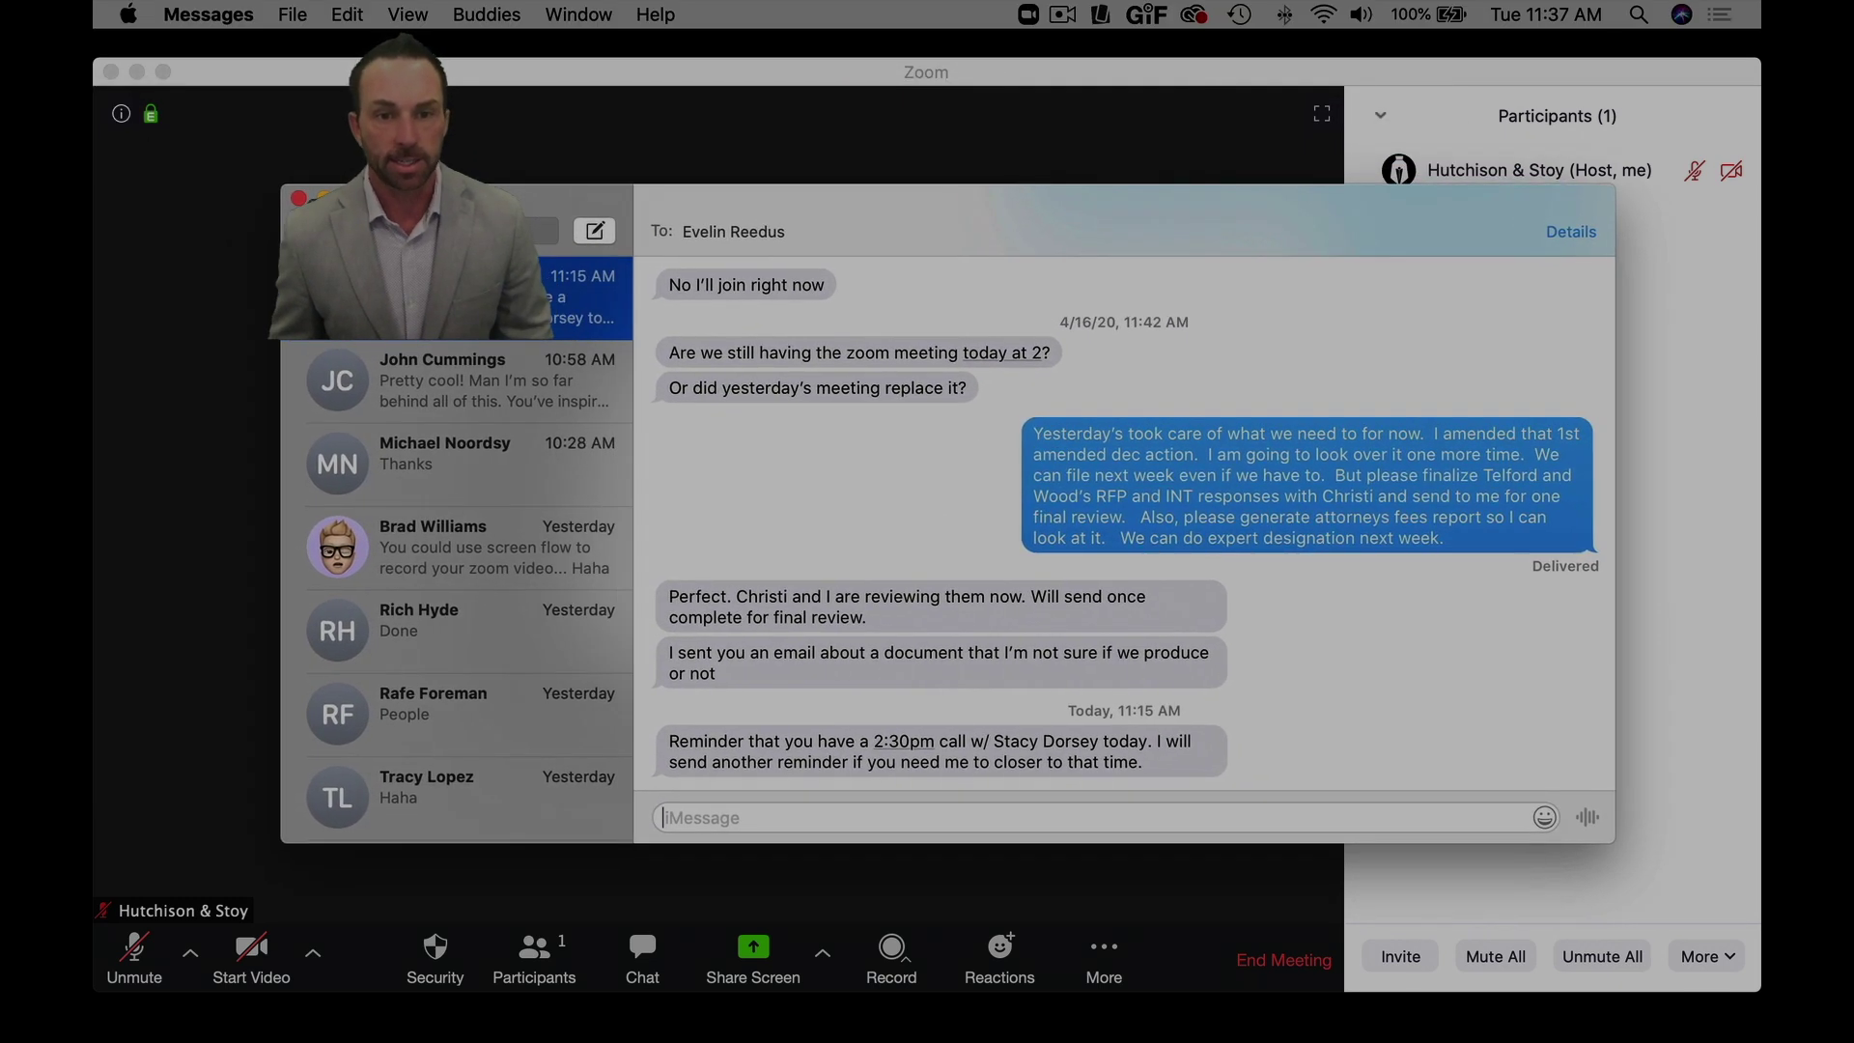
click(503, 636)
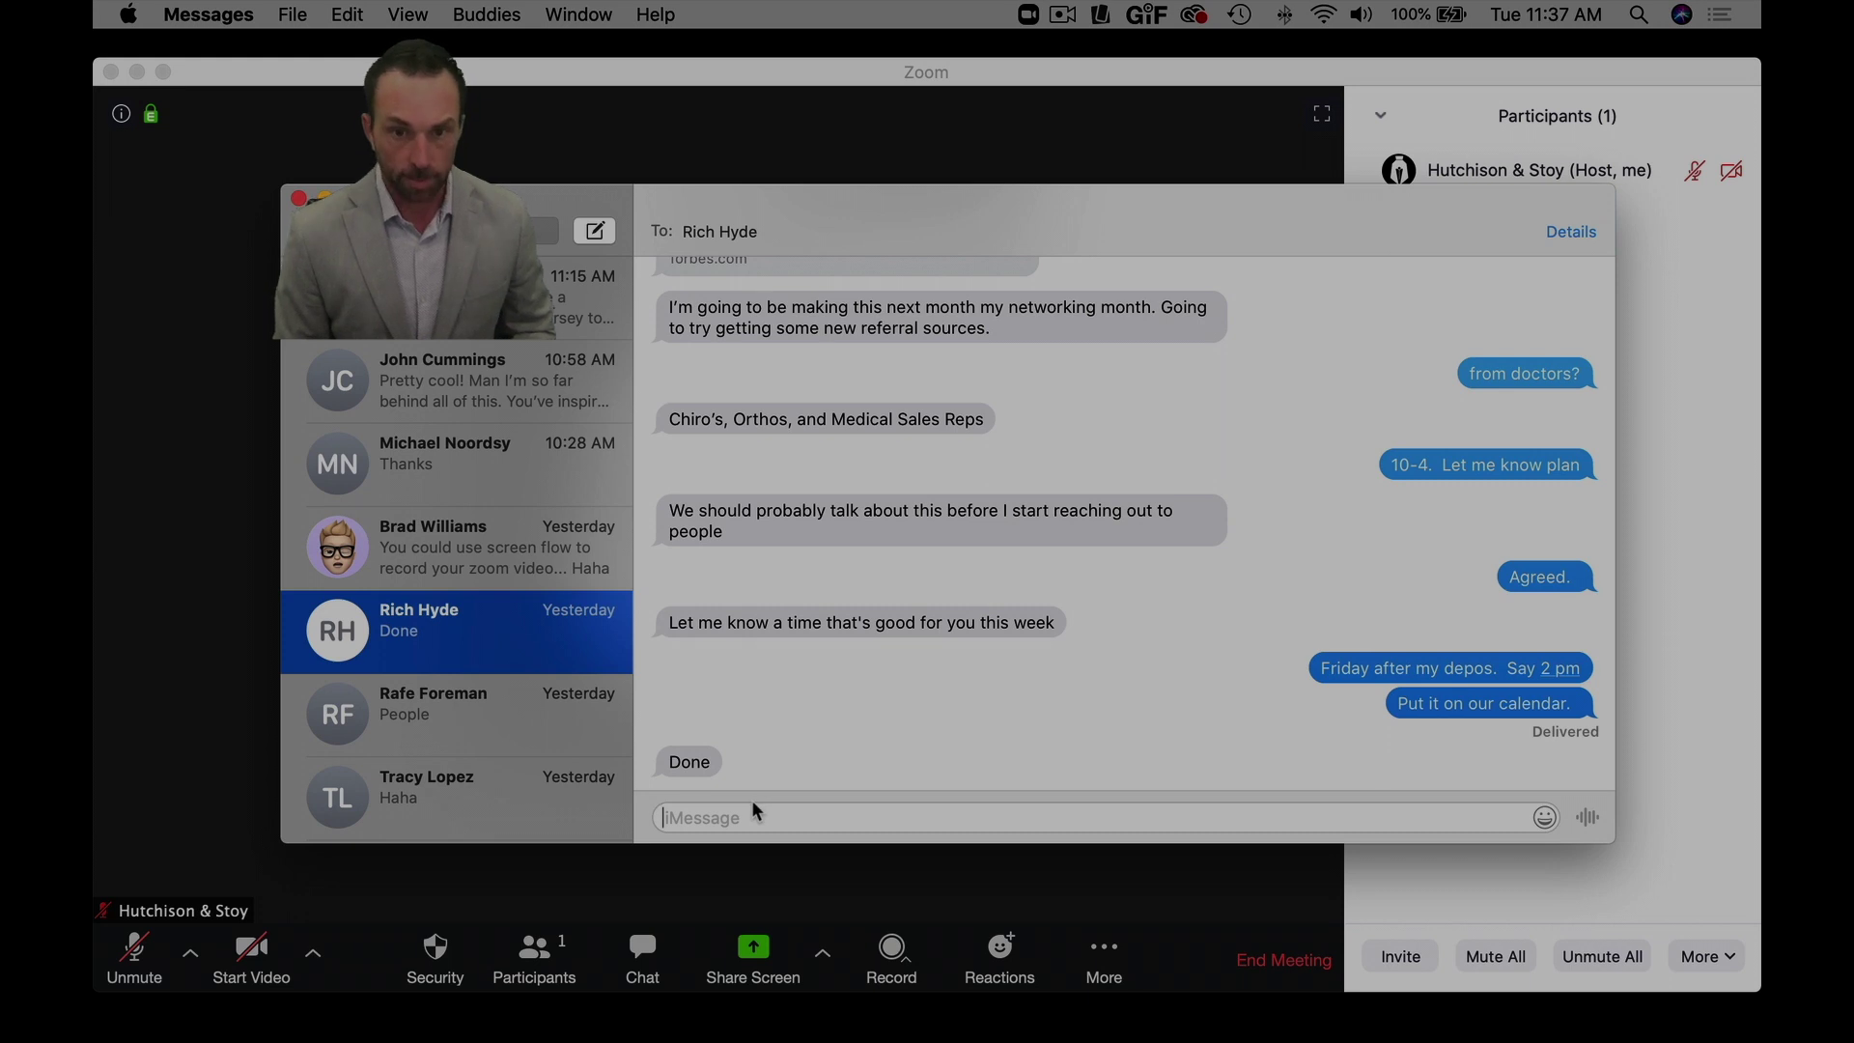
key(super+v)
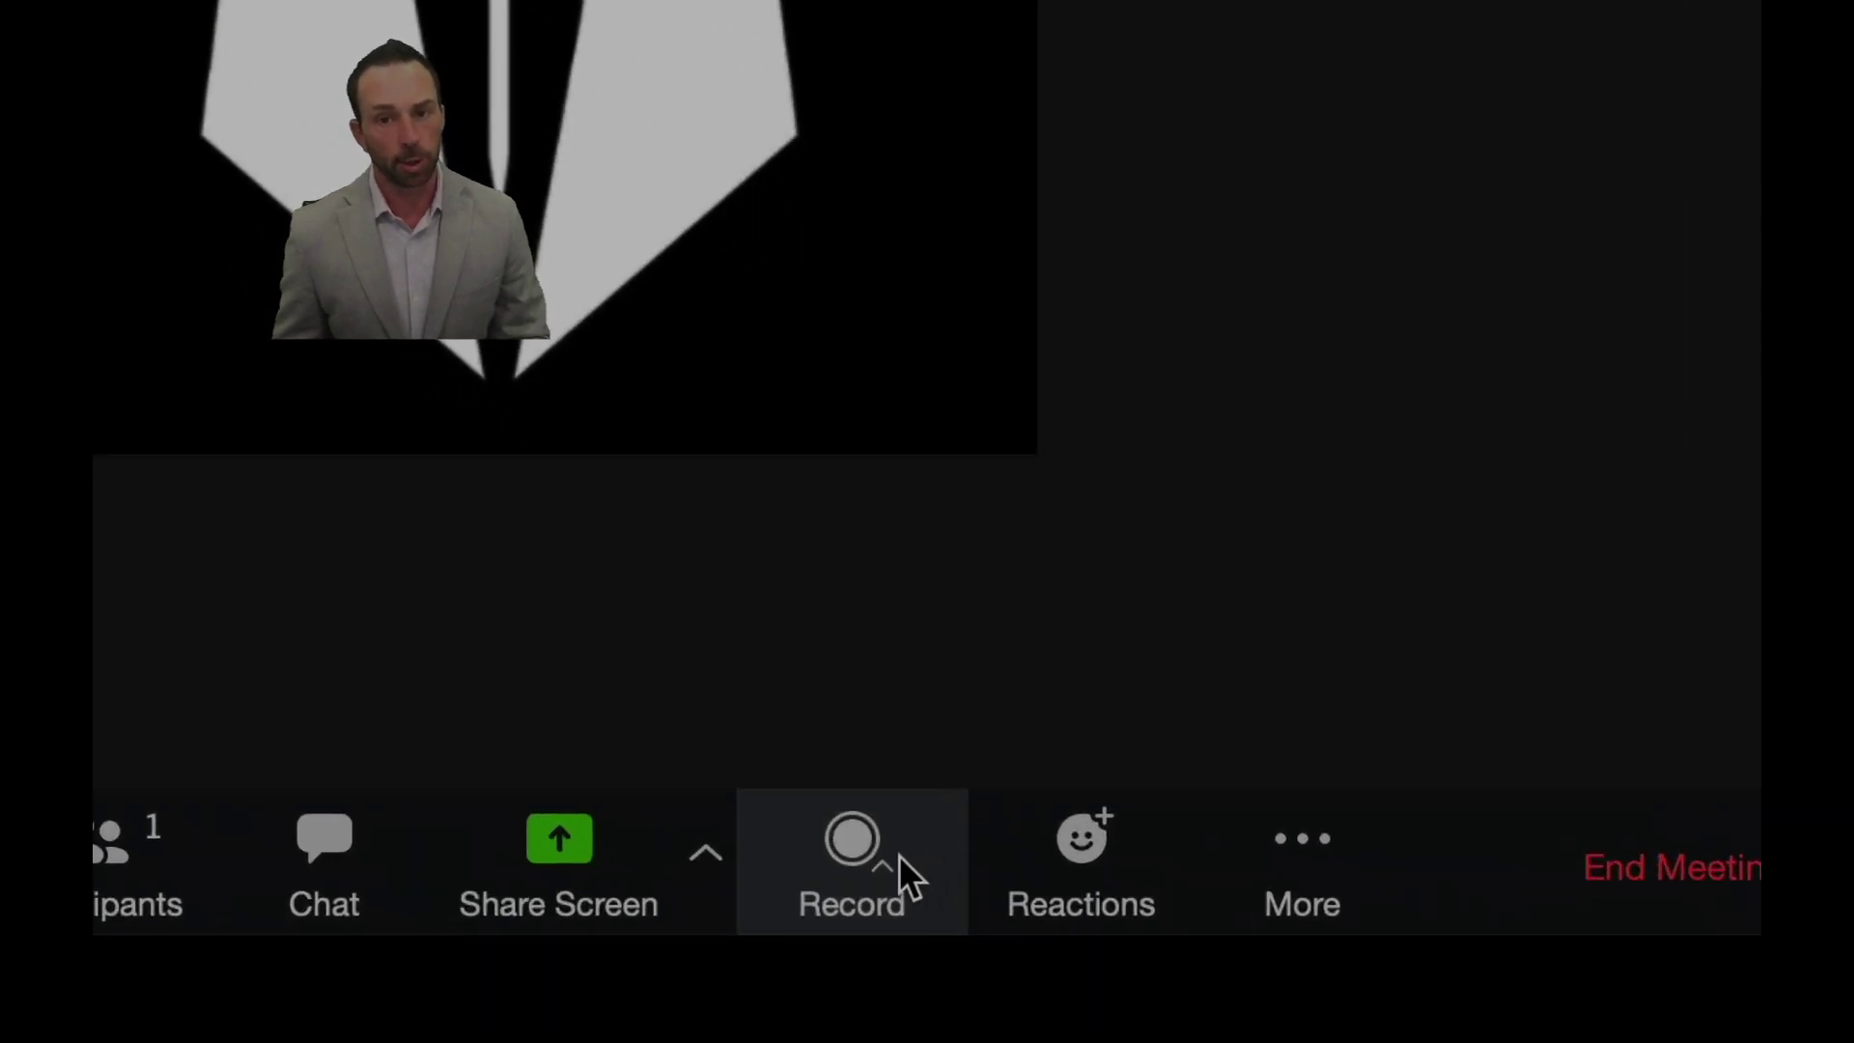
- View the choices for recording the Zoom meeting on this computer or to the cloud, and dismiss them
click(900, 854)
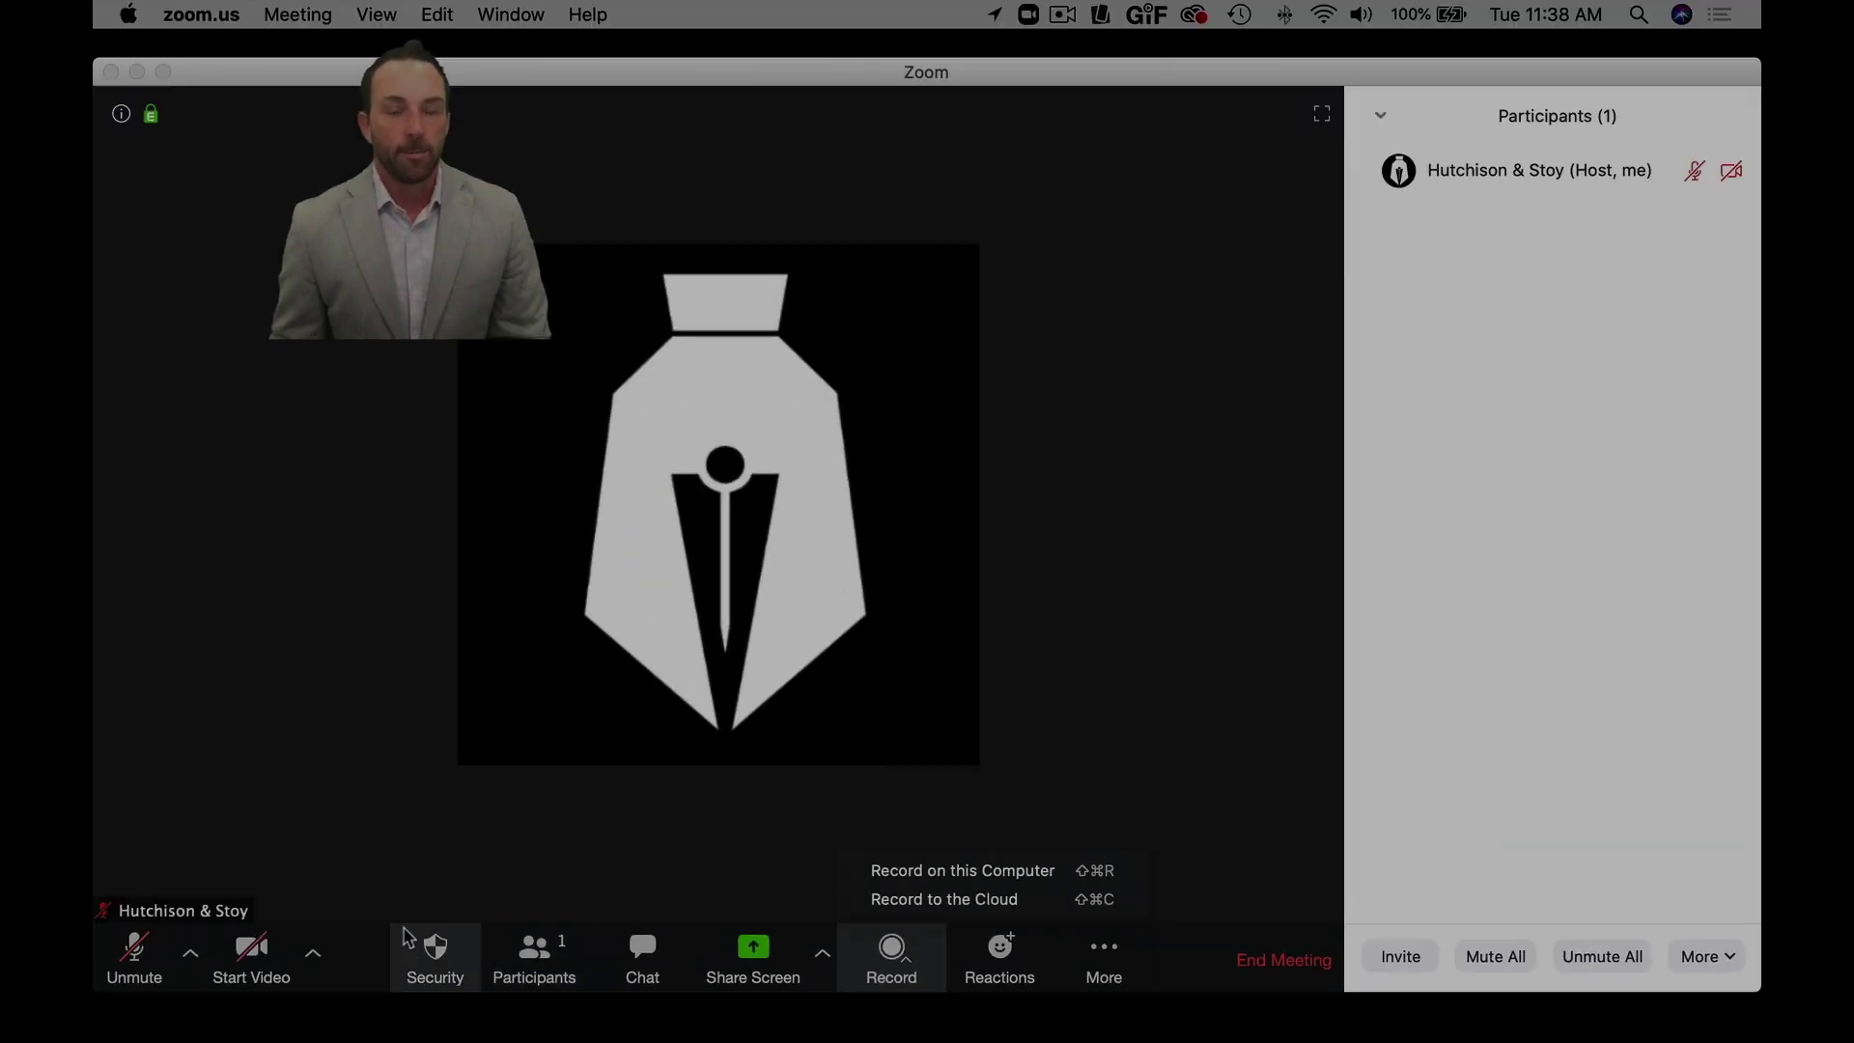
click(436, 815)
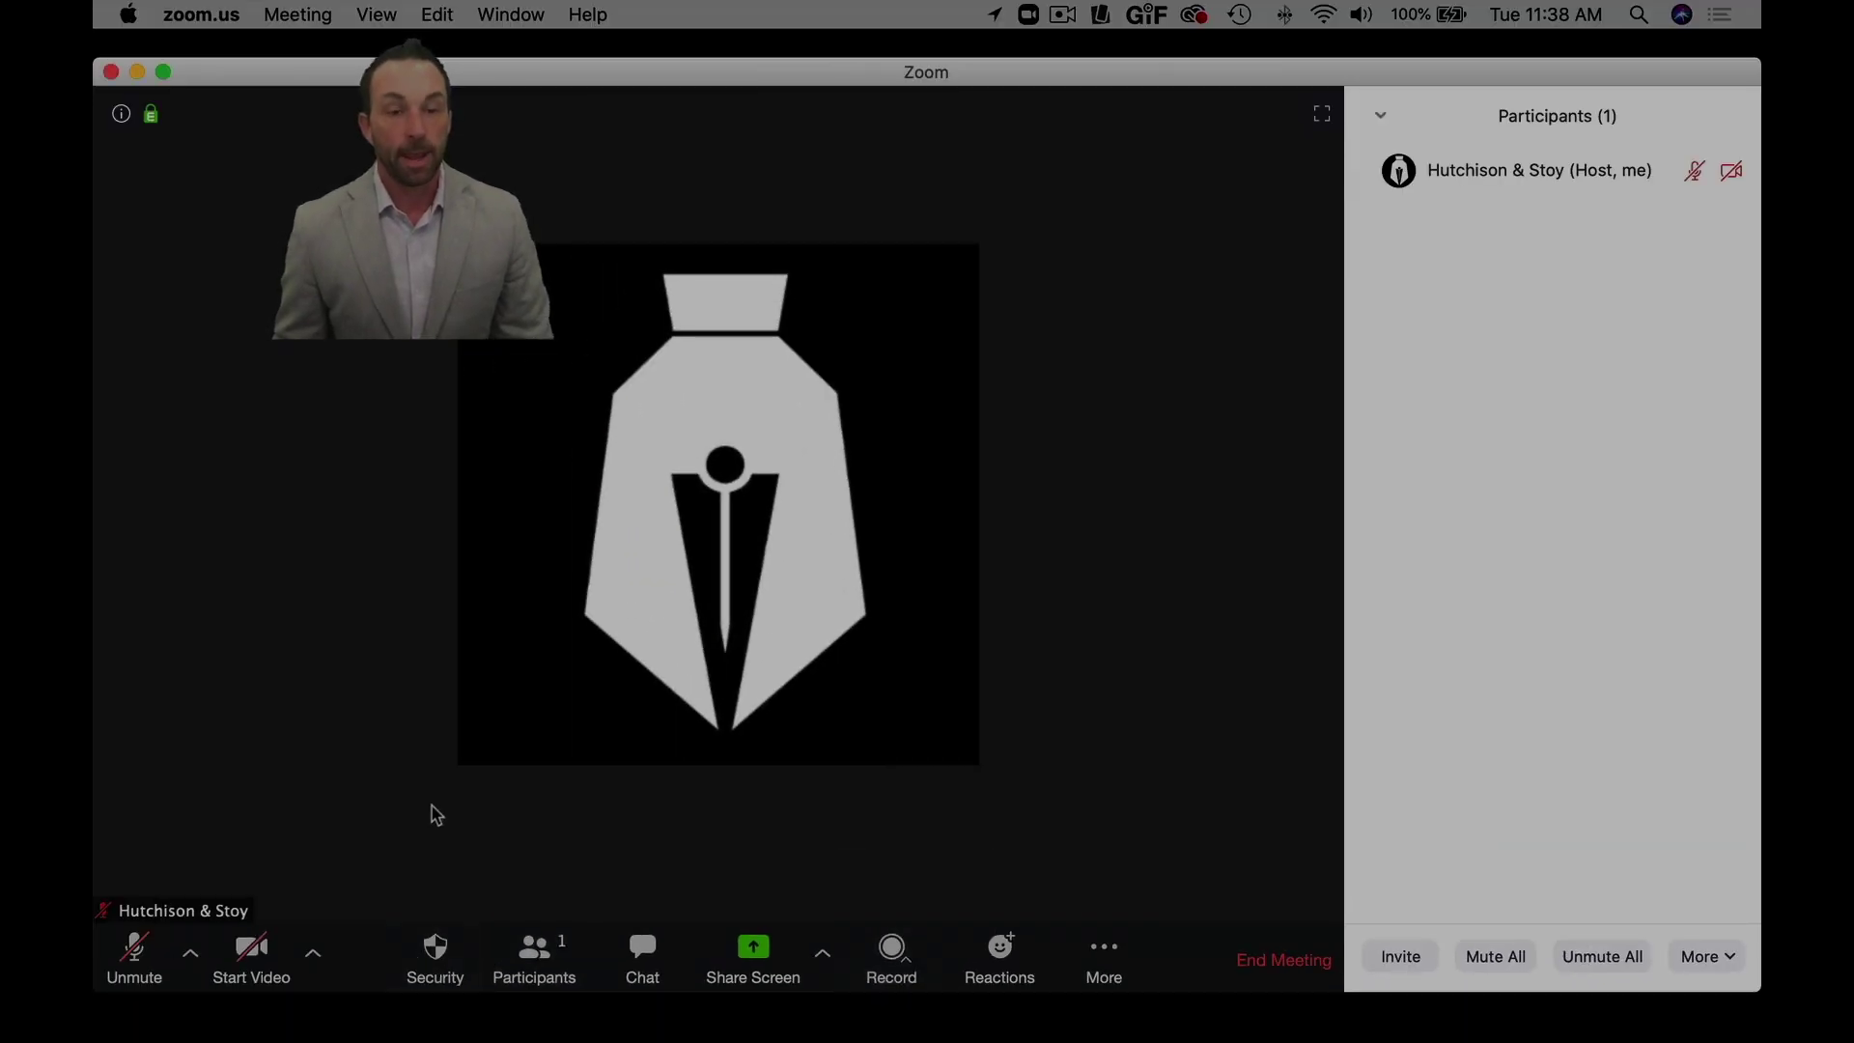
- Toggle the camera on and off in the meeting and unmute the microphone
click(253, 951)
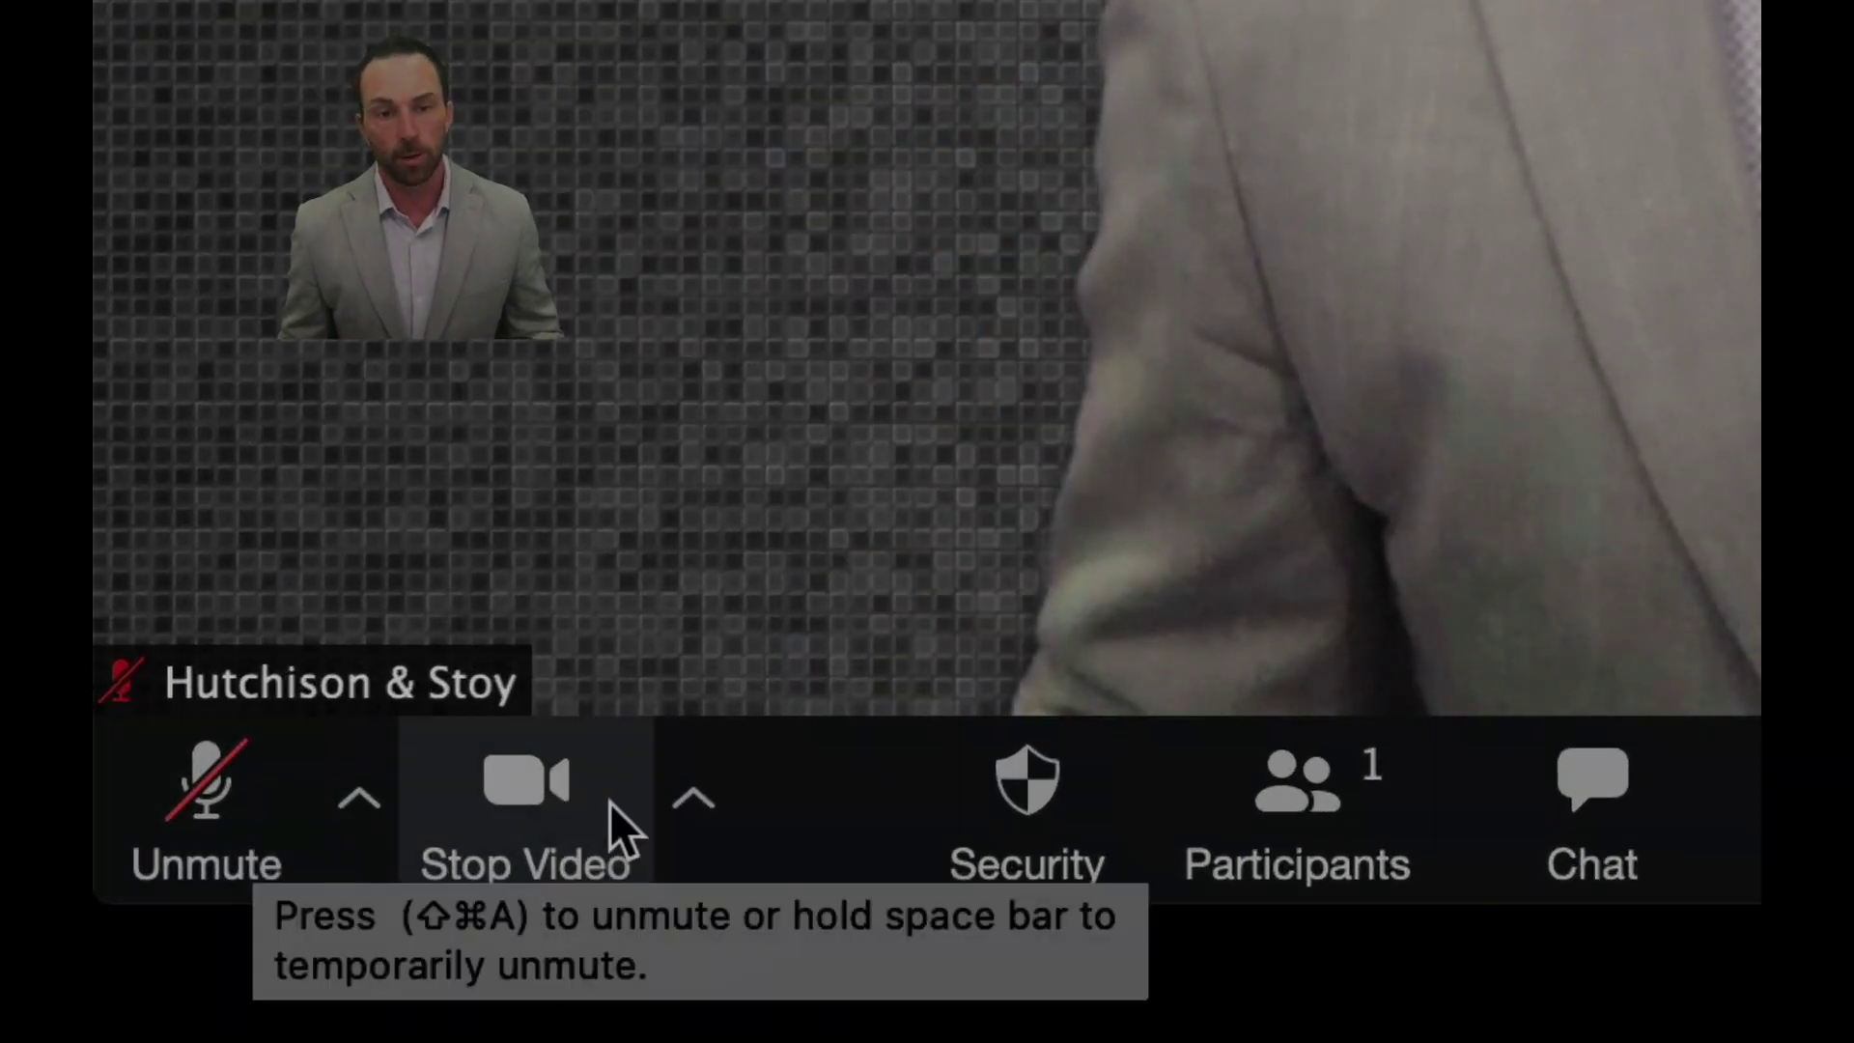
click(562, 802)
click(562, 802)
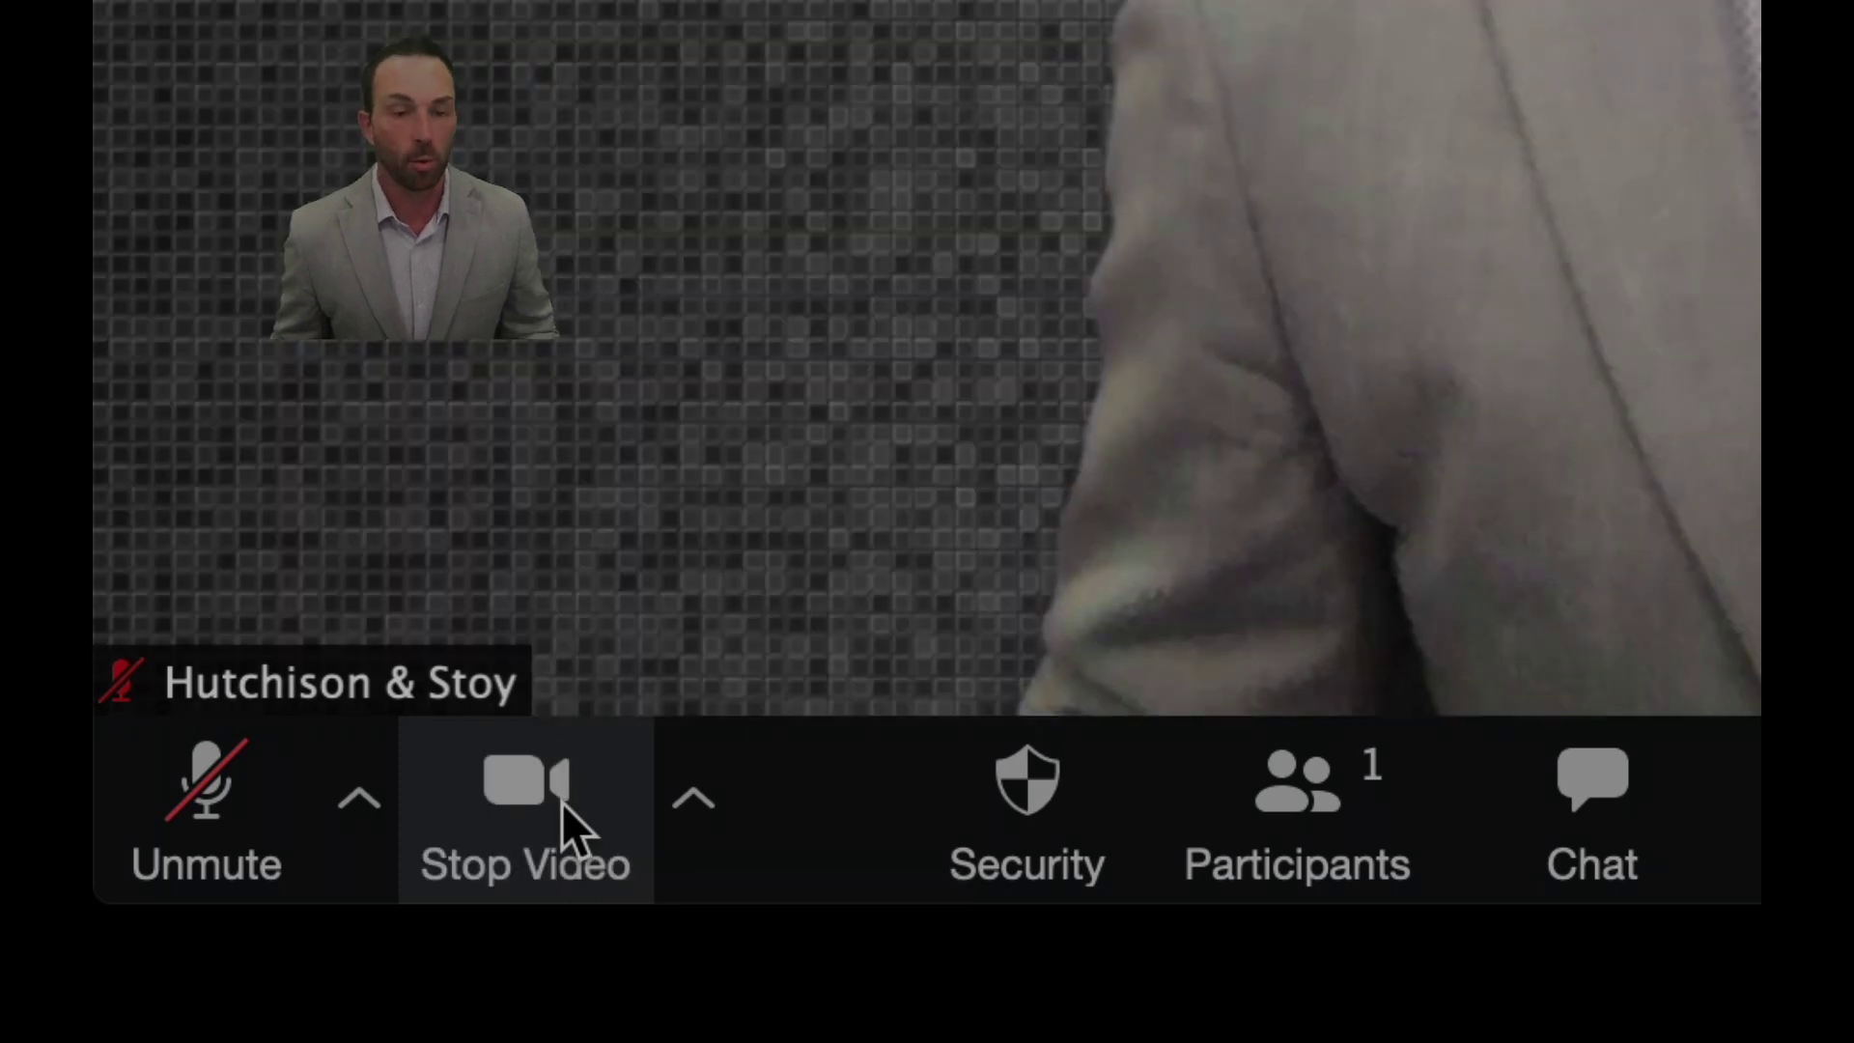
click(174, 824)
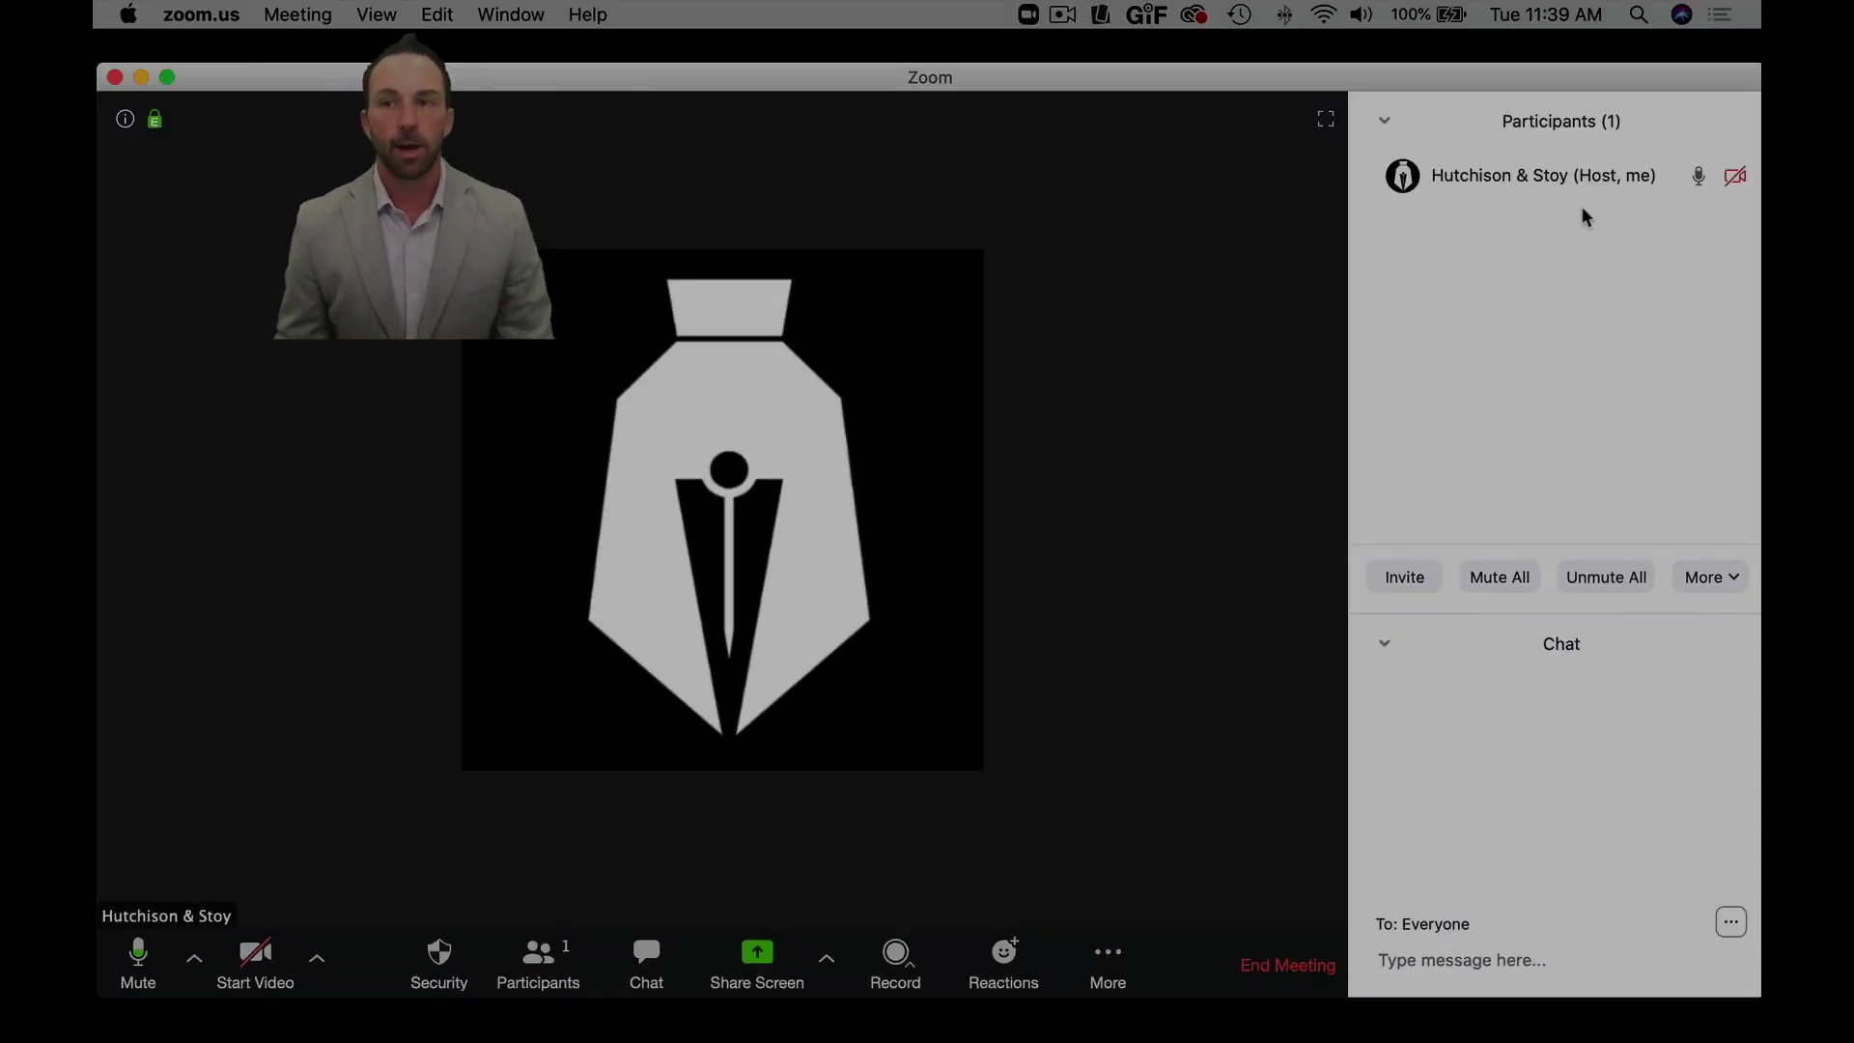
- Rename the host in the participants list from the firm name to the attorney's own full name
mouse_move(1652, 175)
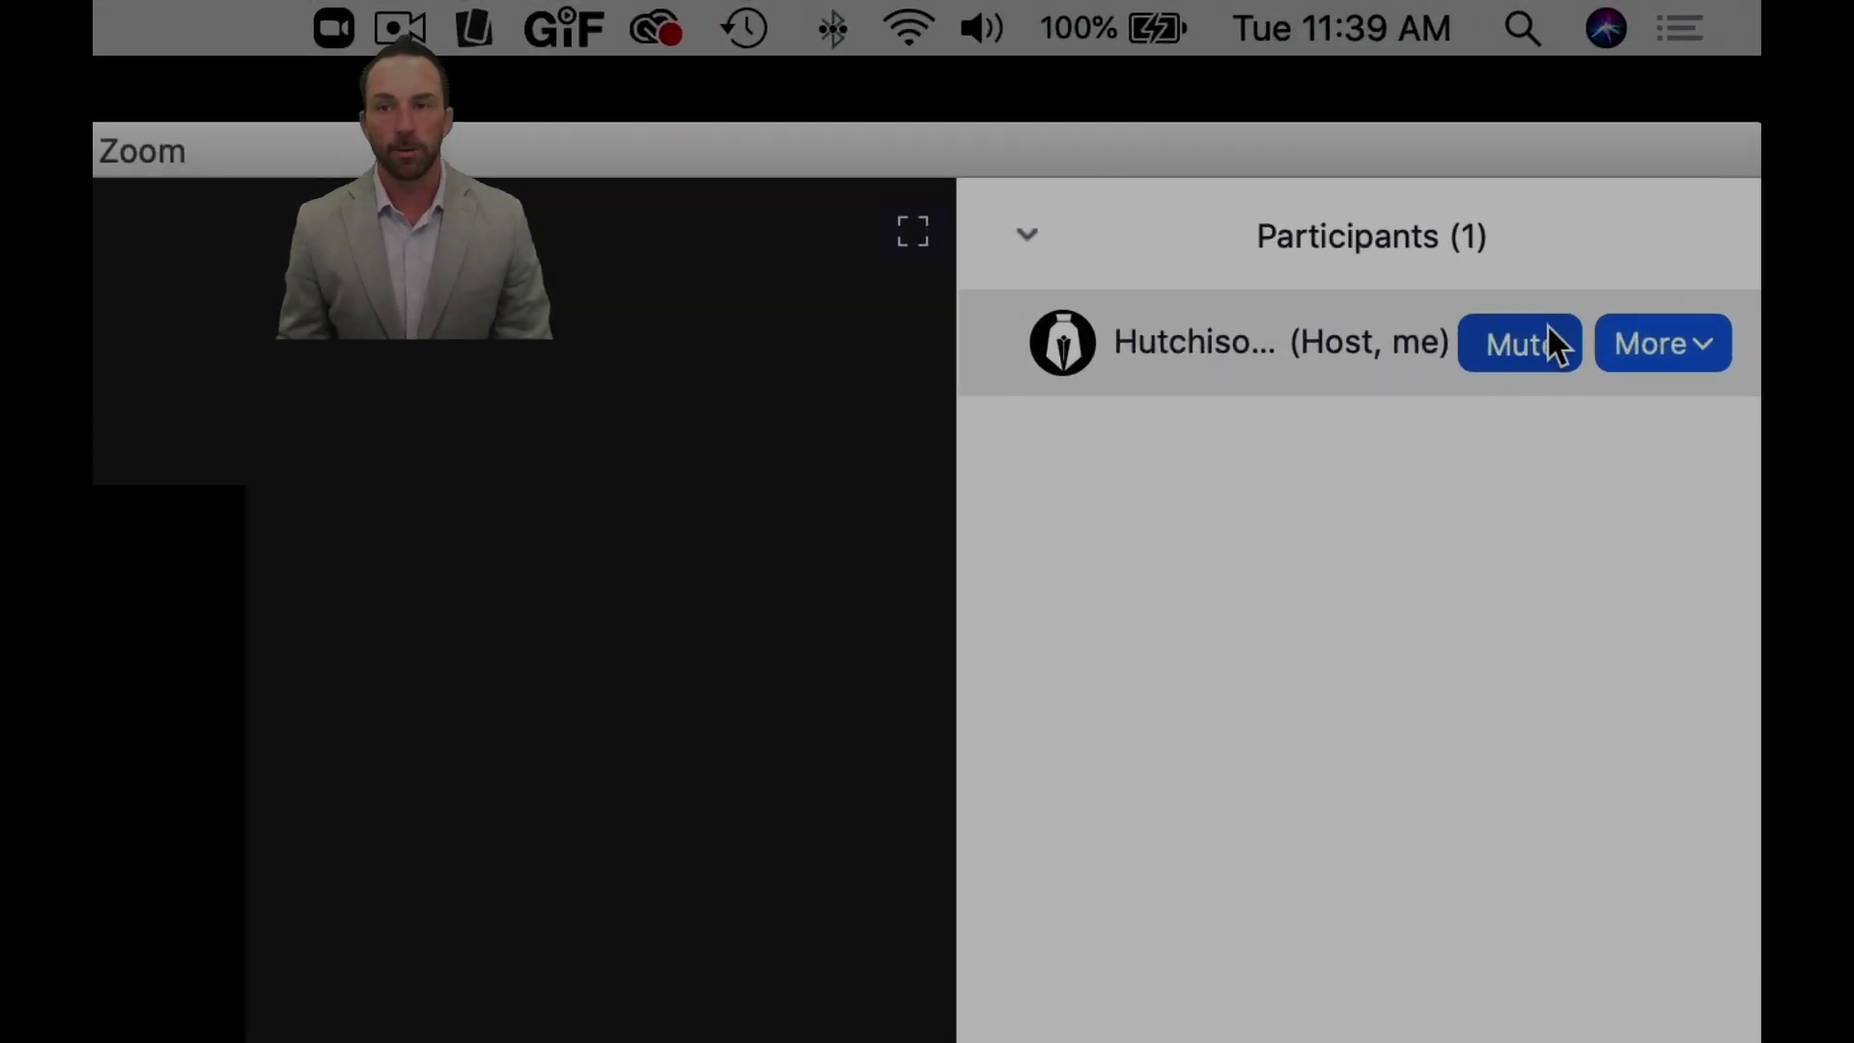
click(1721, 336)
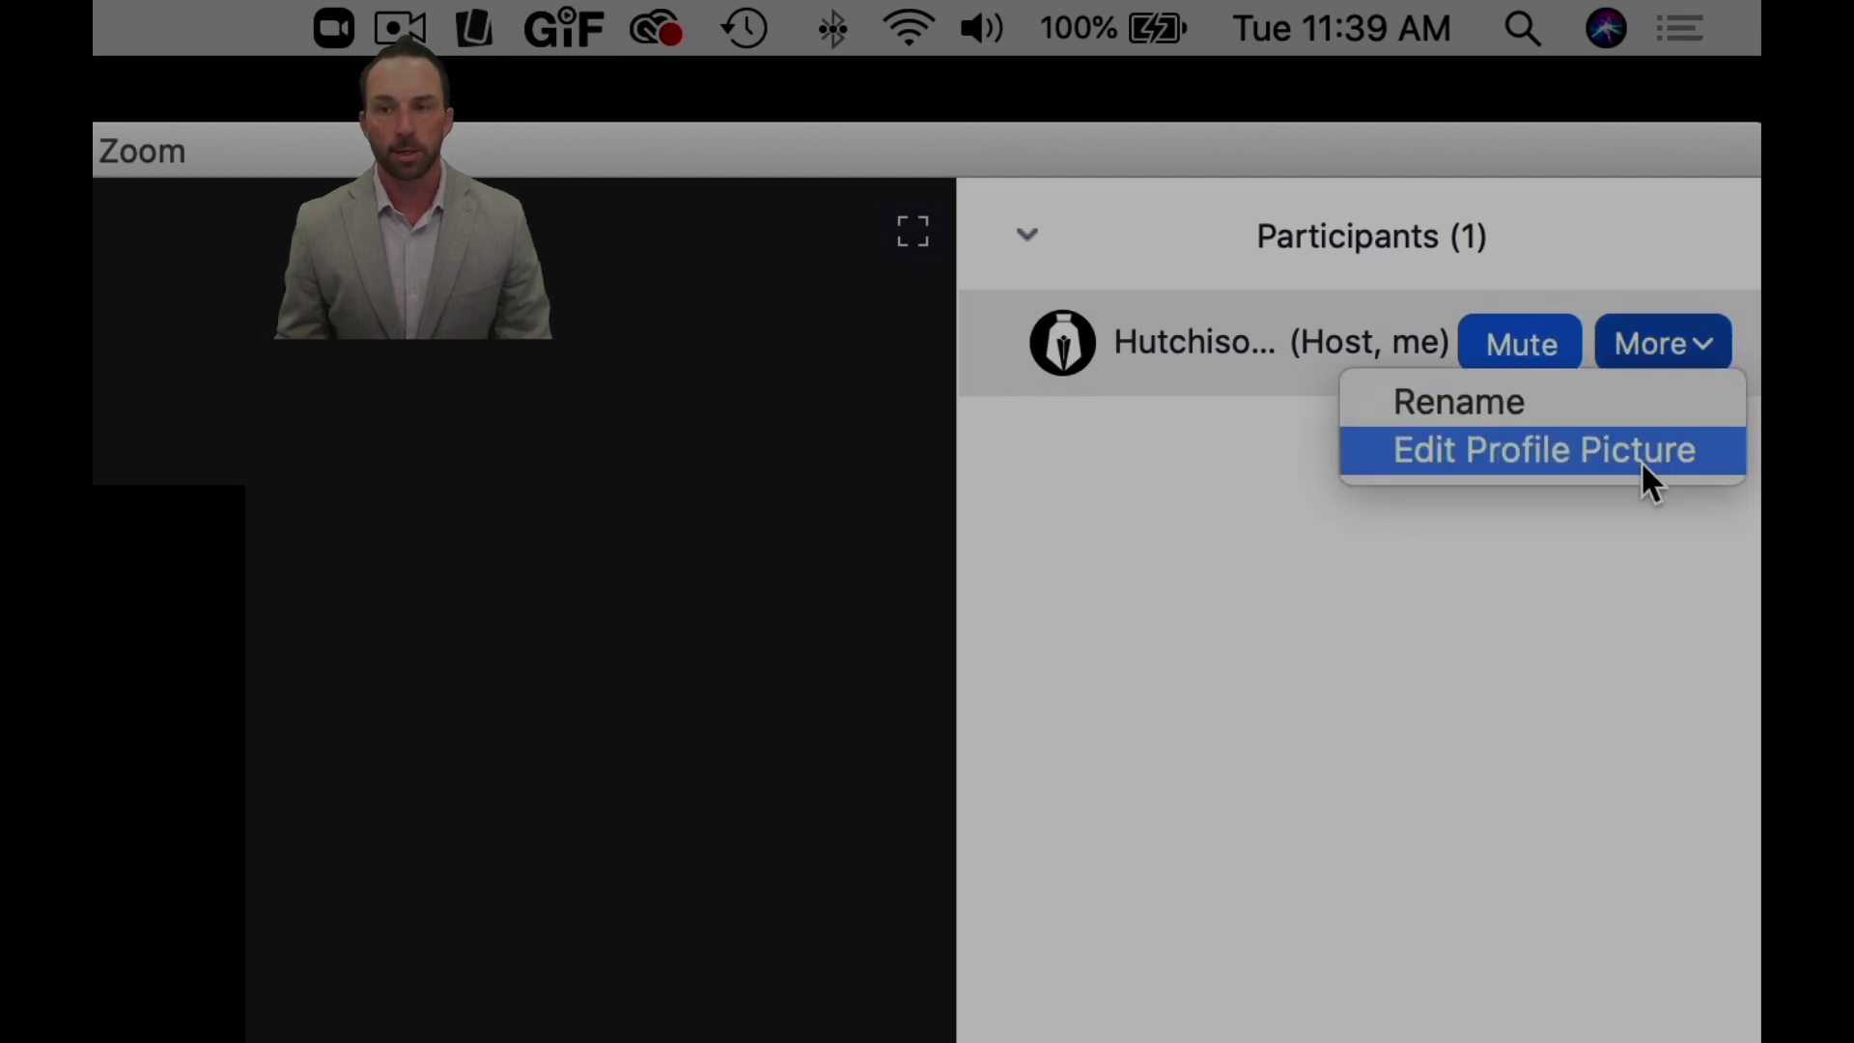
click(1644, 401)
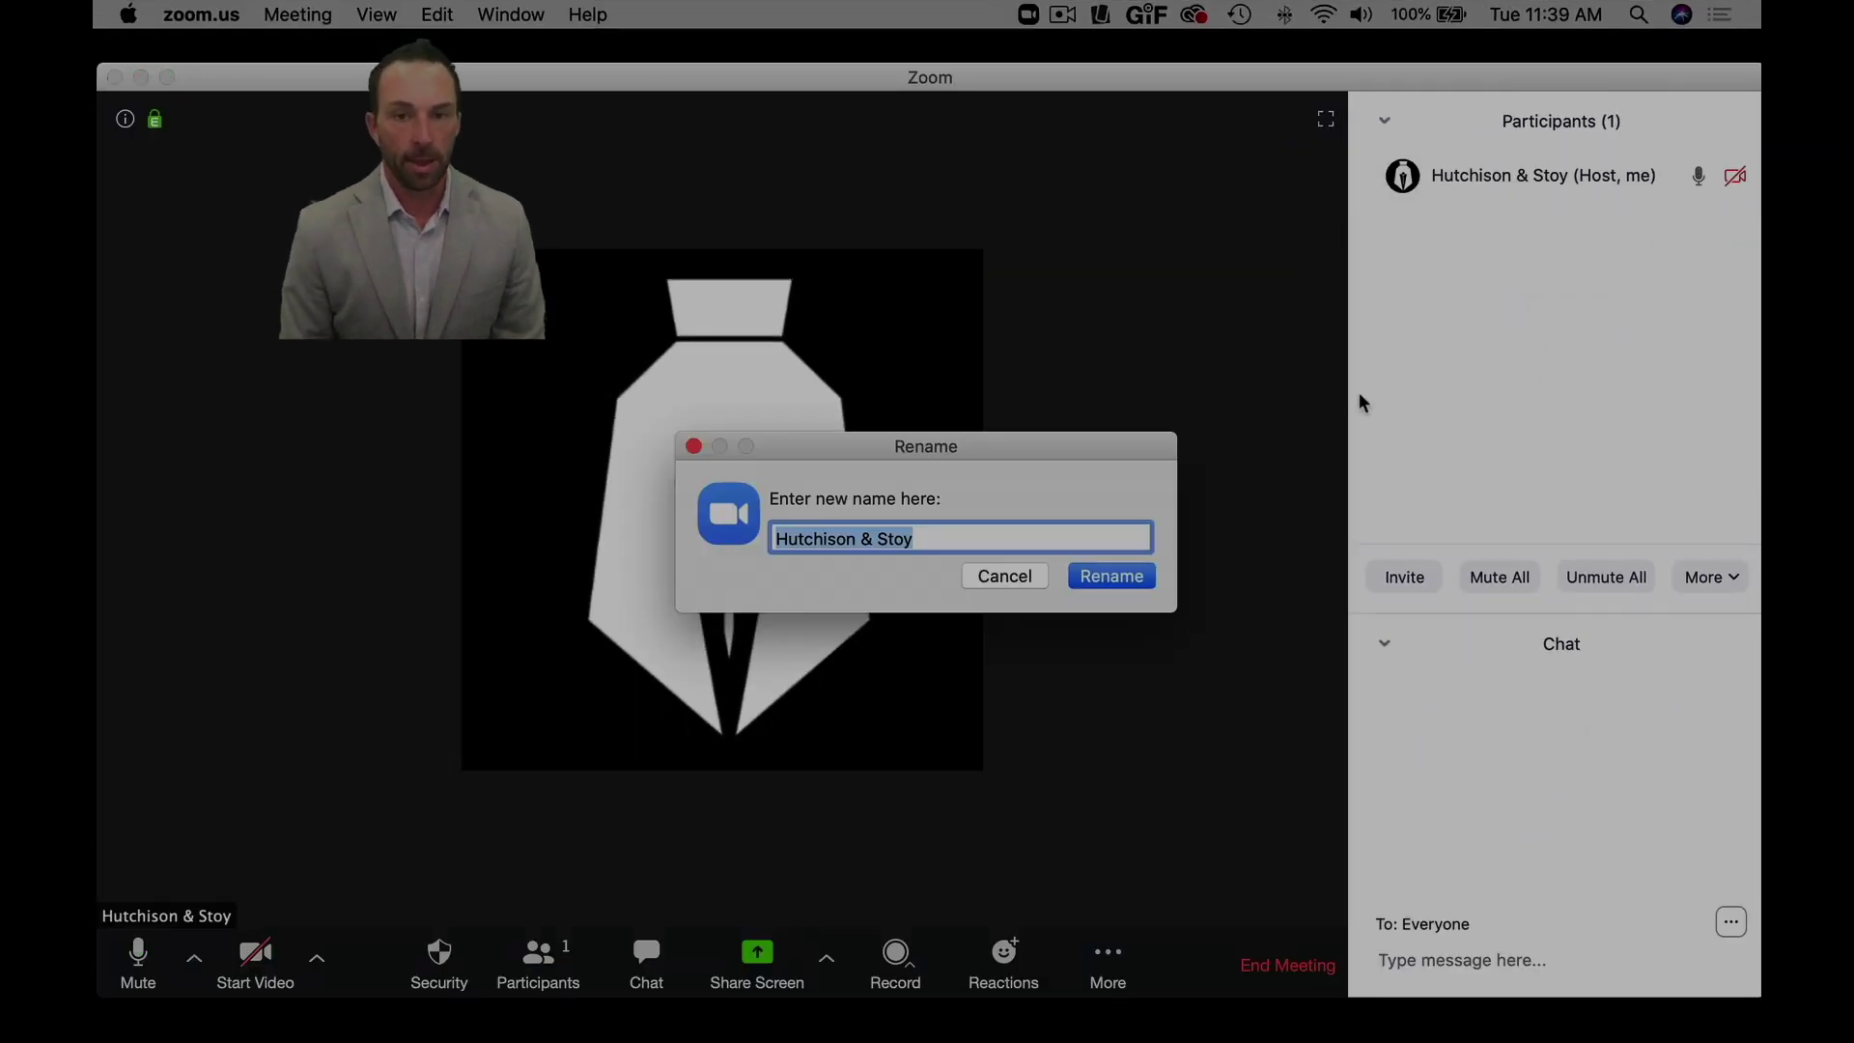
text(Chris Stoy)
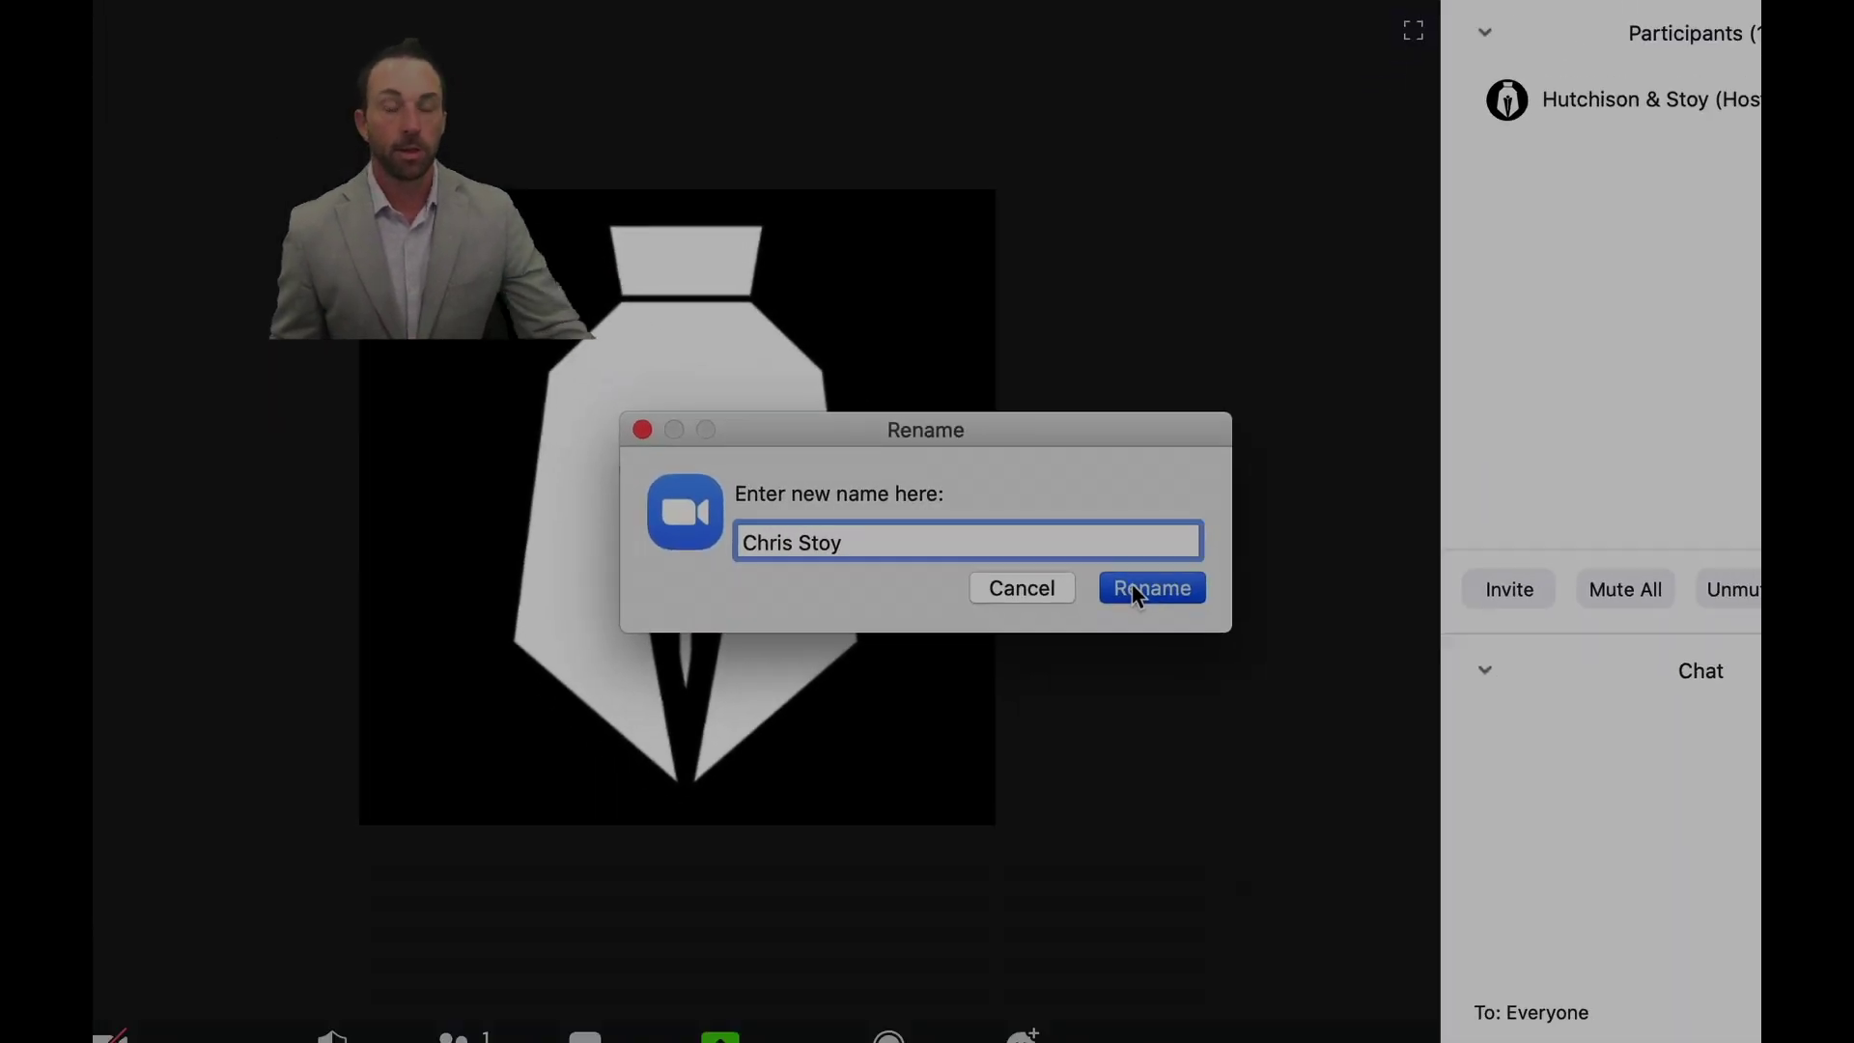
click(1188, 616)
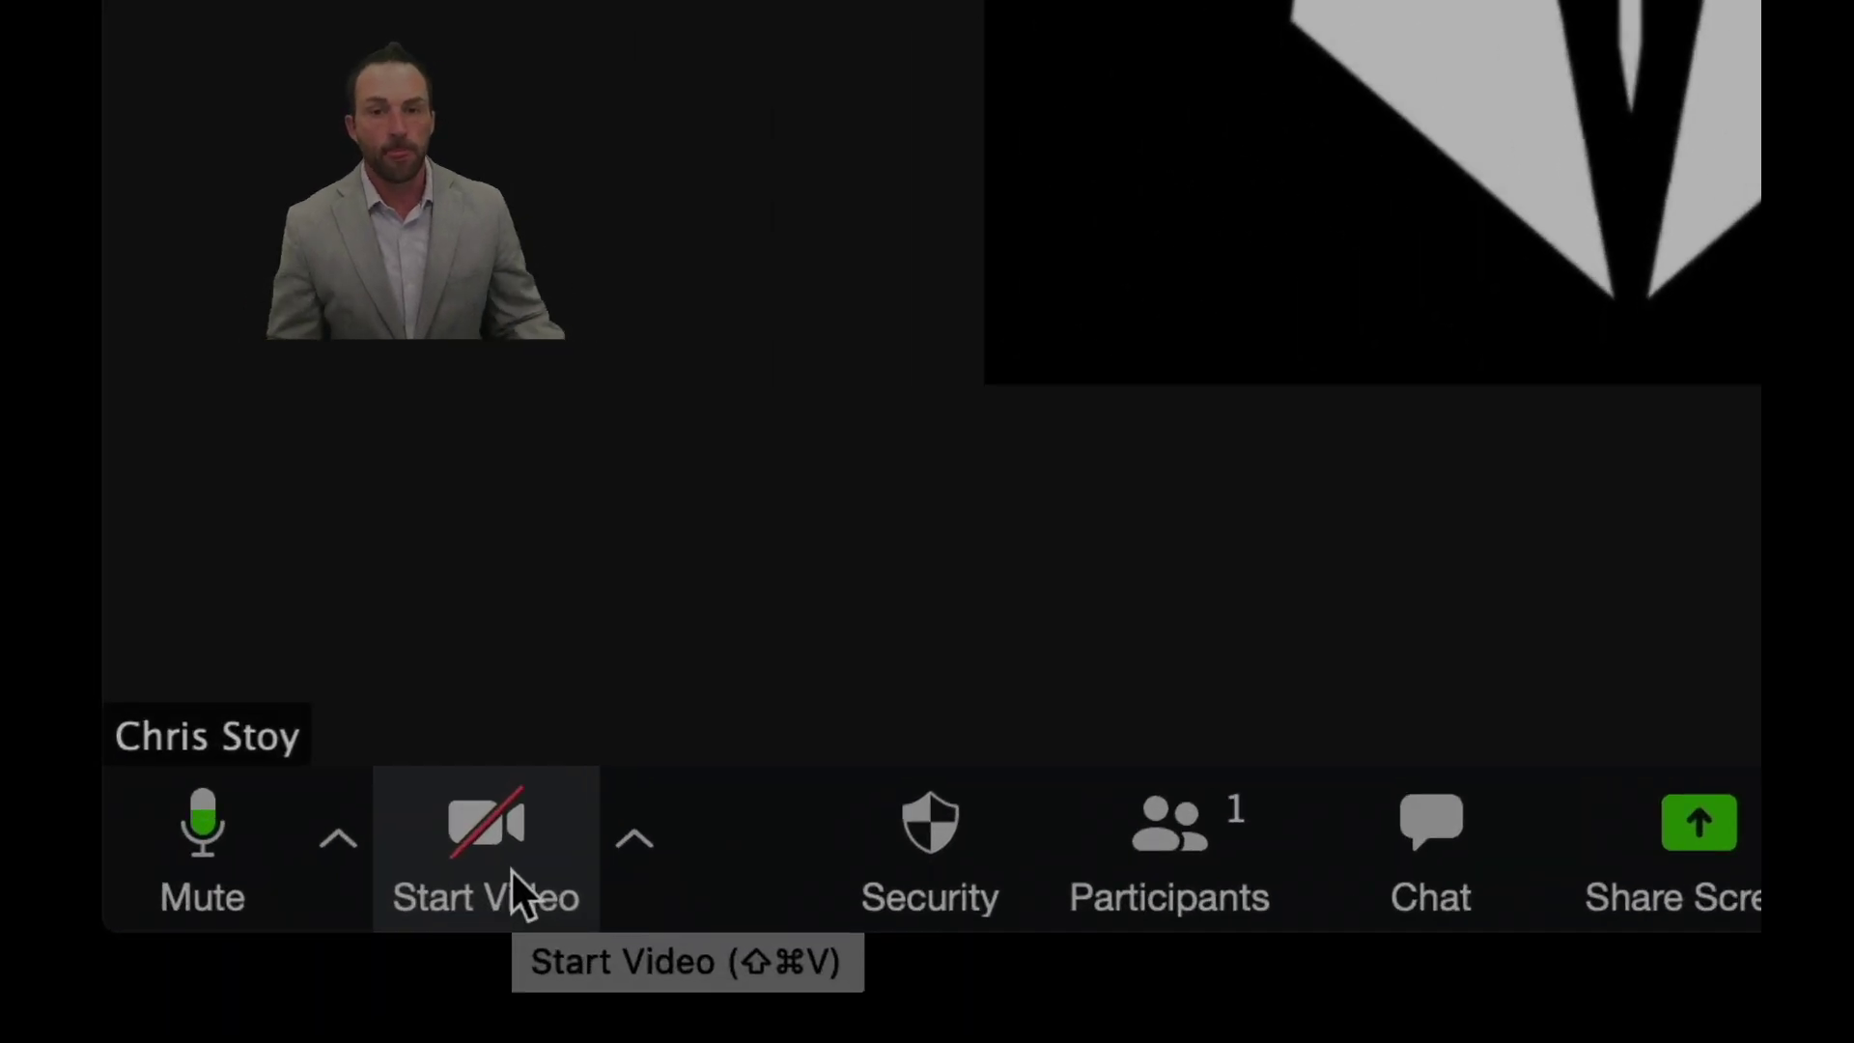
- Turn on the camera and open Zoom's virtual background settings, keeping the green screen option enabled
click(265, 970)
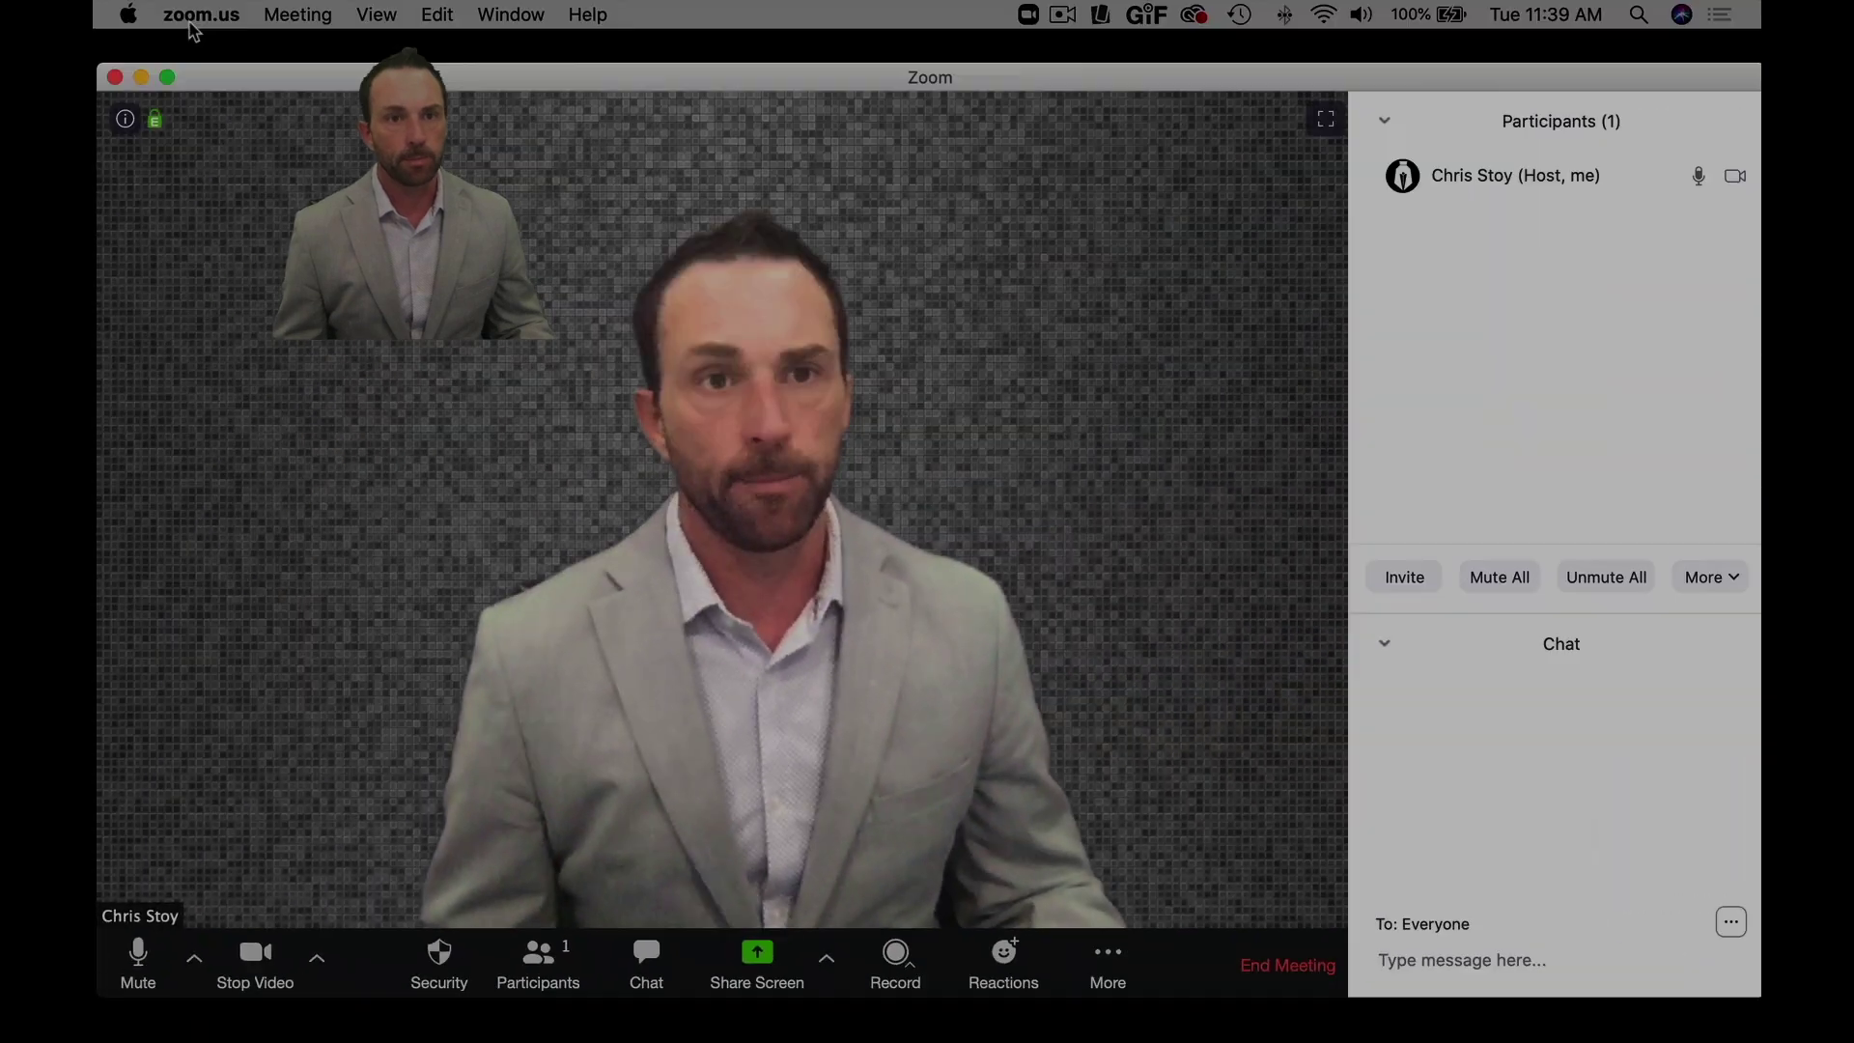
click(192, 23)
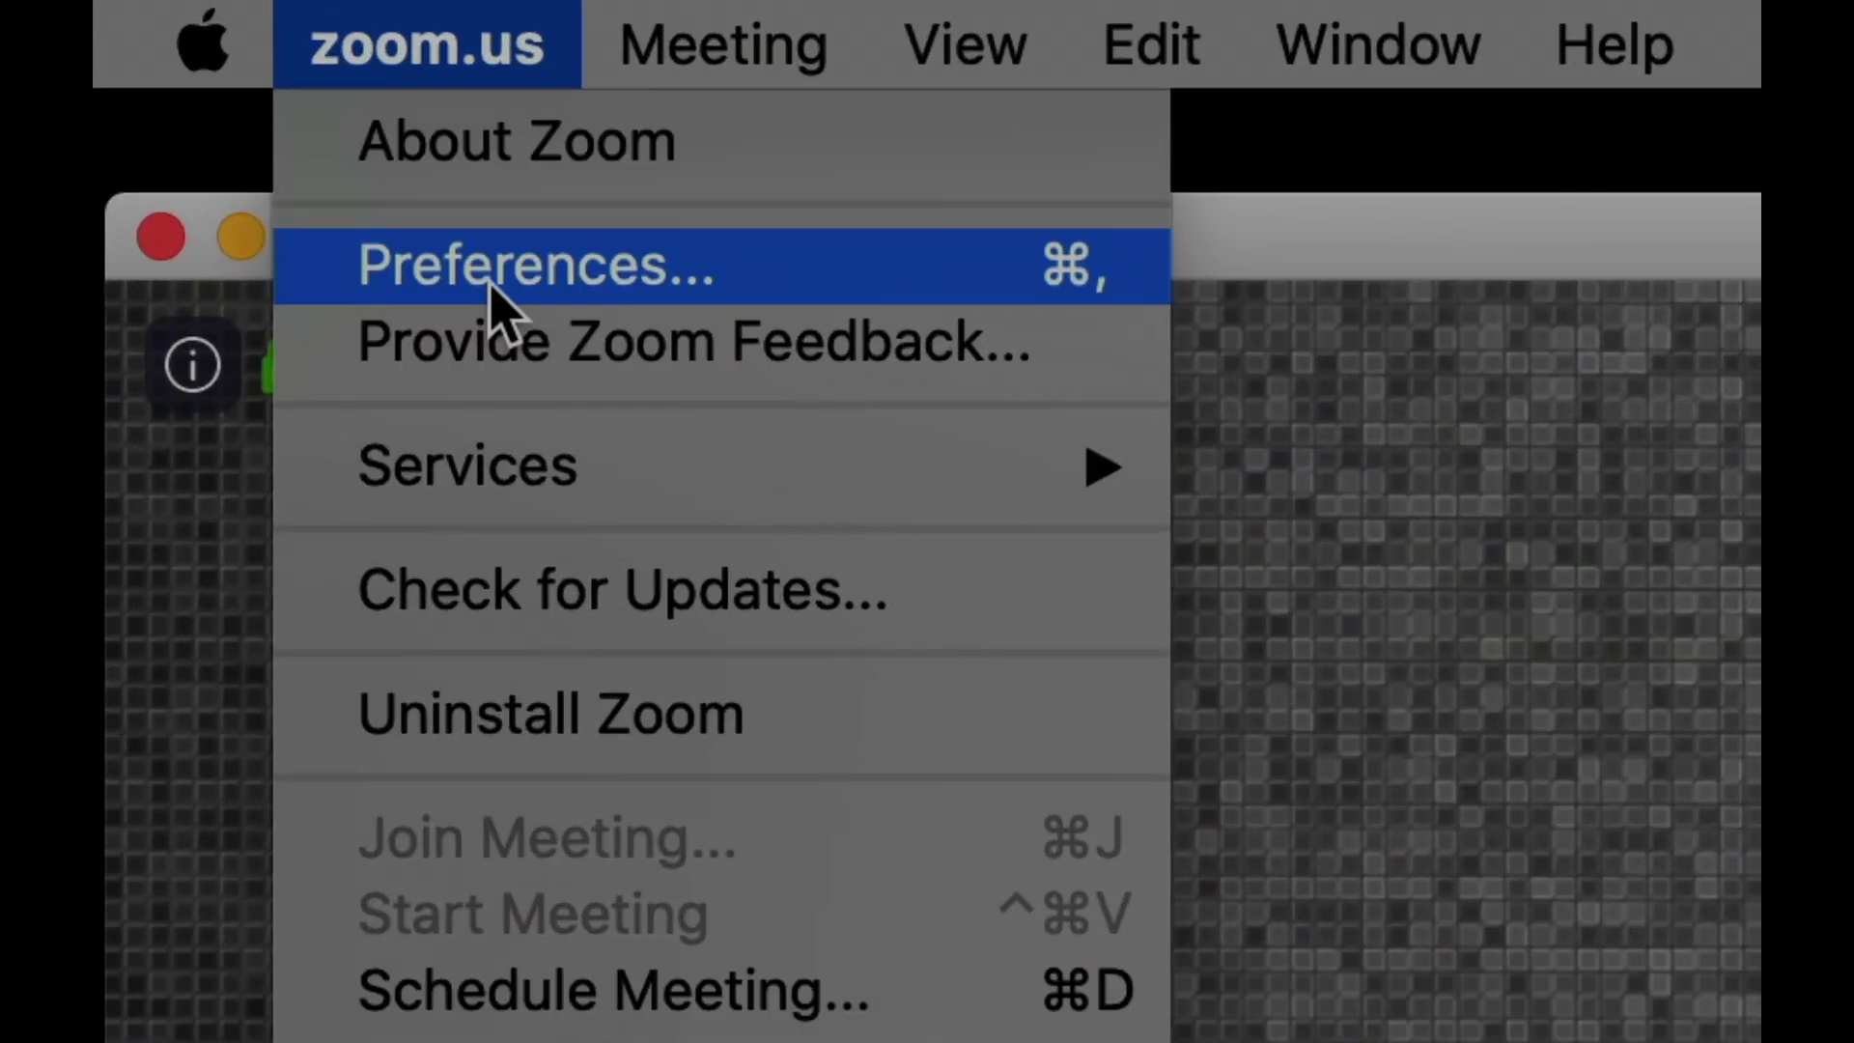
click(492, 289)
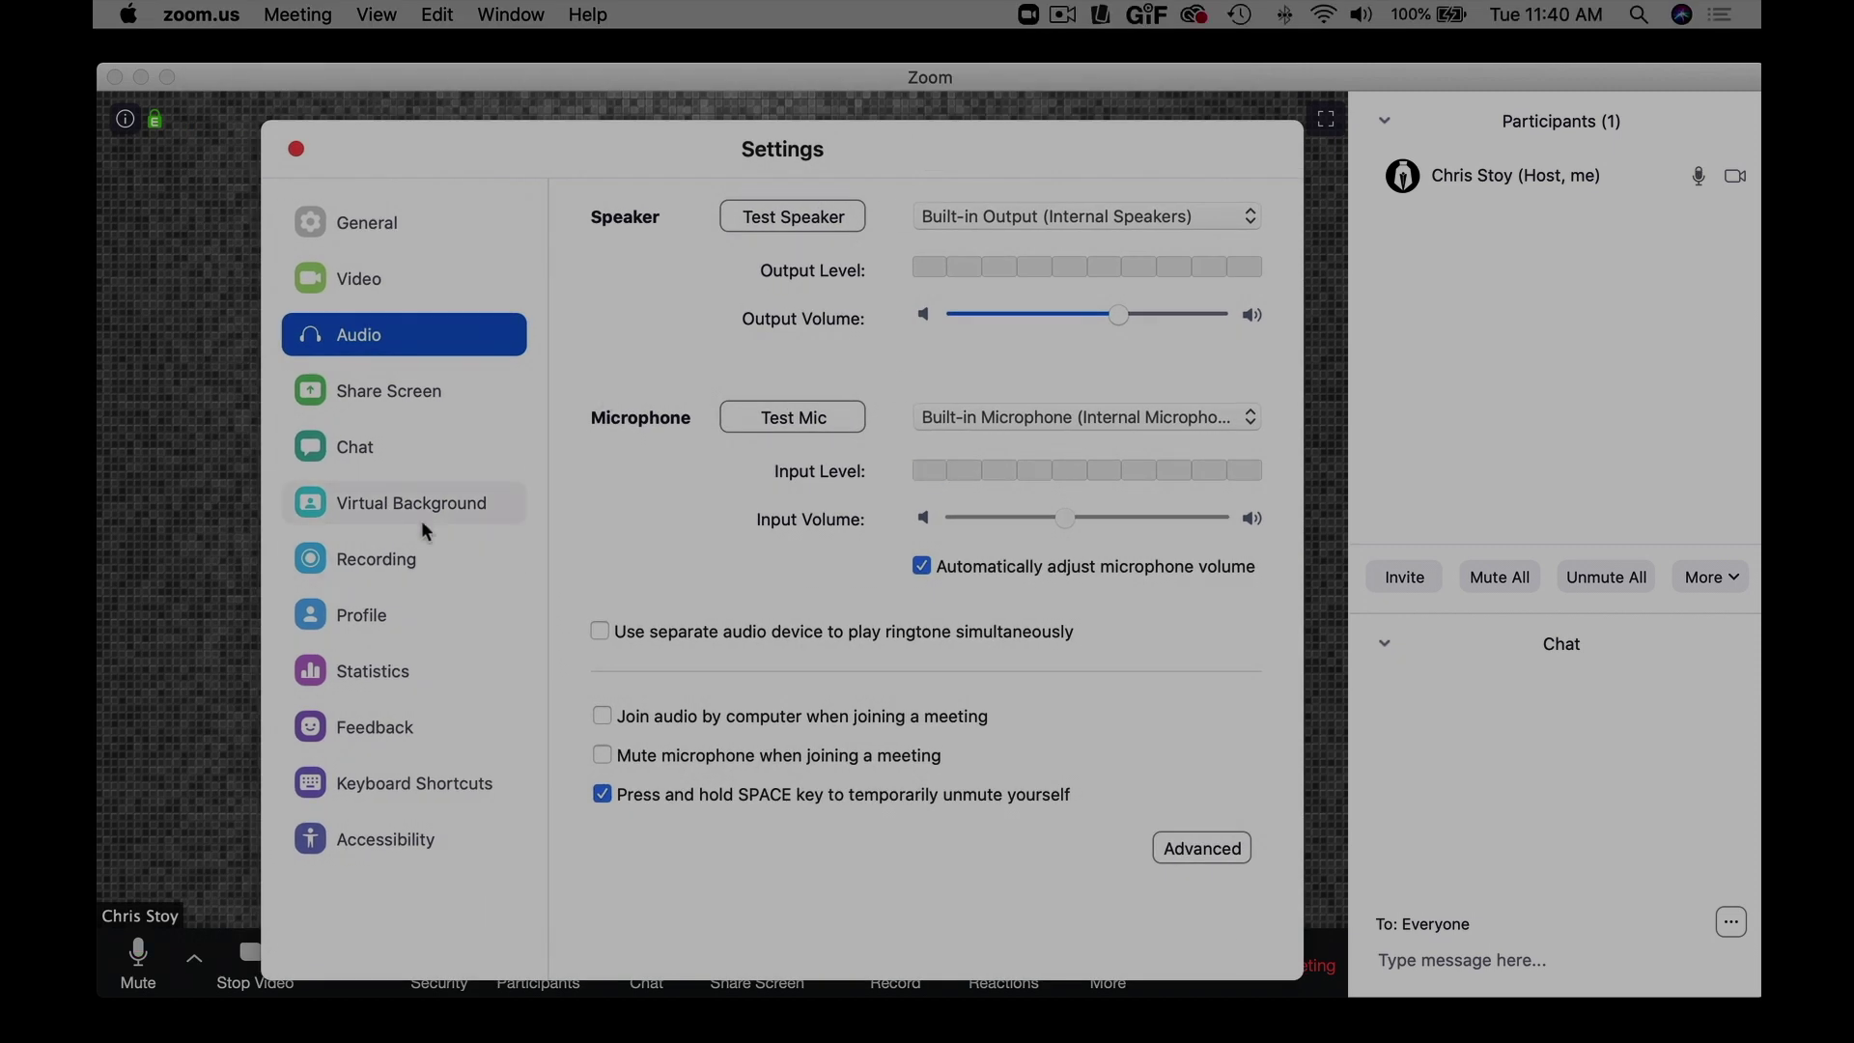
click(412, 504)
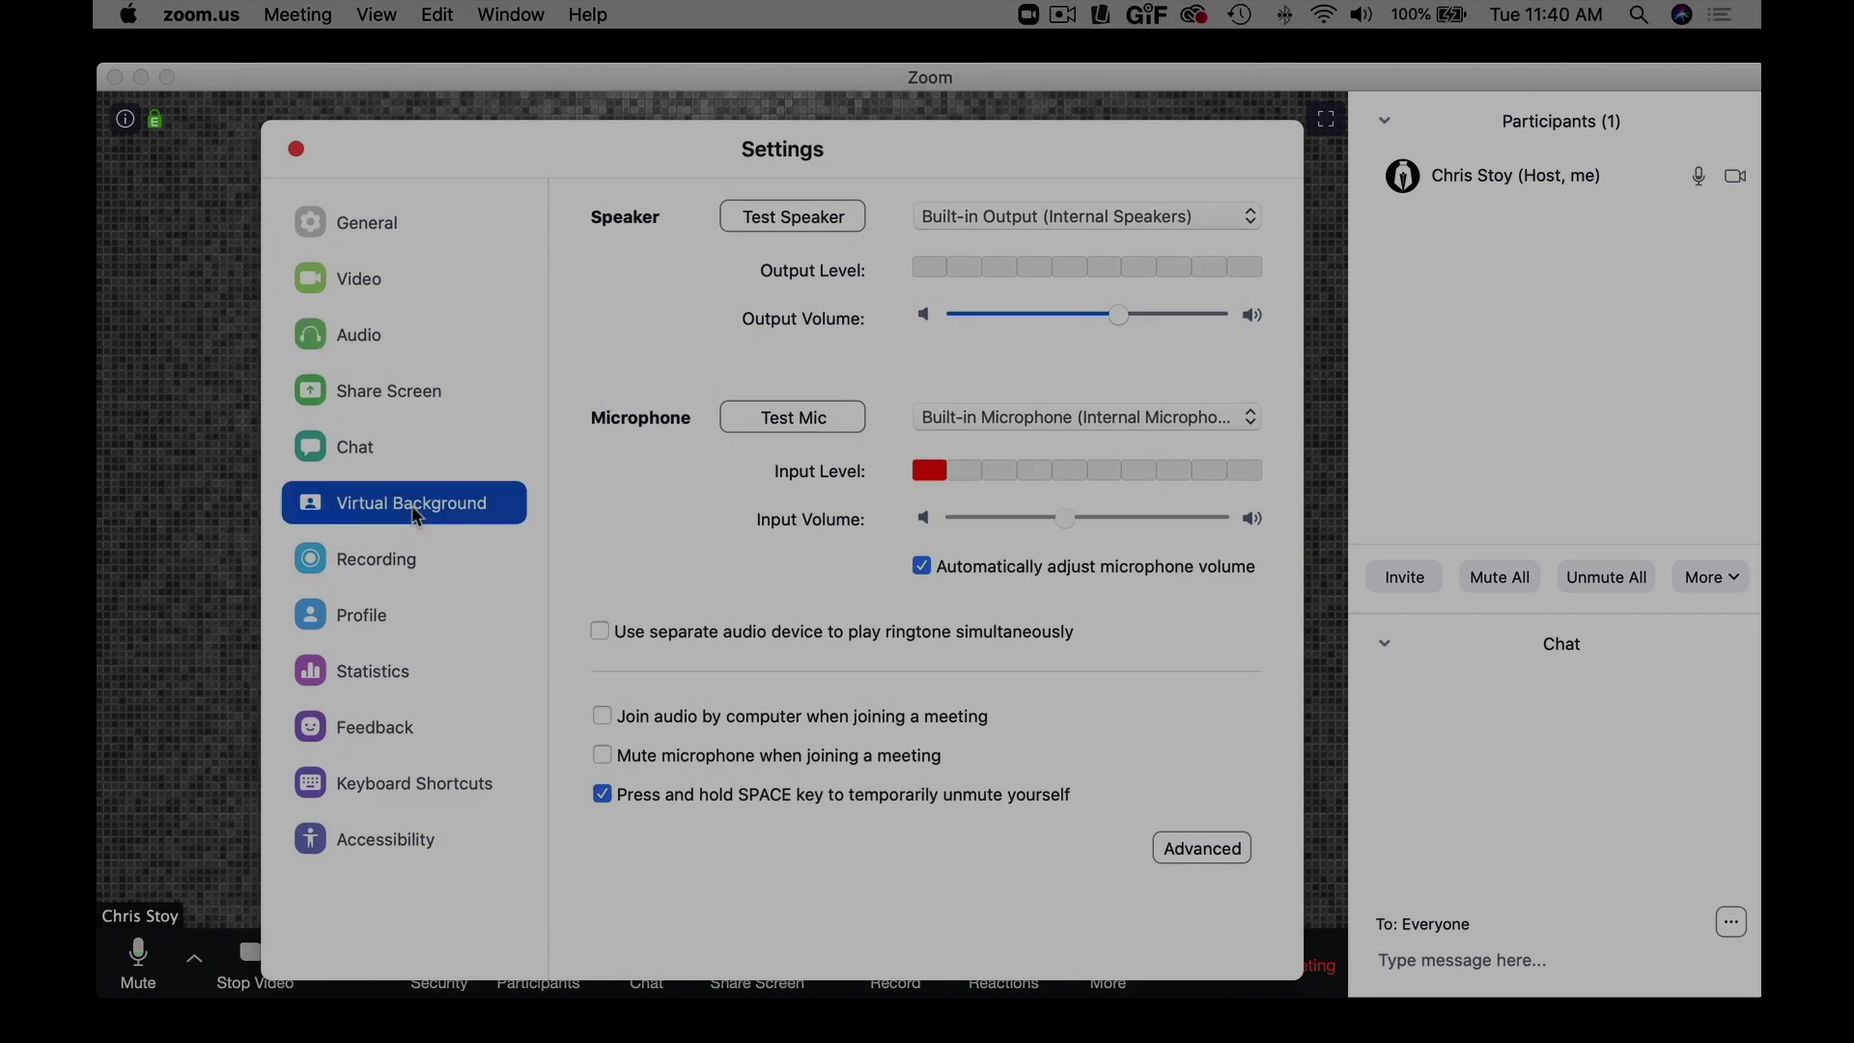
scroll(785, 784, down, 3)
mouse_move(781, 765)
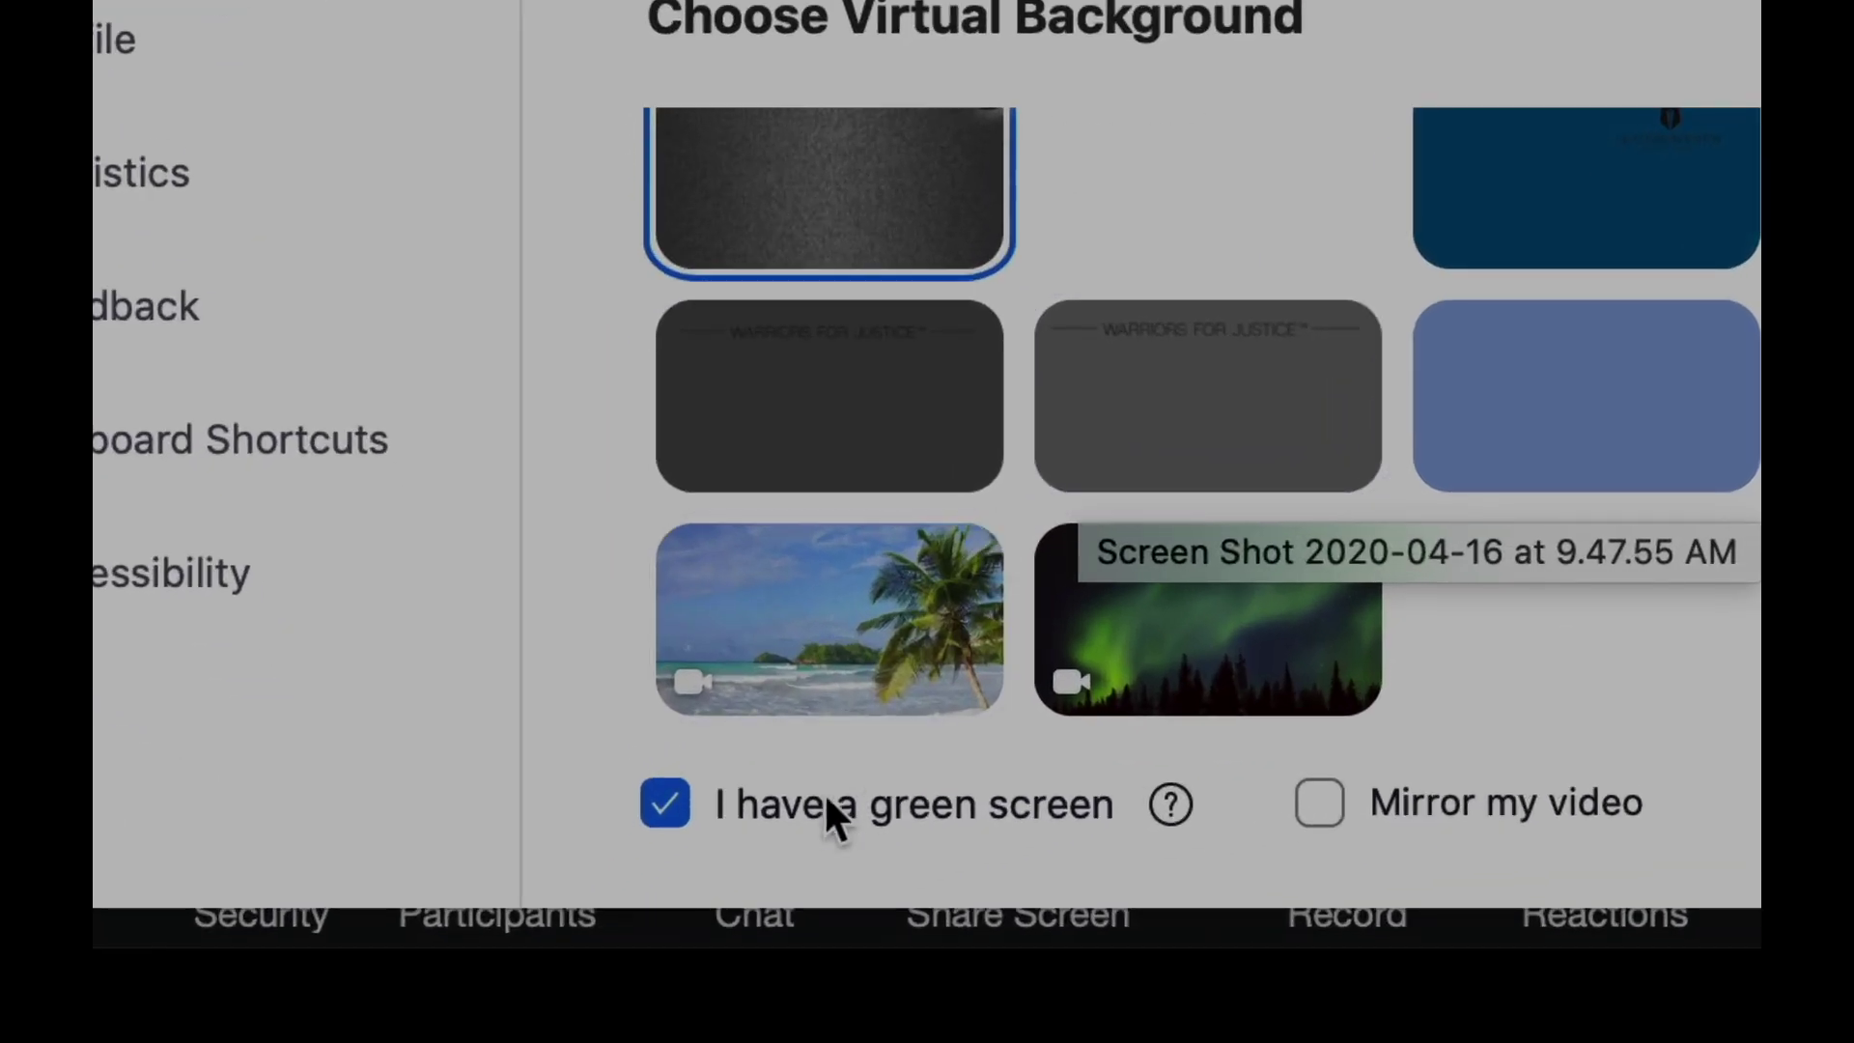
click(714, 807)
click(670, 861)
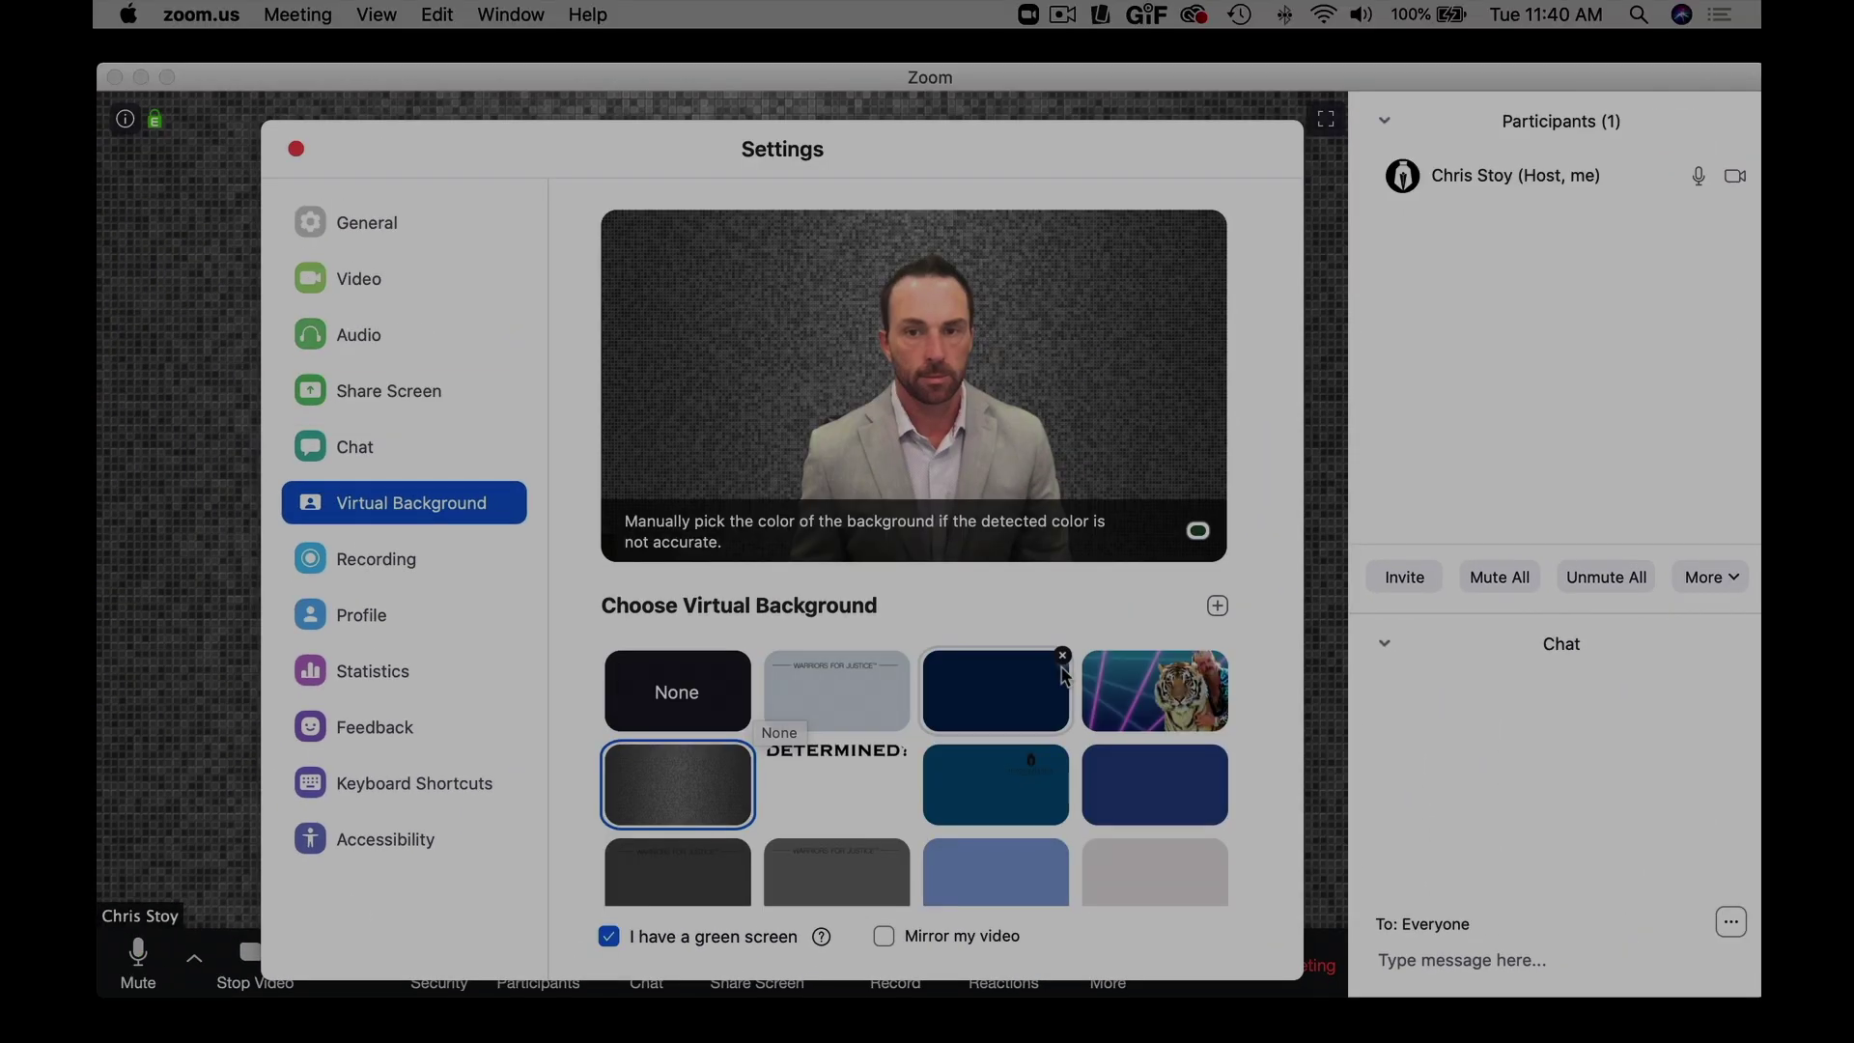
- Try out several virtual backgrounds, including the tiger picture, the plain light grey one and the textured dark grey one
click(1527, 473)
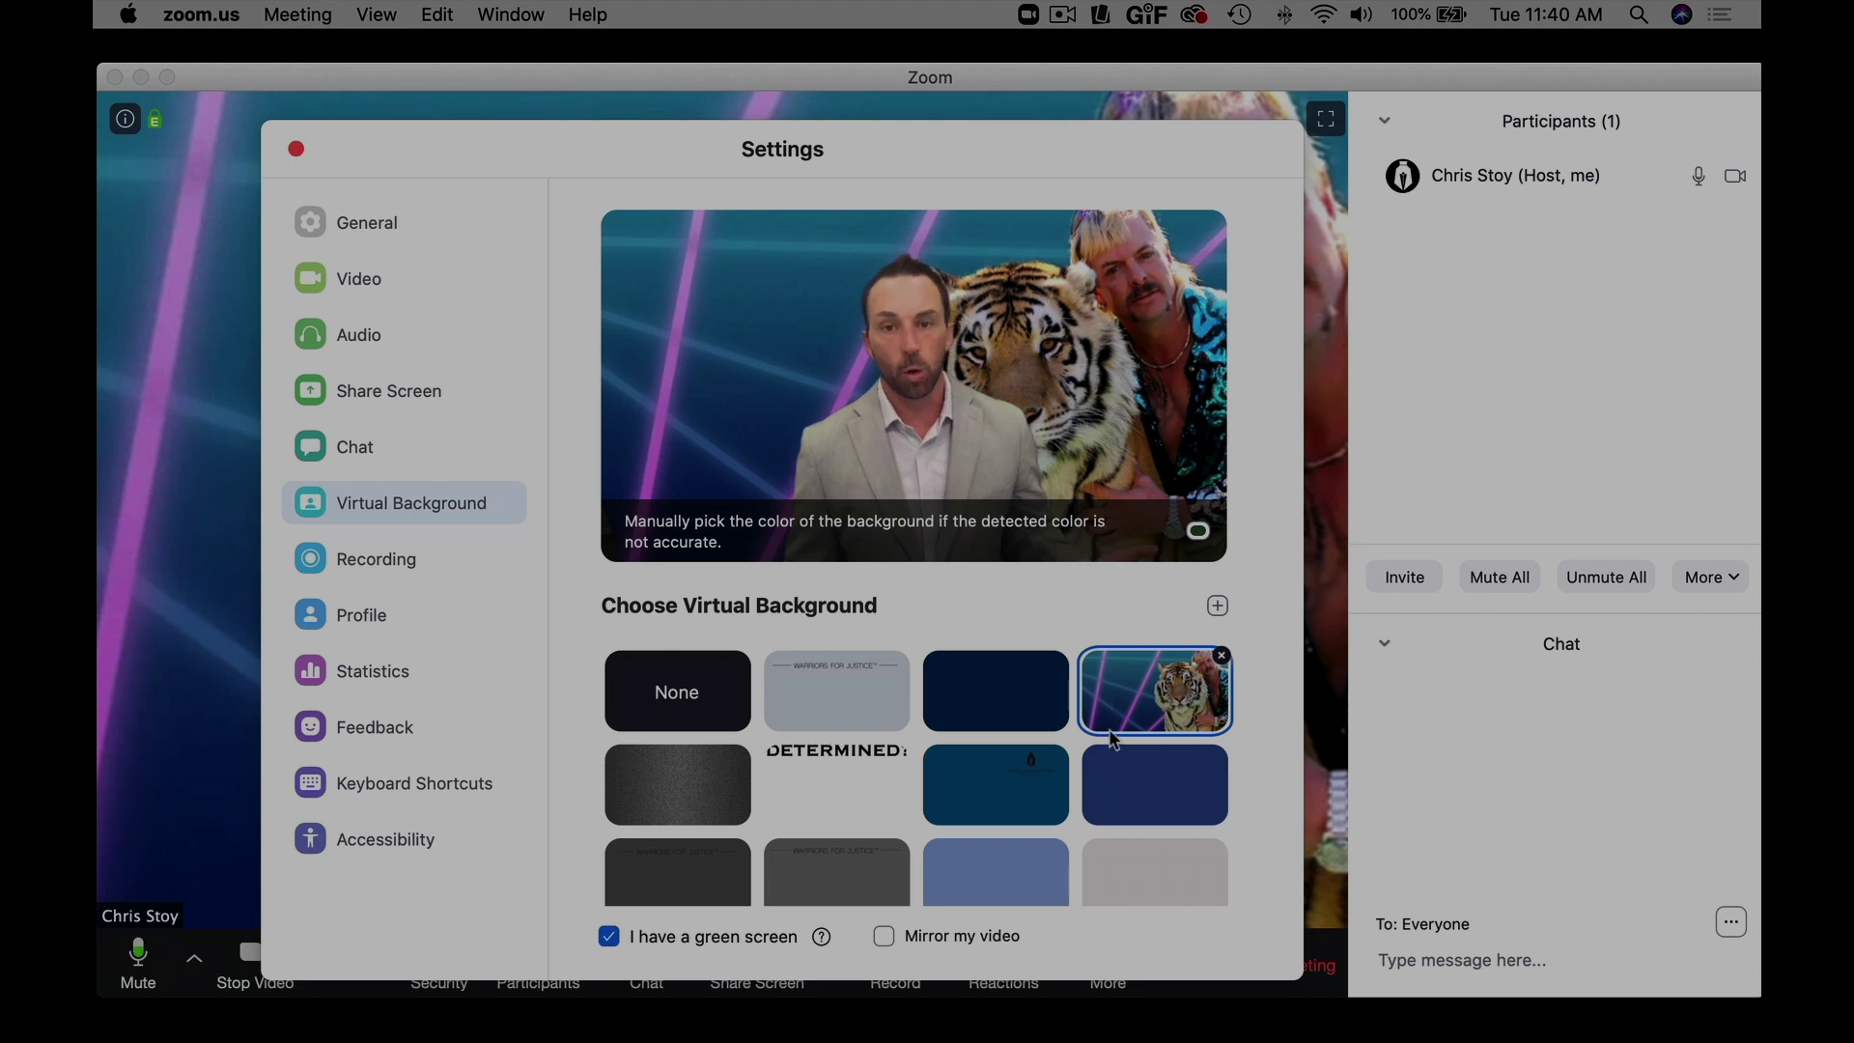
click(1154, 782)
click(1058, 774)
scroll(1083, 775, down, 2)
click(1111, 788)
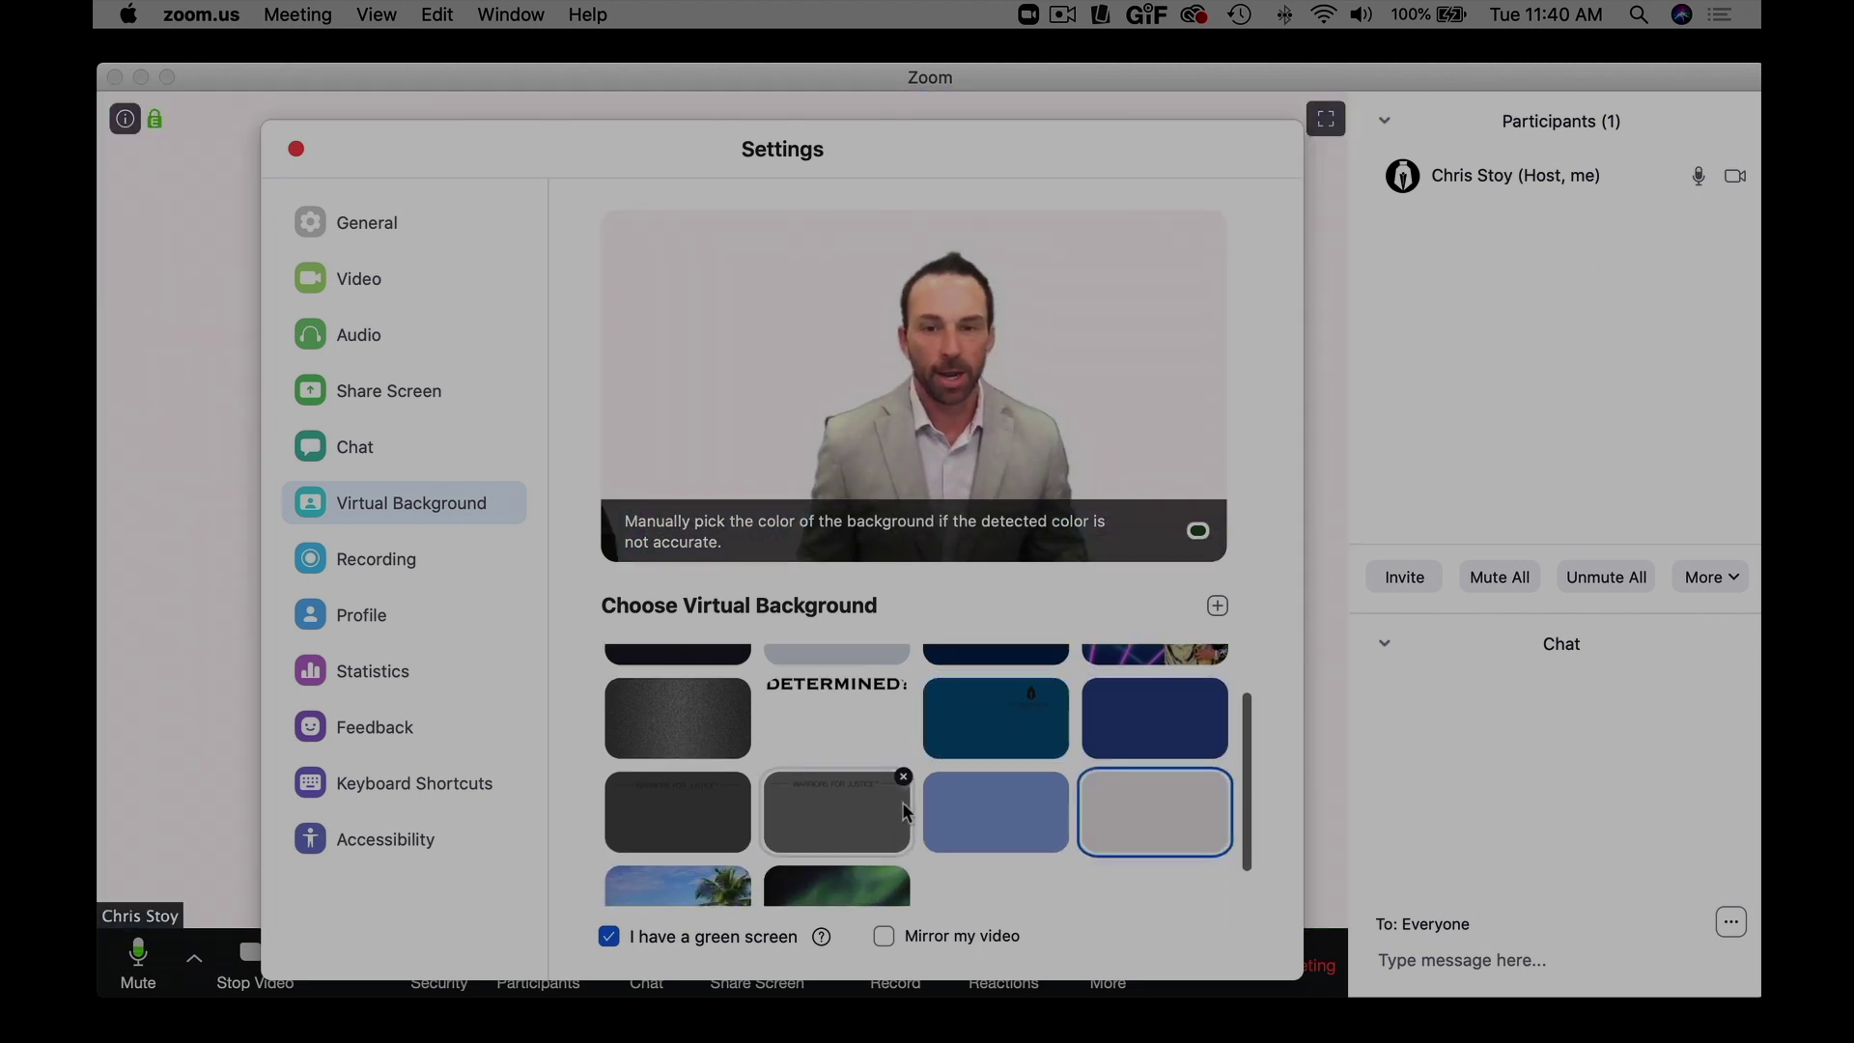
click(848, 809)
click(940, 807)
click(707, 731)
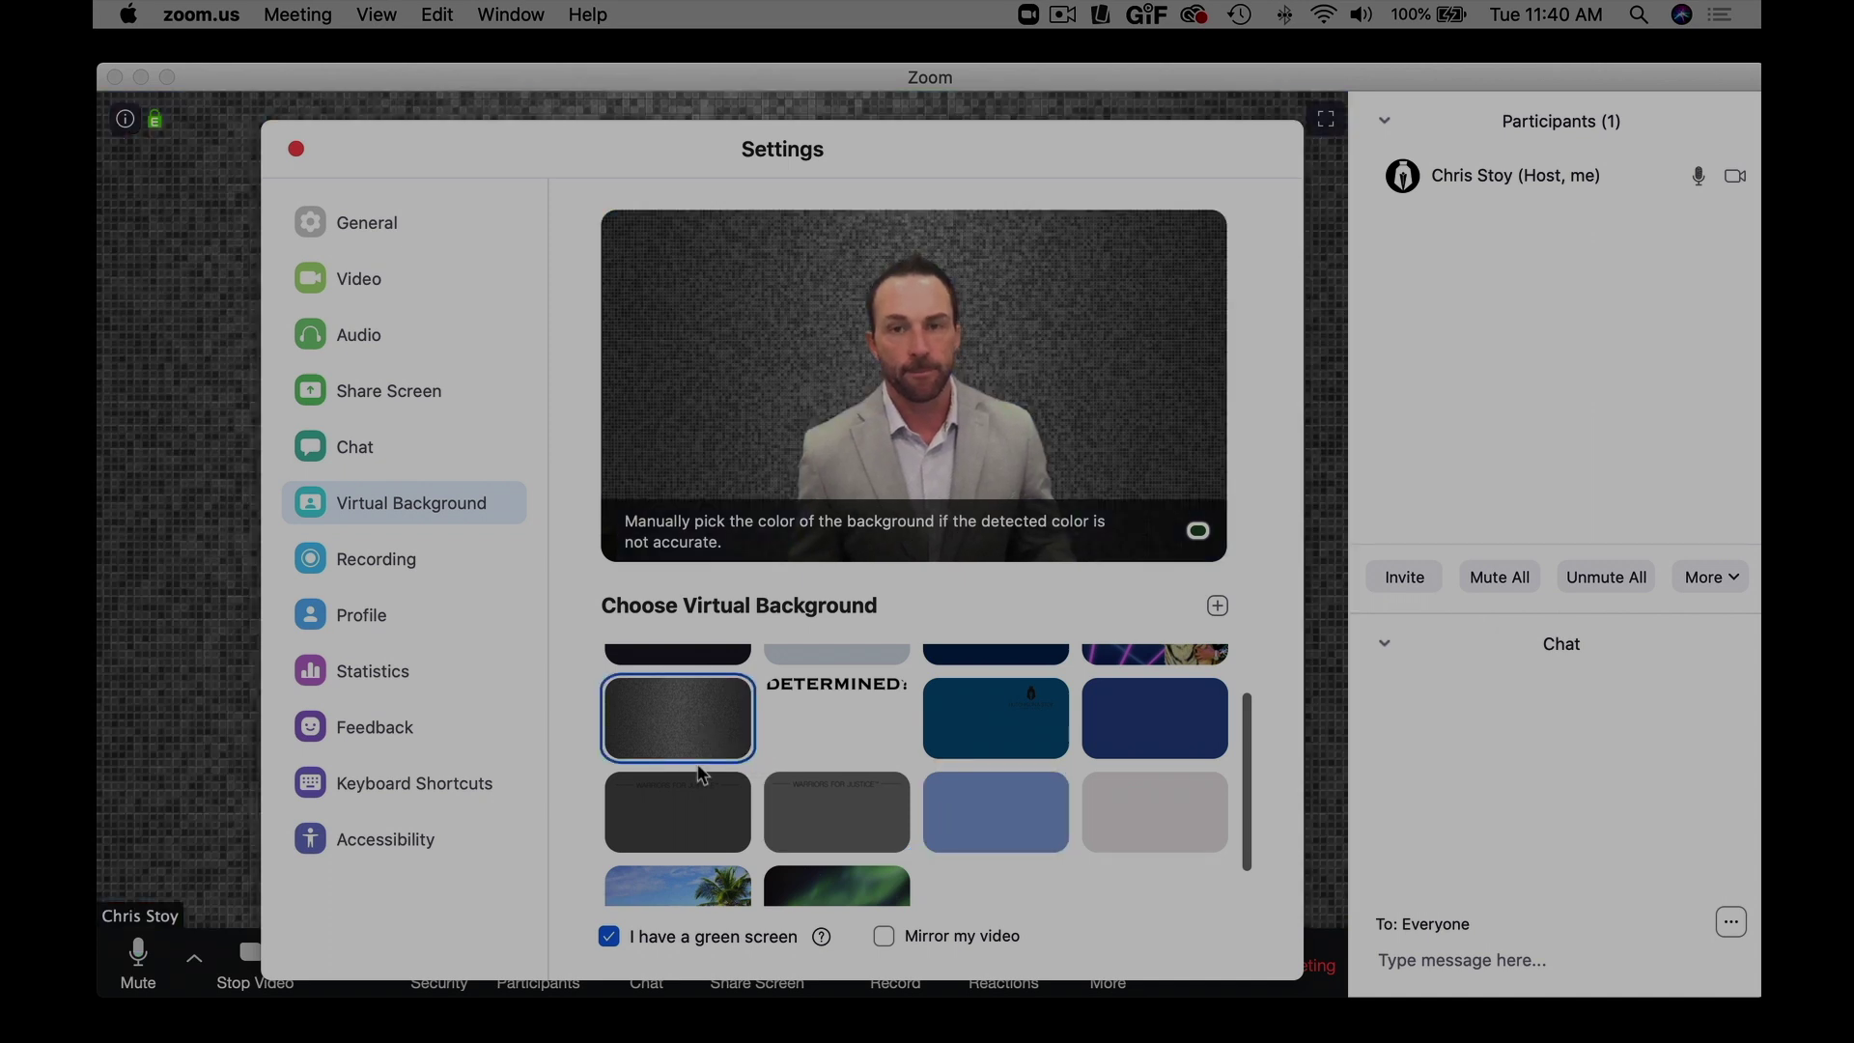
- Set the palm-tree beach as the virtual background and close the settings
scroll(697, 763, down, 2)
click(727, 857)
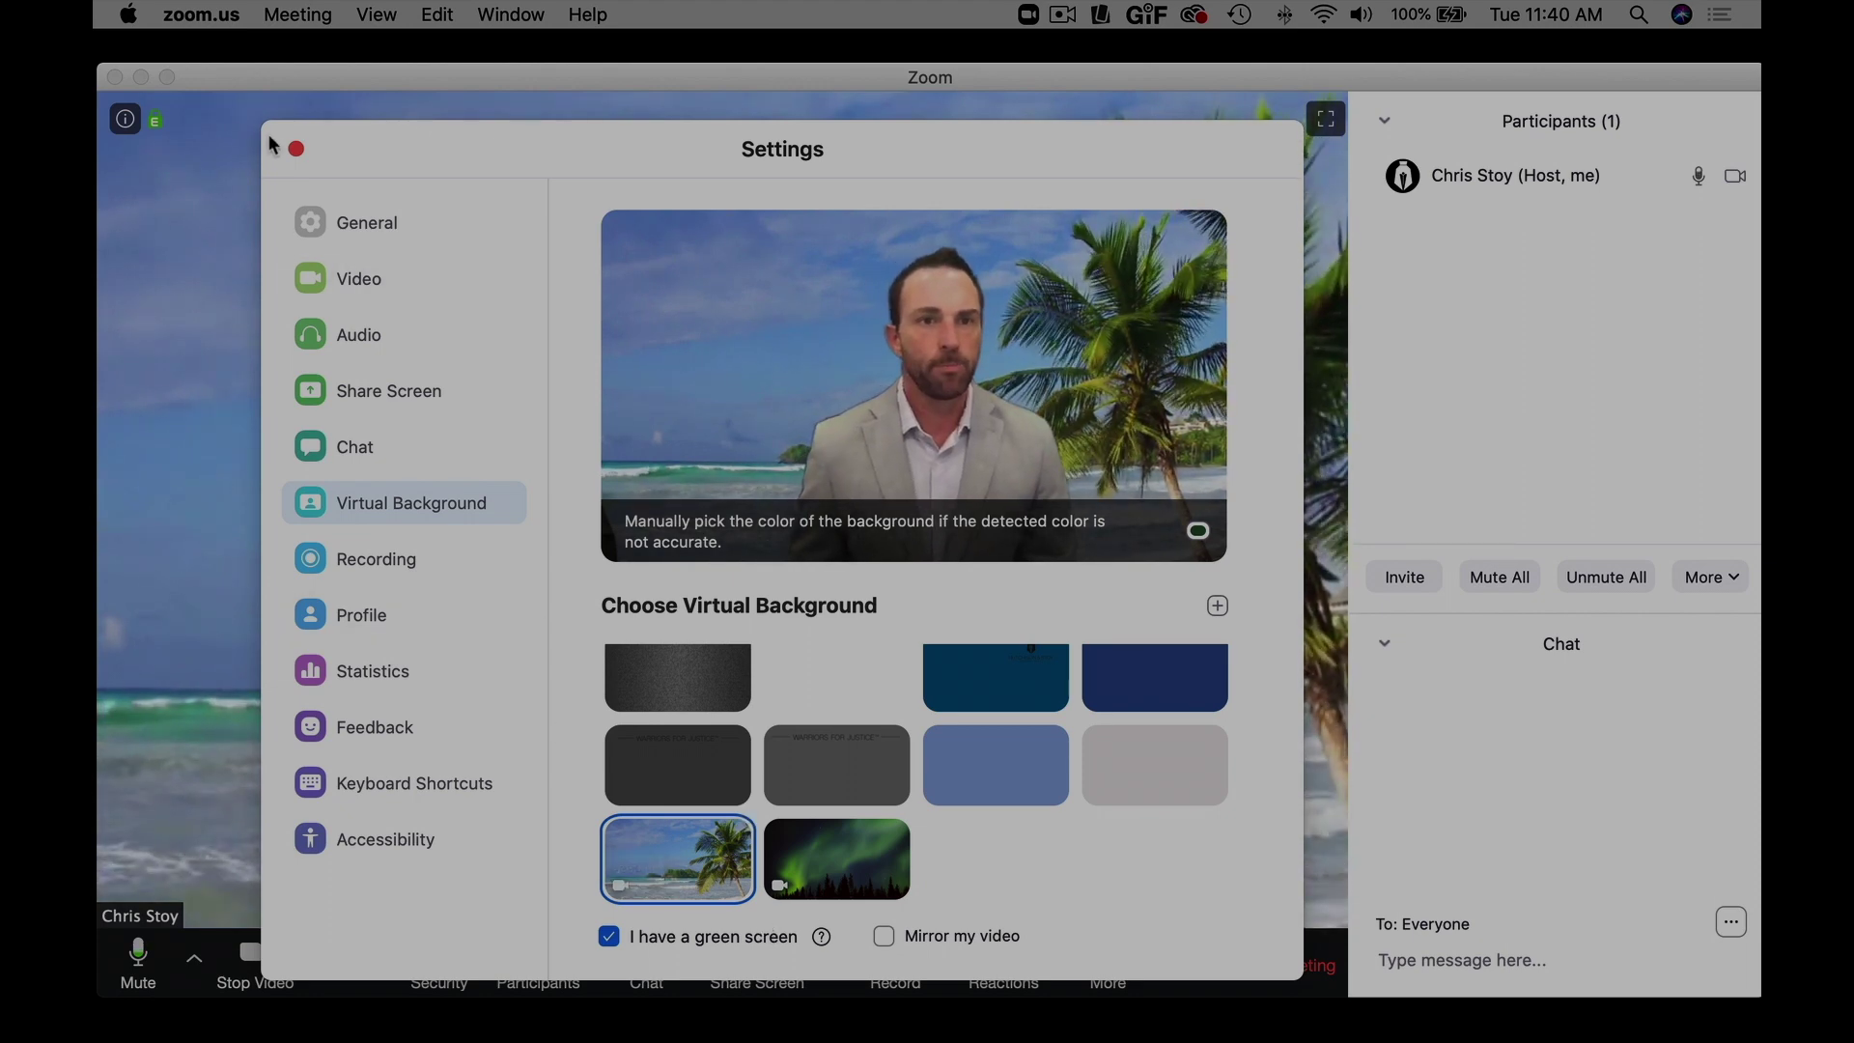
click(297, 148)
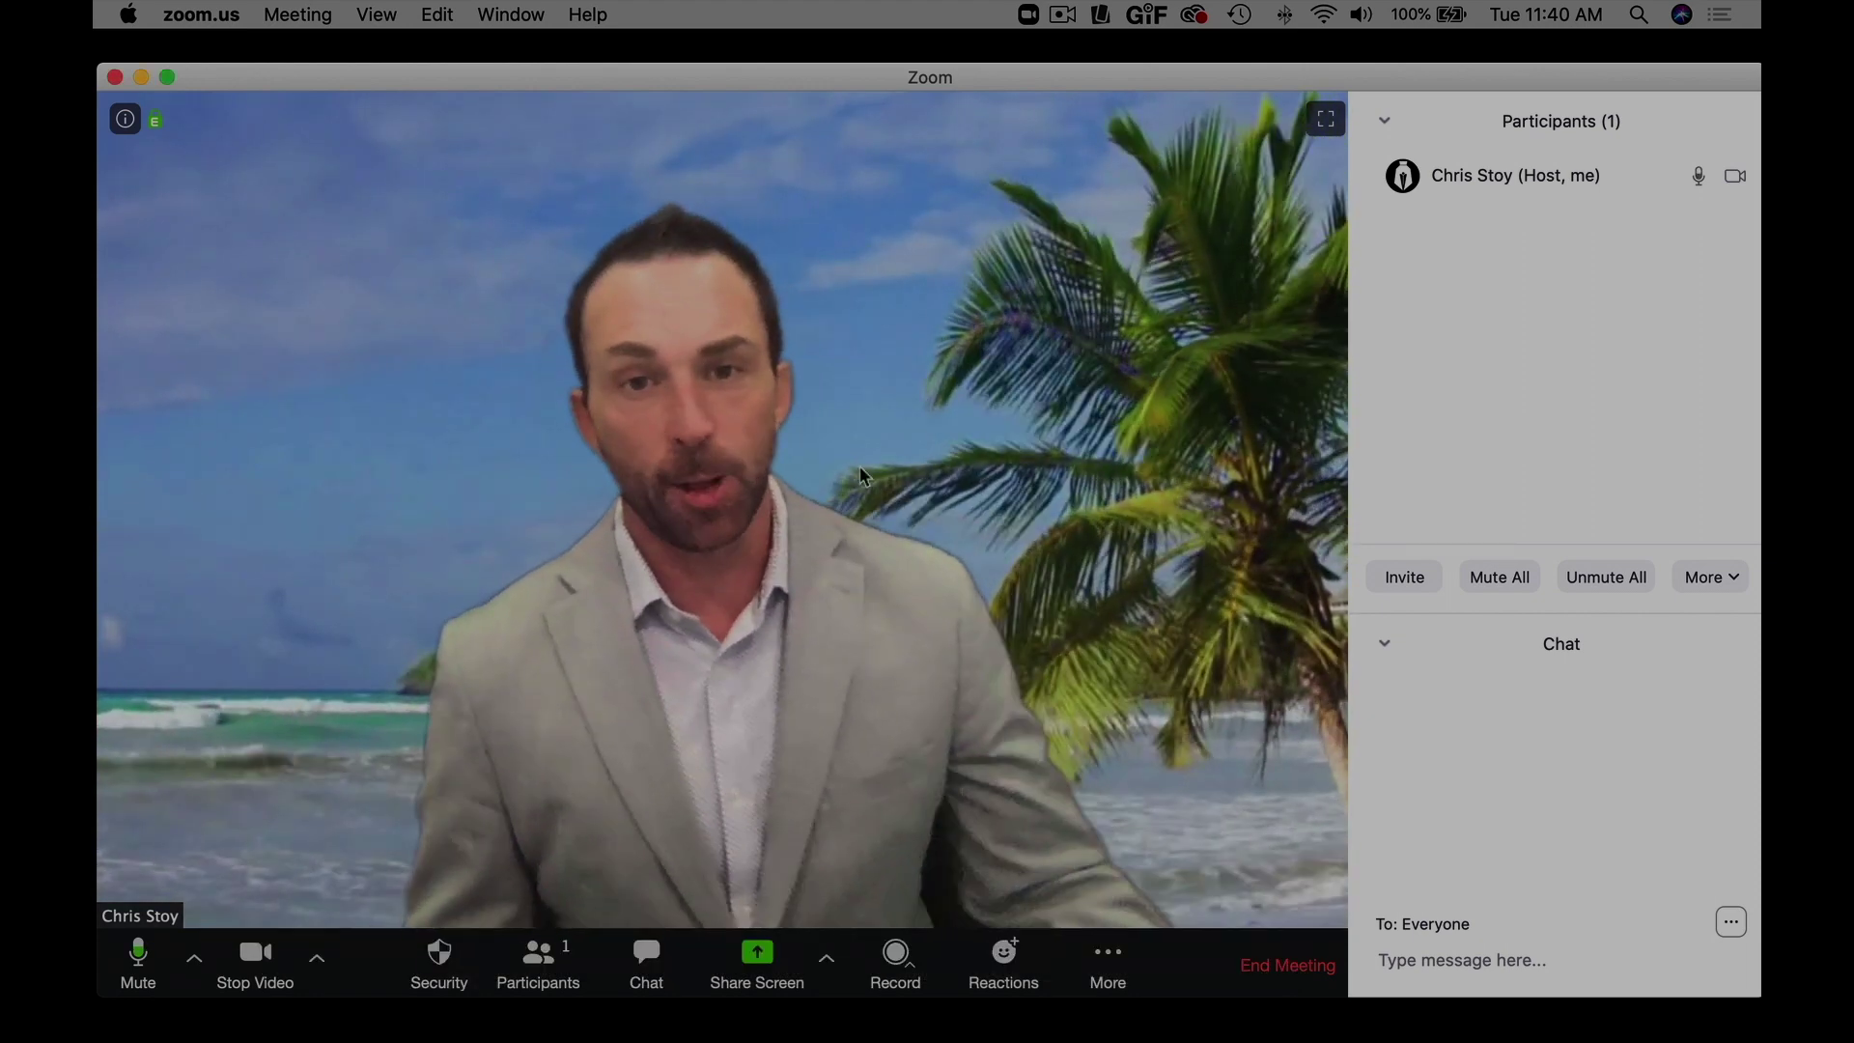